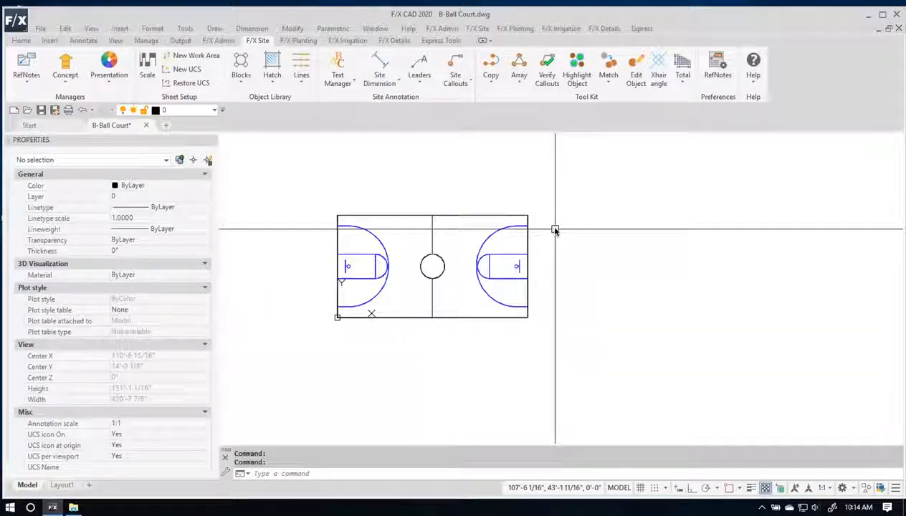
Examine the court's outer boundary and center circle to check that they are separate objects.
{"action": "scroll", "coordinate": [315, 209], "scroll_direction": "up", "scroll_amount": 4}
{"action": "left_click", "coordinate": [367, 206]}
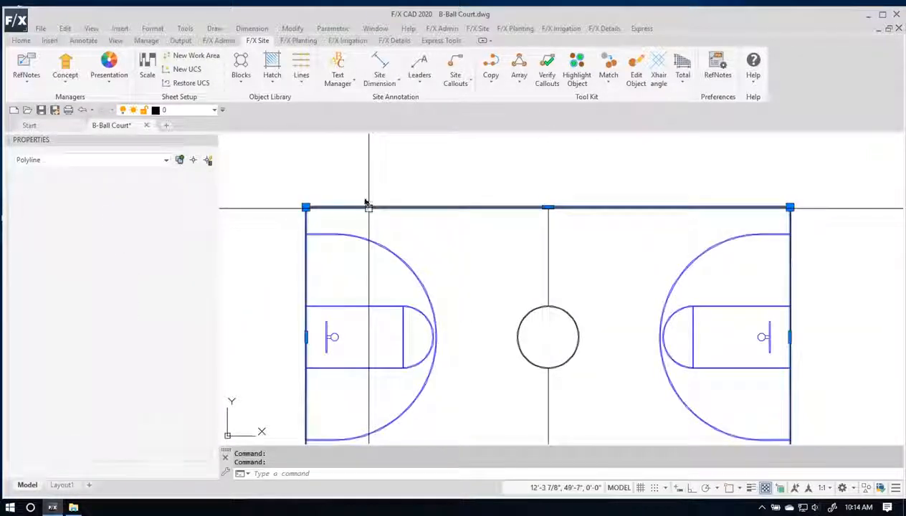
{"action": "scroll", "coordinate": [374, 219], "scroll_direction": "down", "scroll_amount": 4}
{"action": "scroll", "coordinate": [428, 256], "scroll_direction": "up", "scroll_amount": 4}
{"action": "left_click", "coordinate": [424, 252]}
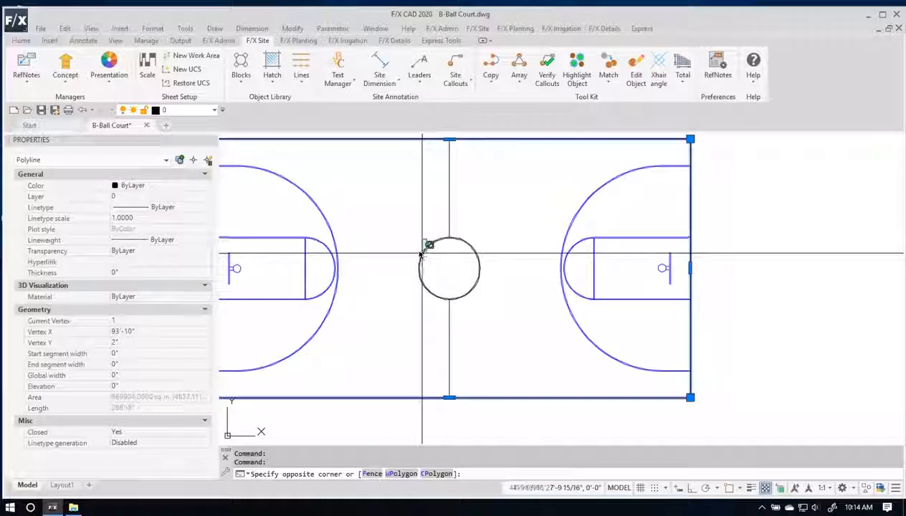
{"action": "left_click", "coordinate": [427, 258]}
{"action": "key", "text": "Escape"}
{"action": "scroll", "coordinate": [413, 256], "scroll_direction": "down", "scroll_amount": 4}
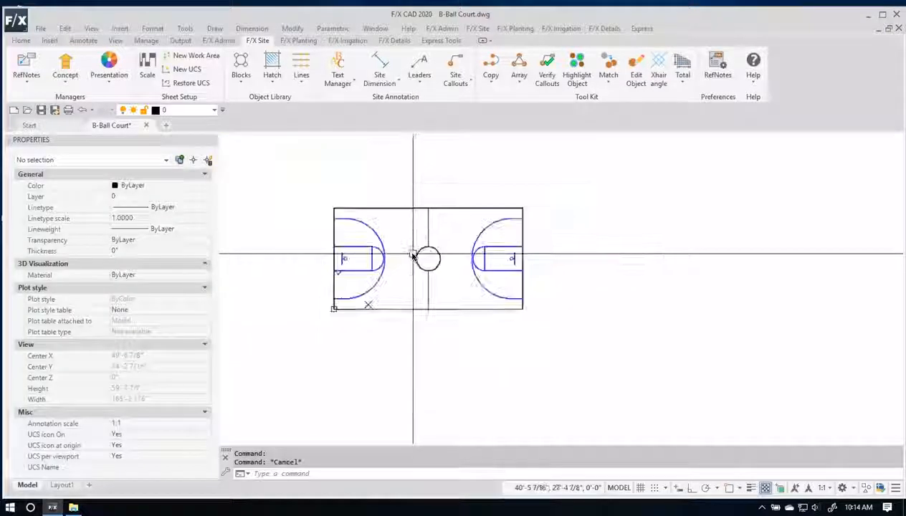
Convert all the basketball court linework into a block named B-Ball Court, with its base point at 0,0,0 instead of specified on-screen.
{"action": "scroll", "coordinate": [413, 256], "scroll_direction": "up", "scroll_amount": 2}
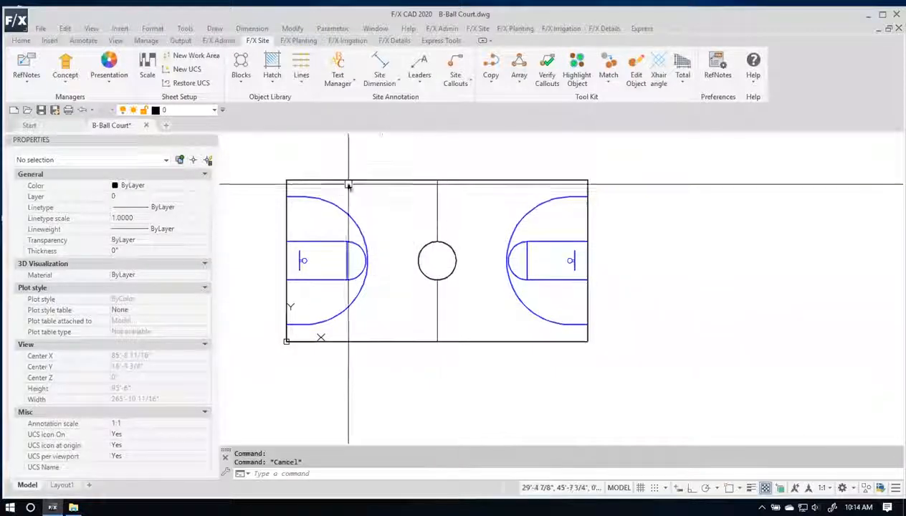
{"action": "left_click", "coordinate": [271, 162]}
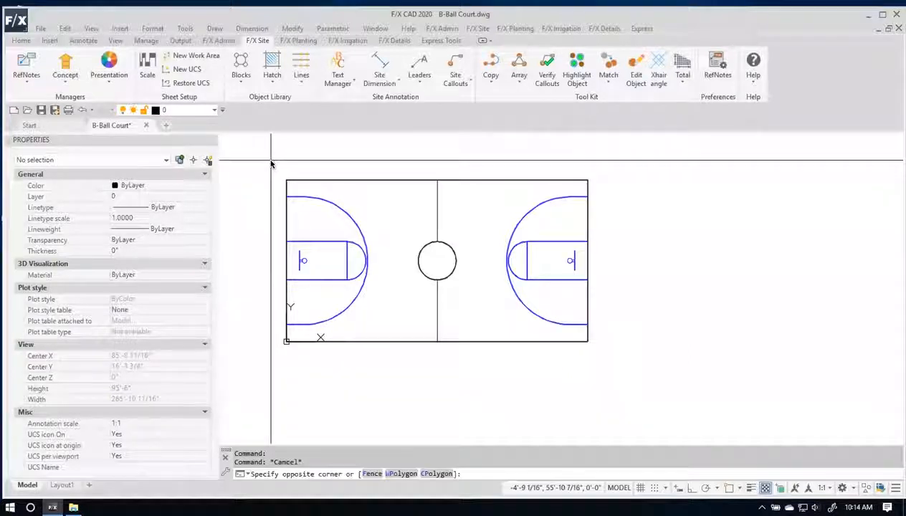
{"action": "left_click", "coordinate": [703, 356]}
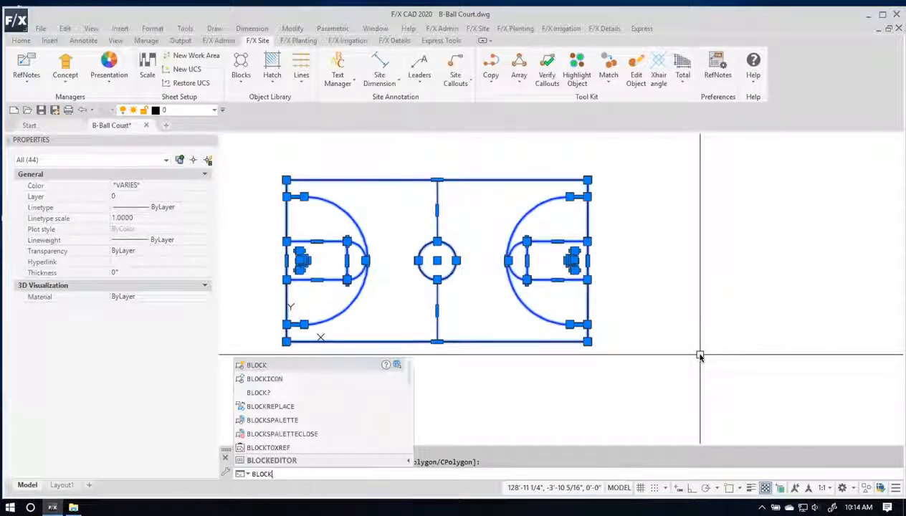
{"action": "key", "text": "Return"}
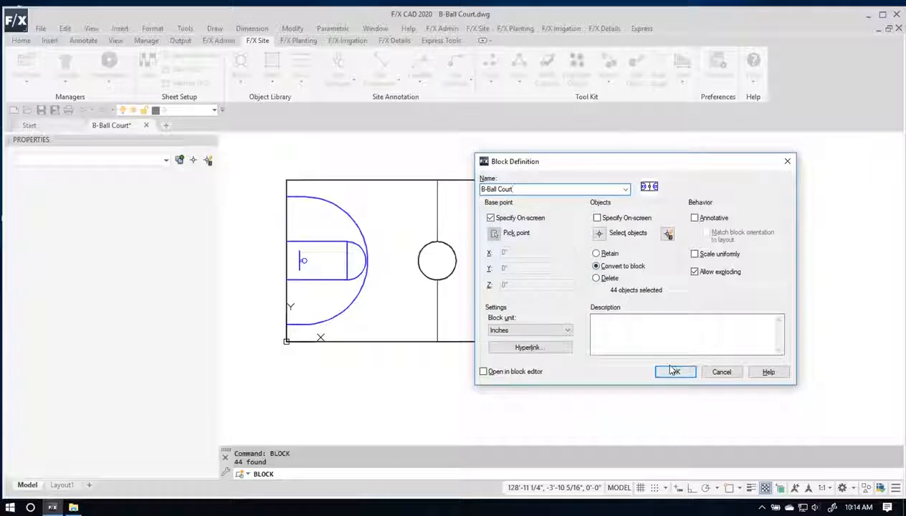
{"action": "left_click", "coordinate": [499, 218]}
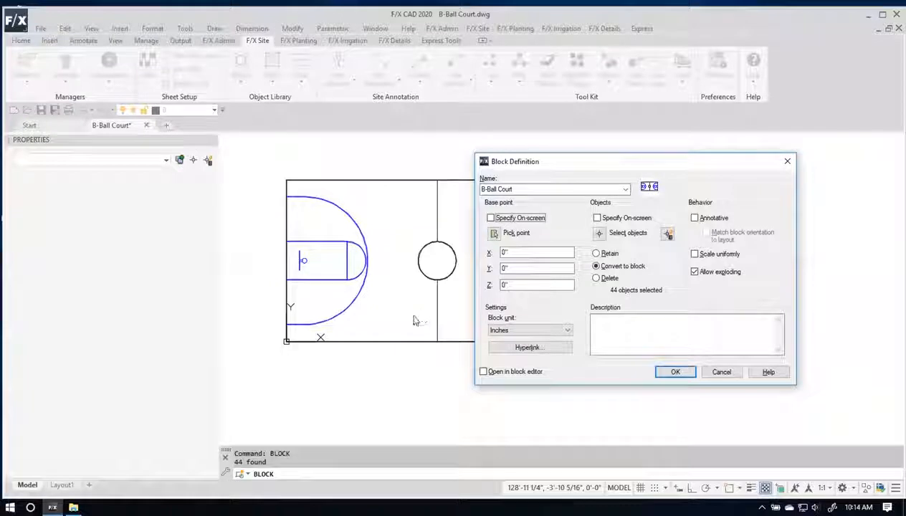
{"action": "left_click", "coordinate": [682, 374]}
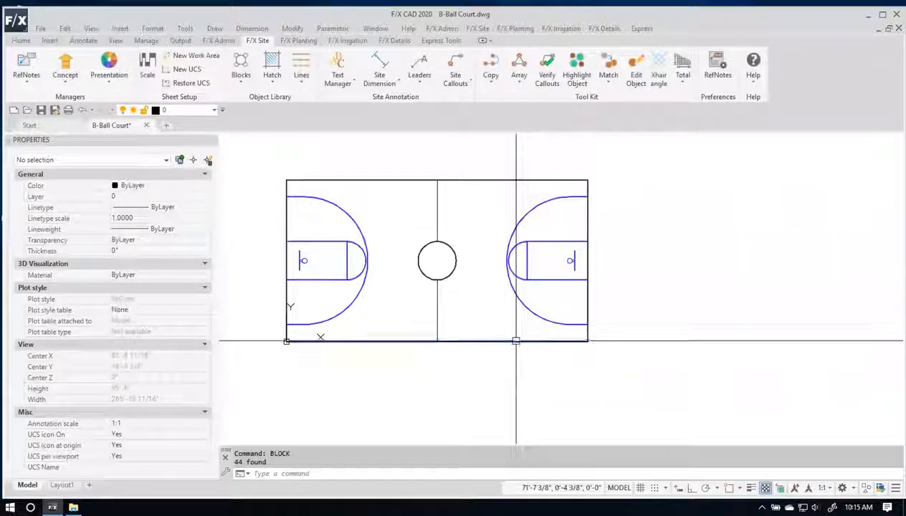
{"action": "left_click", "coordinate": [516, 341]}
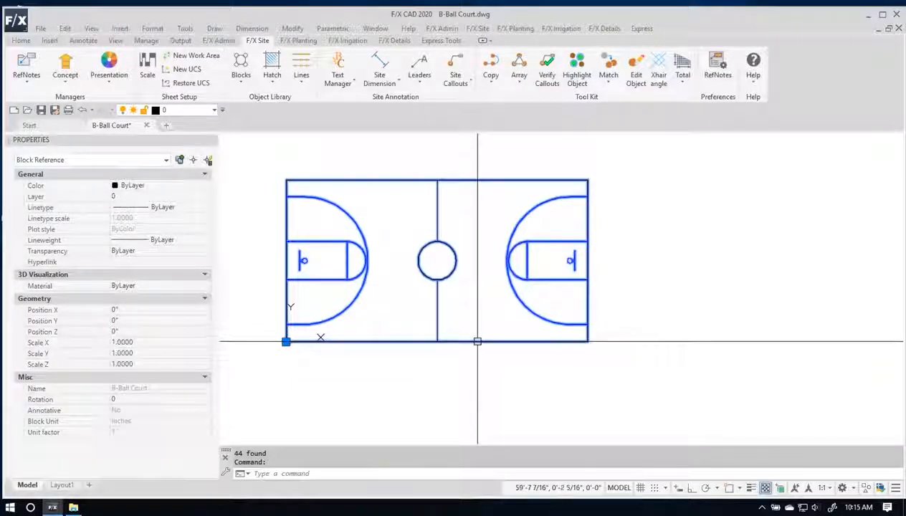
{"action": "type", "text": "it"}
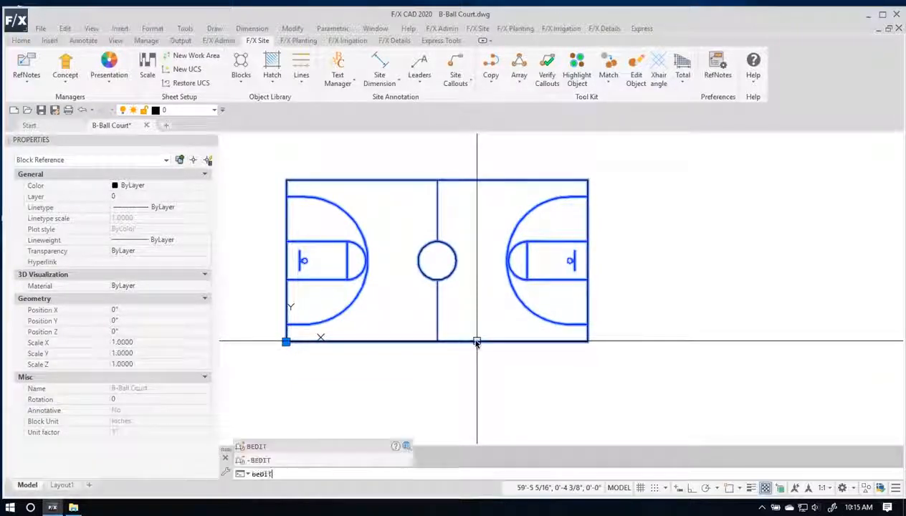
{"action": "key", "text": "Return"}
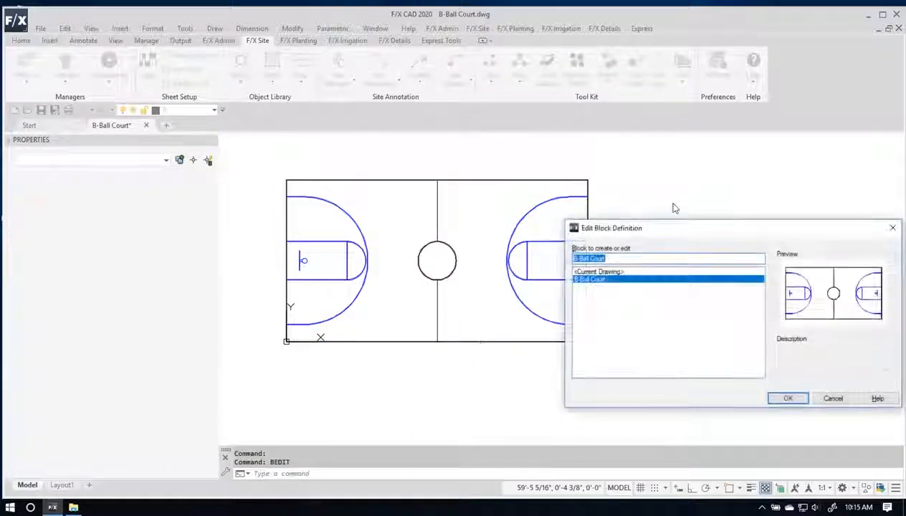
{"action": "left_click_drag", "start_coordinate": [666, 233], "coordinate": [477, 200]}
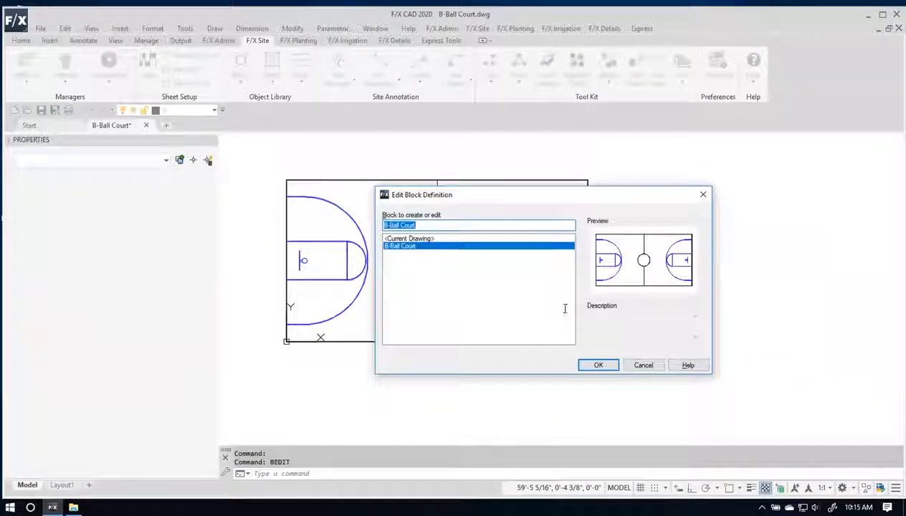
{"action": "left_click", "coordinate": [658, 368]}
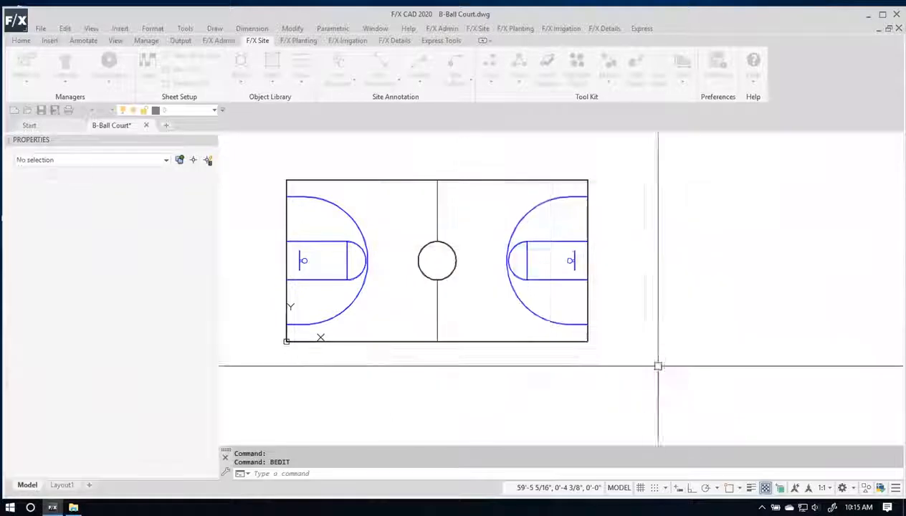
Open the B-Ball Court block definition in the Block Editor.
{"action": "left_click", "coordinate": [527, 342]}
{"action": "double_click", "coordinate": [528, 346]}
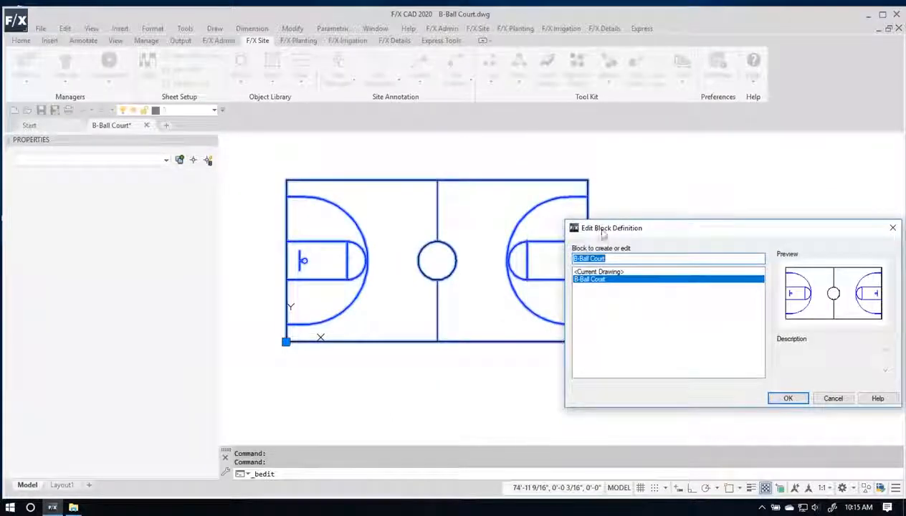
{"action": "left_click_drag", "start_coordinate": [601, 233], "coordinate": [451, 191]}
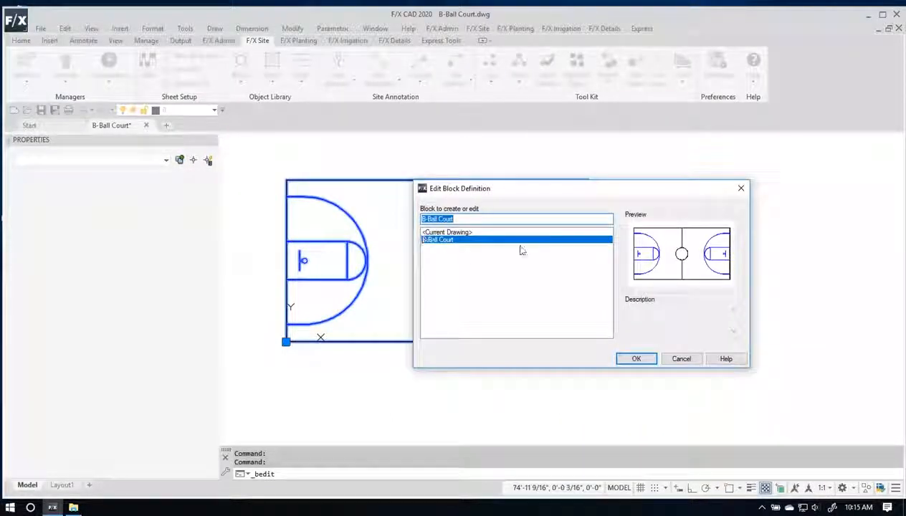
{"action": "left_click", "coordinate": [637, 359]}
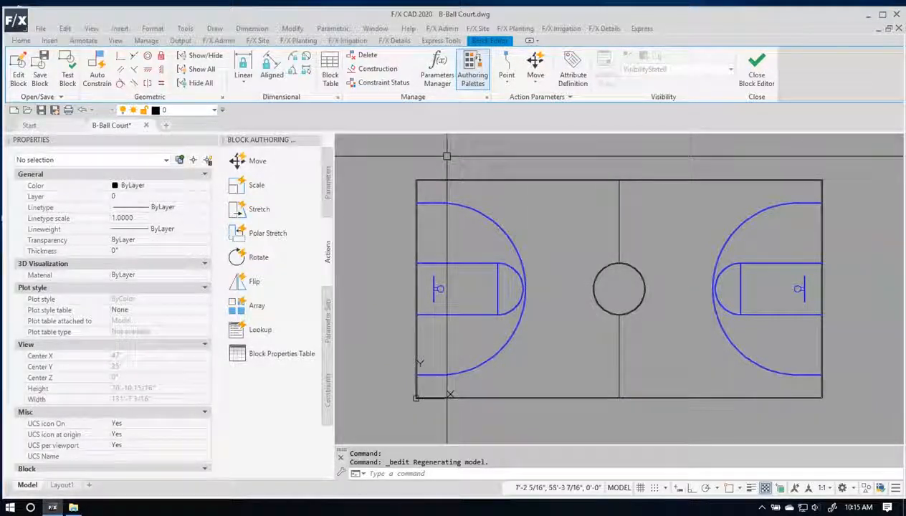
Close and restore the Block Authoring Palettes, and display their parameter tools.
{"action": "left_click", "coordinate": [313, 140]}
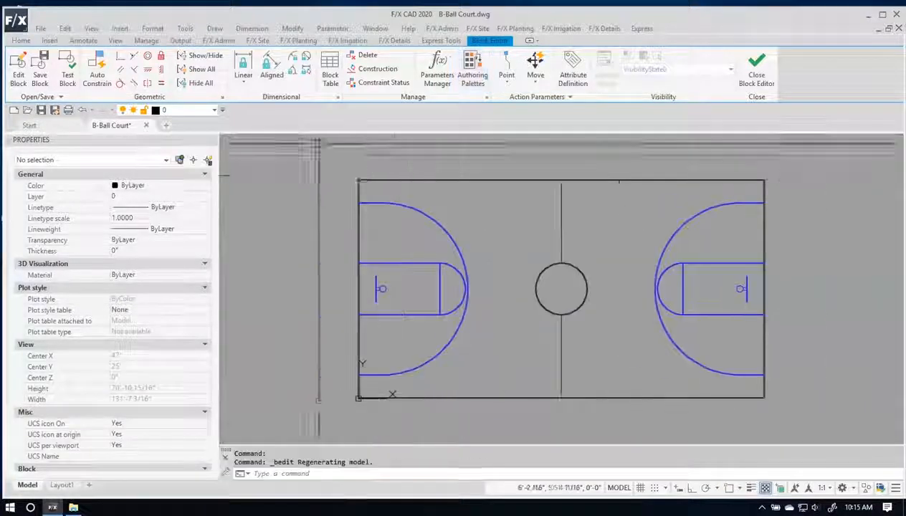
{"action": "left_click", "coordinate": [478, 64]}
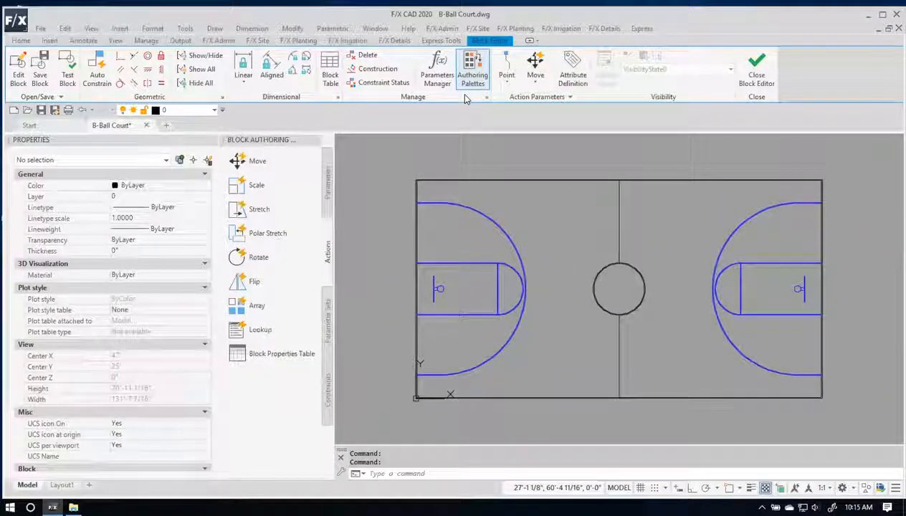
{"action": "left_click", "coordinate": [326, 179]}
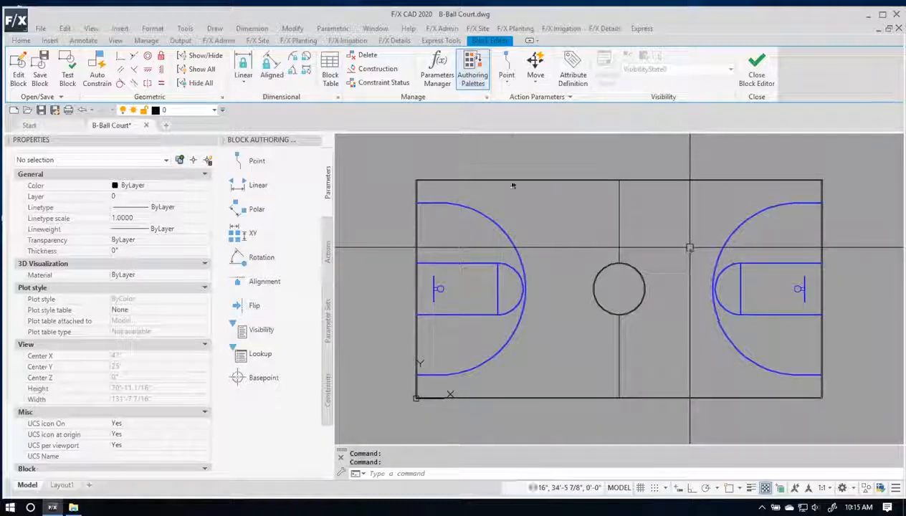
Choose the PEOPLE-104 block from the People category of the Plan Graphics library for insertion.
{"action": "left_click", "coordinate": [261, 41]}
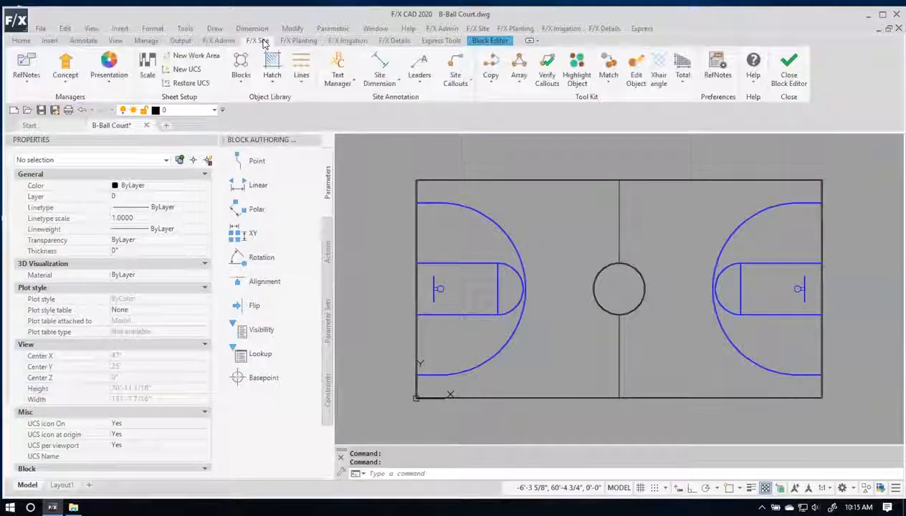
{"action": "left_click", "coordinate": [248, 83]}
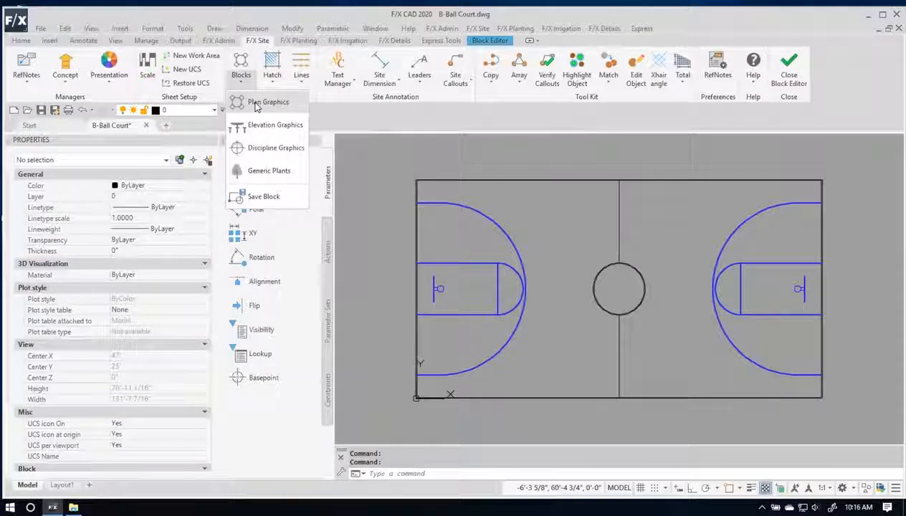
{"action": "left_click", "coordinate": [262, 105]}
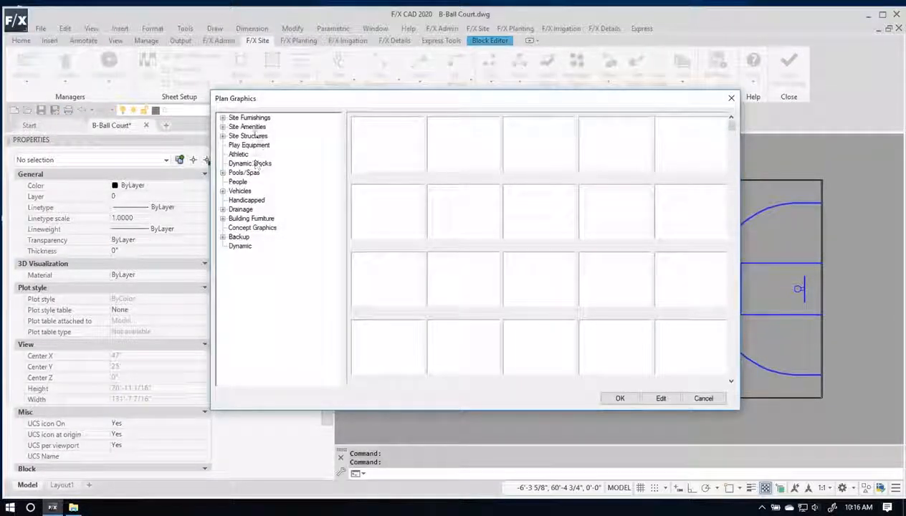
{"action": "left_click", "coordinate": [238, 182]}
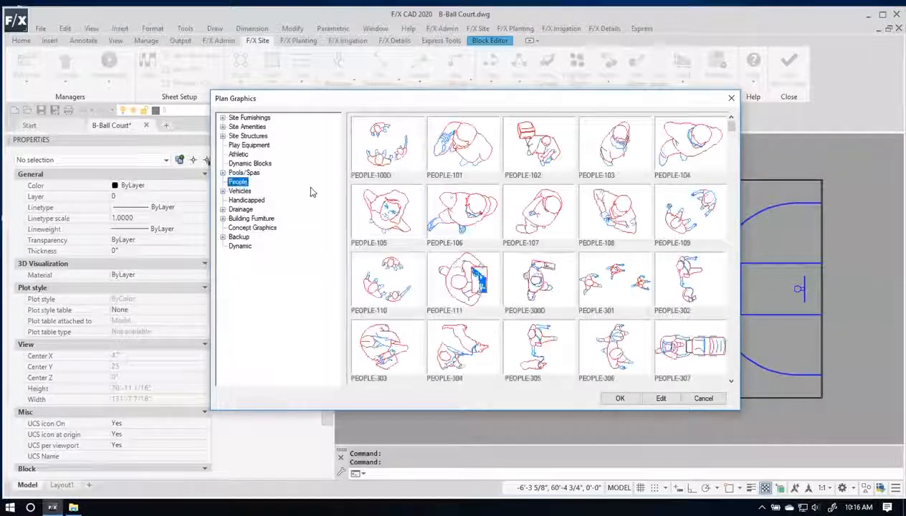
{"action": "left_click", "coordinate": [732, 384]}
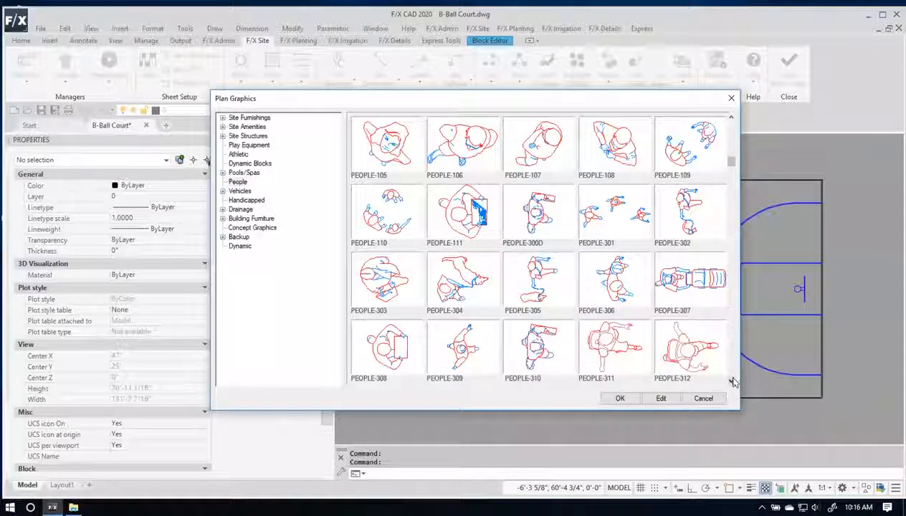
{"action": "left_click", "coordinate": [731, 118]}
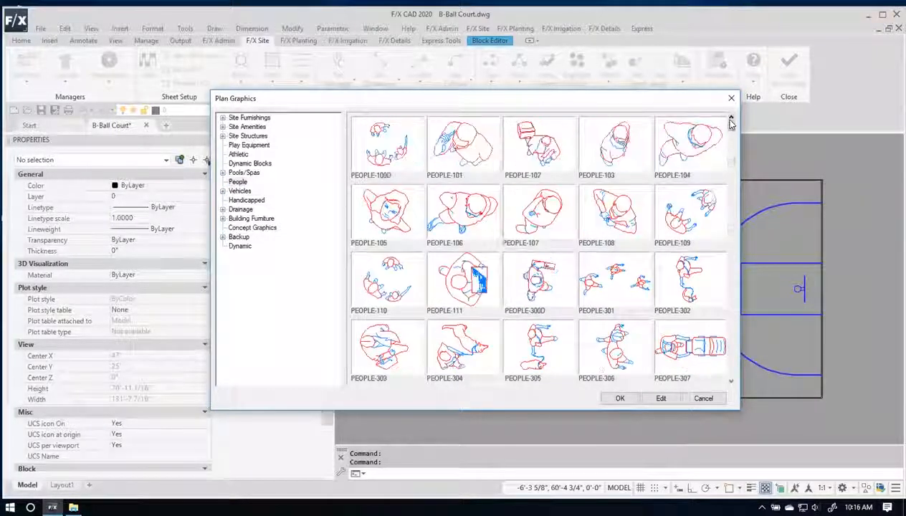
{"action": "left_click", "coordinate": [706, 137]}
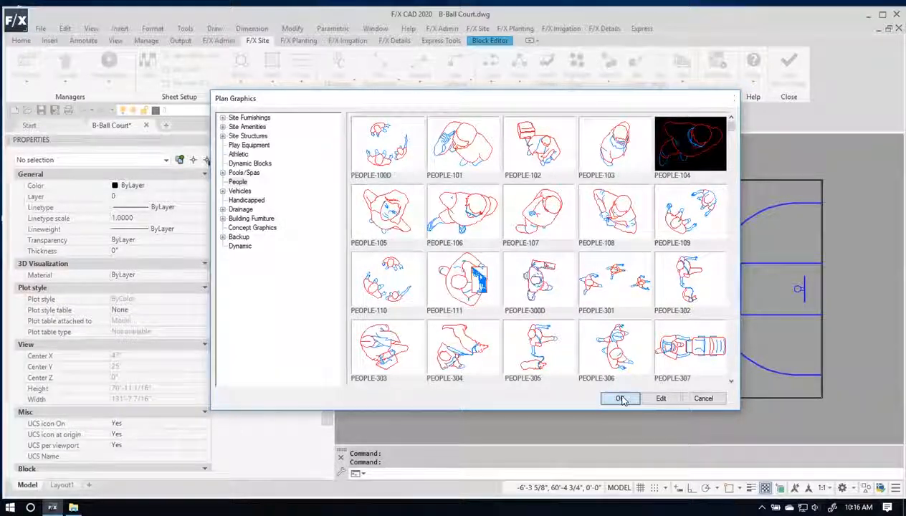
{"action": "left_click", "coordinate": [620, 398]}
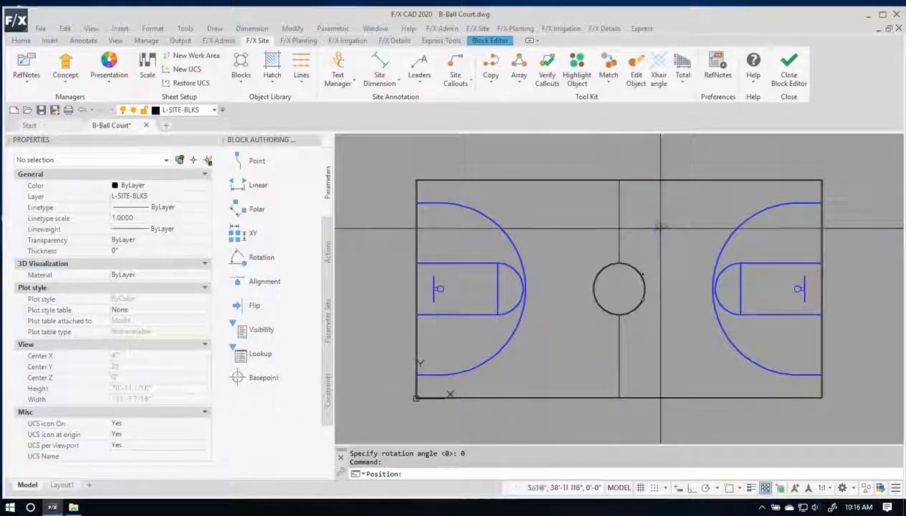
Place one person figure between the center line and the right three-point arc, above the center circle, at a rotation of about 2 degrees.
{"action": "scroll", "coordinate": [660, 228], "scroll_direction": "up", "scroll_amount": 5}
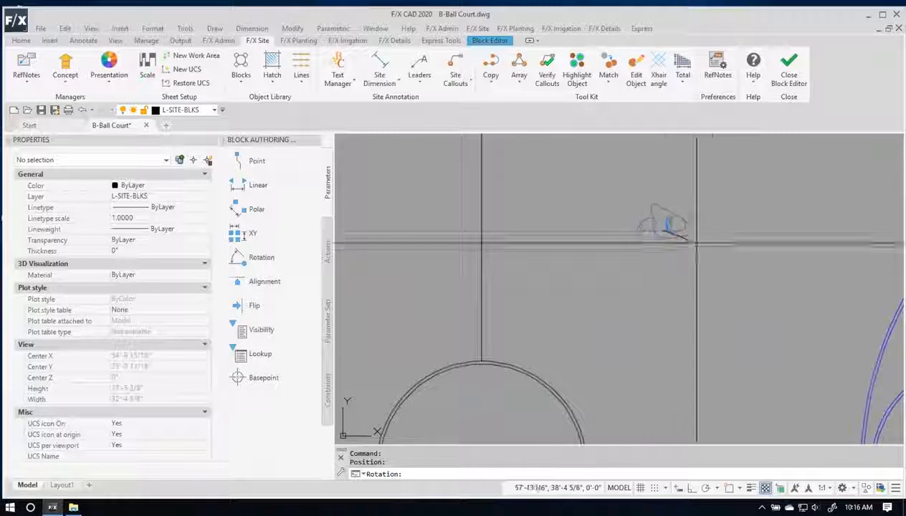
{"action": "left_click", "coordinate": [701, 220]}
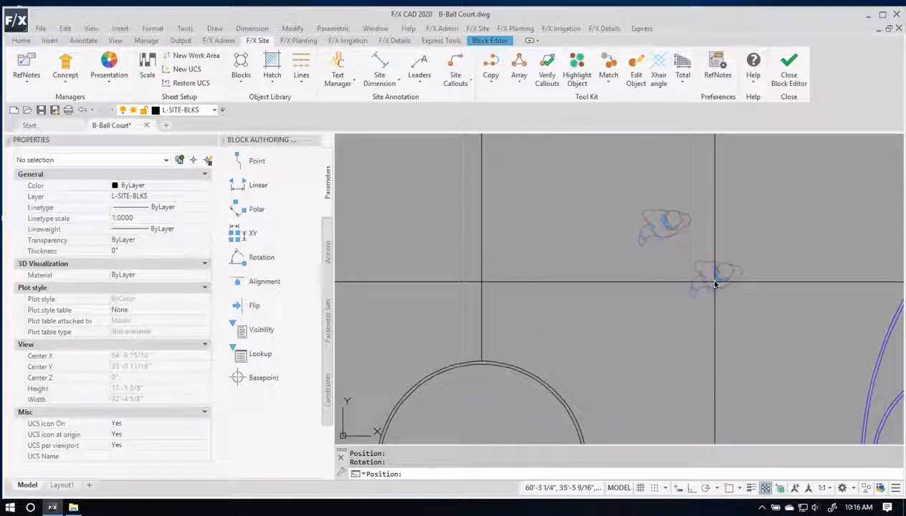
{"action": "scroll", "coordinate": [714, 285], "scroll_direction": "down", "scroll_amount": 4}
{"action": "key", "text": "Escape"}
{"action": "left_click", "coordinate": [679, 257]}
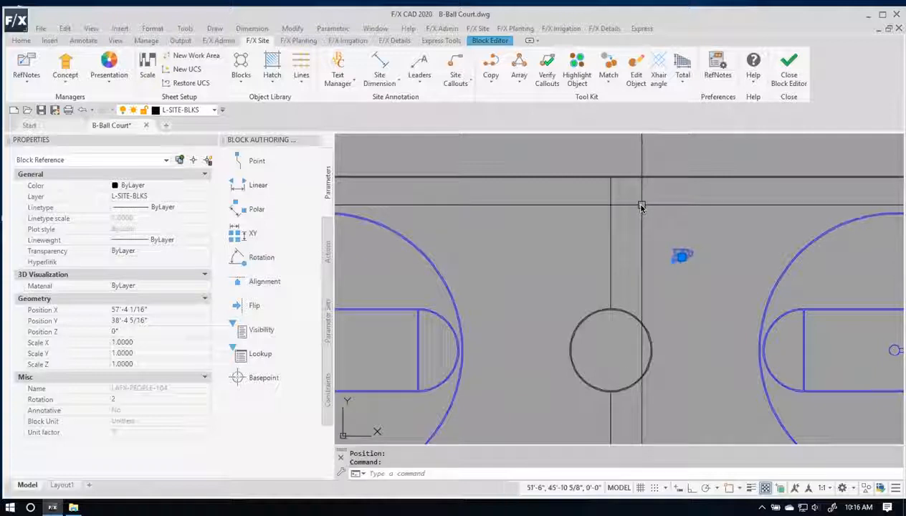
{"action": "scroll", "coordinate": [709, 294], "scroll_direction": "down", "scroll_amount": 2}
{"action": "scroll", "coordinate": [708, 294], "scroll_direction": "up", "scroll_amount": 5}
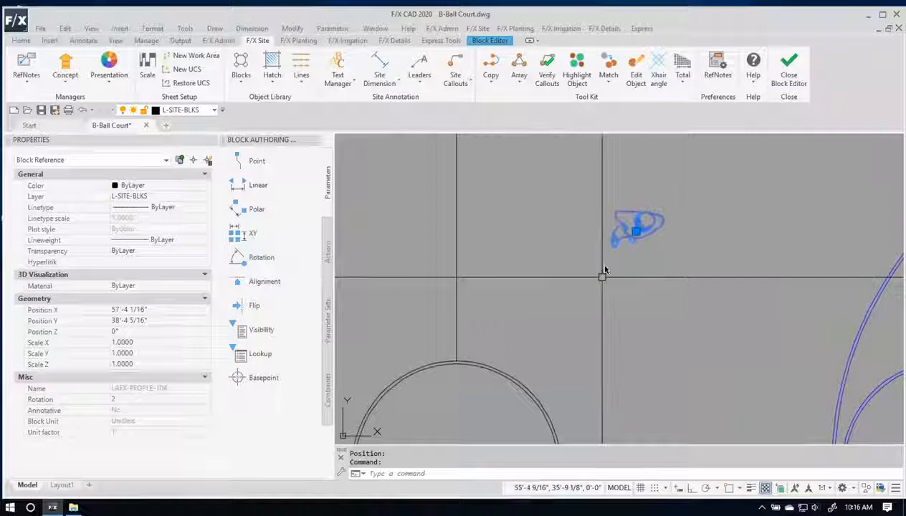
{"action": "key", "text": "Escape"}
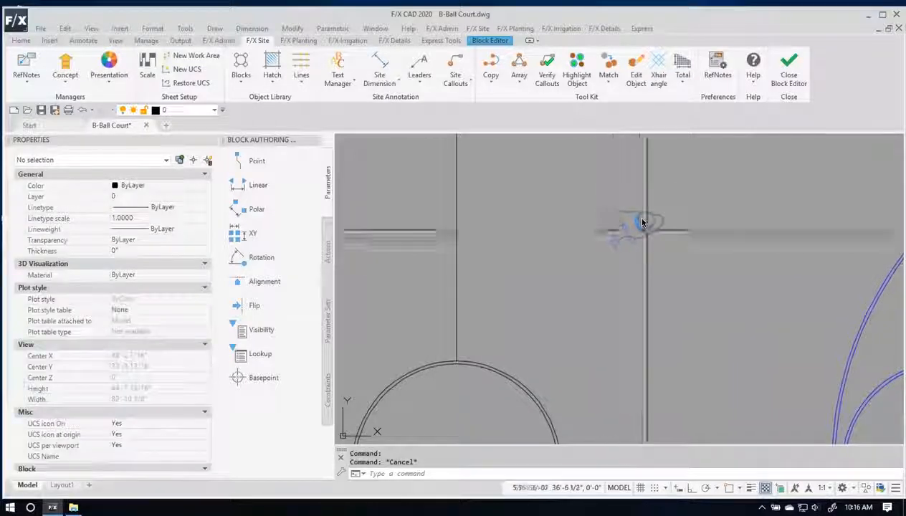
Add a point parameter at the lower-left edge of the person figure, at about 55'-8", 37'-4", with its label offset down-left.
{"action": "left_click", "coordinate": [256, 161]}
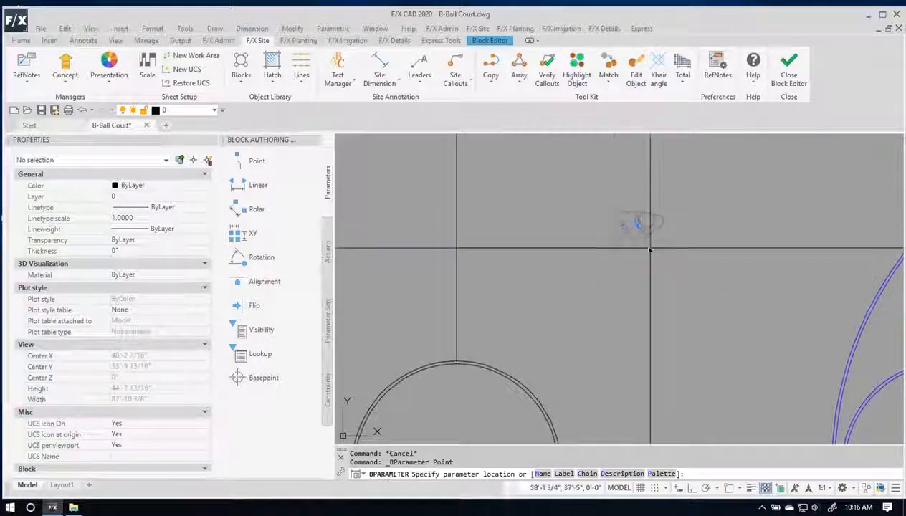
{"action": "left_click", "coordinate": [606, 249]}
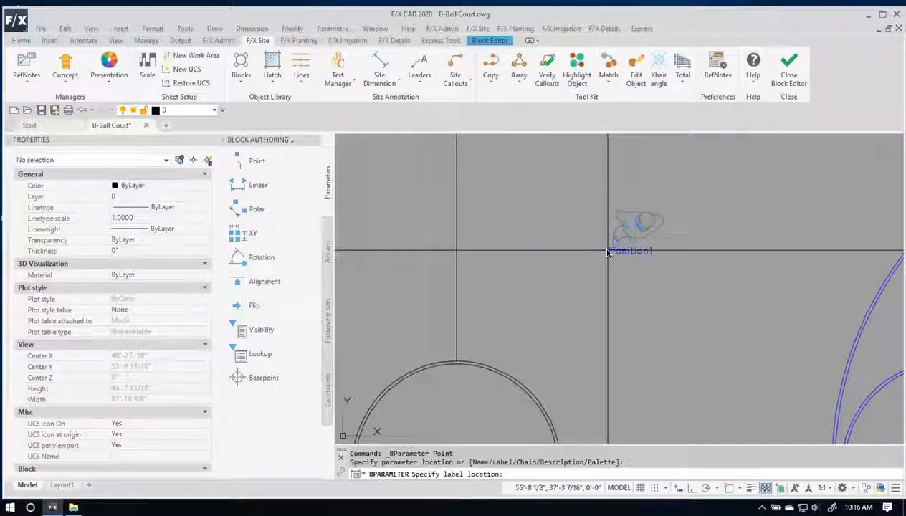
{"action": "left_click", "coordinate": [565, 279]}
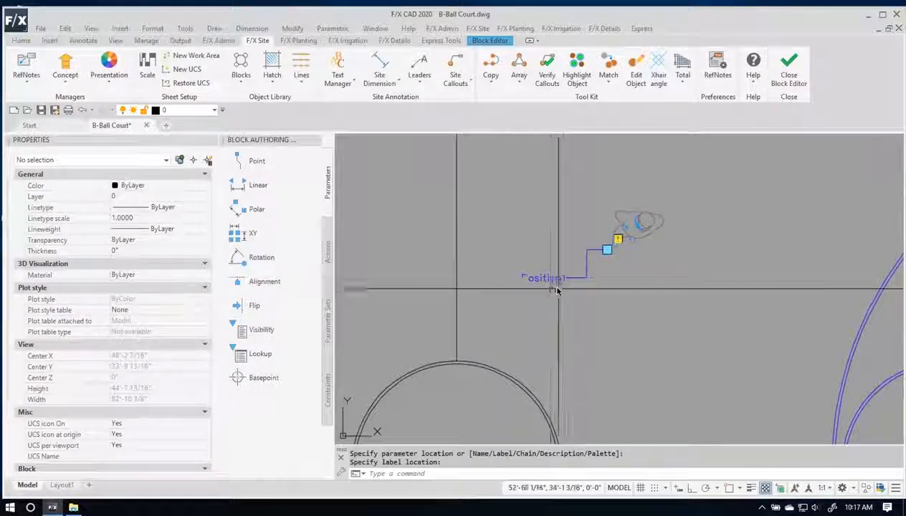
Rename the point parameter's position as Player Move.
{"action": "left_click", "coordinate": [551, 279]}
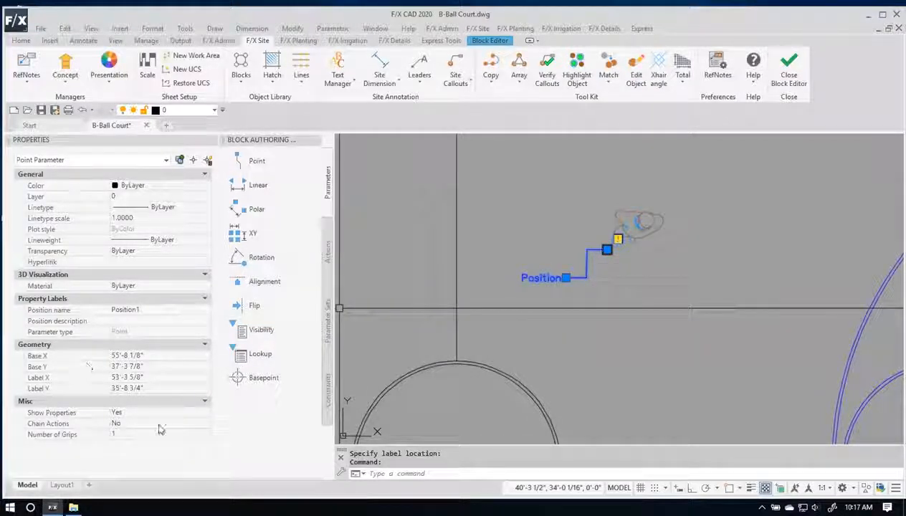
{"action": "left_click", "coordinate": [125, 311]}
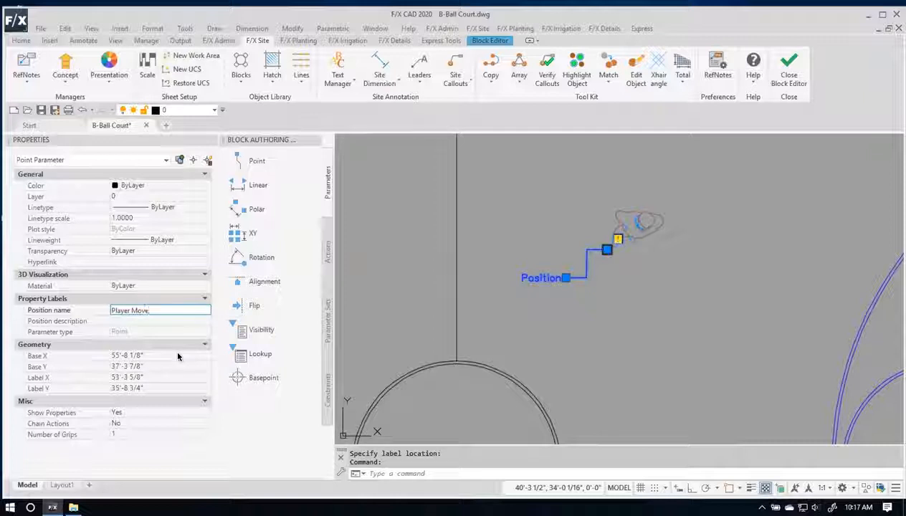
{"action": "left_click", "coordinate": [474, 313]}
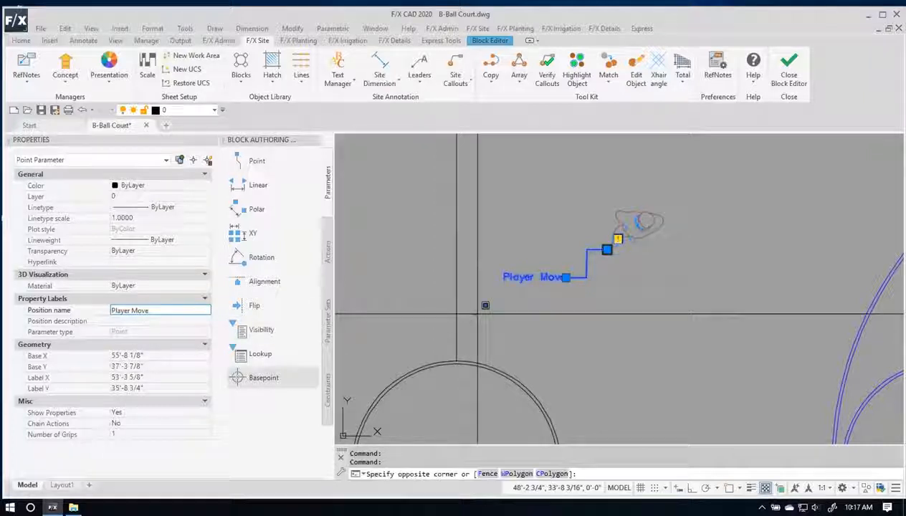
{"action": "left_click", "coordinate": [550, 307]}
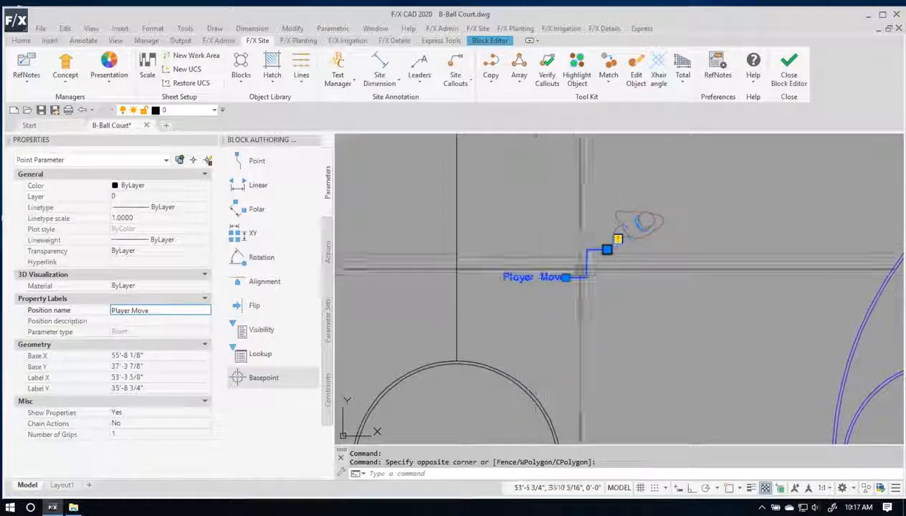
{"action": "key", "text": "Escape"}
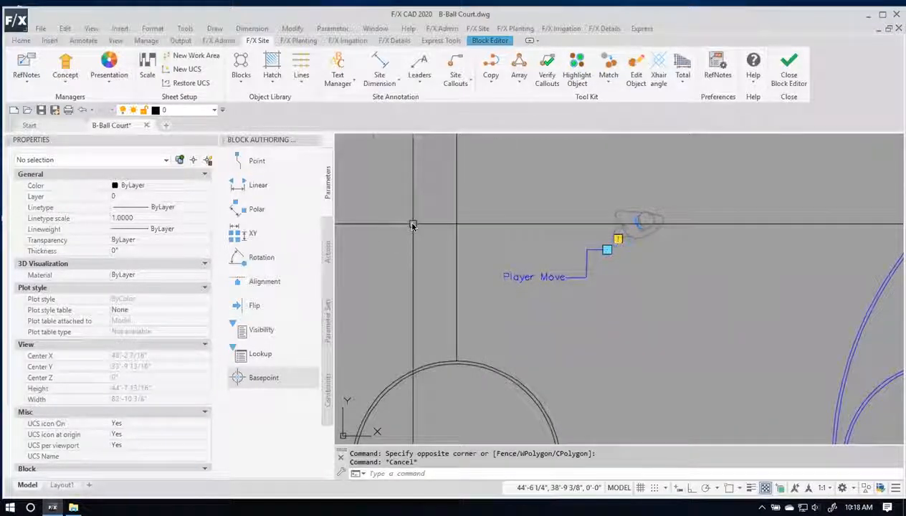
Add a Move action to the Player Move parameter, with the person figure as its selection set.
{"action": "left_click", "coordinate": [328, 248]}
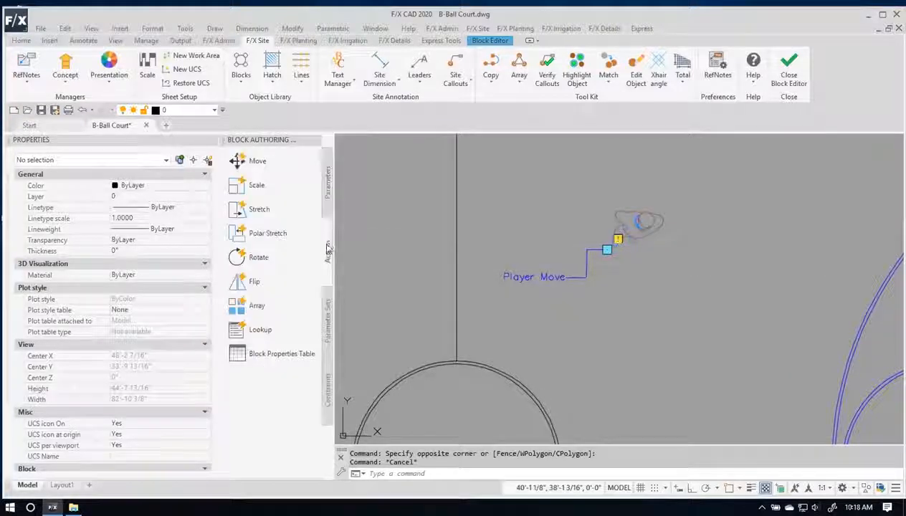
{"action": "left_click", "coordinate": [256, 162]}
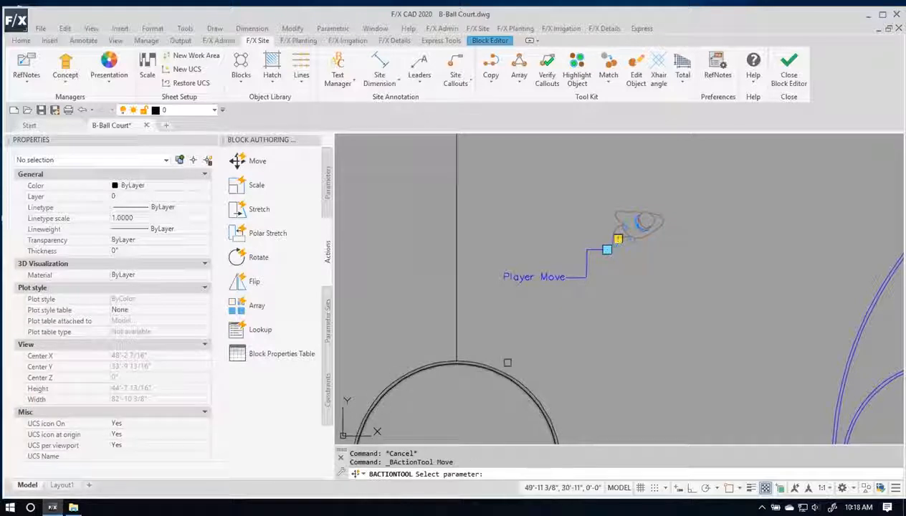
{"action": "left_click", "coordinate": [545, 278]}
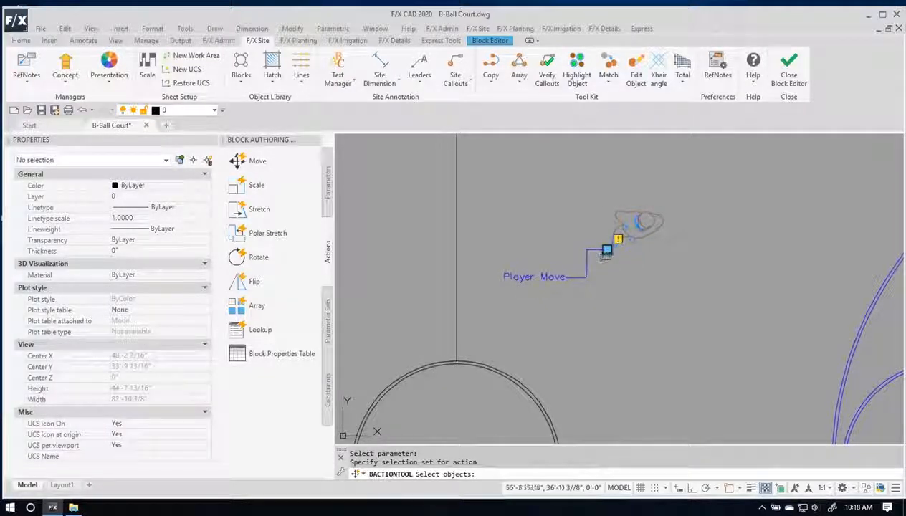
{"action": "left_click", "coordinate": [630, 213]}
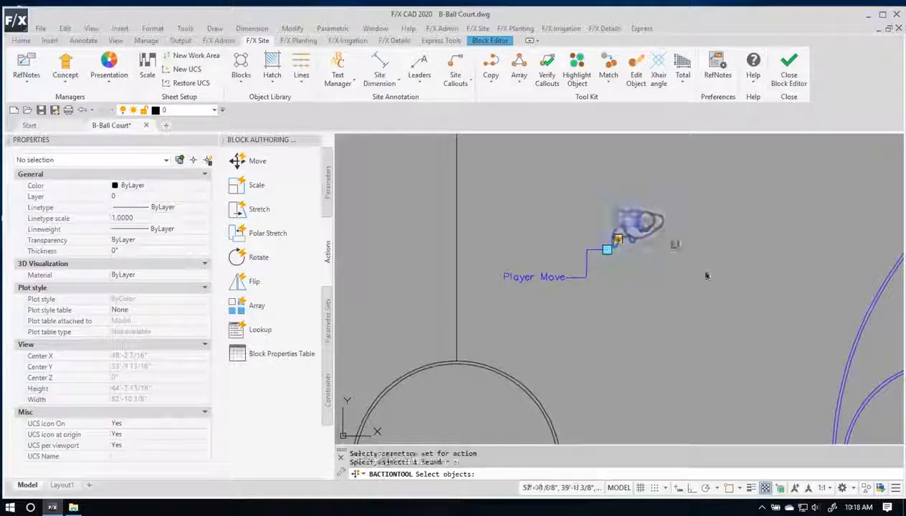
{"action": "key", "text": "Return"}
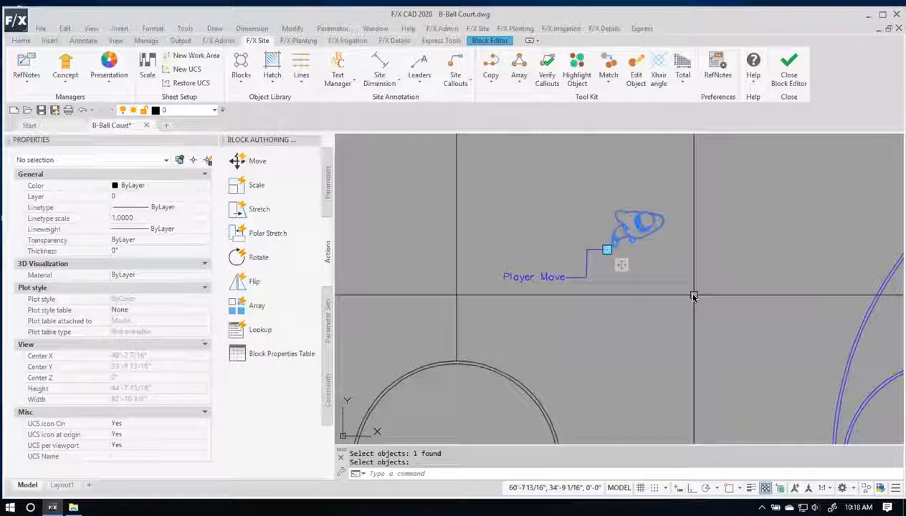
Test the block by moving the person figure with its Player Move grip into the lane of the right half-court.
{"action": "left_click", "coordinate": [482, 41]}
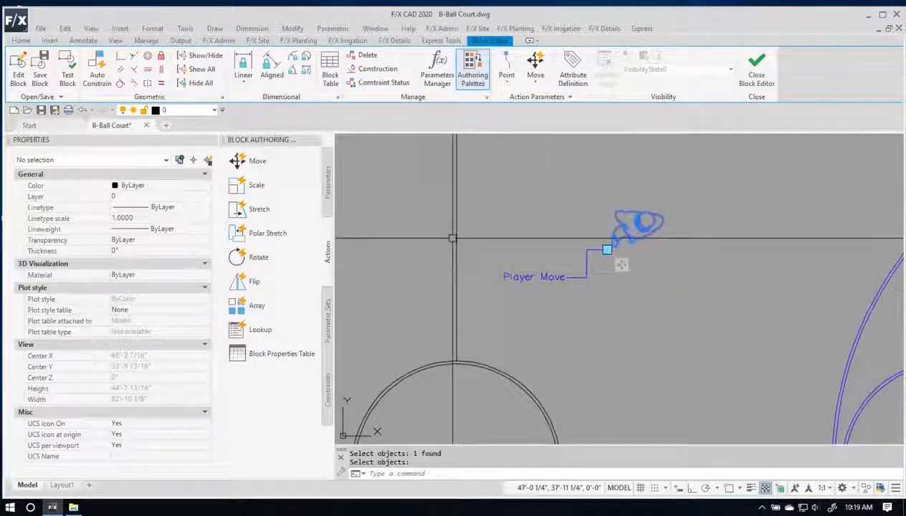
{"action": "left_click", "coordinate": [69, 71]}
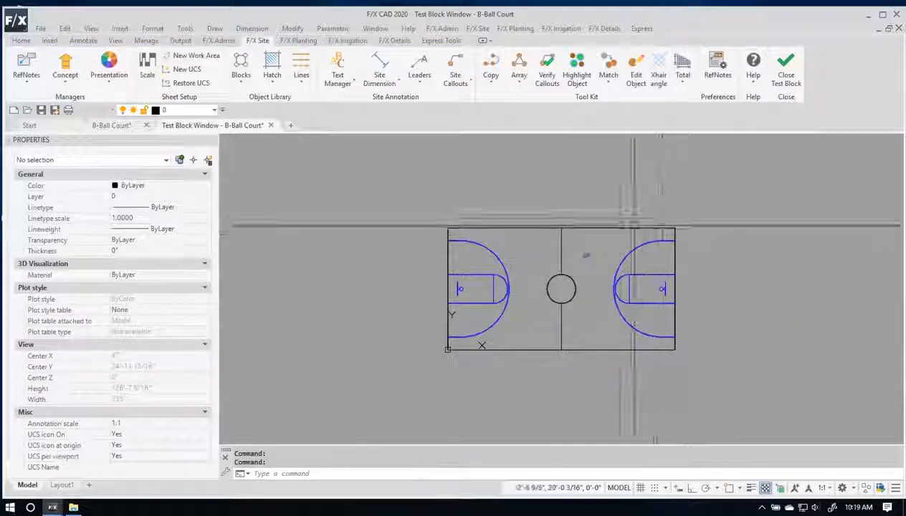
{"action": "scroll", "coordinate": [605, 260], "scroll_direction": "up", "scroll_amount": 2}
{"action": "scroll", "coordinate": [606, 260], "scroll_direction": "up", "scroll_amount": 2}
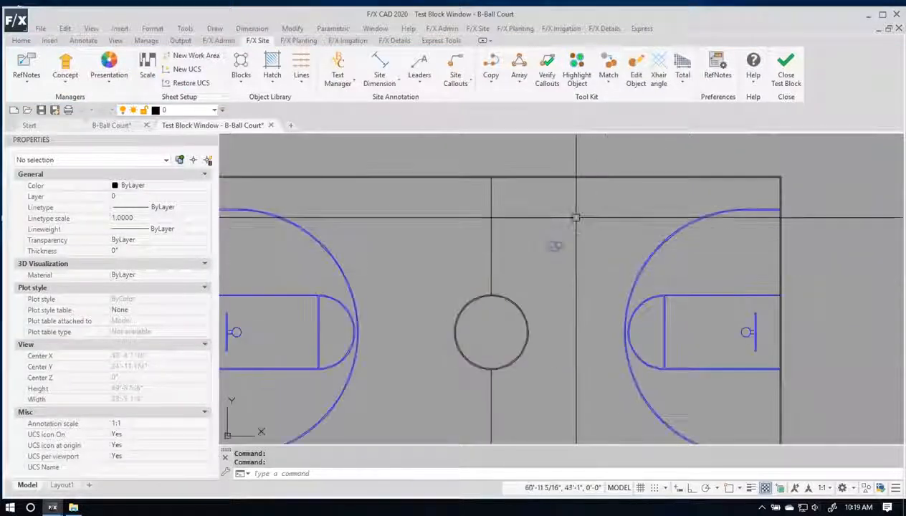
{"action": "left_click", "coordinate": [567, 177]}
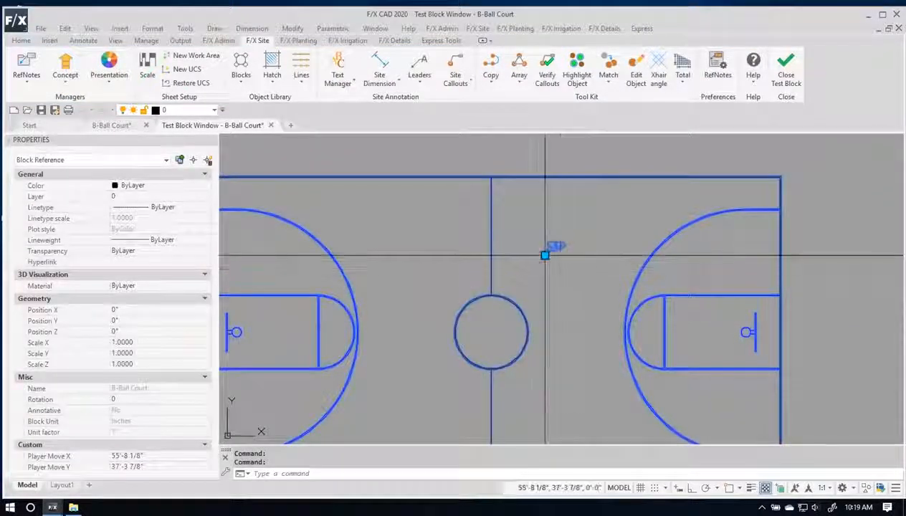
{"action": "scroll", "coordinate": [551, 257], "scroll_direction": "up", "scroll_amount": 2}
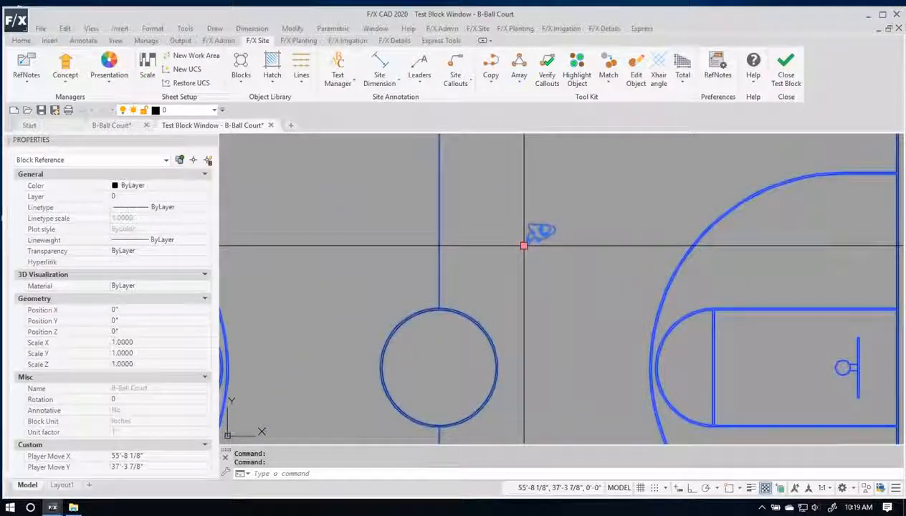
{"action": "left_click", "coordinate": [523, 246]}
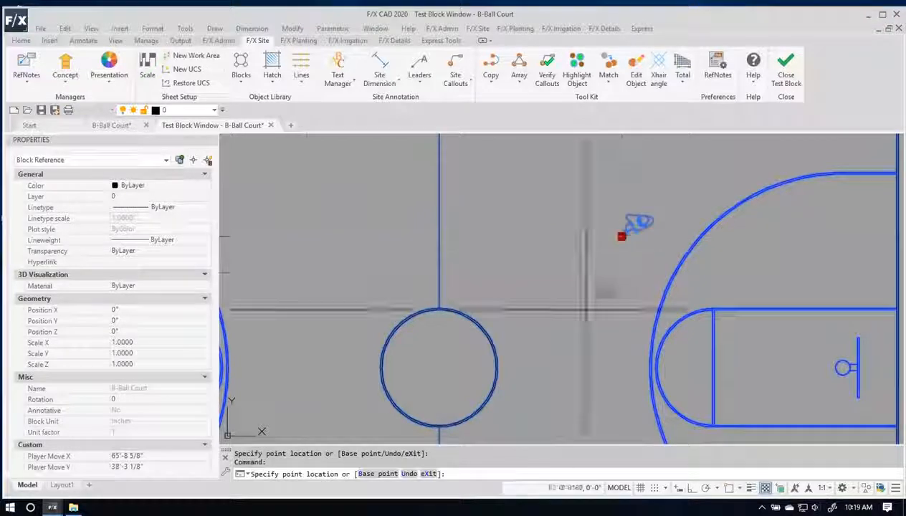
{"action": "left_click", "coordinate": [745, 358]}
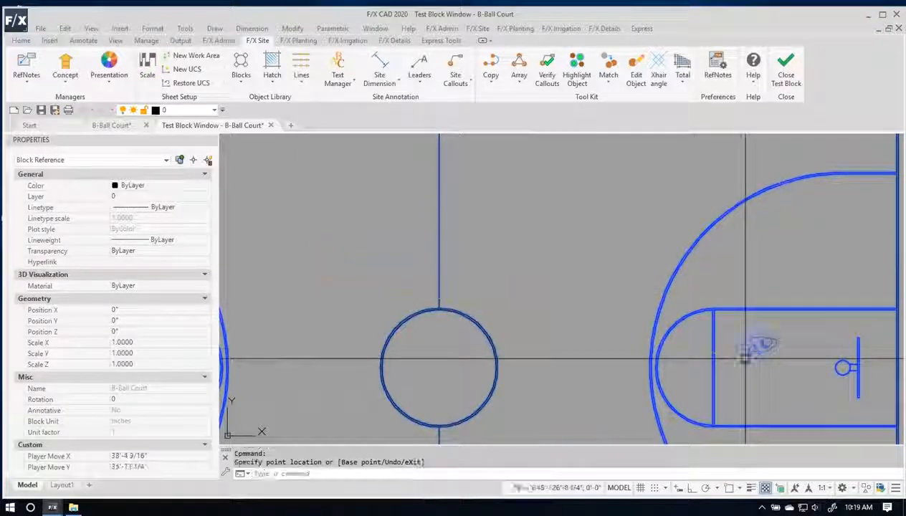
Test moving the person figure to the left half-court and back above-right of the center circle, and close the test block.
{"action": "scroll", "coordinate": [745, 358], "scroll_direction": "down", "scroll_amount": 7}
{"action": "scroll", "coordinate": [677, 287], "scroll_direction": "up", "scroll_amount": 2}
{"action": "left_click", "coordinate": [672, 288]}
{"action": "left_click", "coordinate": [487, 253]}
{"action": "left_click", "coordinate": [487, 253]}
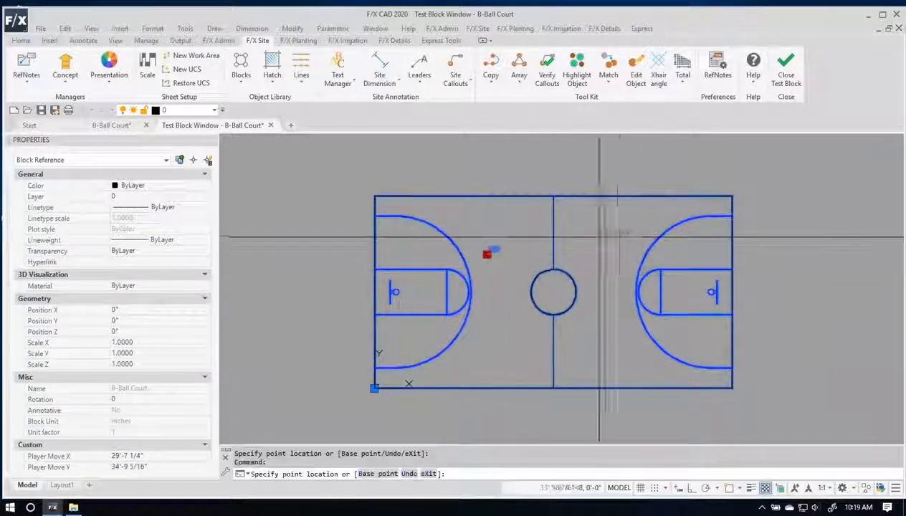
{"action": "left_click", "coordinate": [599, 229]}
{"action": "scroll", "coordinate": [604, 253], "scroll_direction": "up", "scroll_amount": 2}
{"action": "scroll", "coordinate": [604, 253], "scroll_direction": "up", "scroll_amount": 2}
{"action": "scroll", "coordinate": [606, 246], "scroll_direction": "down", "scroll_amount": 4}
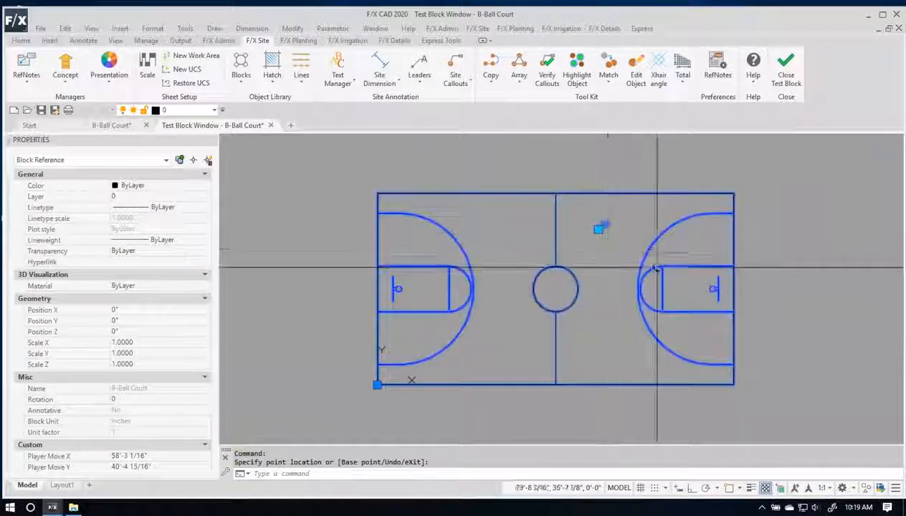
{"action": "left_click", "coordinate": [786, 72]}
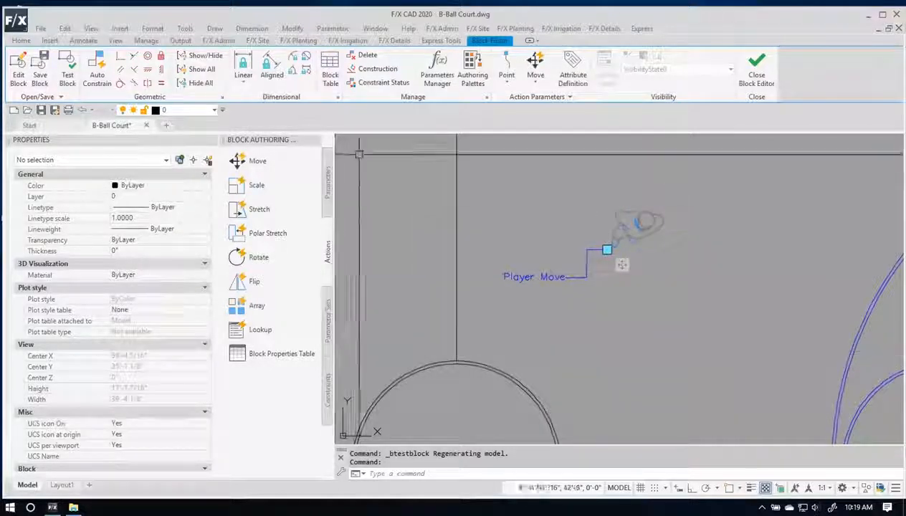
Add a rotation parameter centered on the person figure with a radius of about 2'-10" and a default angle of about 355 degrees.
{"action": "left_click", "coordinate": [328, 172]}
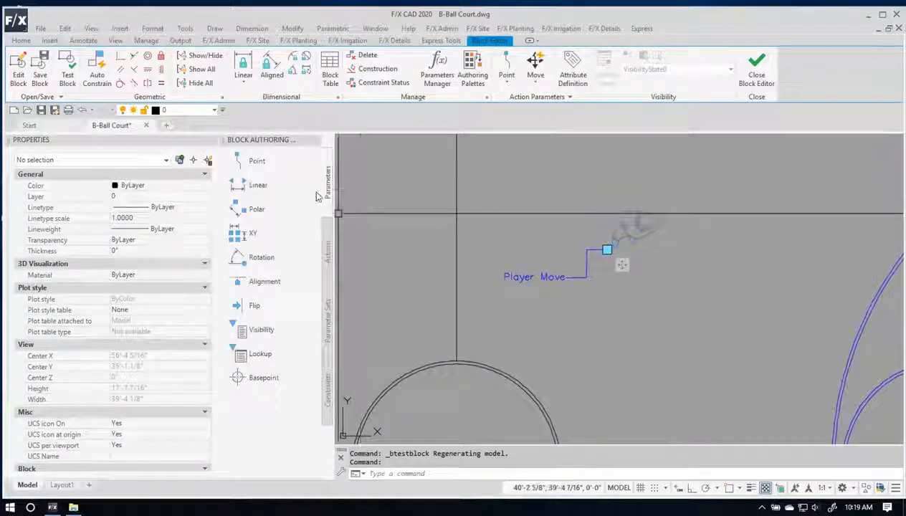
{"action": "left_click", "coordinate": [260, 257]}
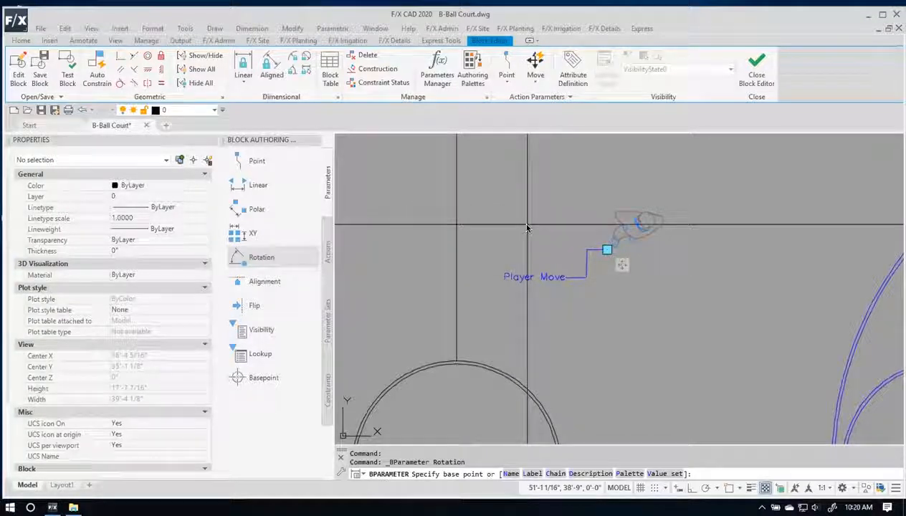
{"action": "left_click", "coordinate": [635, 230]}
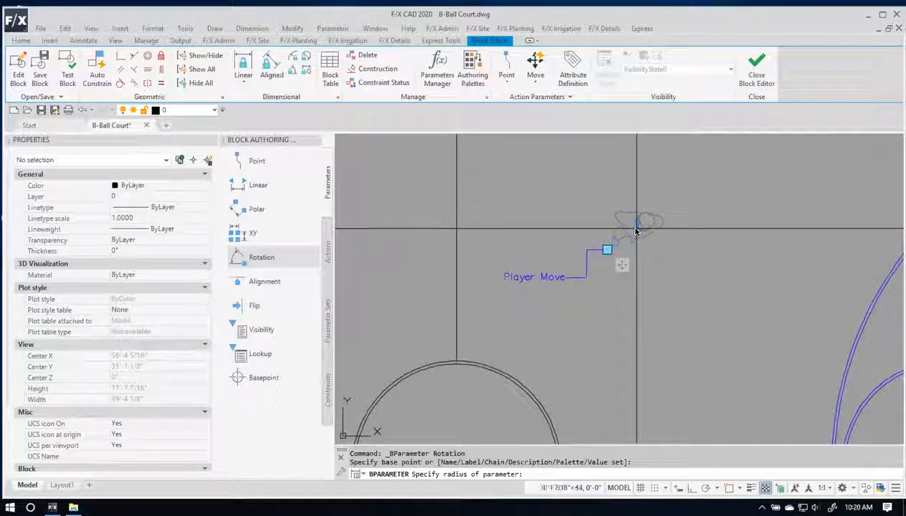
{"action": "left_click", "coordinate": [685, 235]}
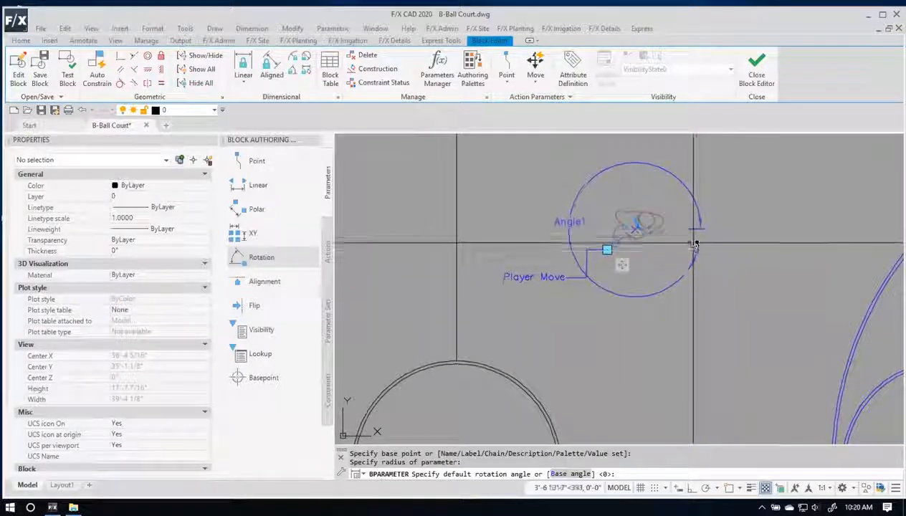
{"action": "left_click", "coordinate": [699, 239]}
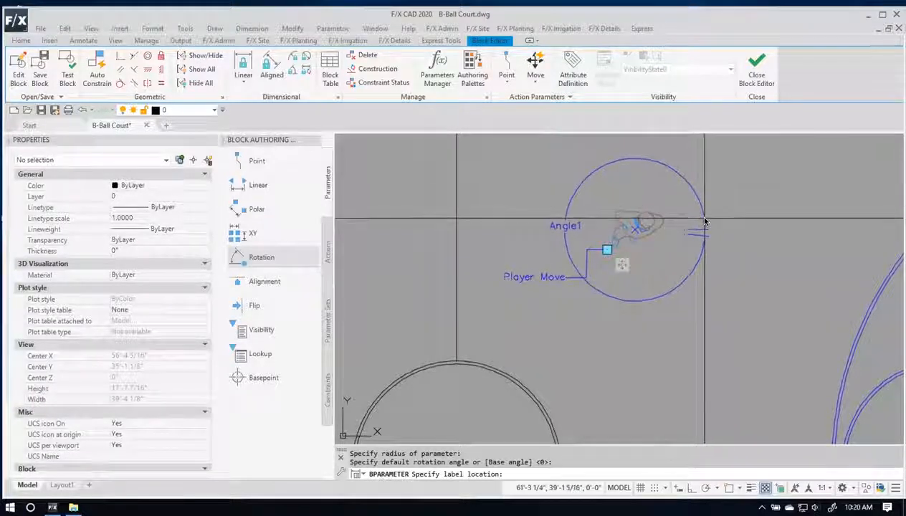
{"action": "left_click", "coordinate": [705, 229]}
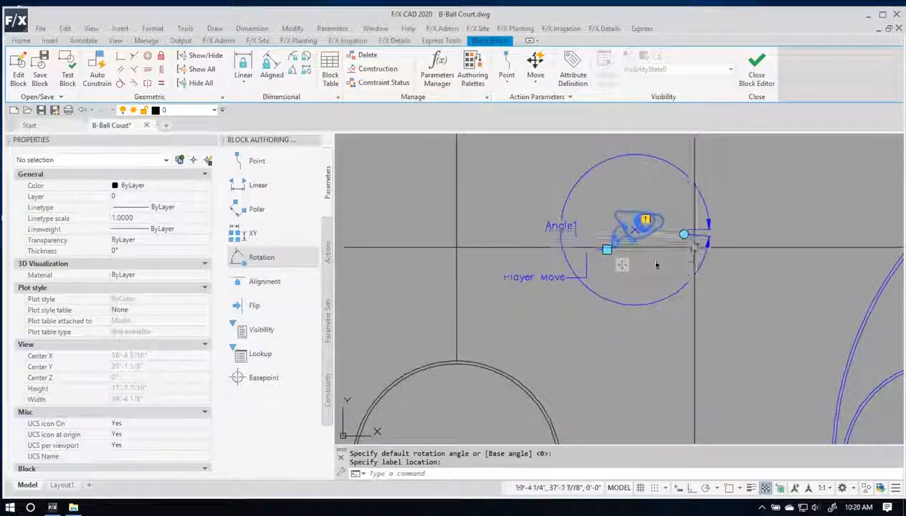
Add a Rotate action to the rotation parameter, with the person figure as its selection set.
{"action": "left_click", "coordinate": [328, 247]}
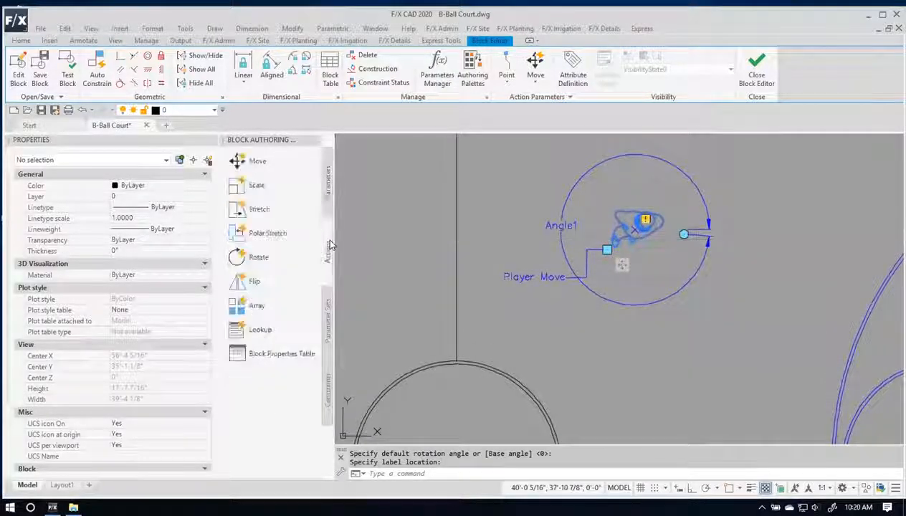
{"action": "left_click", "coordinate": [260, 258]}
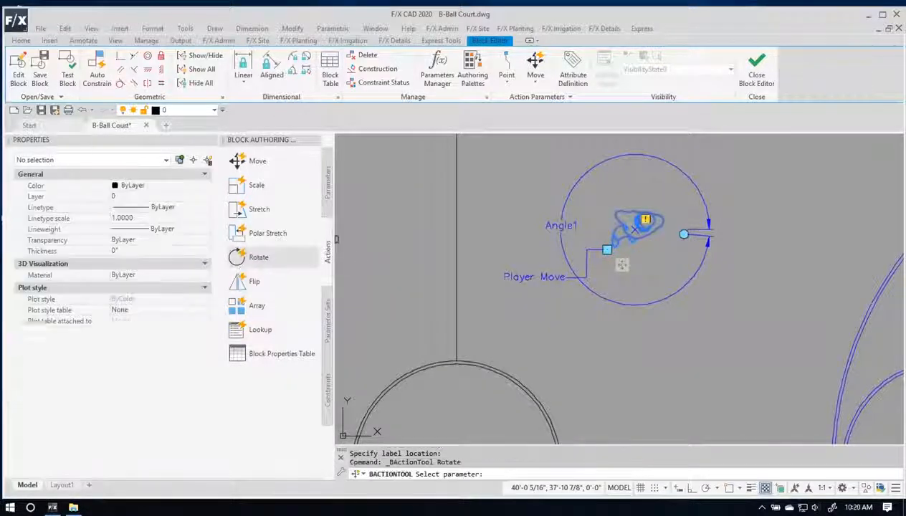
{"action": "left_click", "coordinate": [686, 282]}
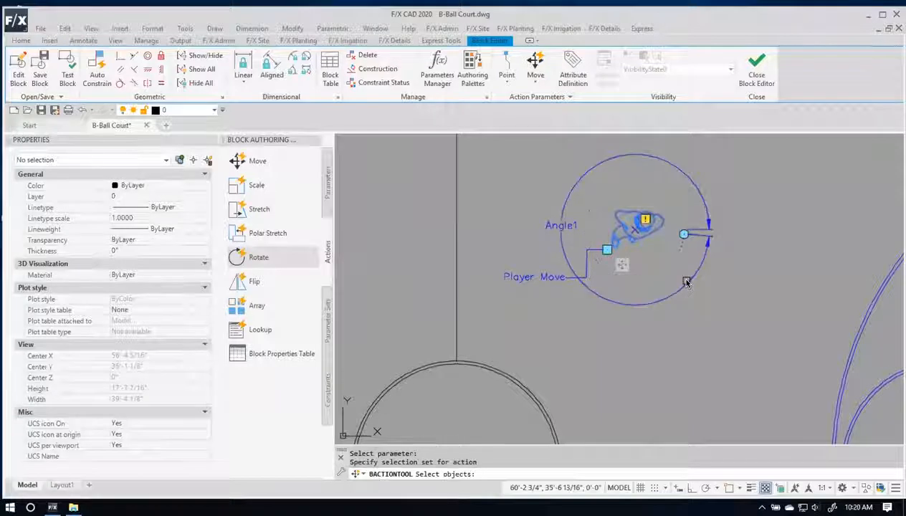
{"action": "left_click", "coordinate": [650, 235]}
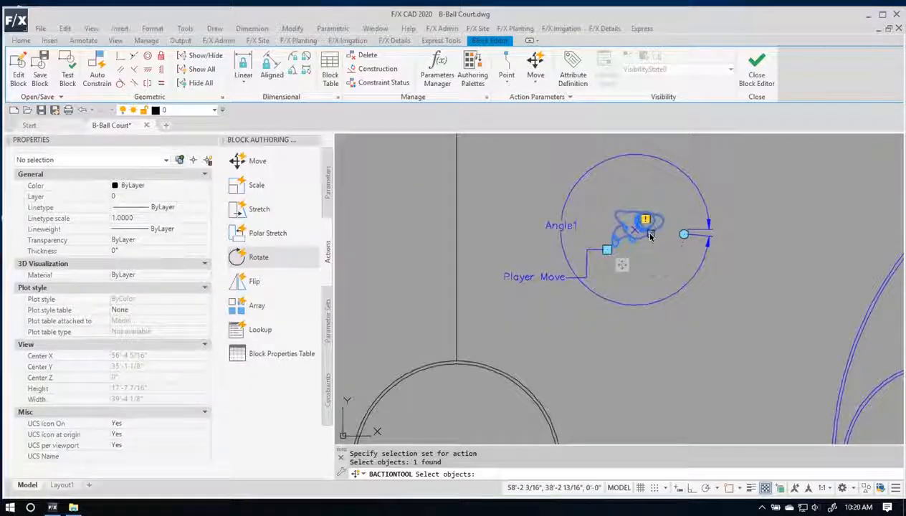
{"action": "key", "text": "Return"}
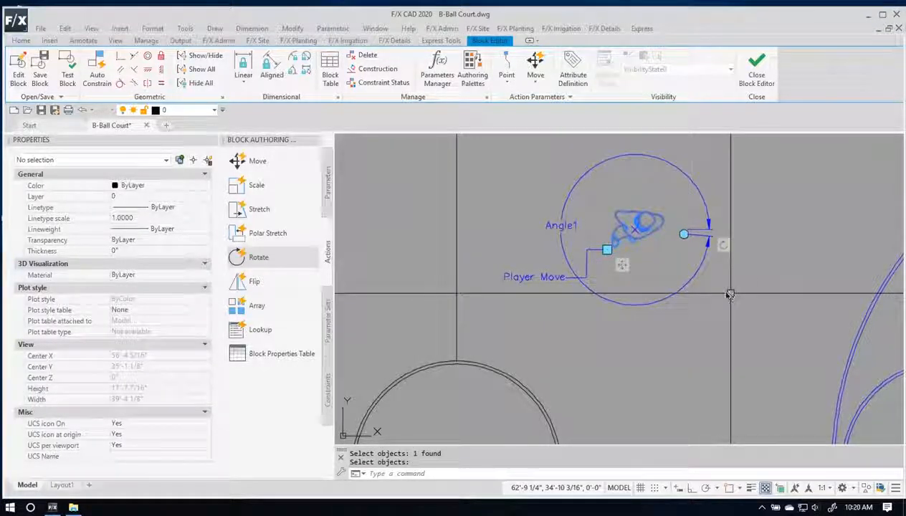
Set the rotation parameter's angle value set to the Increment type with an increment of 30.
{"action": "left_click", "coordinate": [703, 202]}
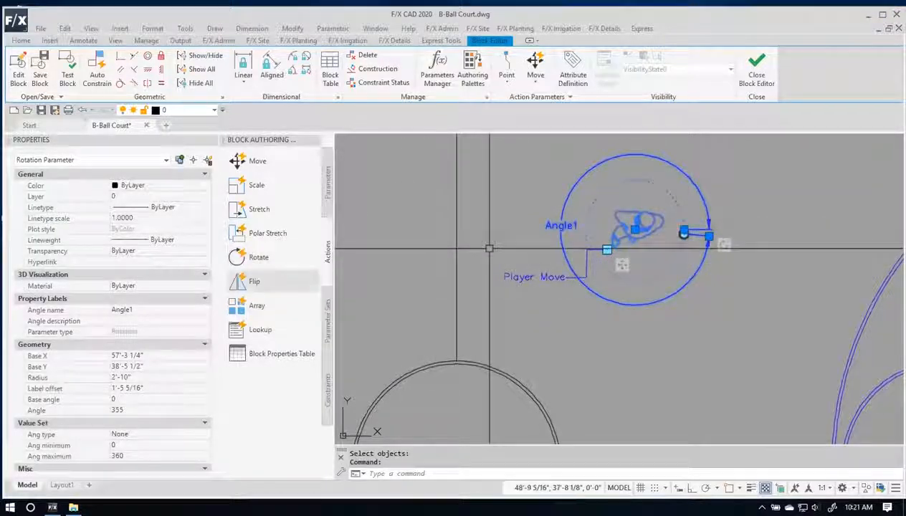
{"action": "key", "text": "Escape"}
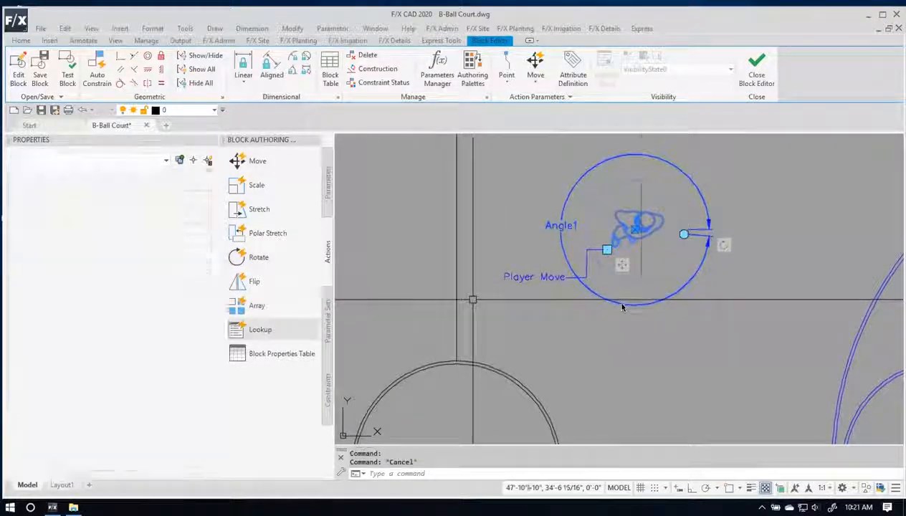
{"action": "scroll", "coordinate": [144, 327], "scroll_direction": "down", "scroll_amount": 3}
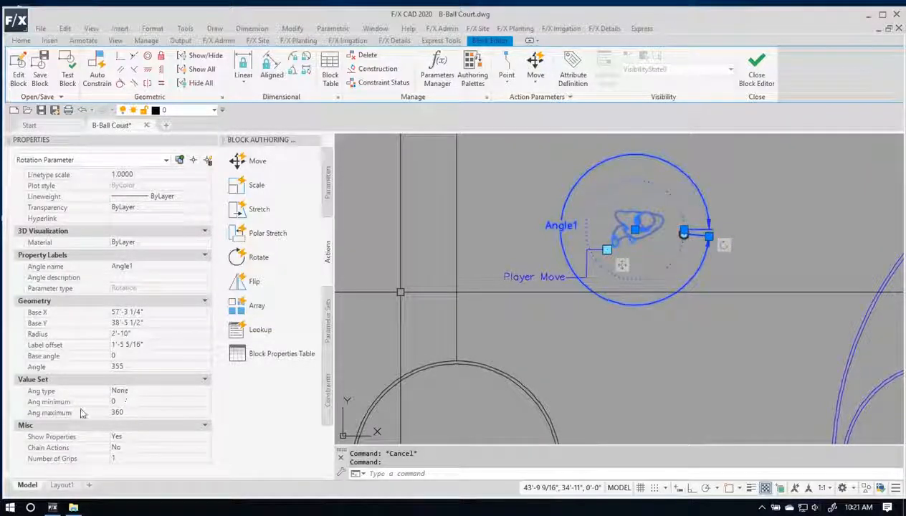
{"action": "left_click", "coordinate": [137, 391]}
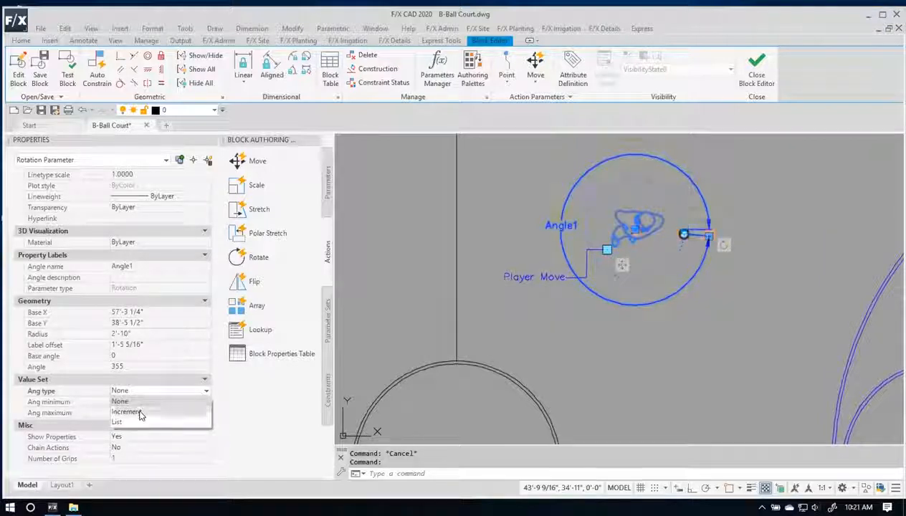
{"action": "left_click", "coordinate": [126, 412]}
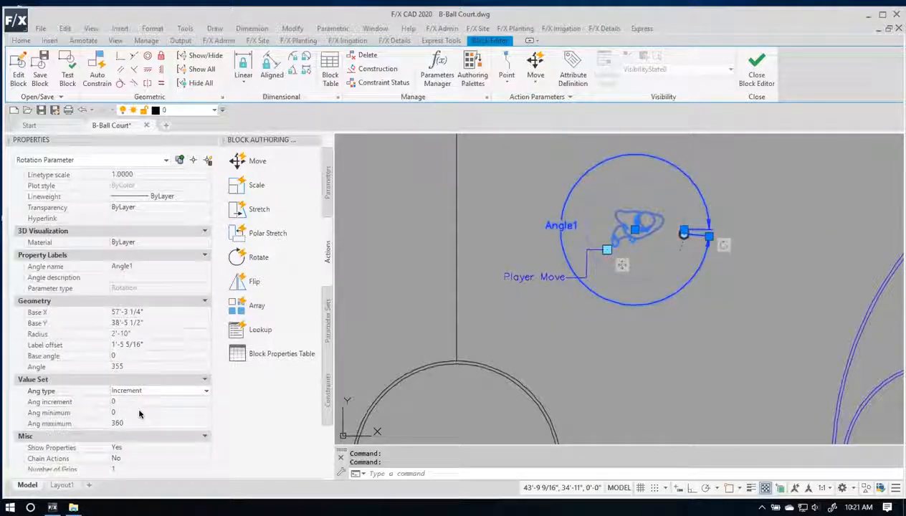
{"action": "left_click", "coordinate": [123, 401]}
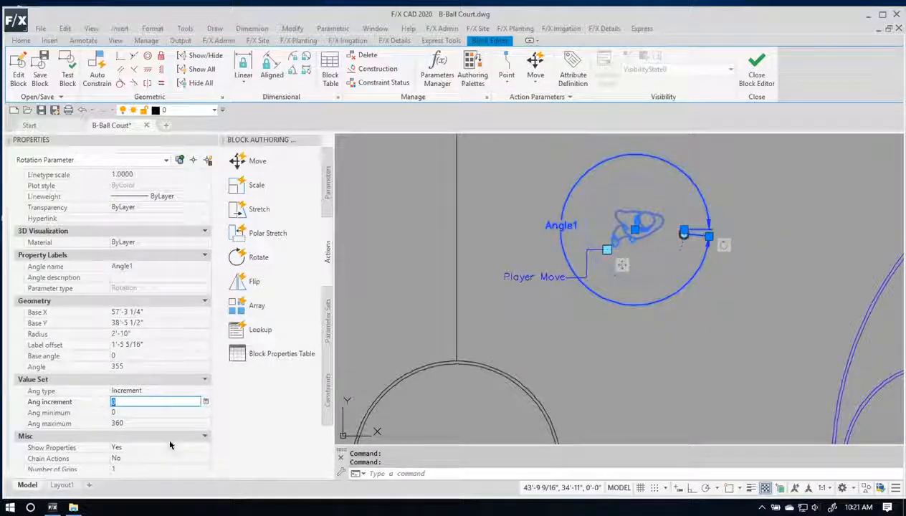
{"action": "type", "text": "30"}
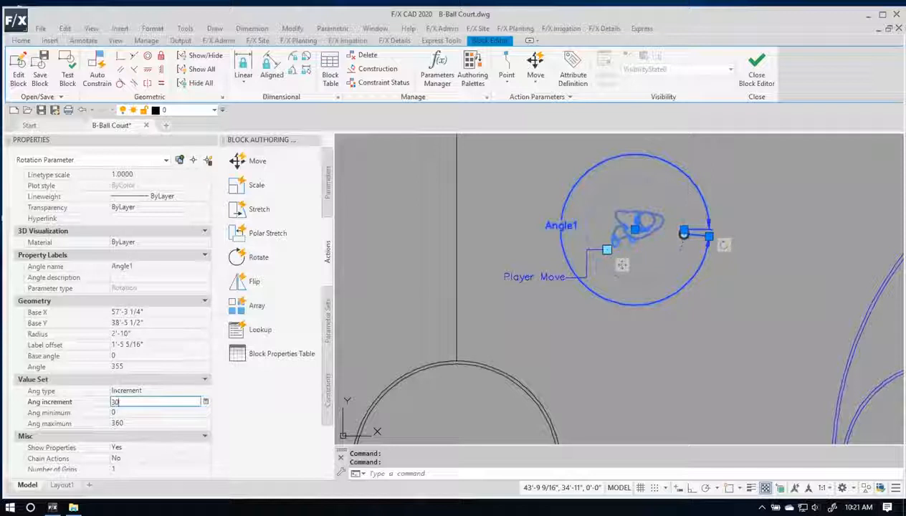
{"action": "key", "text": "Tab"}
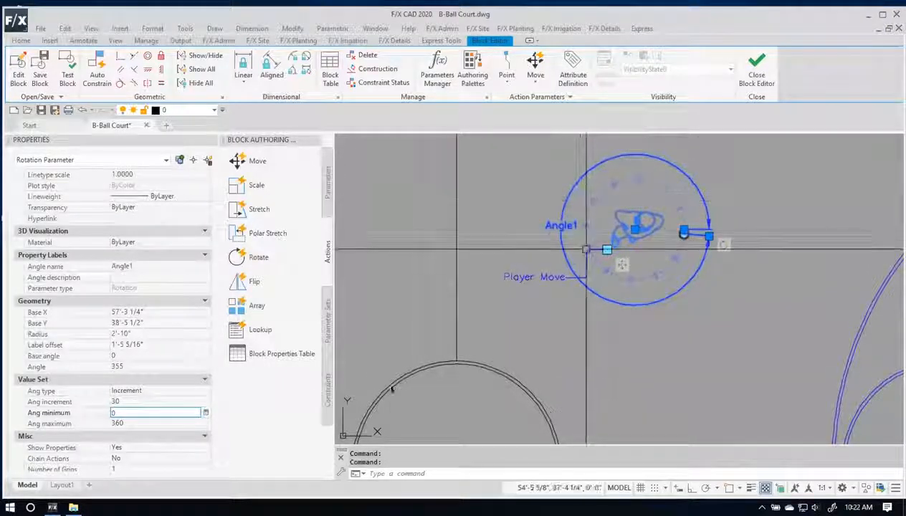
Change the rotation parameter's angle type to List and add the angles 15, 45 and 90 to its value list.
{"action": "left_click", "coordinate": [150, 391]}
{"action": "left_click", "coordinate": [149, 390]}
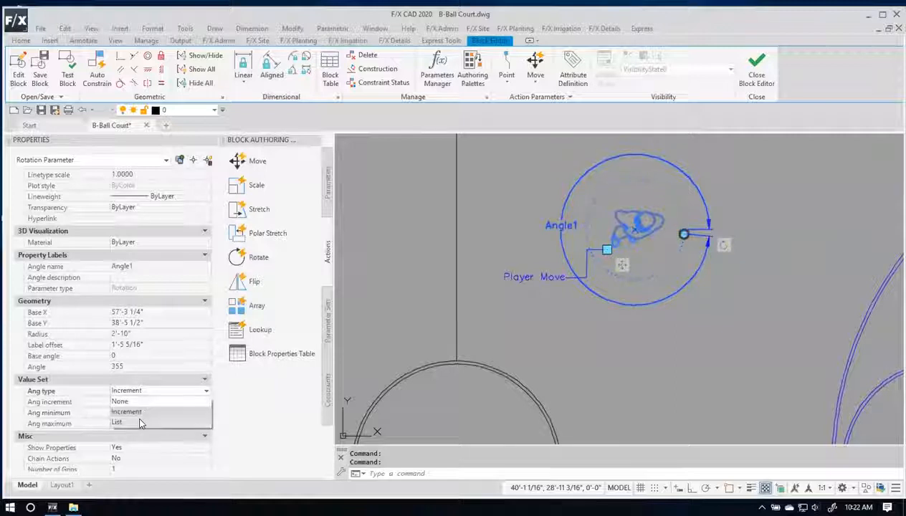
{"action": "left_click", "coordinate": [144, 420]}
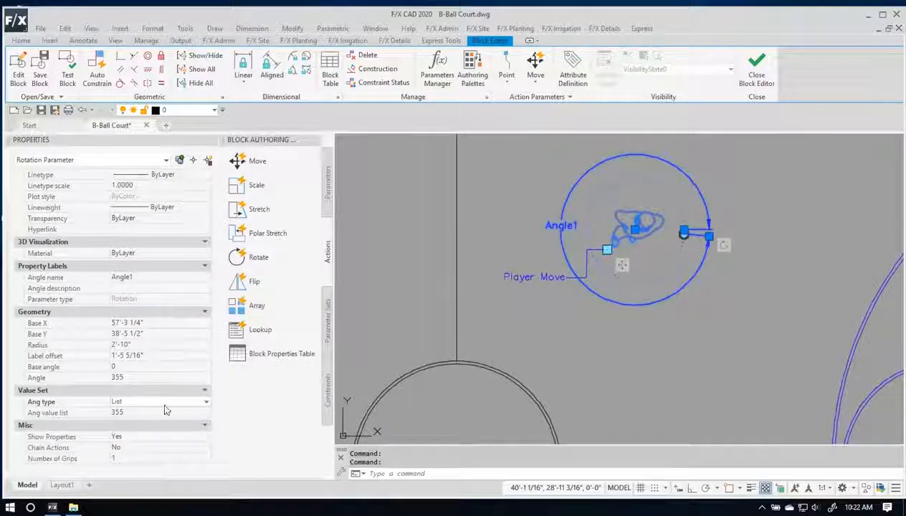
{"action": "left_click", "coordinate": [137, 414]}
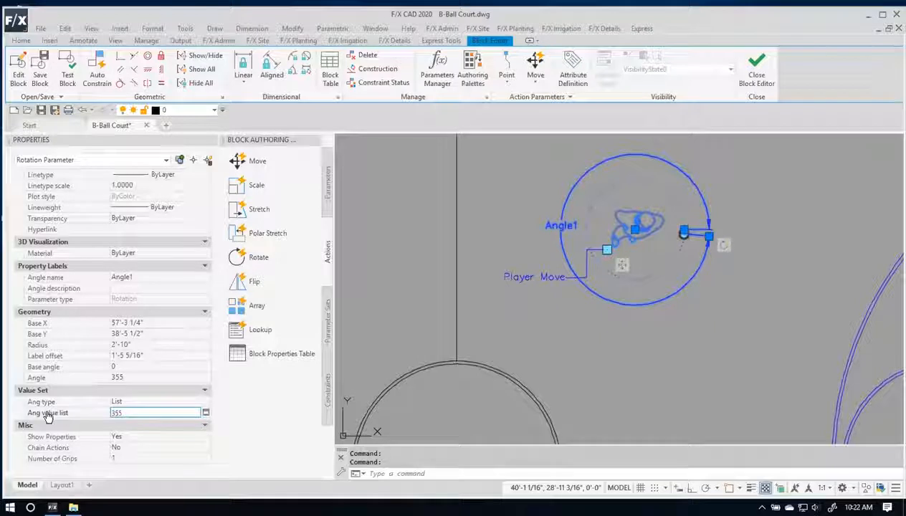
{"action": "left_click", "coordinate": [206, 413]}
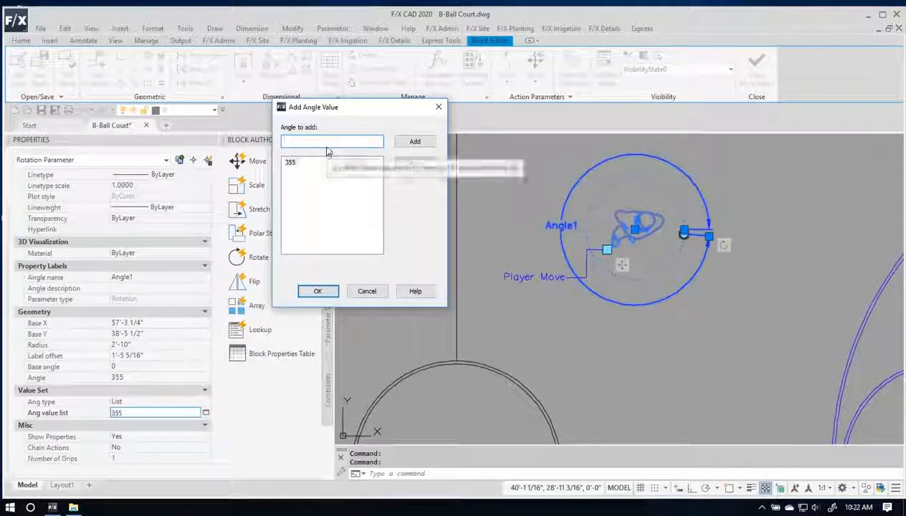
{"action": "type", "text": "15"}
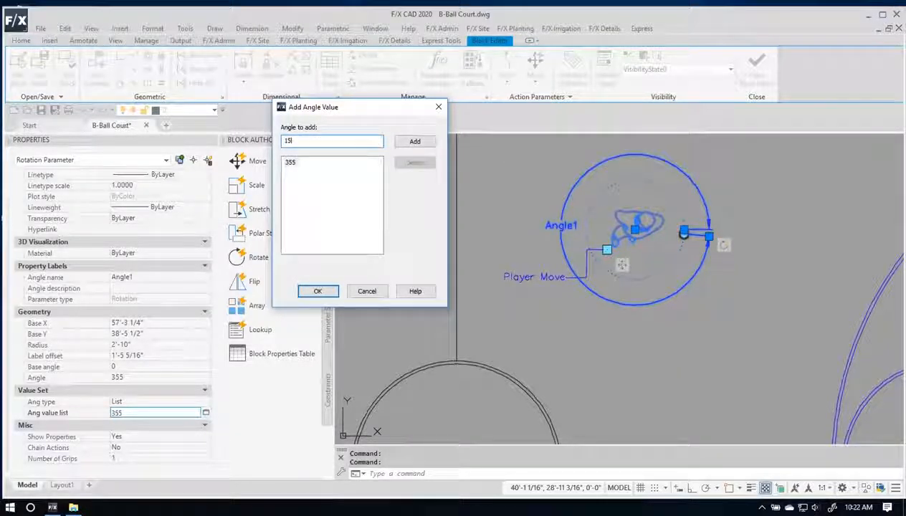
{"action": "left_click", "coordinate": [414, 141]}
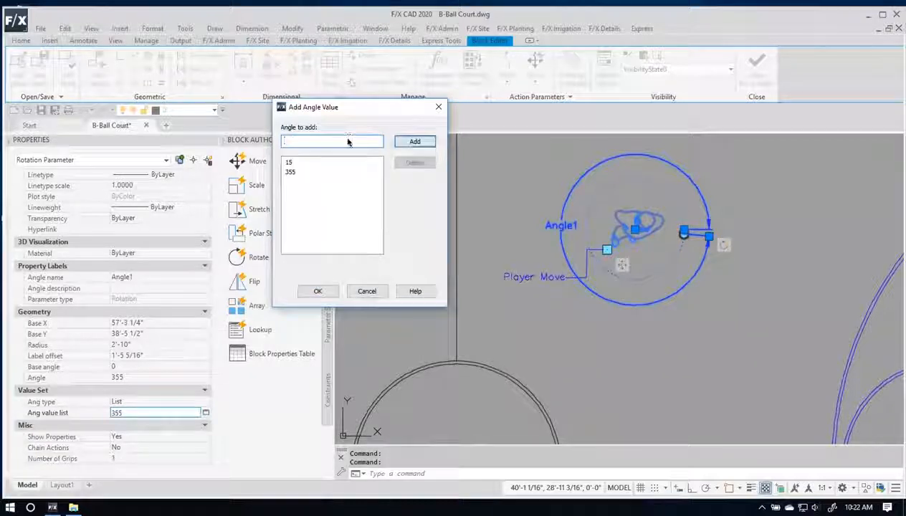
{"action": "type", "text": "45"}
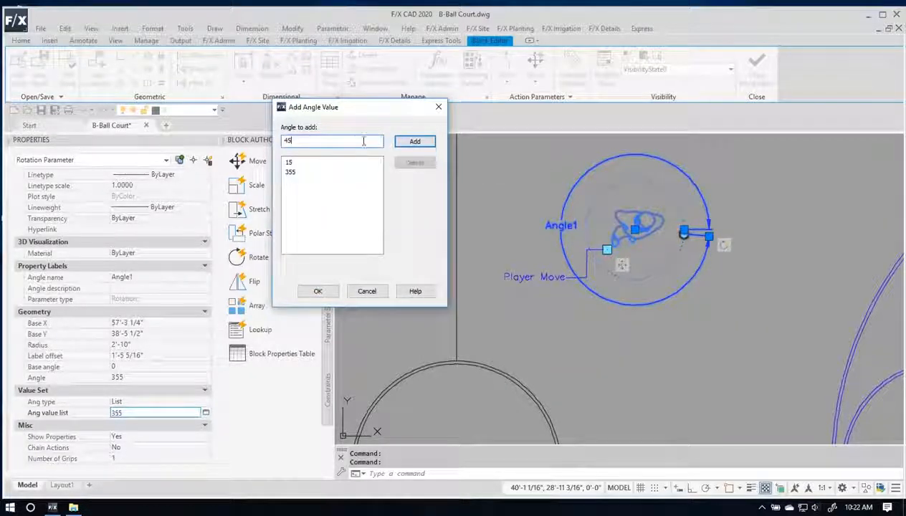
{"action": "left_click", "coordinate": [403, 142]}
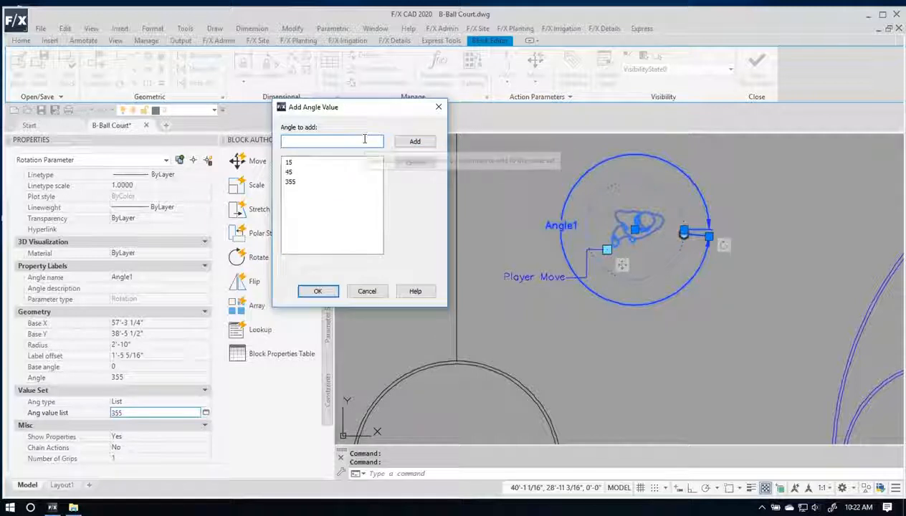
{"action": "left_click", "coordinate": [409, 143]}
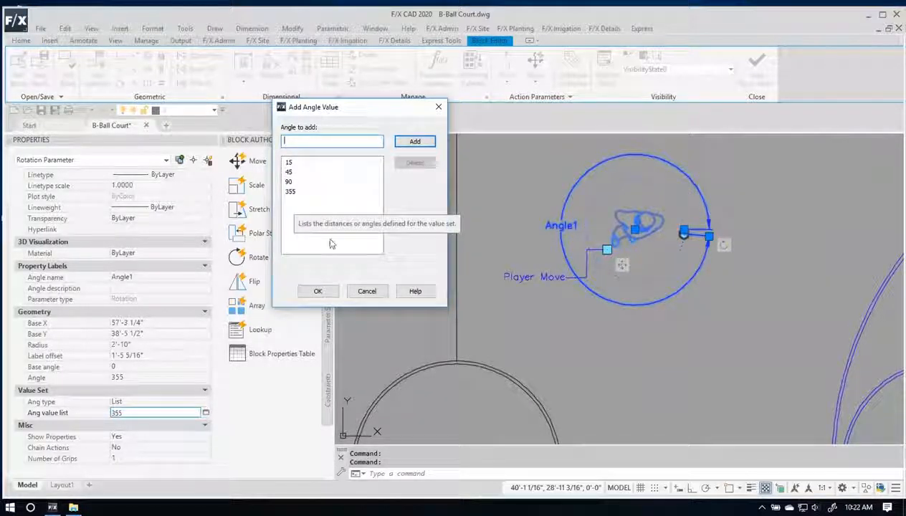
Delete the 355 angle from the rotation parameter's value list and accept the list.
{"action": "left_click", "coordinate": [291, 191]}
{"action": "left_click", "coordinate": [414, 164]}
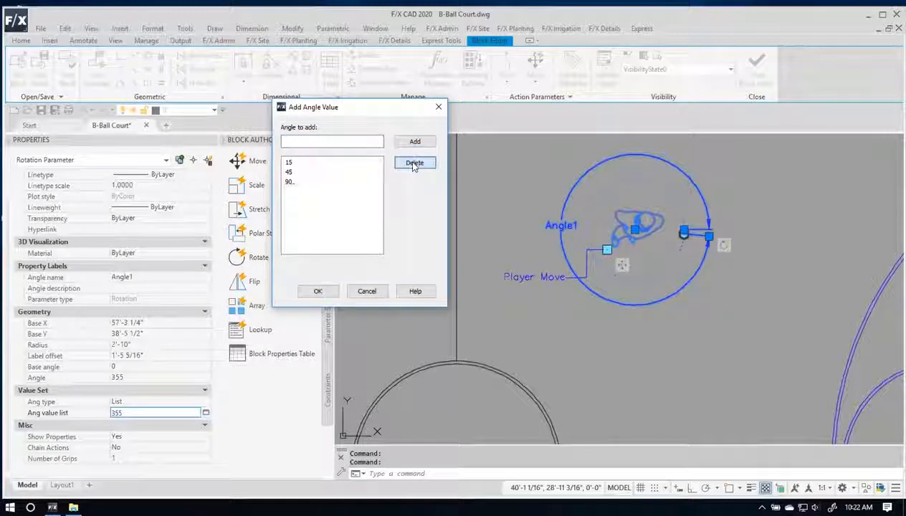
{"action": "left_click", "coordinate": [324, 295]}
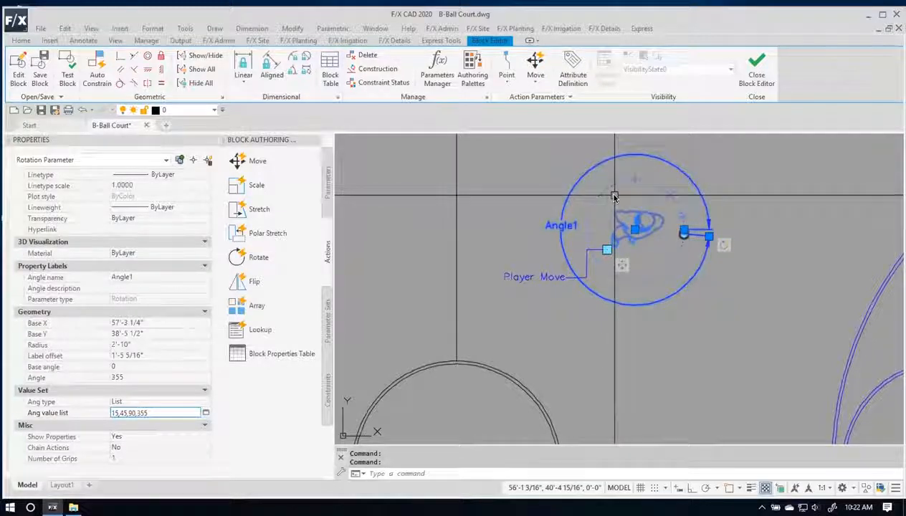
Test the block by turning the person figure slightly counterclockwise with its rotation grip.
{"action": "left_click", "coordinate": [69, 69]}
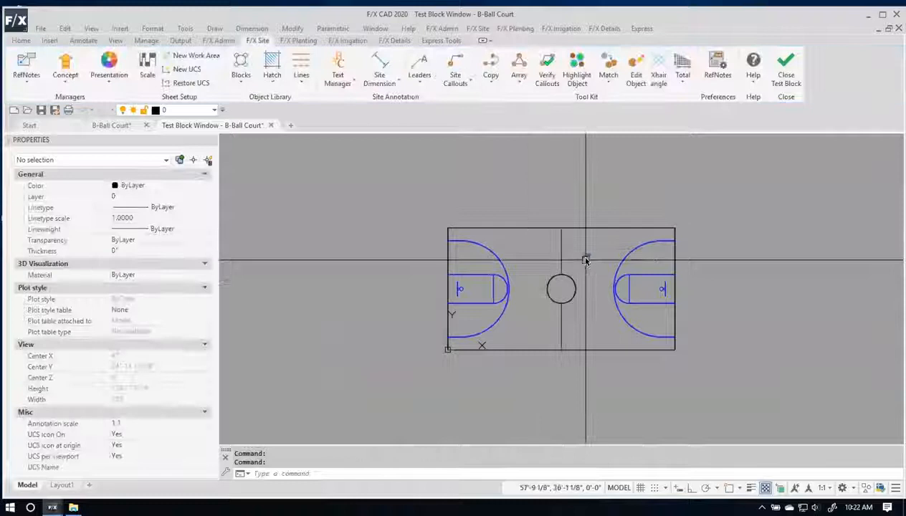
{"action": "scroll", "coordinate": [586, 259], "scroll_direction": "up", "scroll_amount": 8}
{"action": "left_click", "coordinate": [588, 243]}
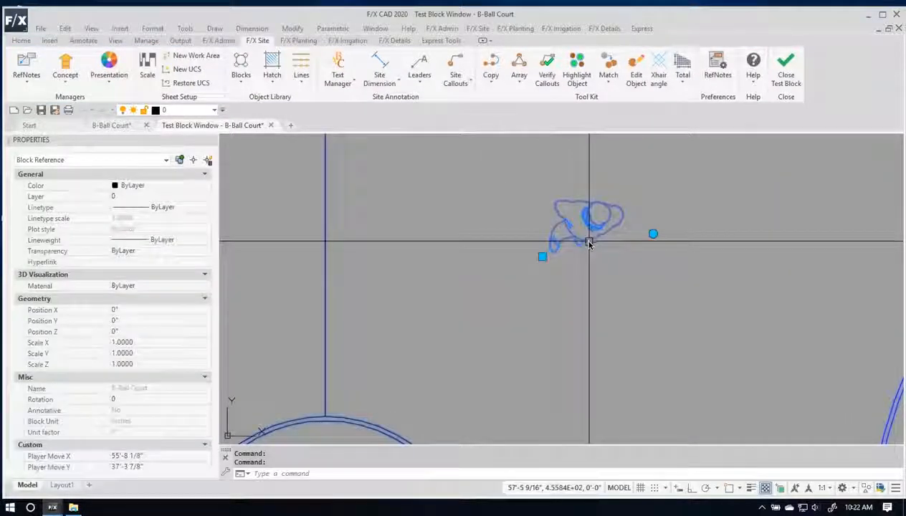
{"action": "scroll", "coordinate": [588, 243], "scroll_direction": "down", "scroll_amount": 5}
{"action": "scroll", "coordinate": [606, 243], "scroll_direction": "up", "scroll_amount": 4}
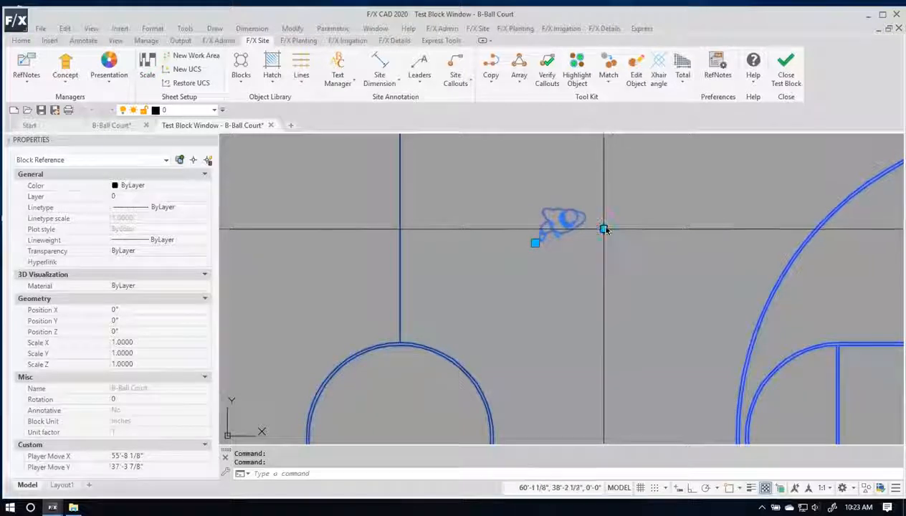
{"action": "left_click", "coordinate": [603, 230]}
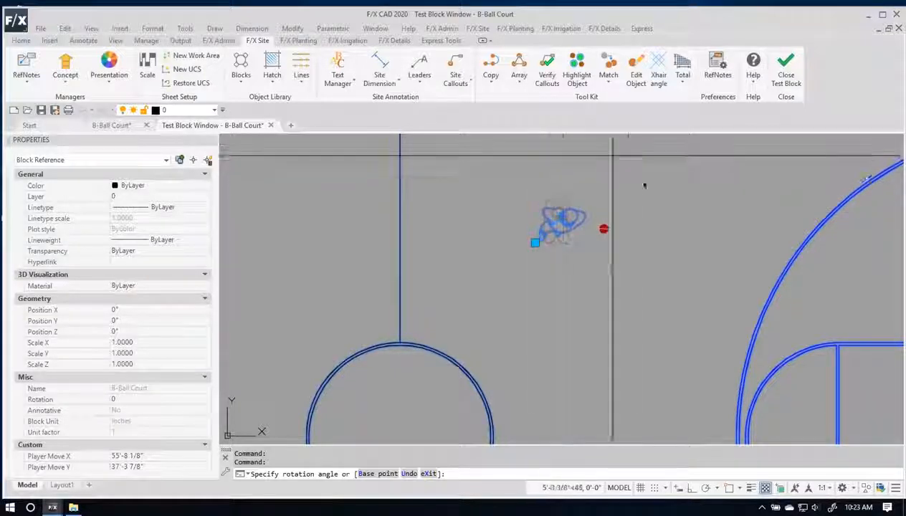
{"action": "left_click", "coordinate": [653, 212]}
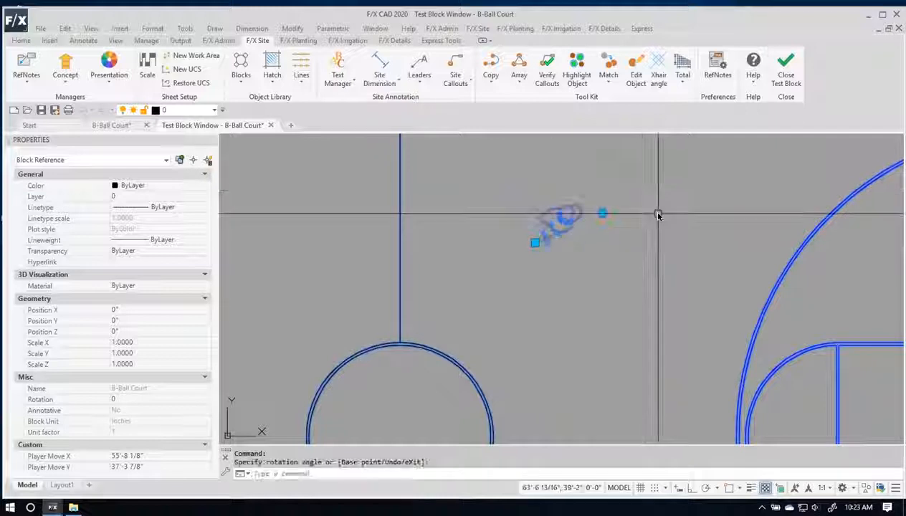
Test moving the person figure with its Player Move grip across the half-court line and inside the left three-point arc.
{"action": "left_click", "coordinate": [535, 243]}
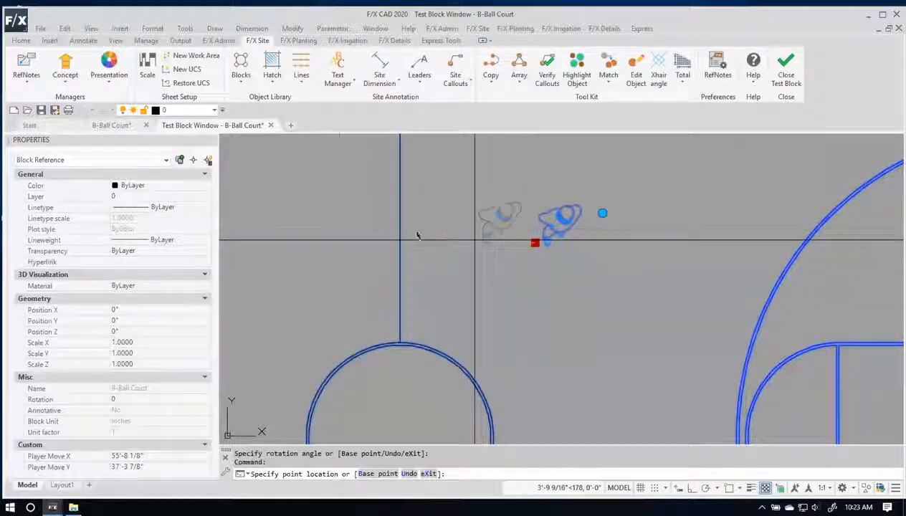
{"action": "scroll", "coordinate": [541, 238], "scroll_direction": "down", "scroll_amount": 4}
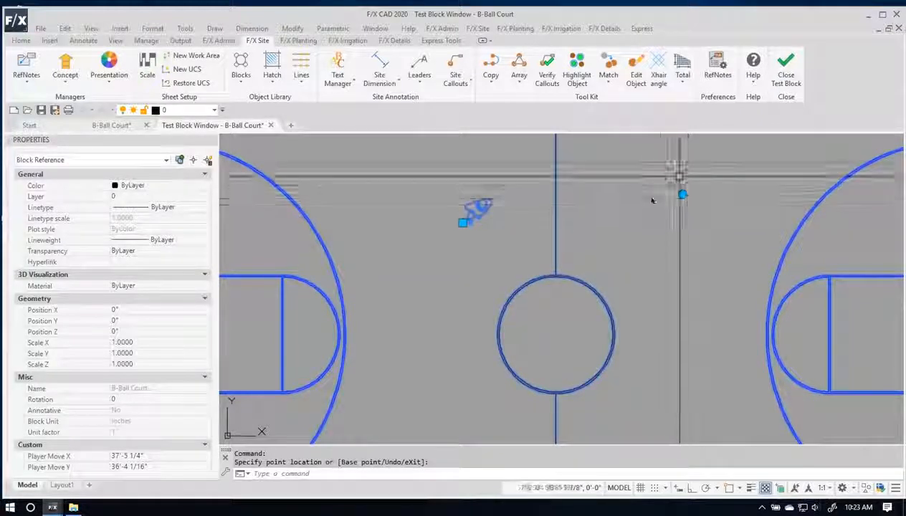
{"action": "left_click", "coordinate": [463, 222]}
{"action": "left_click", "coordinate": [249, 250]}
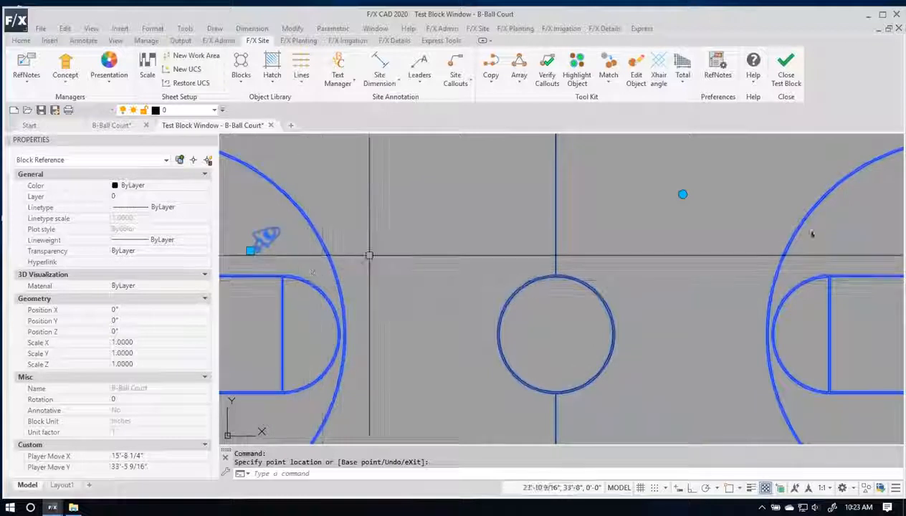
Test rotating the person figure from the left half-court, move its grip back above-right of the center circle, and close the test block.
{"action": "key", "text": "space"}
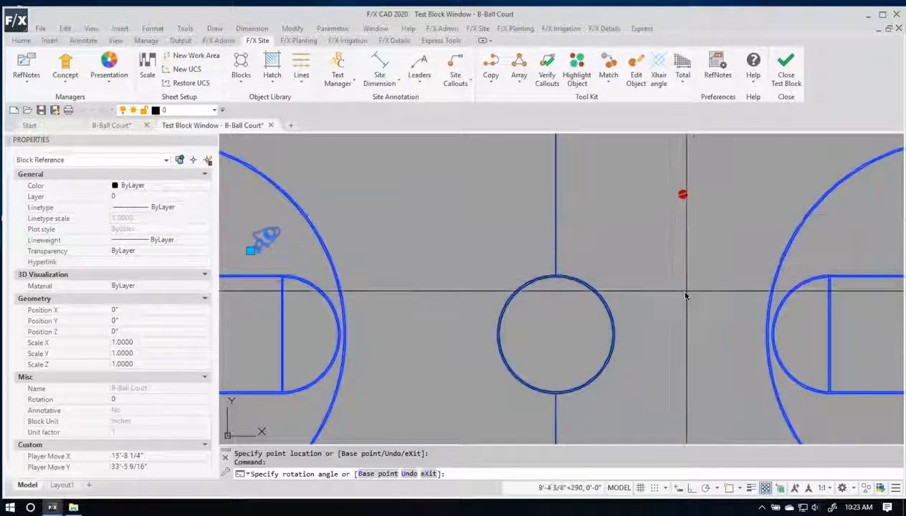
{"action": "scroll", "coordinate": [684, 256], "scroll_direction": "down", "scroll_amount": 2}
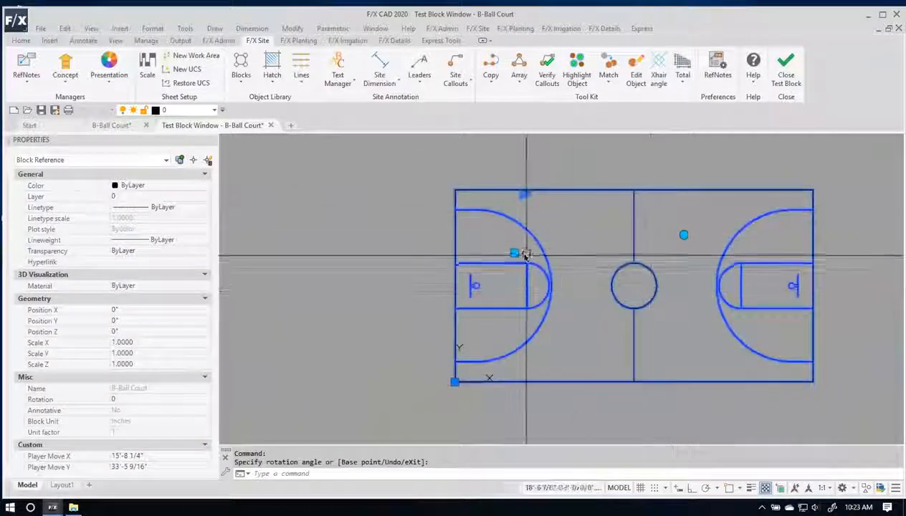
{"action": "left_click", "coordinate": [515, 252]}
{"action": "left_click", "coordinate": [661, 250]}
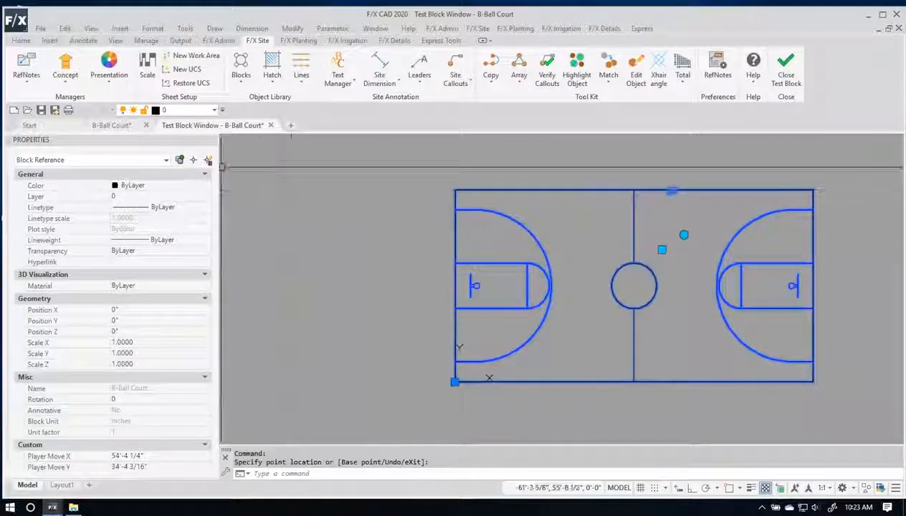
{"action": "left_click", "coordinate": [788, 81]}
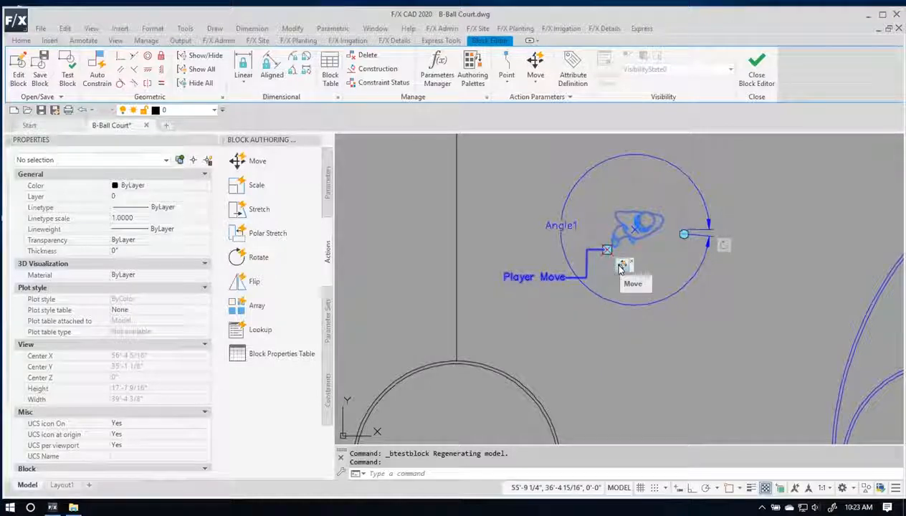
Modify the selection set of the Player Move point's Move action by adding the Angle1 rotation parameter.
{"action": "right_click", "coordinate": [621, 270]}
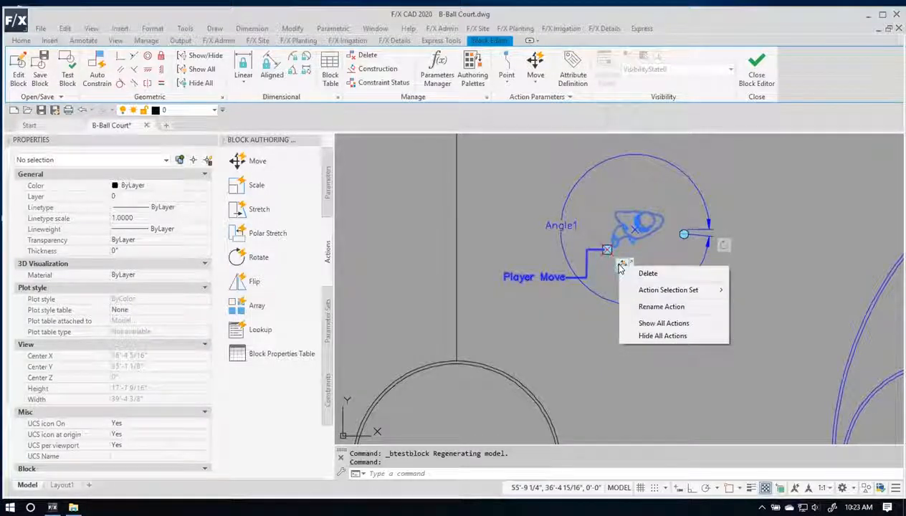
{"action": "mouse_move", "coordinate": [637, 289]}
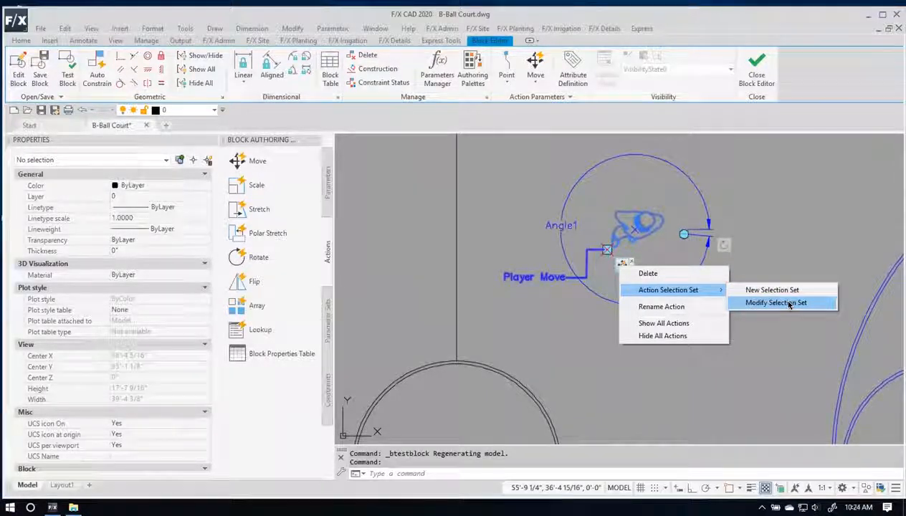
{"action": "left_click", "coordinate": [775, 303]}
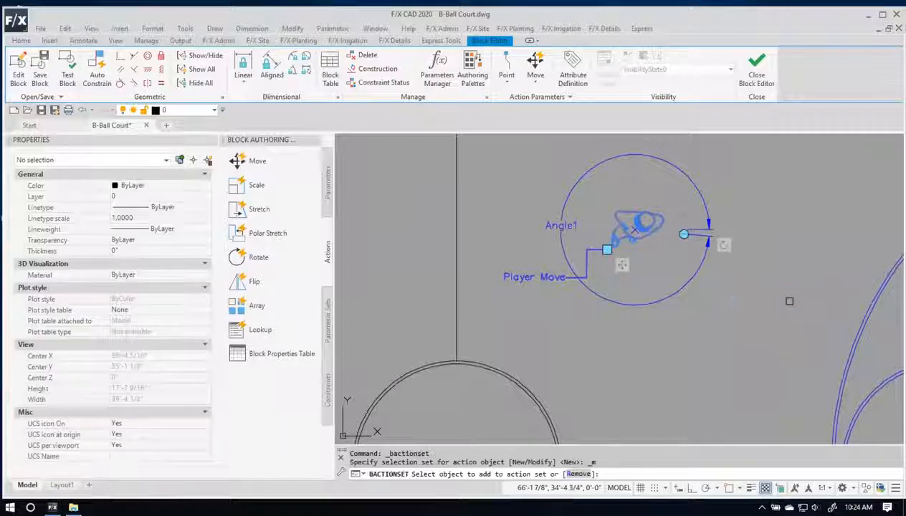
{"action": "left_click", "coordinate": [699, 232]}
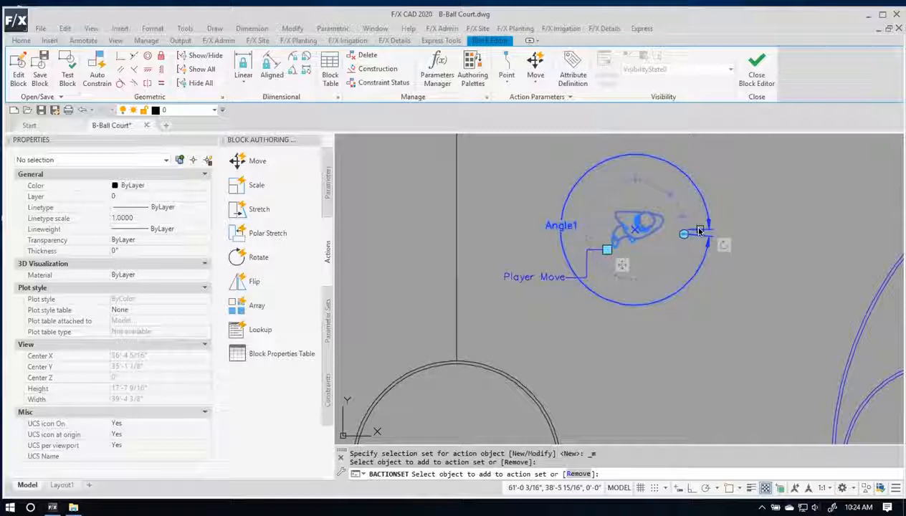
{"action": "key", "text": "Return"}
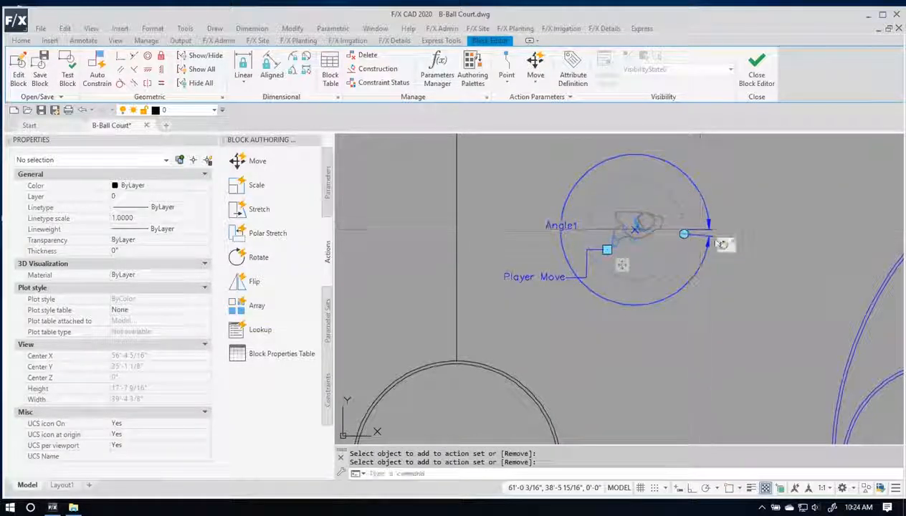
Open a block test and move the person figure with its Player Move grip across the half-court line to the left half.
{"action": "left_click", "coordinate": [67, 74]}
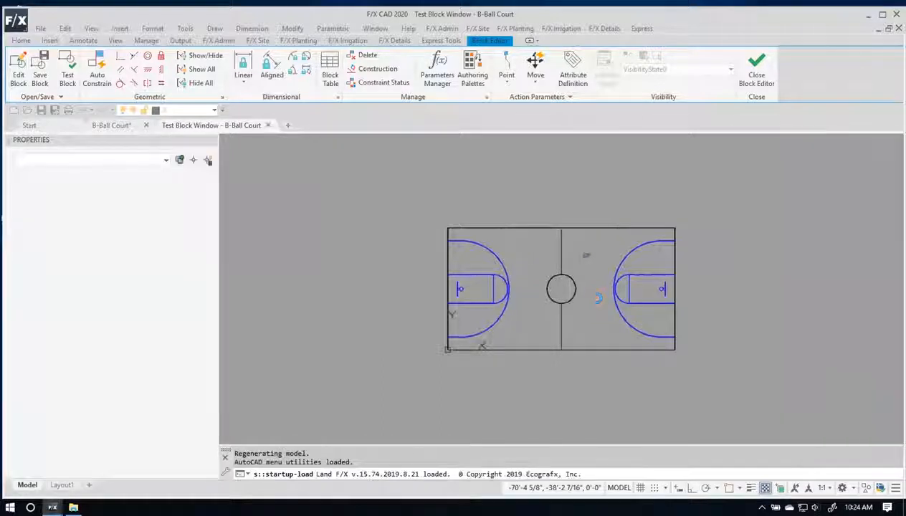
{"action": "left_click", "coordinate": [586, 255]}
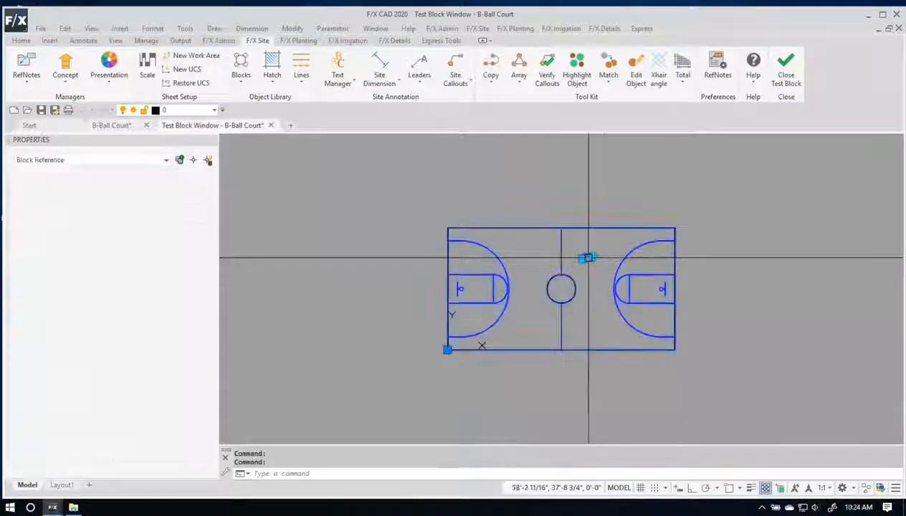
{"action": "scroll", "coordinate": [588, 262], "scroll_direction": "up", "scroll_amount": 6}
{"action": "left_click", "coordinate": [566, 246]}
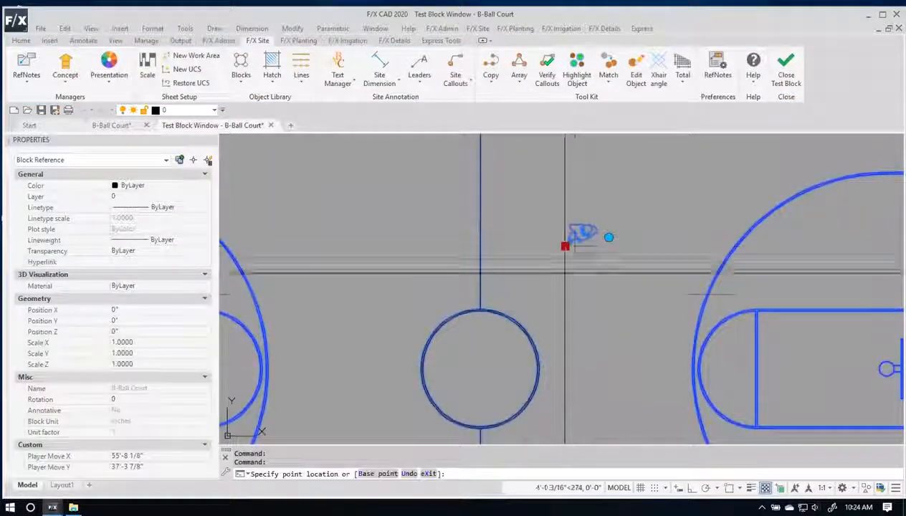
{"action": "left_click", "coordinate": [574, 294]}
{"action": "left_click", "coordinate": [401, 241]}
Test turning the person figure with its rotation grip on the left half-court, and close the test block.
{"action": "left_click", "coordinate": [444, 233]}
{"action": "left_click", "coordinate": [417, 202]}
{"action": "left_click", "coordinate": [417, 203]}
{"action": "left_click", "coordinate": [481, 231]}
{"action": "left_click", "coordinate": [401, 239]}
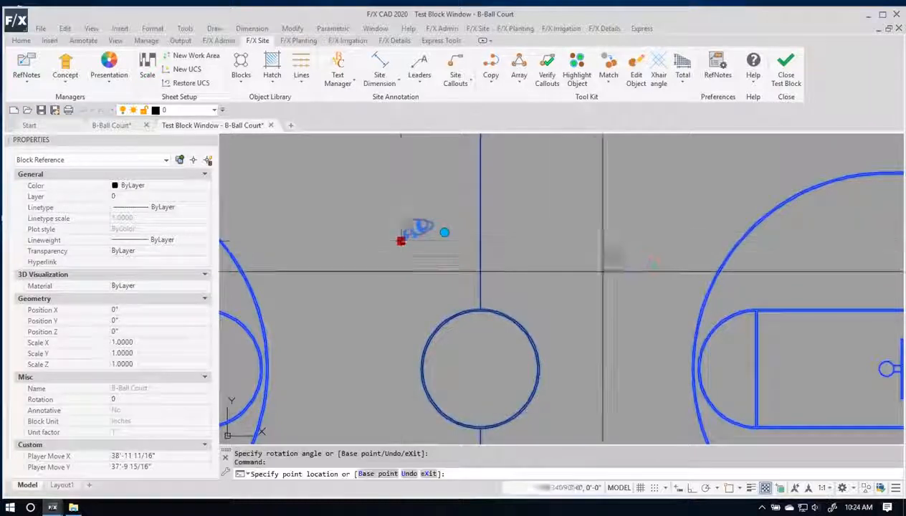
{"action": "left_click", "coordinate": [784, 63]}
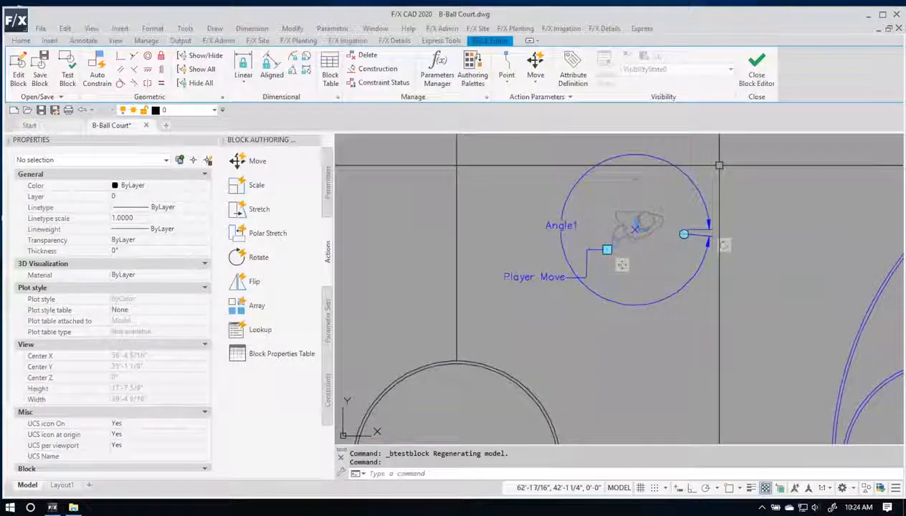
Add a perpendicular alignment parameter based at the court's upper-left outer corner, with its direction along the upper edge to the upper-right corner.
{"action": "scroll", "coordinate": [620, 260], "scroll_direction": "down", "scroll_amount": 6}
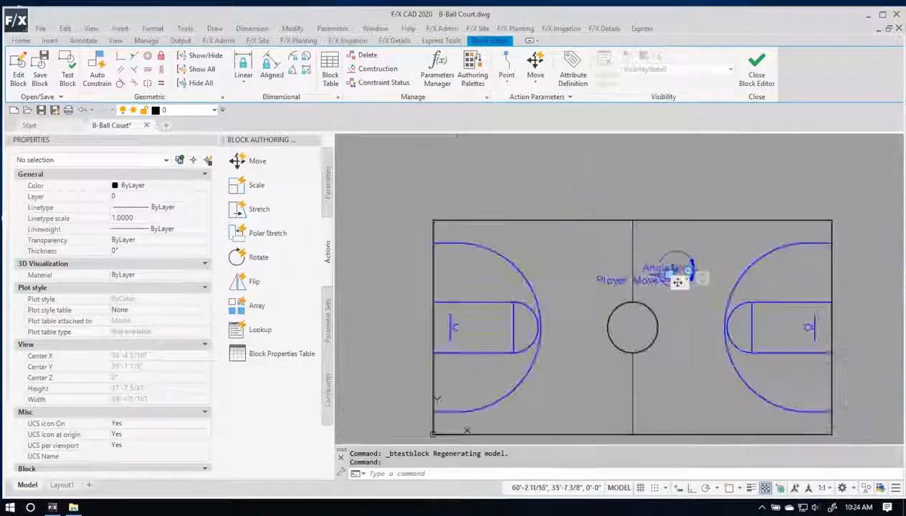
{"action": "middle_click_drag", "start_coordinate": [621, 309], "coordinate": [611, 290]}
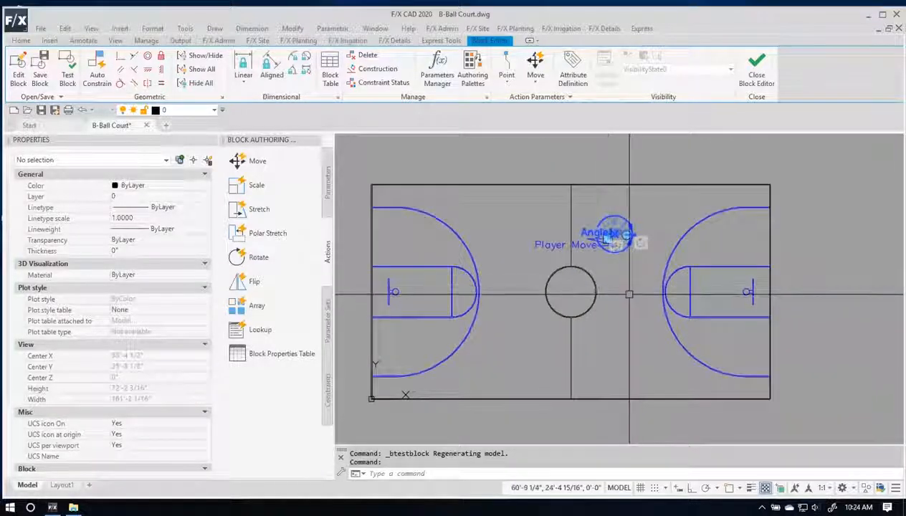
{"action": "left_click", "coordinate": [328, 183]}
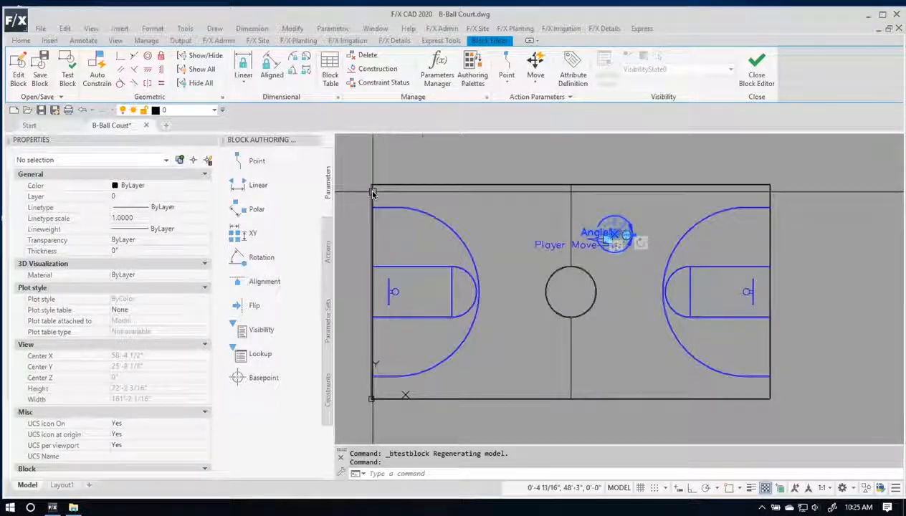
{"action": "left_click", "coordinate": [265, 282]}
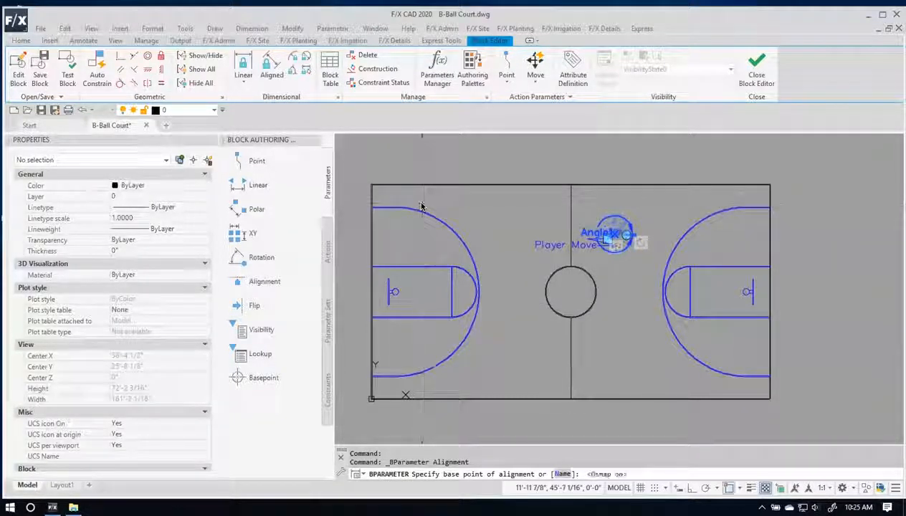
{"action": "scroll", "coordinate": [368, 185], "scroll_direction": "up", "scroll_amount": 7}
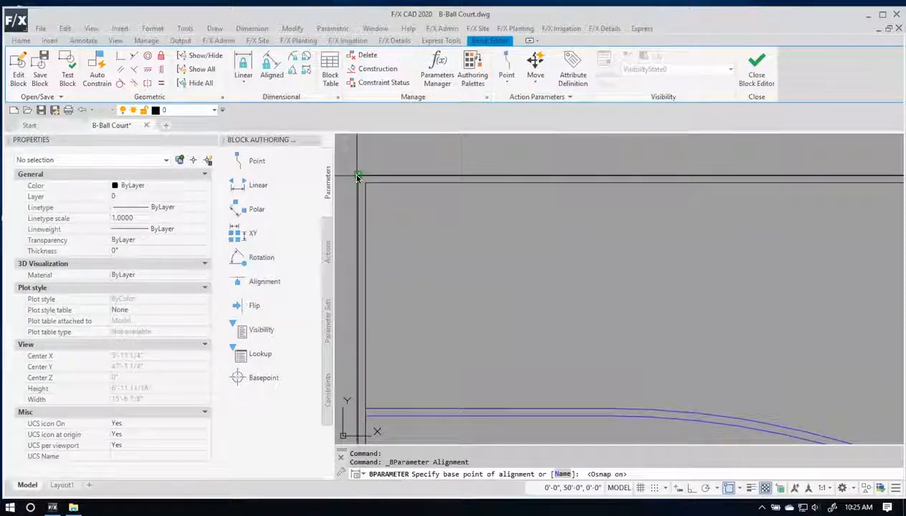
{"action": "left_click", "coordinate": [357, 176]}
{"action": "scroll", "coordinate": [357, 177], "scroll_direction": "down", "scroll_amount": 6}
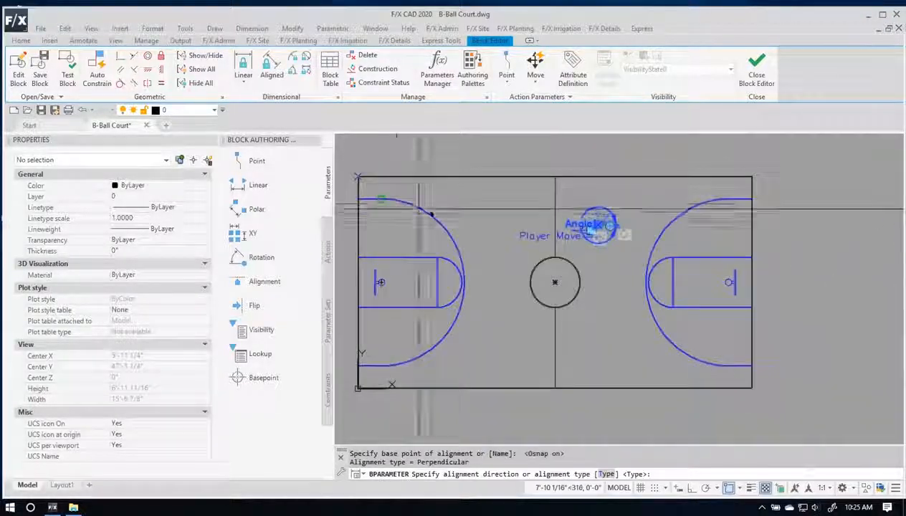
{"action": "scroll", "coordinate": [749, 175], "scroll_direction": "up", "scroll_amount": 3}
{"action": "scroll", "coordinate": [749, 175], "scroll_direction": "up", "scroll_amount": 3}
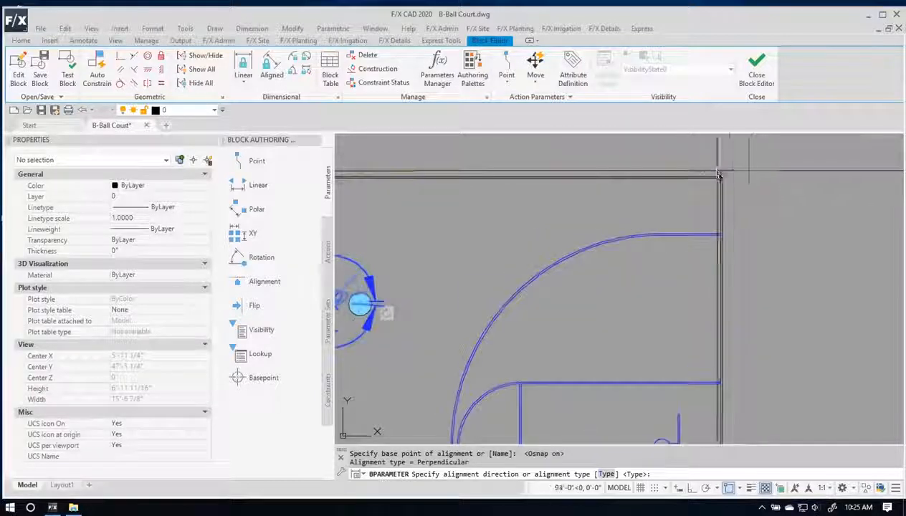
{"action": "left_click", "coordinate": [728, 187]}
{"action": "scroll", "coordinate": [728, 185], "scroll_direction": "down", "scroll_amount": 6}
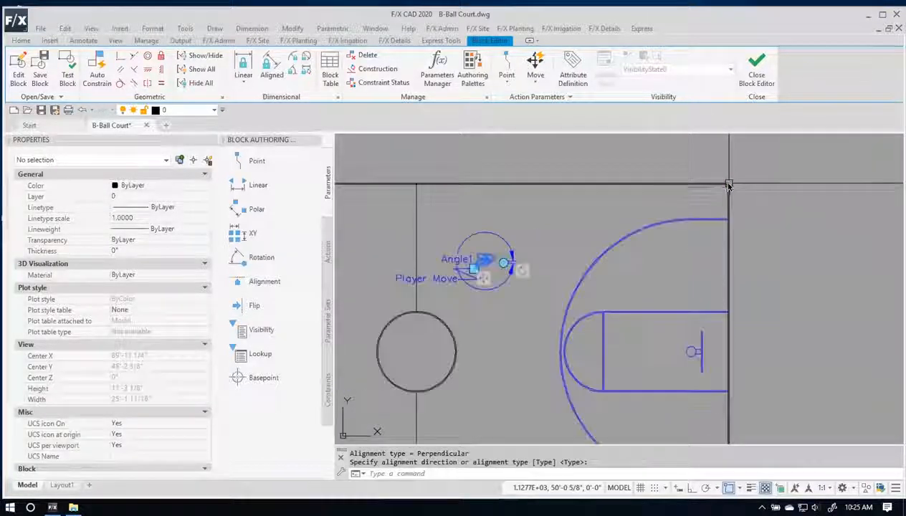
{"action": "scroll", "coordinate": [462, 194], "scroll_direction": "up", "scroll_amount": 4}
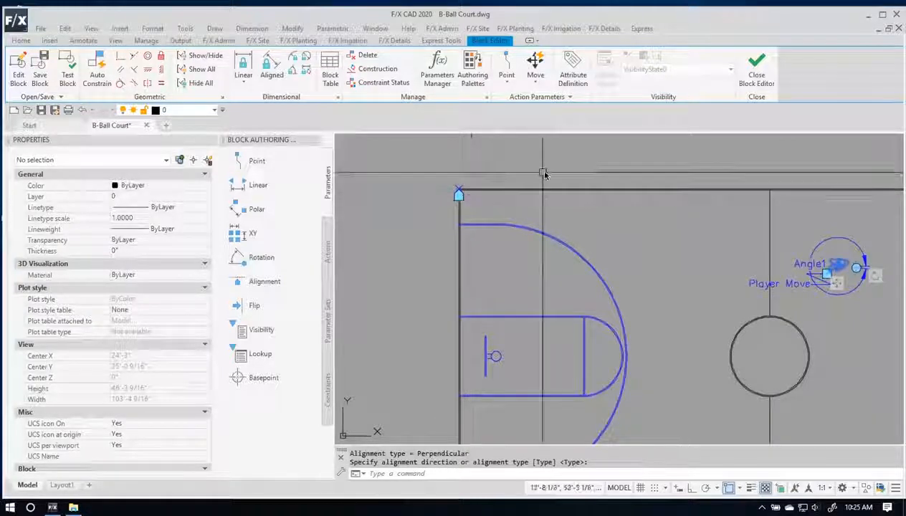
Open a block test and draw a single-segment diagonal polyline left of the court as an alignment target.
{"action": "left_click", "coordinate": [68, 75]}
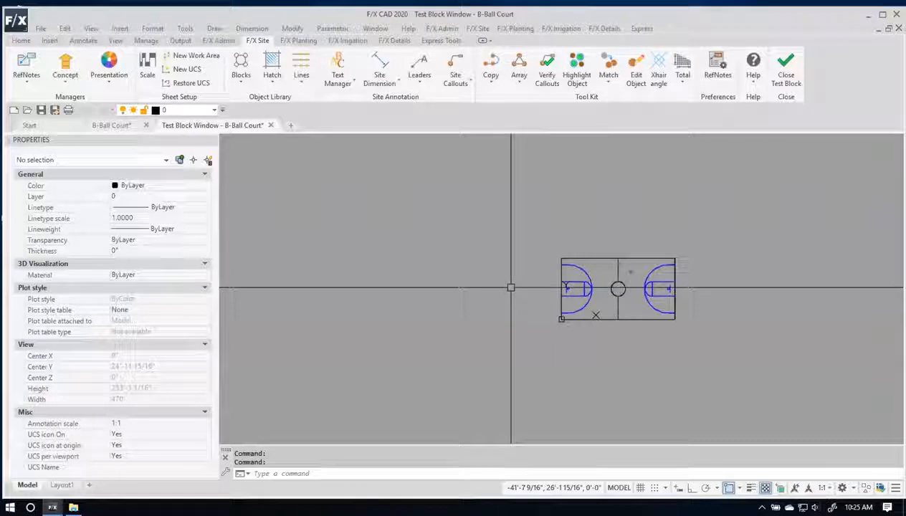
{"action": "key", "text": "Return"}
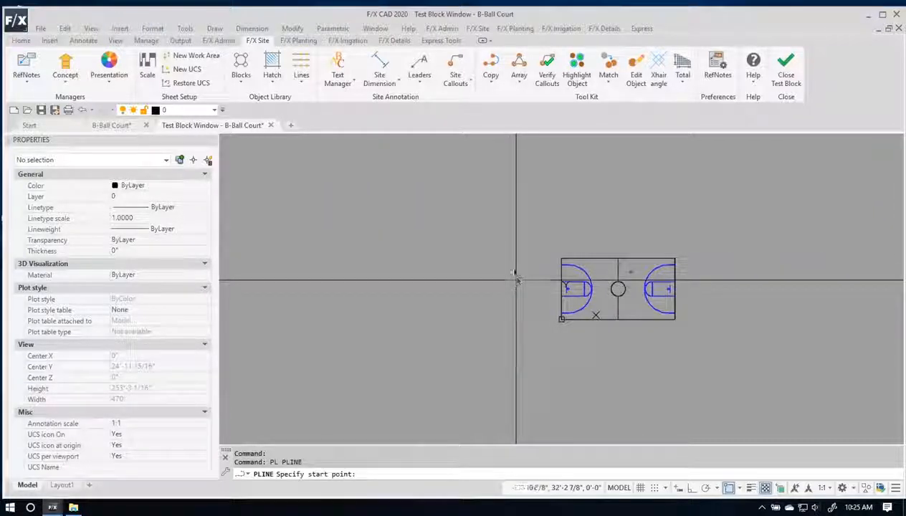
{"action": "left_click", "coordinate": [527, 156]}
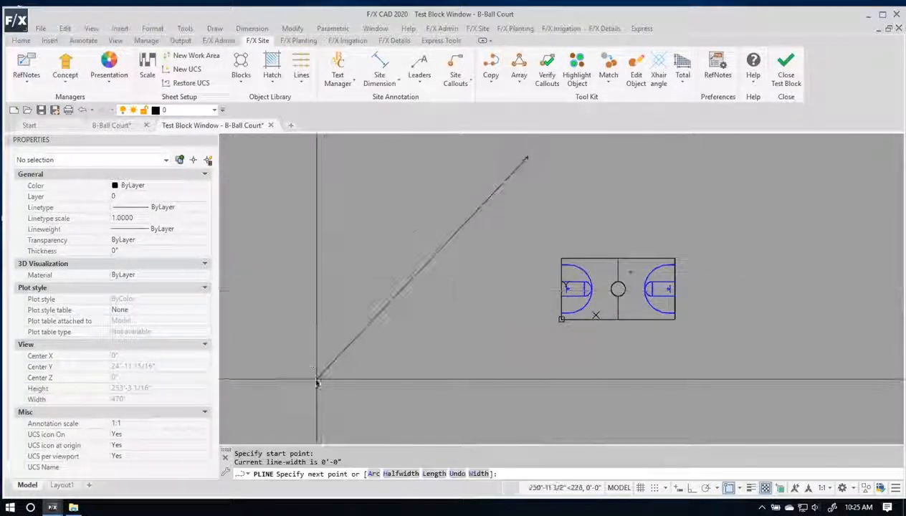
{"action": "left_click", "coordinate": [370, 347]}
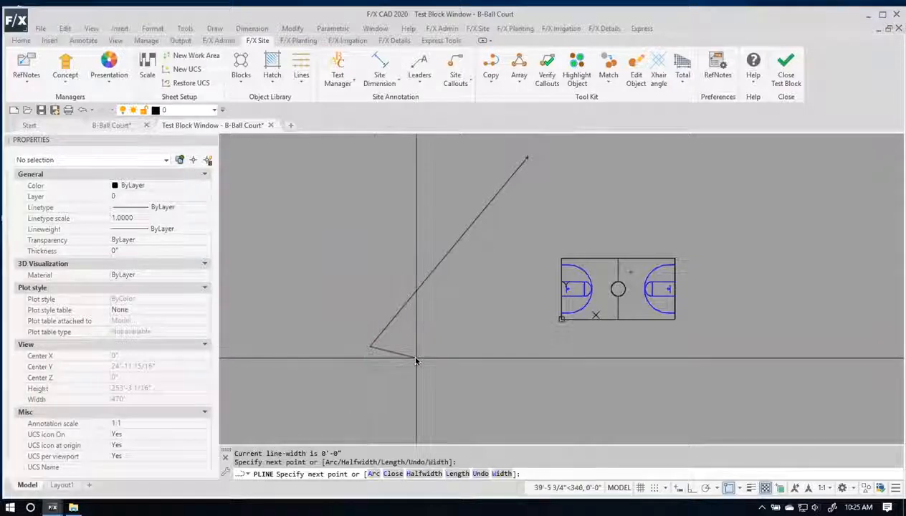
{"action": "key", "text": "Return"}
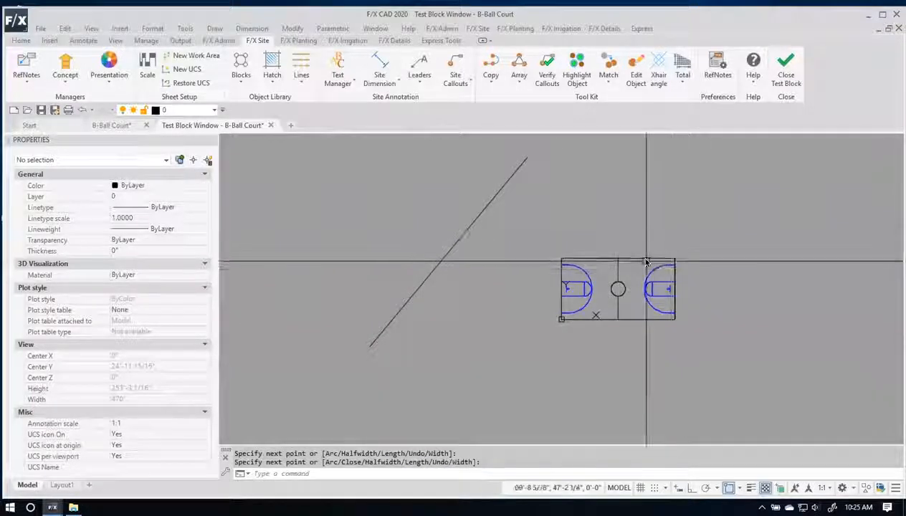
Test aligning the court to the diagonal polyline with its alignment grip, and close the test block.
{"action": "left_click", "coordinate": [646, 261]}
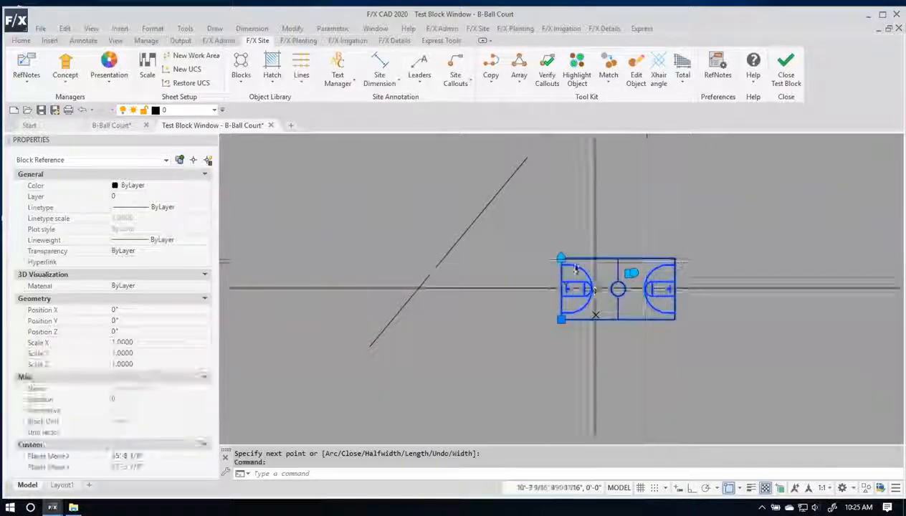
{"action": "left_click", "coordinate": [561, 260]}
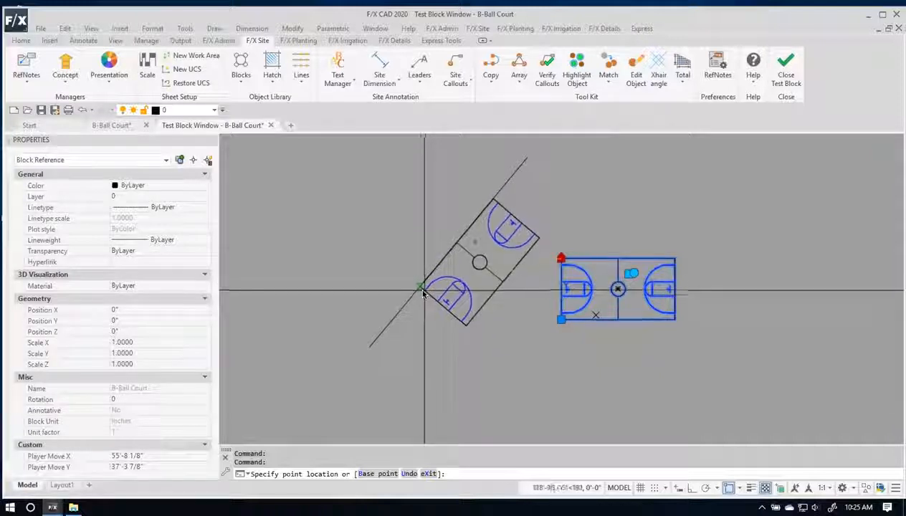
{"action": "left_click", "coordinate": [414, 294]}
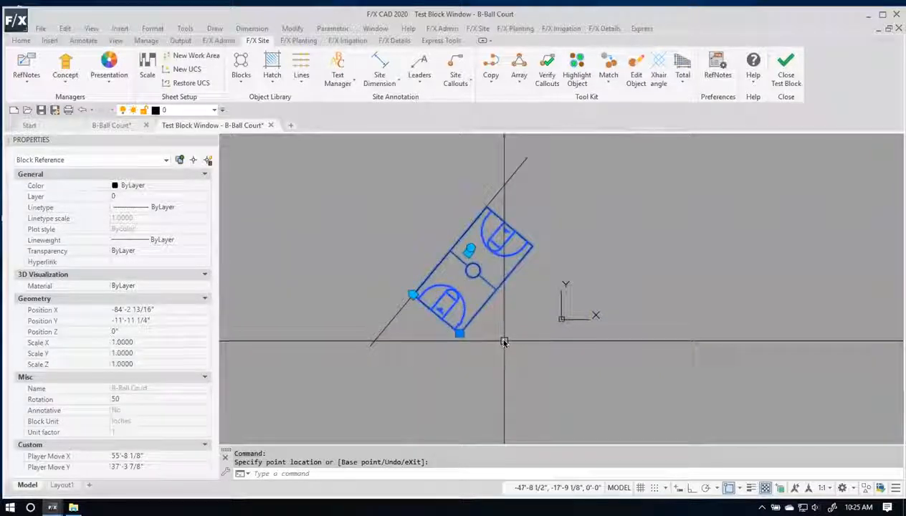
{"action": "key", "text": "Return"}
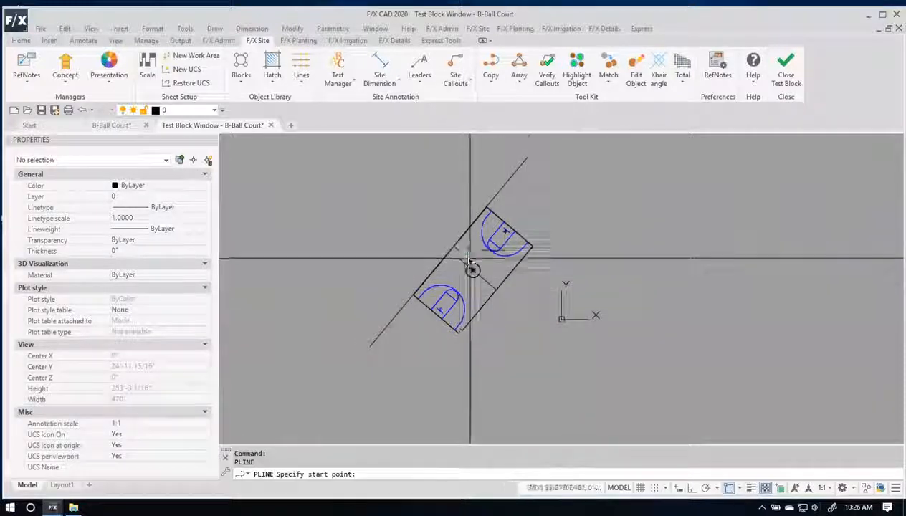
{"action": "scroll", "coordinate": [469, 261], "scroll_direction": "up", "scroll_amount": 4}
{"action": "key", "text": "Escape"}
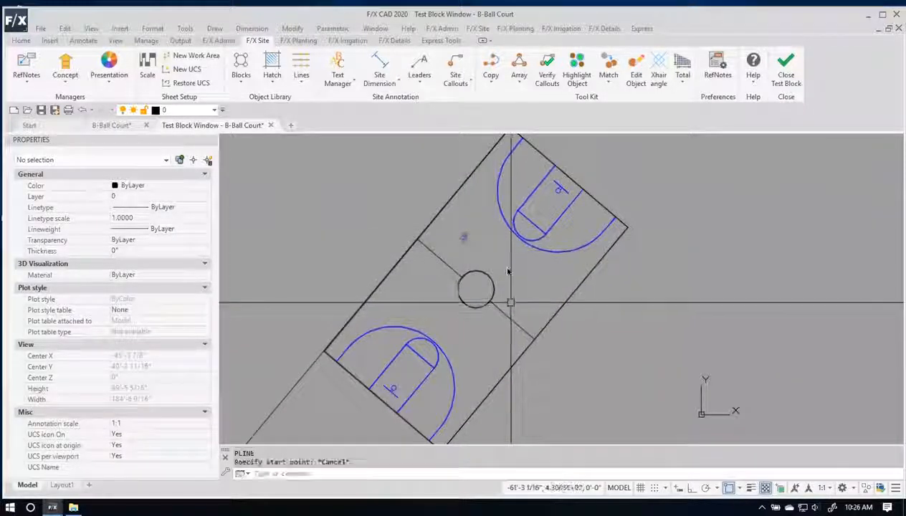
{"action": "left_click", "coordinate": [782, 80]}
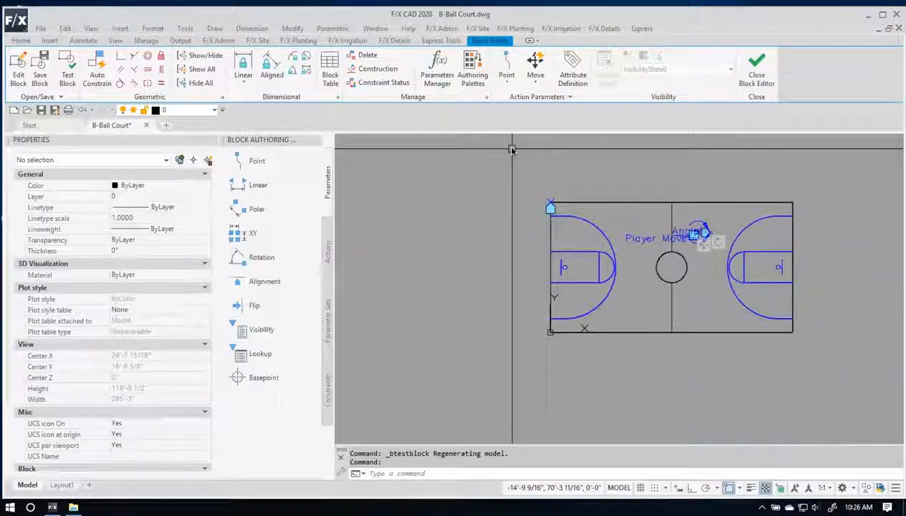
Place a visibility parameter just outside the court's upper-right corner.
{"action": "middle_click_drag", "start_coordinate": [659, 222], "coordinate": [493, 228]}
{"action": "scroll", "coordinate": [505, 253], "scroll_direction": "up", "scroll_amount": 2}
{"action": "middle_click_drag", "start_coordinate": [478, 264], "coordinate": [555, 249]}
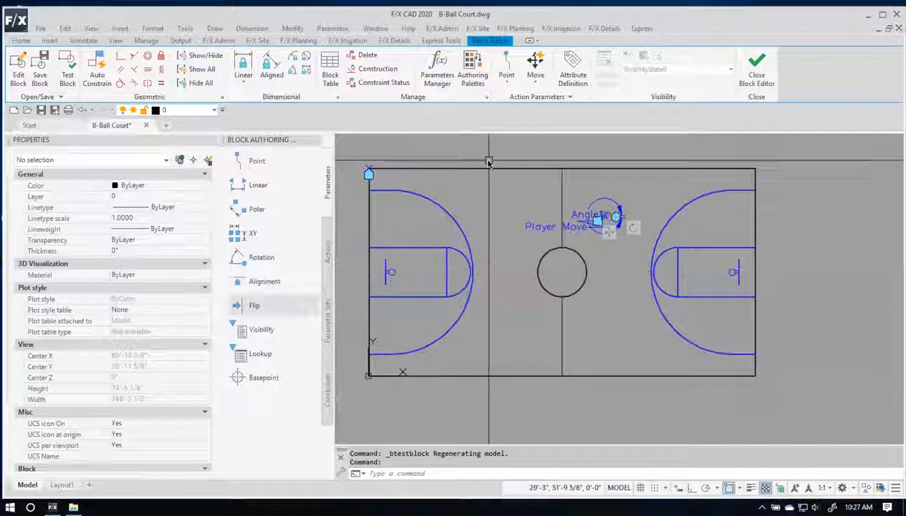
{"action": "left_click", "coordinate": [264, 332]}
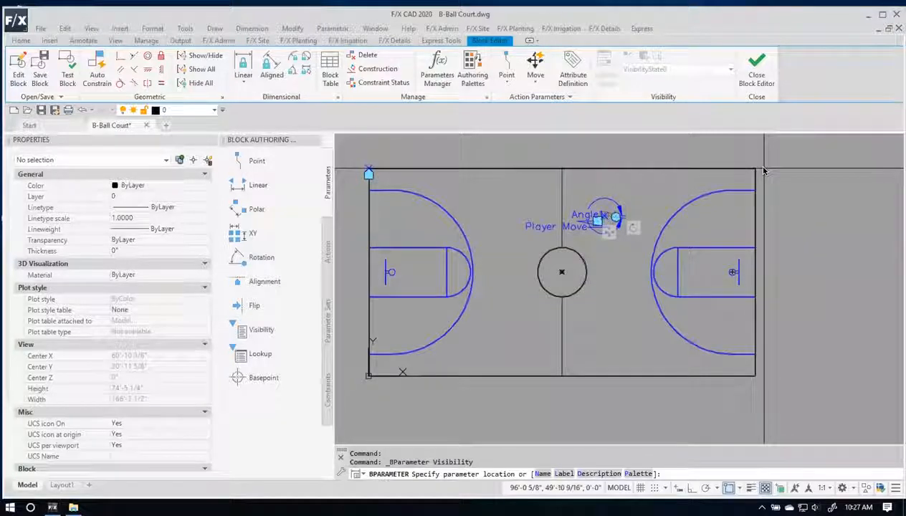
{"action": "left_click", "coordinate": [764, 169]}
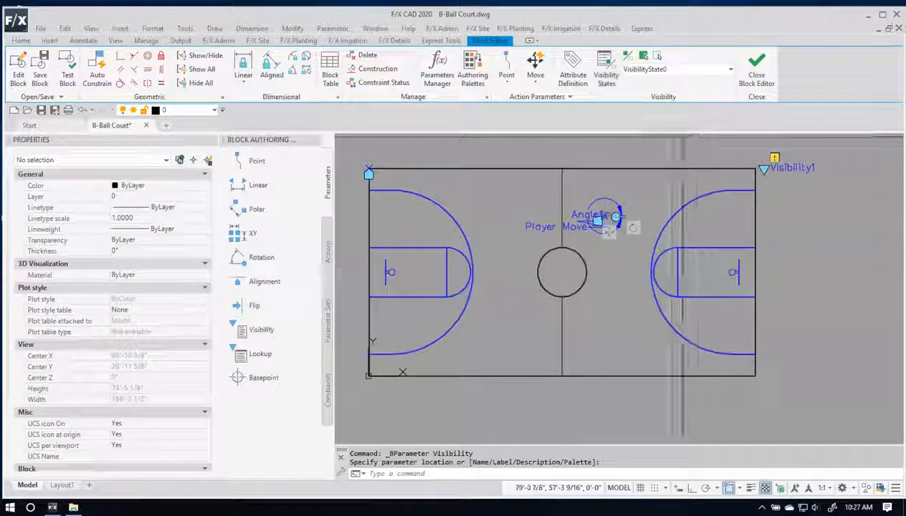
Open the visibility states list and rename the default state to Full Court.
{"action": "left_click", "coordinate": [613, 73]}
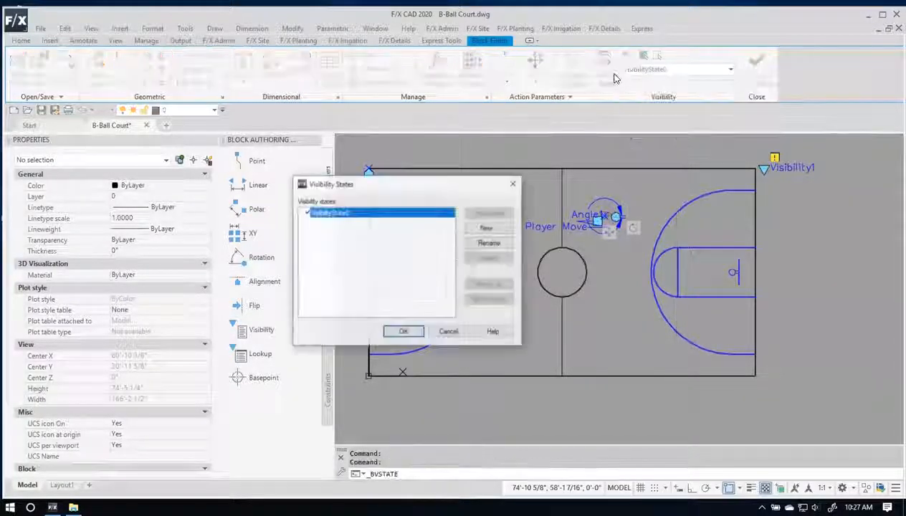
{"action": "left_click_drag", "start_coordinate": [441, 176], "coordinate": [517, 159]}
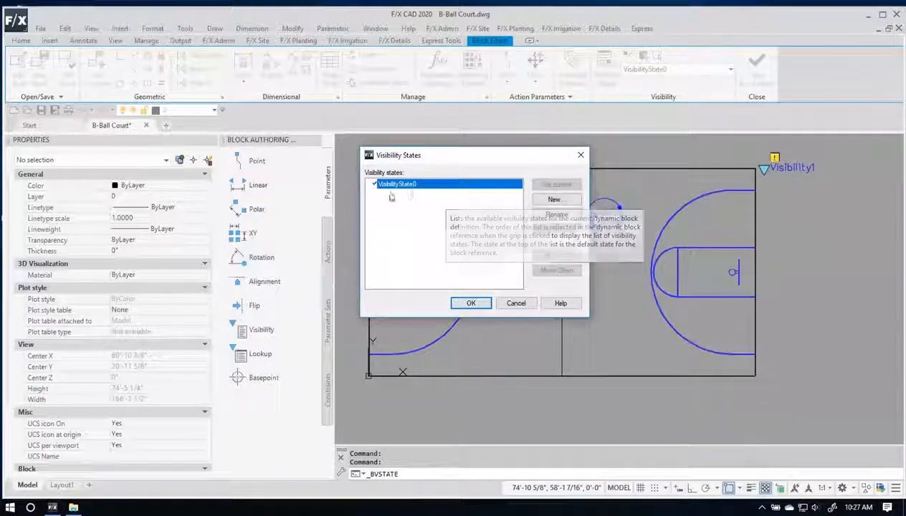
{"action": "left_click", "coordinate": [556, 214]}
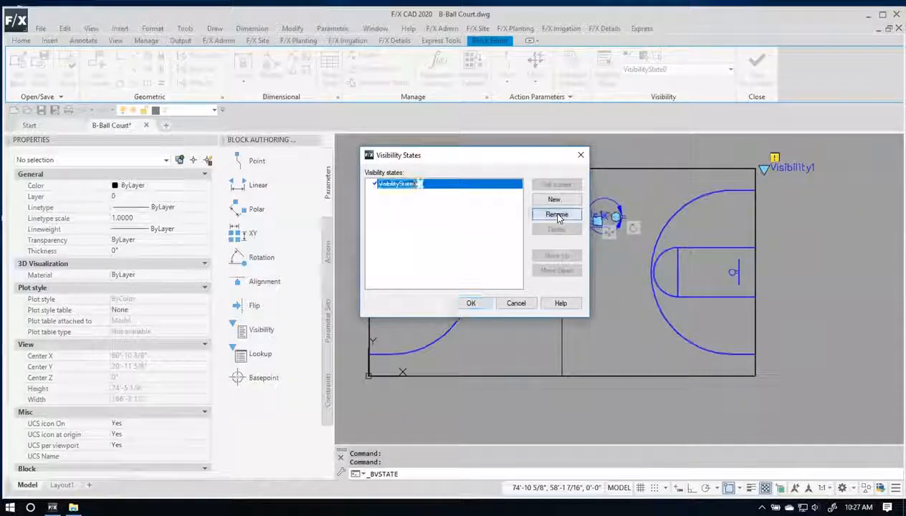
{"action": "type", "text": "Ful"}
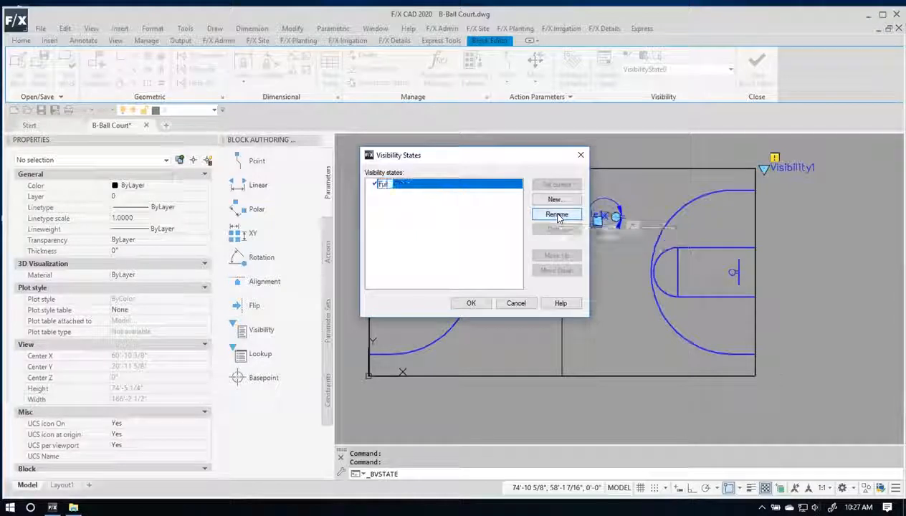
{"action": "type", "text": "l Court"}
{"action": "left_click", "coordinate": [481, 221]}
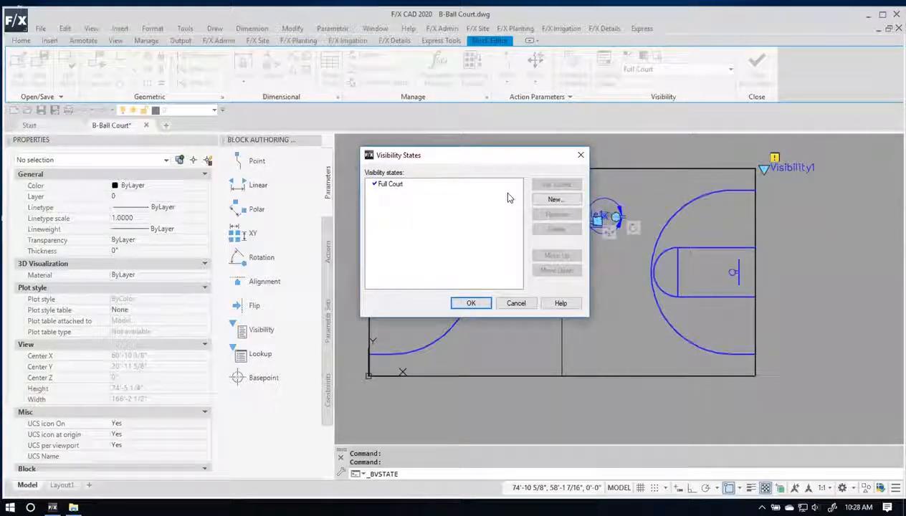
Create a new visibility state named Half Court with all existing objects hidden, and accept the visibility states.
{"action": "left_click", "coordinate": [553, 200]}
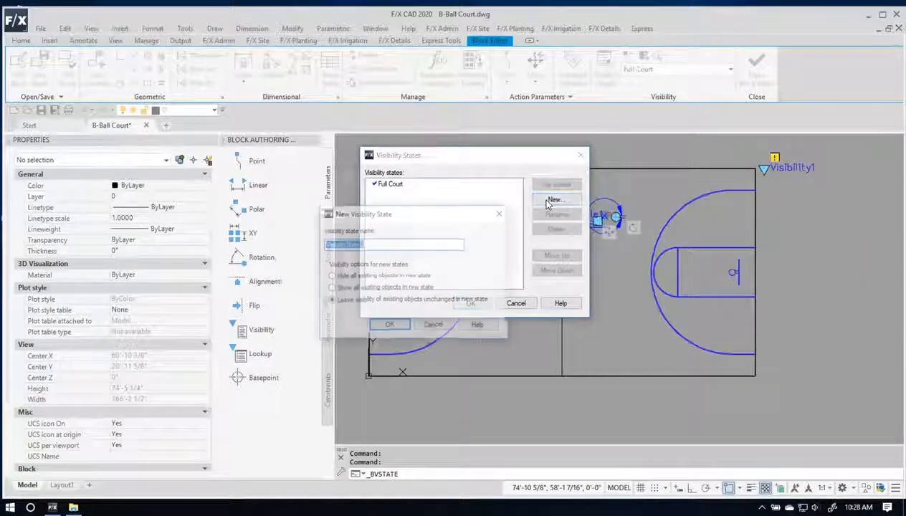
{"action": "type", "text": "Half Court"}
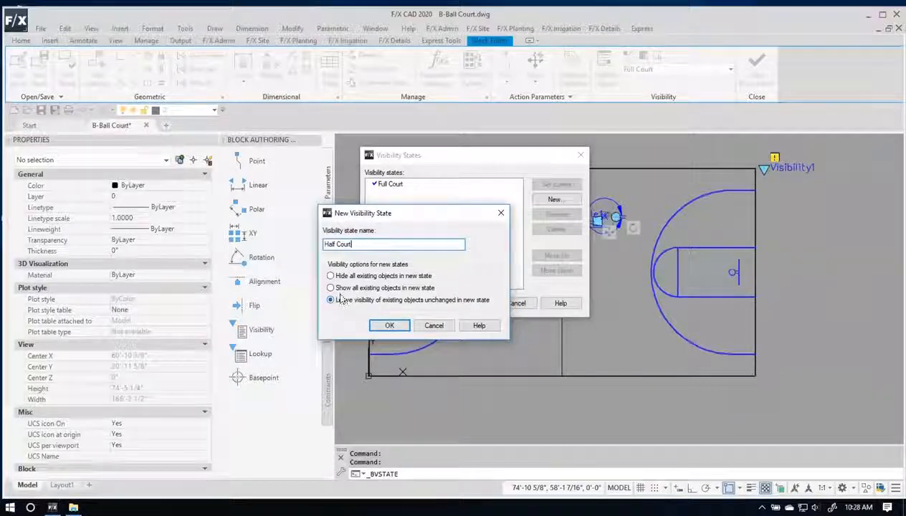
{"action": "left_click", "coordinate": [390, 325]}
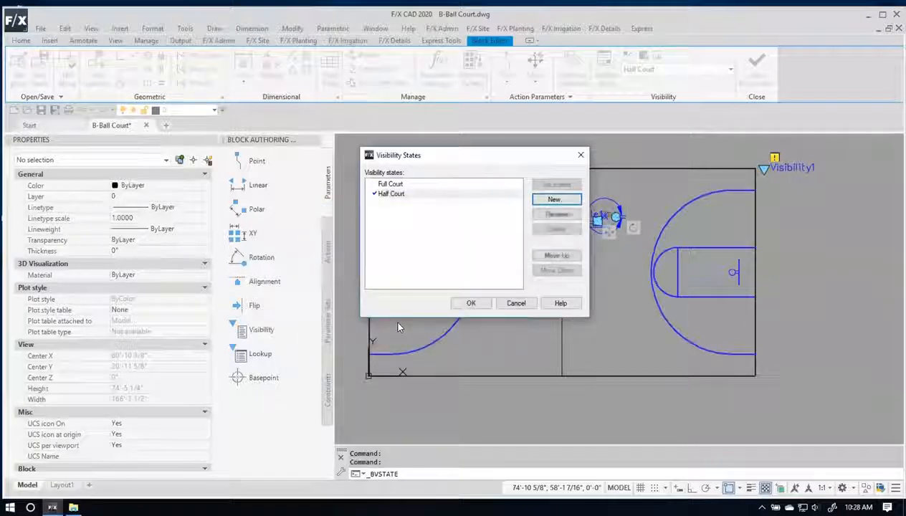
{"action": "left_click", "coordinate": [471, 303]}
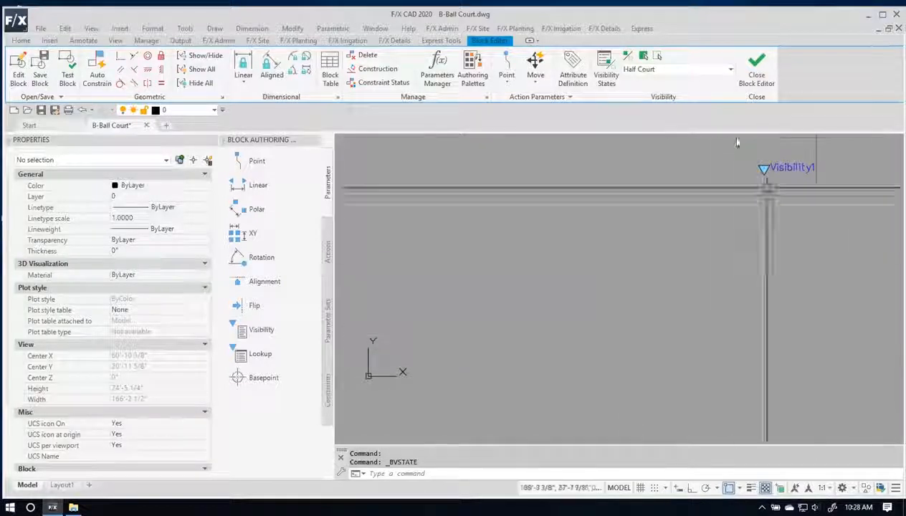
Switch between the Full Court and Half Court visibility states to compare them, finishing with Full Court current.
{"action": "left_click", "coordinate": [663, 68]}
{"action": "left_click", "coordinate": [672, 82]}
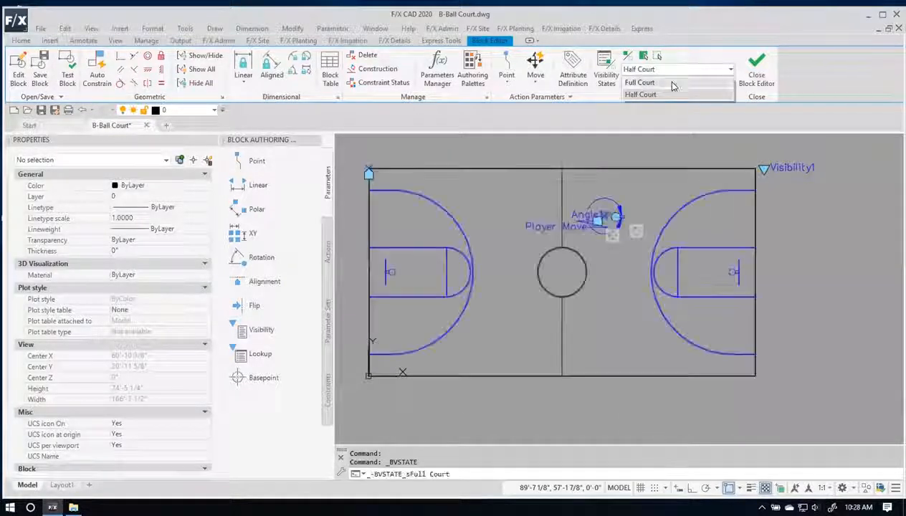
{"action": "left_click", "coordinate": [663, 69]}
{"action": "left_click", "coordinate": [666, 95]}
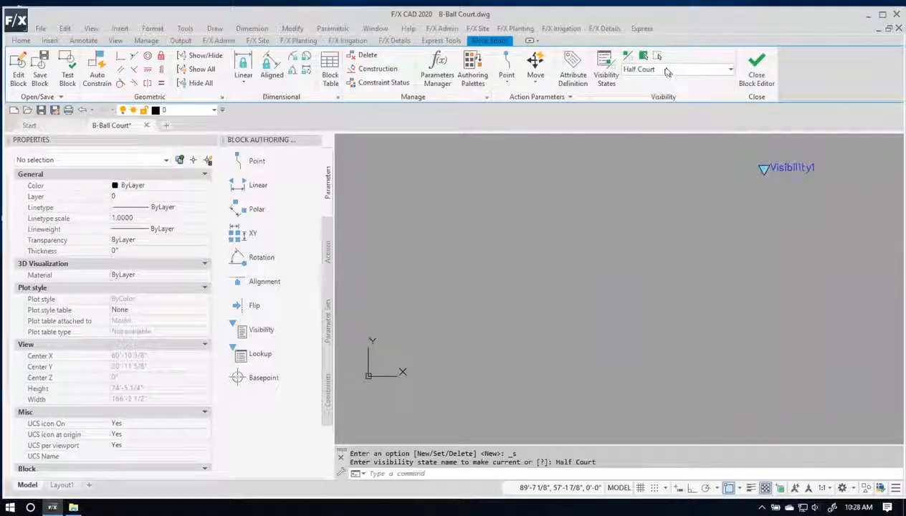
{"action": "left_click", "coordinate": [663, 69]}
{"action": "left_click", "coordinate": [664, 81]}
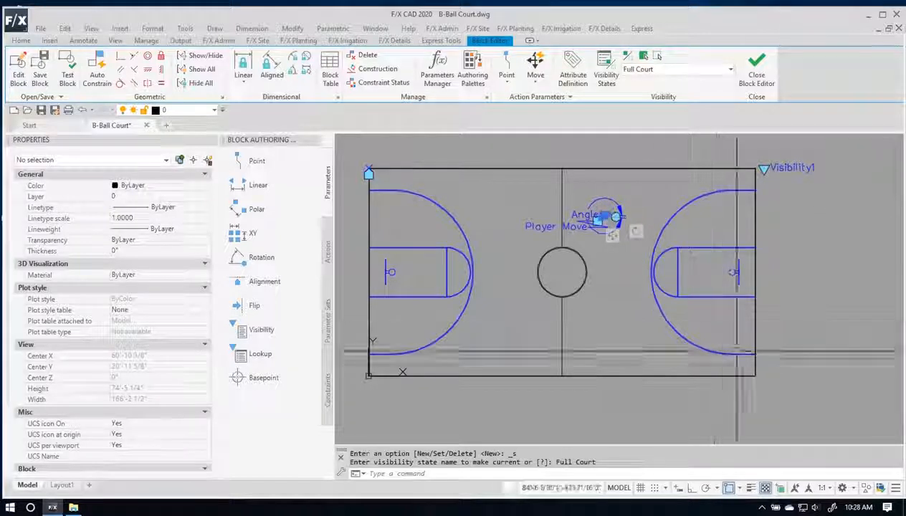
Copy all the court objects from the Full Court state to the clipboard and make Half Court the current state.
{"action": "left_click", "coordinate": [348, 153]}
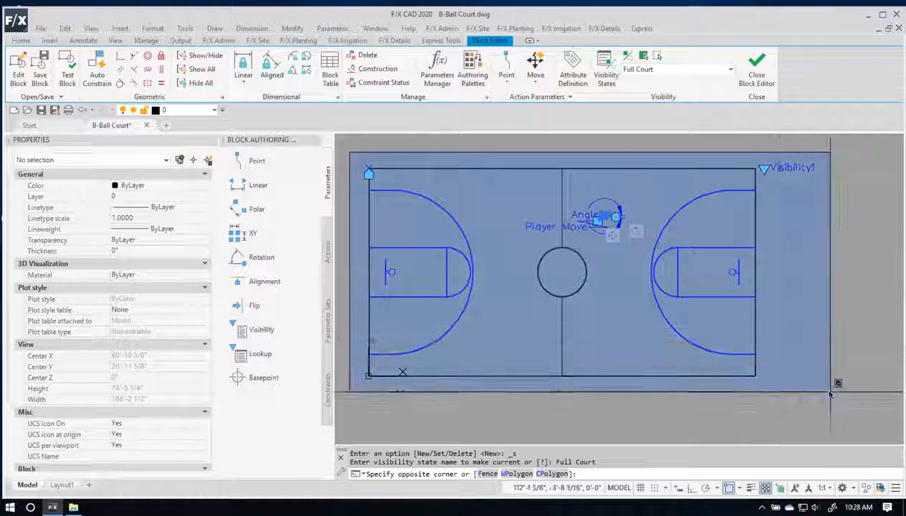
{"action": "left_click", "coordinate": [830, 392]}
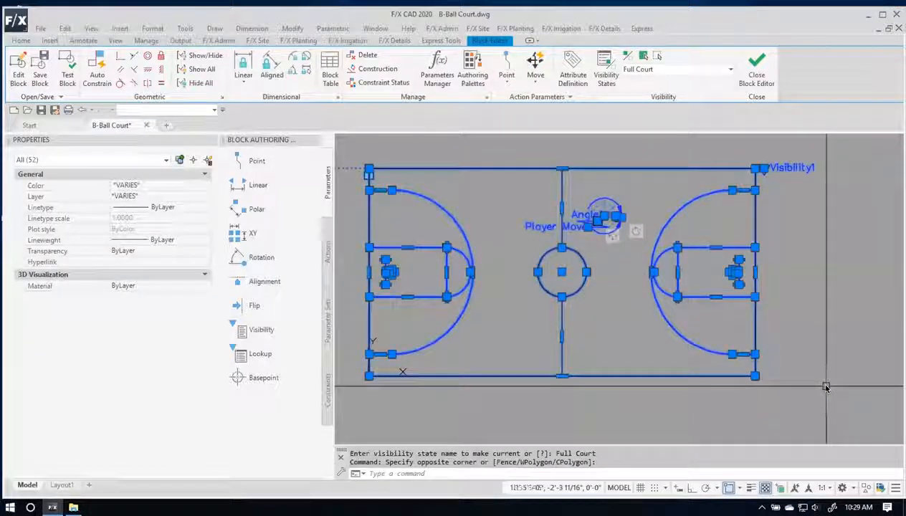
{"action": "key", "text": "ctrl+c"}
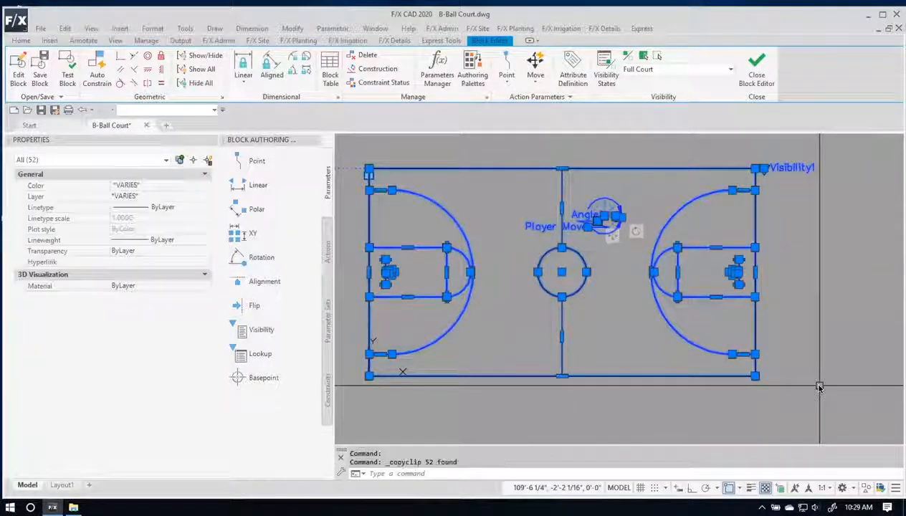
{"action": "left_click", "coordinate": [647, 71]}
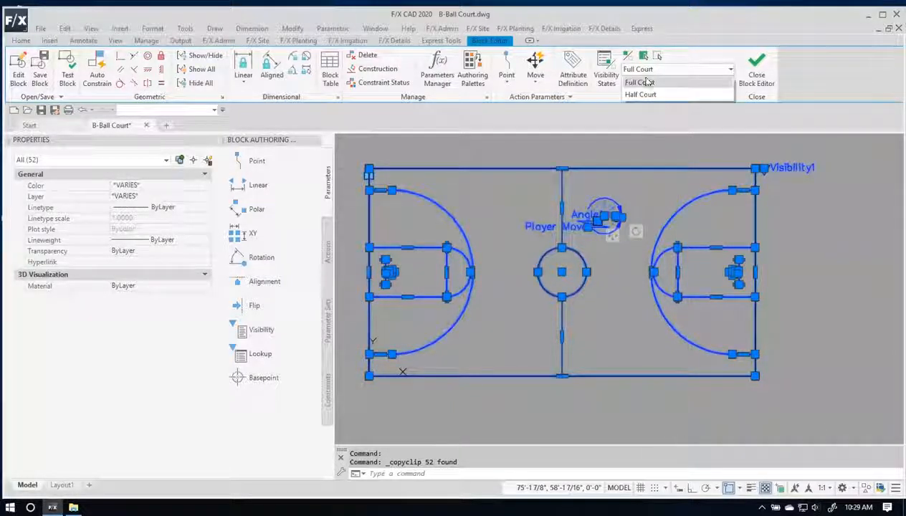
{"action": "left_click", "coordinate": [641, 91]}
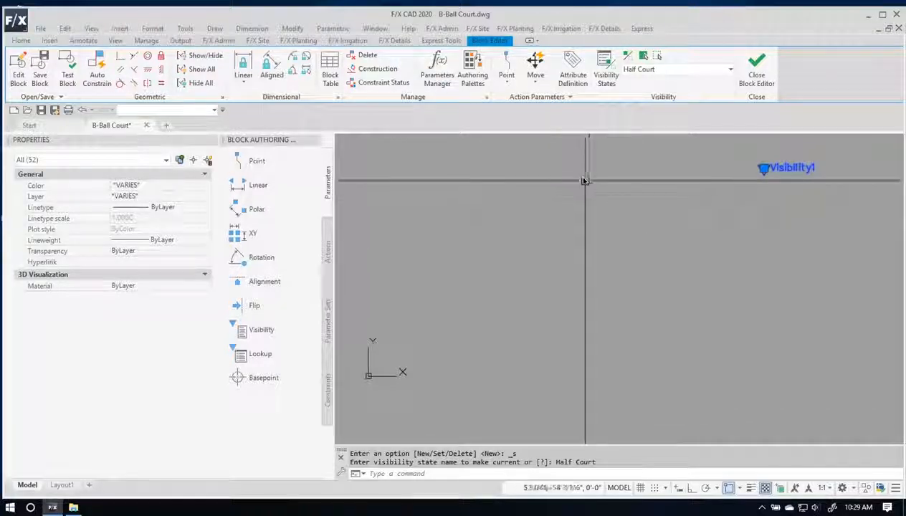
Show the hidden objects dimmed and paste the copied court into the Half Court state, below and to the right of the original.
{"action": "left_click", "coordinate": [627, 57]}
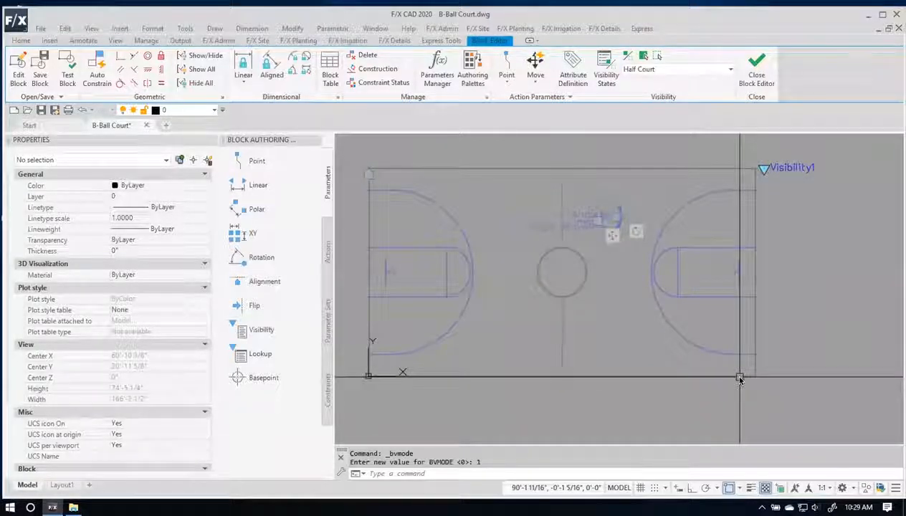
{"action": "key", "text": "ctrl+v"}
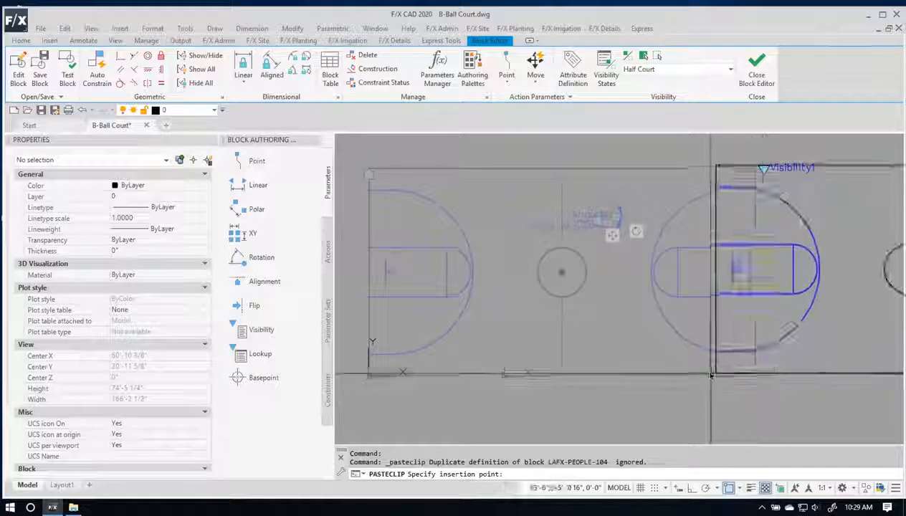
{"action": "scroll", "coordinate": [752, 393], "scroll_direction": "down", "scroll_amount": 4}
{"action": "scroll", "coordinate": [624, 389], "scroll_direction": "up", "scroll_amount": 6}
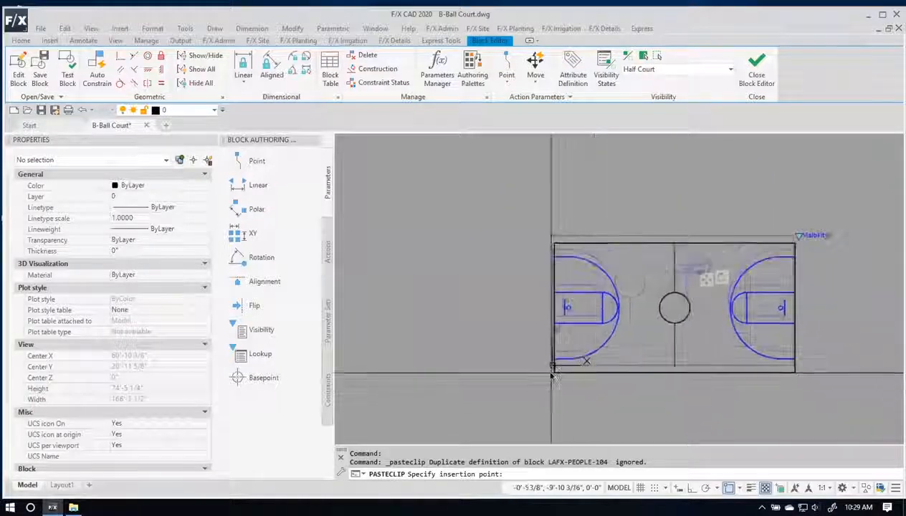
{"action": "scroll", "coordinate": [549, 374], "scroll_direction": "down", "scroll_amount": 4}
{"action": "middle_click_drag", "start_coordinate": [549, 374], "coordinate": [499, 233]}
{"action": "scroll", "coordinate": [498, 231], "scroll_direction": "down", "scroll_amount": 2}
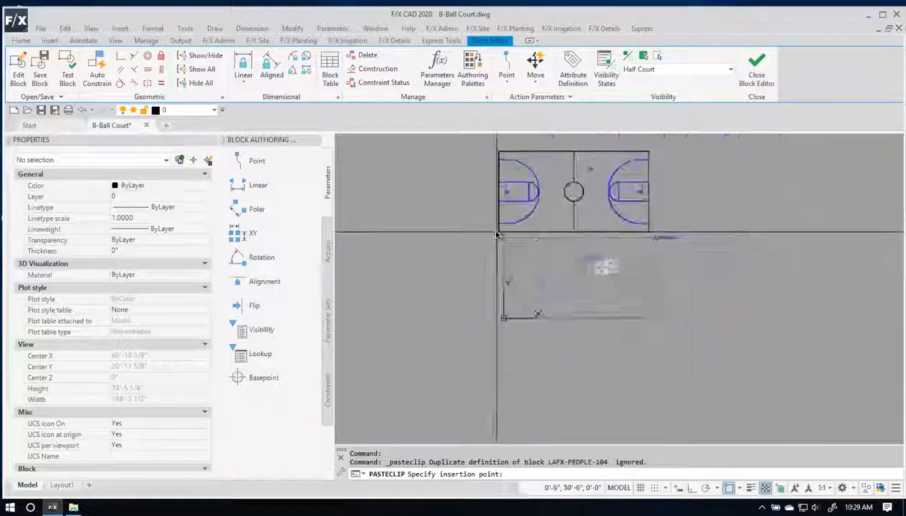
{"action": "left_click", "coordinate": [684, 382]}
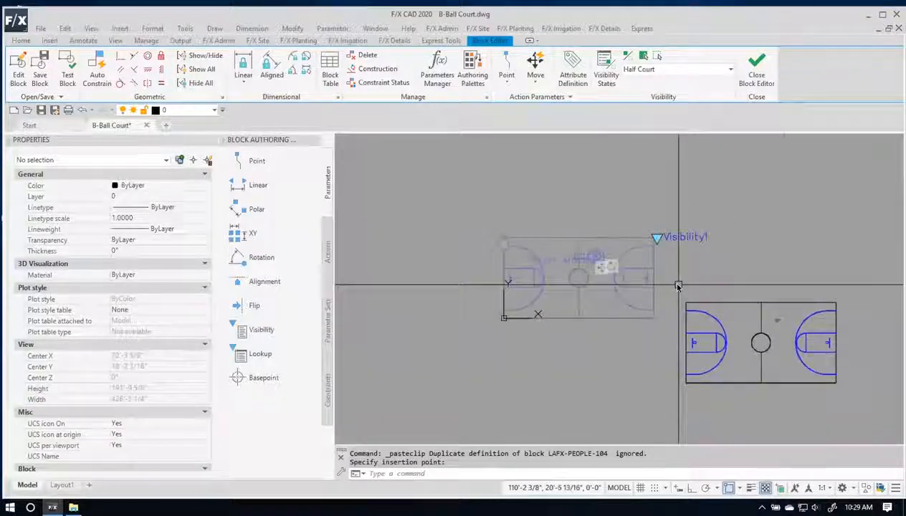
Move the pasted court by its lower-left corner onto the dimmed original's lower-left corner, and turn off the display of hidden objects.
{"action": "left_click", "coordinate": [679, 285]}
{"action": "left_click", "coordinate": [842, 396]}
{"action": "type", "text": "m"}
{"action": "key", "text": "Return"}
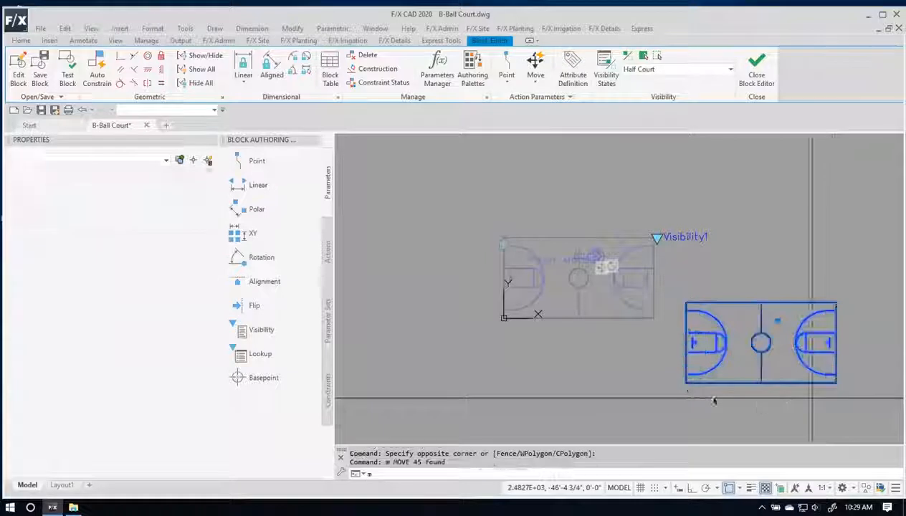
{"action": "scroll", "coordinate": [675, 366], "scroll_direction": "up", "scroll_amount": 6}
{"action": "left_click", "coordinate": [670, 358]}
{"action": "scroll", "coordinate": [669, 359], "scroll_direction": "down", "scroll_amount": 5}
{"action": "scroll", "coordinate": [495, 291], "scroll_direction": "up", "scroll_amount": 8}
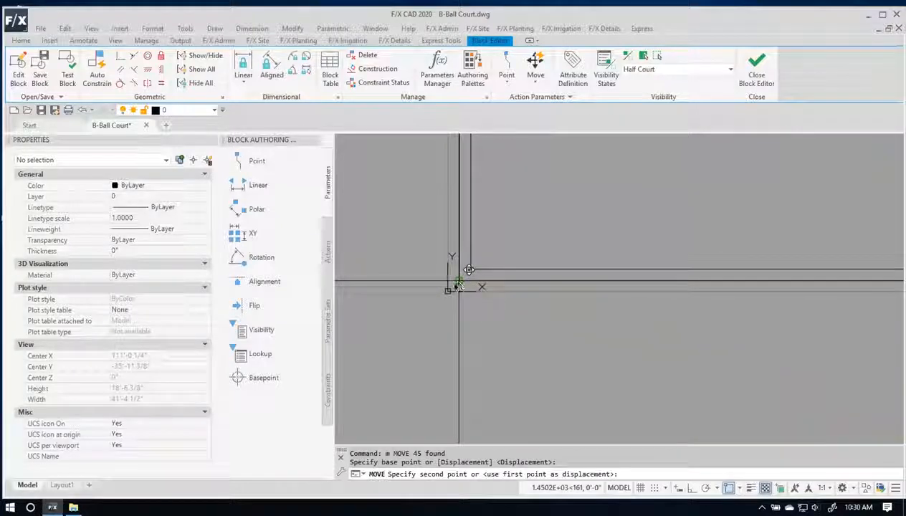
{"action": "left_click", "coordinate": [448, 290]}
{"action": "scroll", "coordinate": [493, 312], "scroll_direction": "down", "scroll_amount": 8}
{"action": "middle_click_drag", "start_coordinate": [439, 284], "coordinate": [548, 295]}
{"action": "scroll", "coordinate": [544, 292], "scroll_direction": "up", "scroll_amount": 5}
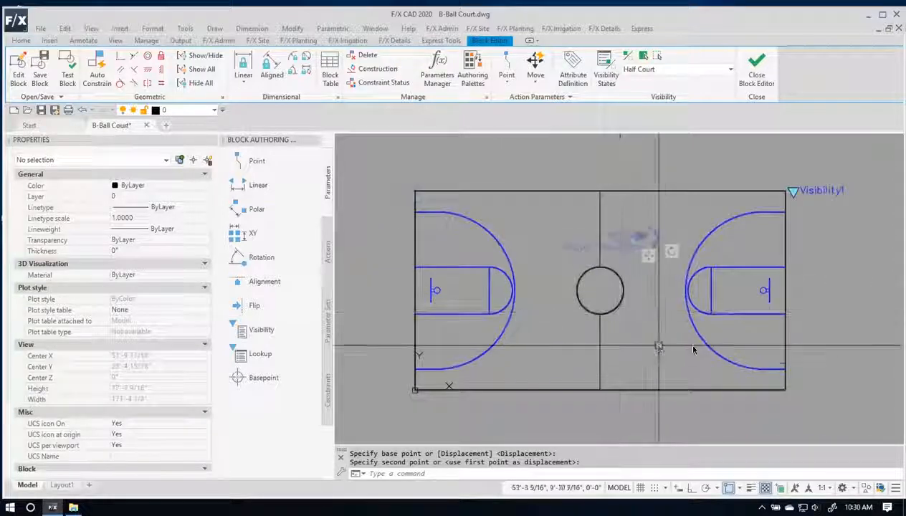
{"action": "middle_click_drag", "start_coordinate": [728, 340], "coordinate": [732, 328]}
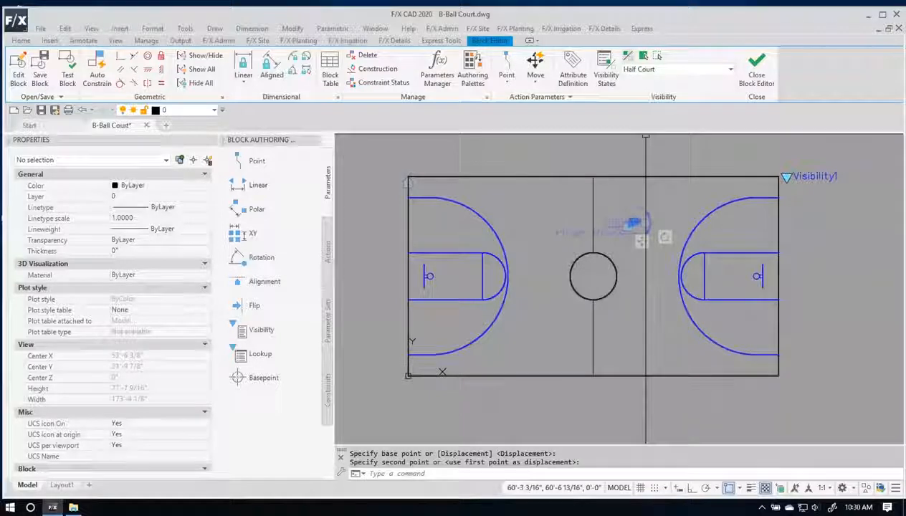
{"action": "left_click", "coordinate": [626, 57]}
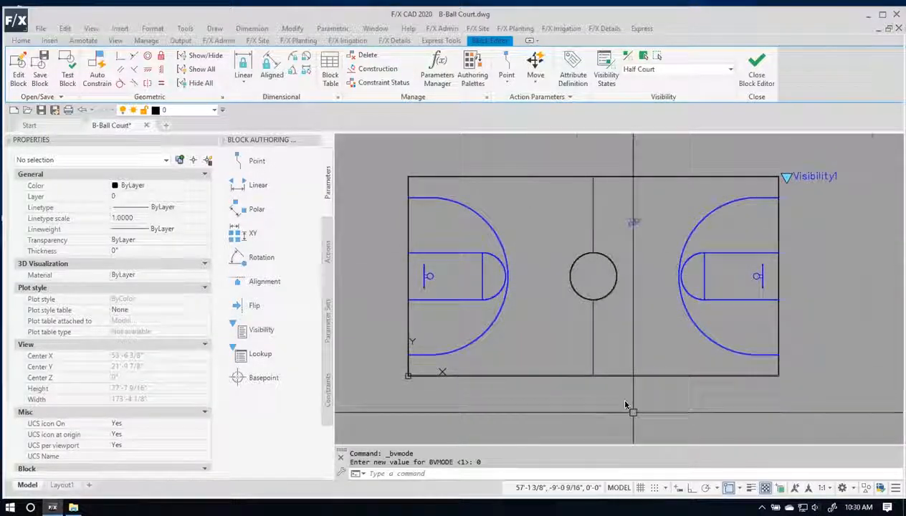
Extend the court's vertical center line down to the outer lower boundary line.
{"action": "scroll", "coordinate": [625, 405], "scroll_direction": "up", "scroll_amount": 10}
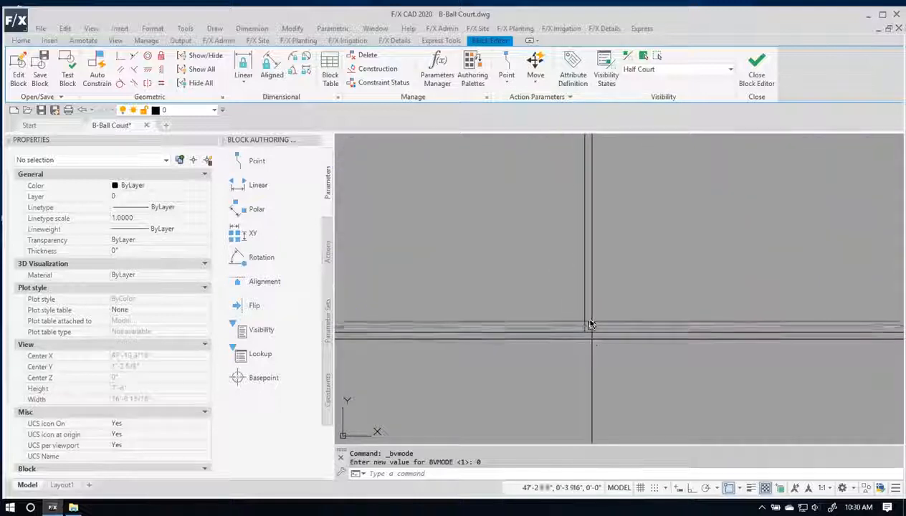
{"action": "left_click", "coordinate": [592, 335]}
{"action": "type", "text": "ex"}
{"action": "key", "text": "Return"}
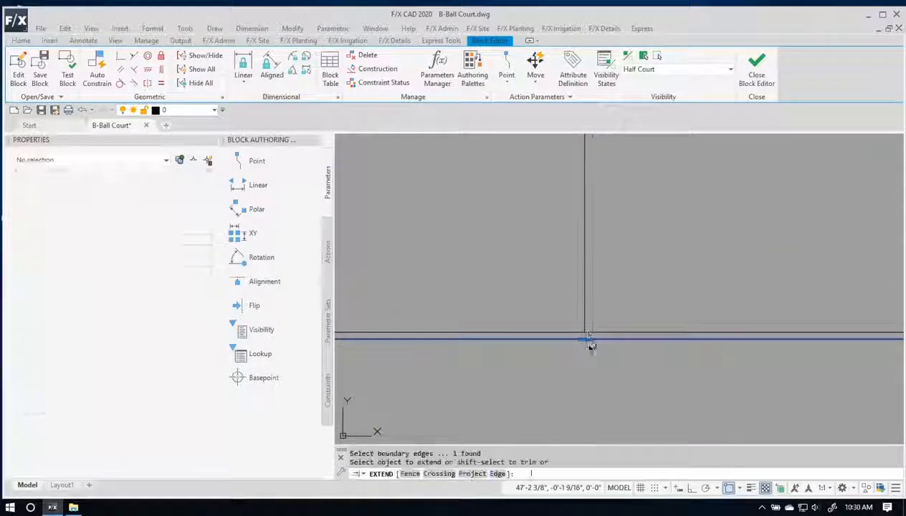
{"action": "left_click", "coordinate": [588, 333]}
{"action": "left_click", "coordinate": [584, 308]}
{"action": "scroll", "coordinate": [584, 308], "scroll_direction": "down", "scroll_amount": 6}
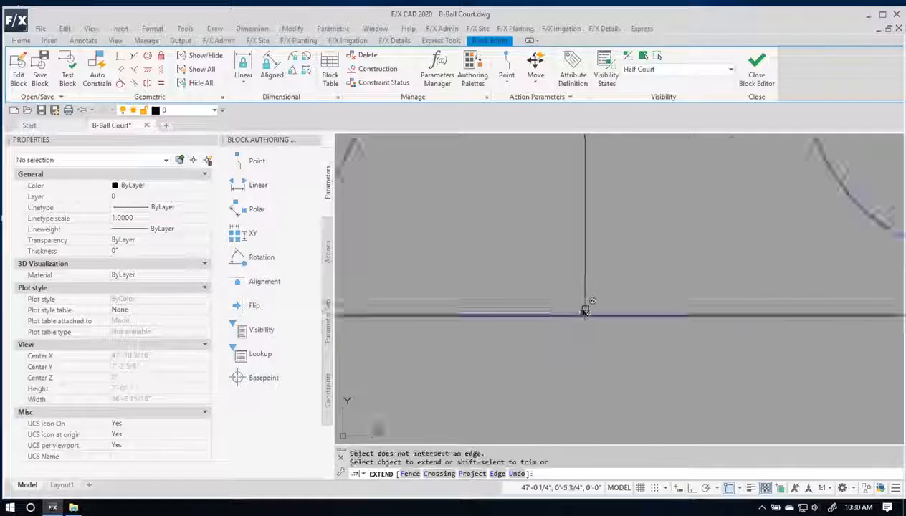
{"action": "scroll", "coordinate": [592, 303], "scroll_direction": "up", "scroll_amount": 3}
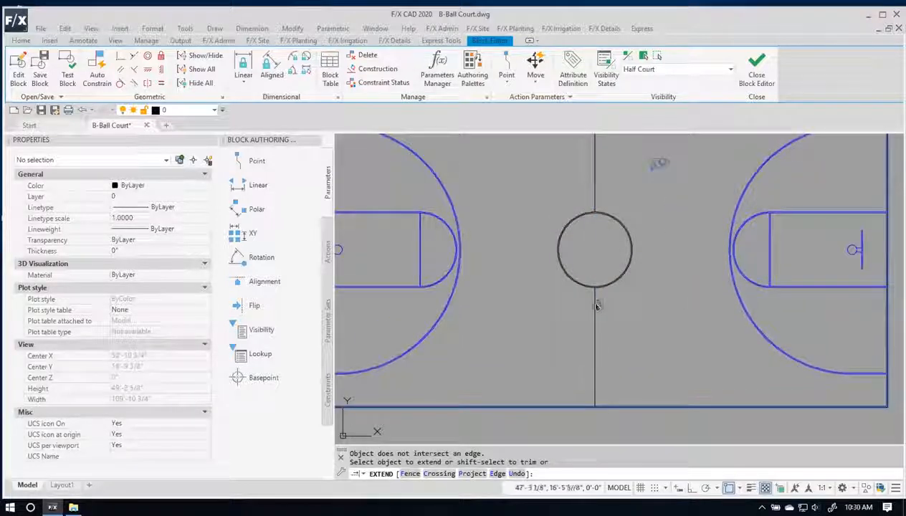
{"action": "scroll", "coordinate": [596, 306], "scroll_direction": "down", "scroll_amount": 5}
{"action": "key", "text": "Escape"}
{"action": "scroll", "coordinate": [597, 296], "scroll_direction": "up", "scroll_amount": 3}
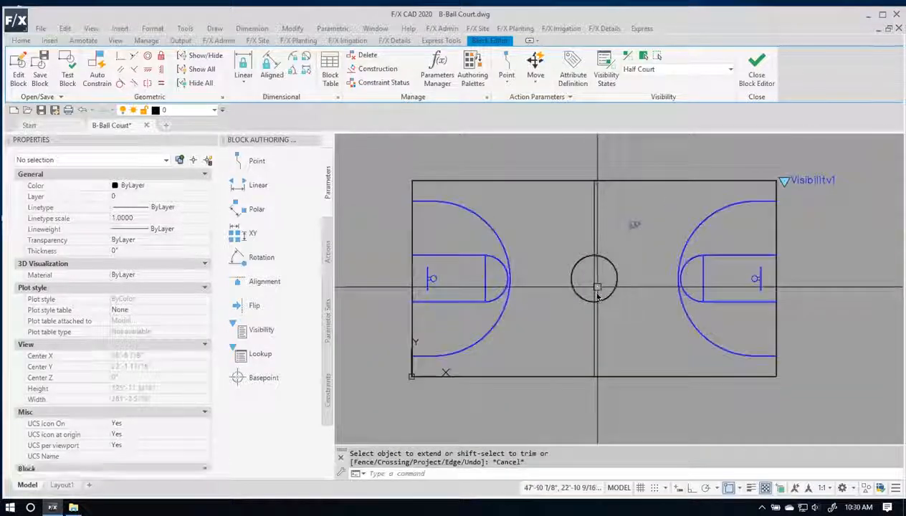
Trim the court outline and the center circle to the left of the center line, using the center line as the cutting edge.
{"action": "left_click", "coordinate": [602, 342]}
{"action": "left_click", "coordinate": [562, 331]}
{"action": "type", "text": "tr"}
{"action": "key", "text": "Return"}
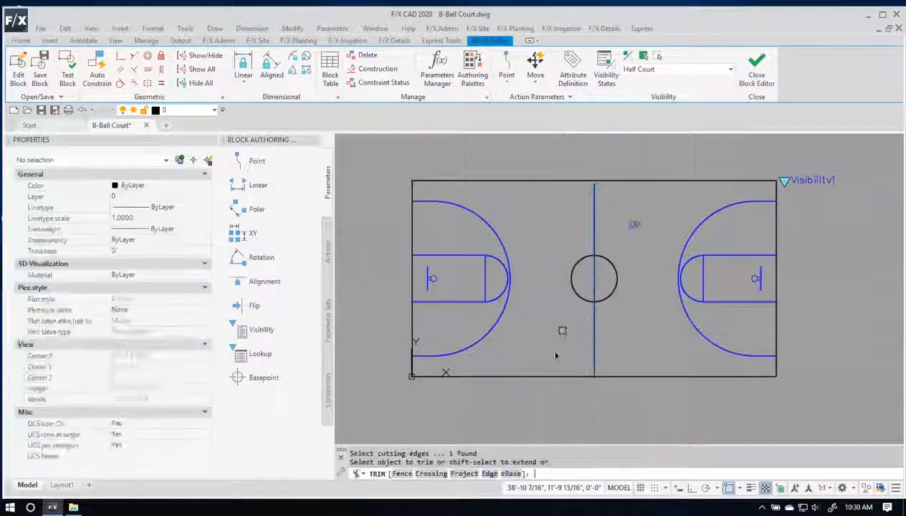
{"action": "left_click", "coordinate": [547, 392]}
{"action": "left_click", "coordinate": [525, 171]}
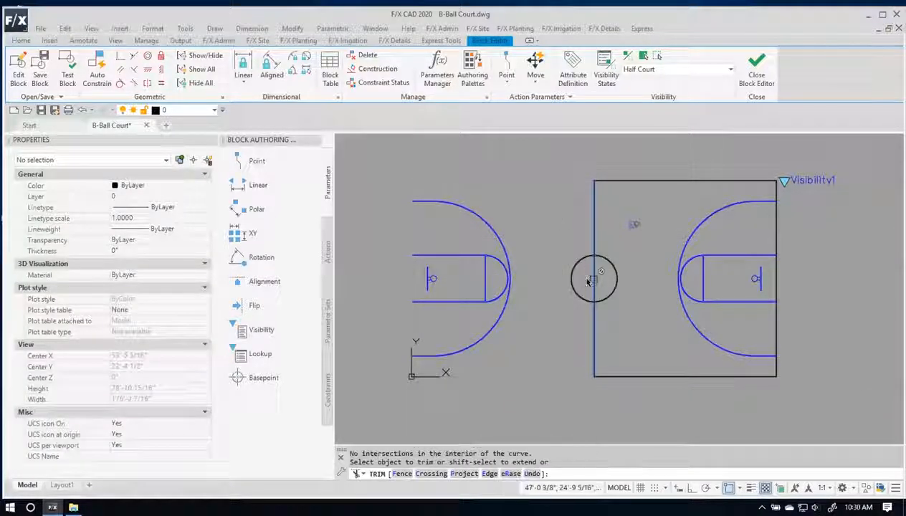
{"action": "key", "text": "Escape"}
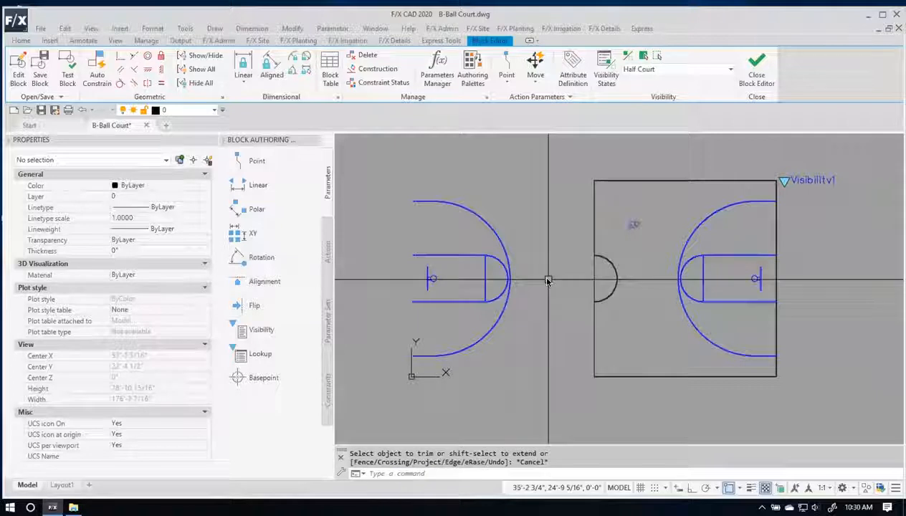
Delete the leftover three-point arc, key and basket of the trimmed-off left half from the Half Court state.
{"action": "left_click", "coordinate": [534, 388]}
{"action": "left_click", "coordinate": [367, 166]}
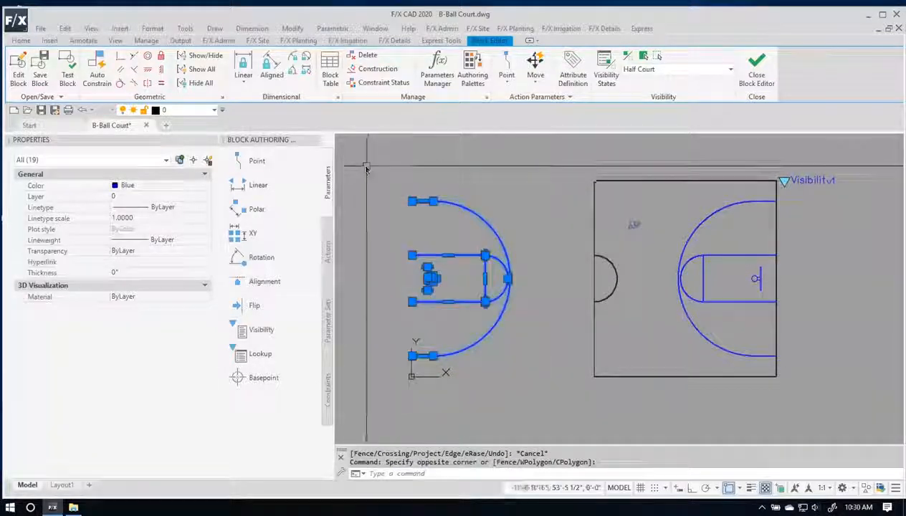
{"action": "key", "text": "Delete"}
Switch the current visibility state to Full Court and back to Half Court to compare the two layouts.
{"action": "middle_click_drag", "start_coordinate": [662, 304], "coordinate": [587, 293]}
{"action": "scroll", "coordinate": [587, 292], "scroll_direction": "down", "scroll_amount": 2}
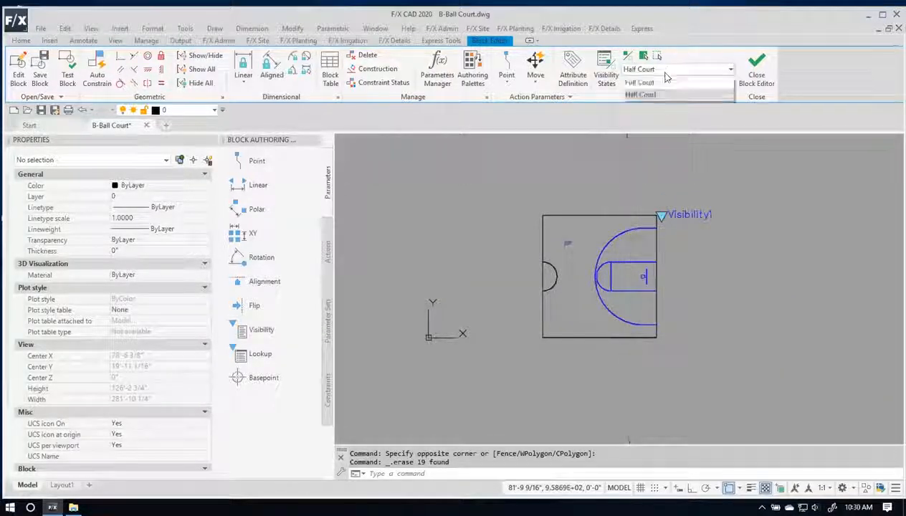
{"action": "left_click", "coordinate": [666, 83]}
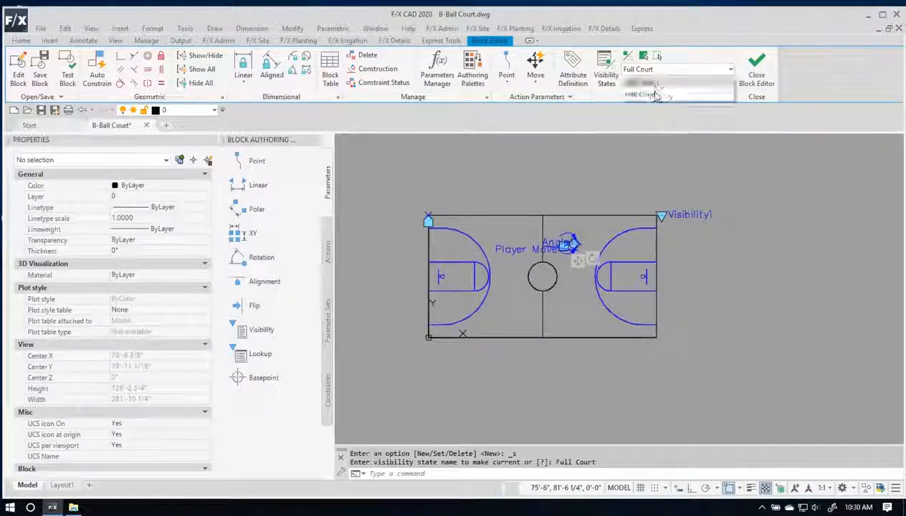
{"action": "left_click", "coordinate": [655, 95]}
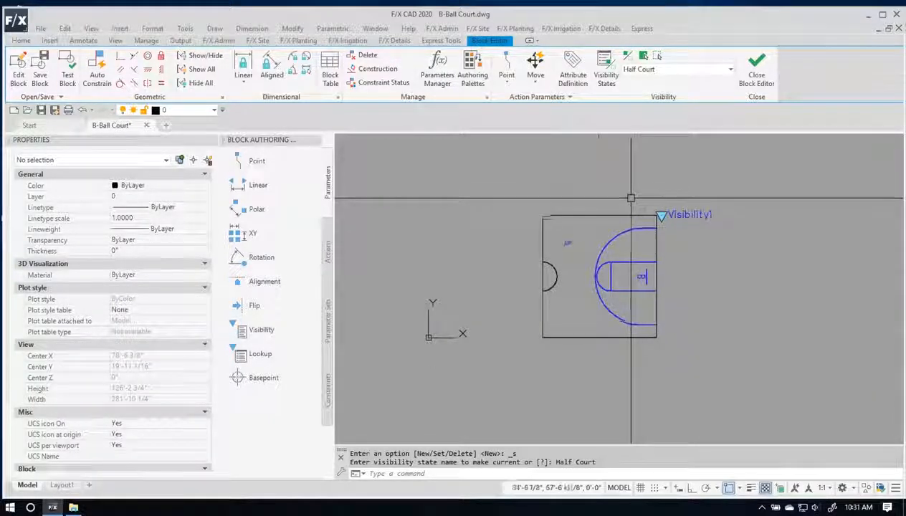
Open the block in a test window and switch the court between its Half Court and Full Court states, ending on Half Court.
{"action": "left_click", "coordinate": [71, 68]}
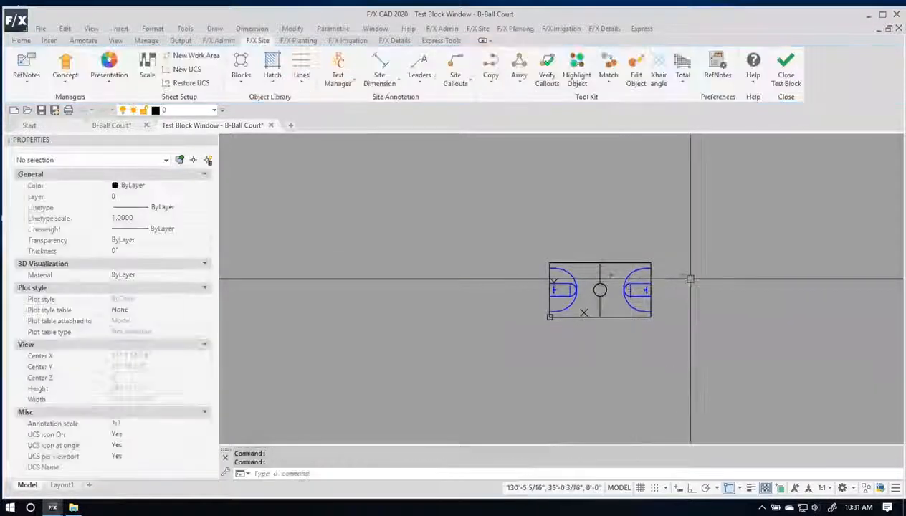
{"action": "scroll", "coordinate": [634, 308], "scroll_direction": "up", "scroll_amount": 4}
{"action": "middle_click_drag", "start_coordinate": [614, 321], "coordinate": [519, 346]}
{"action": "left_click", "coordinate": [511, 217]}
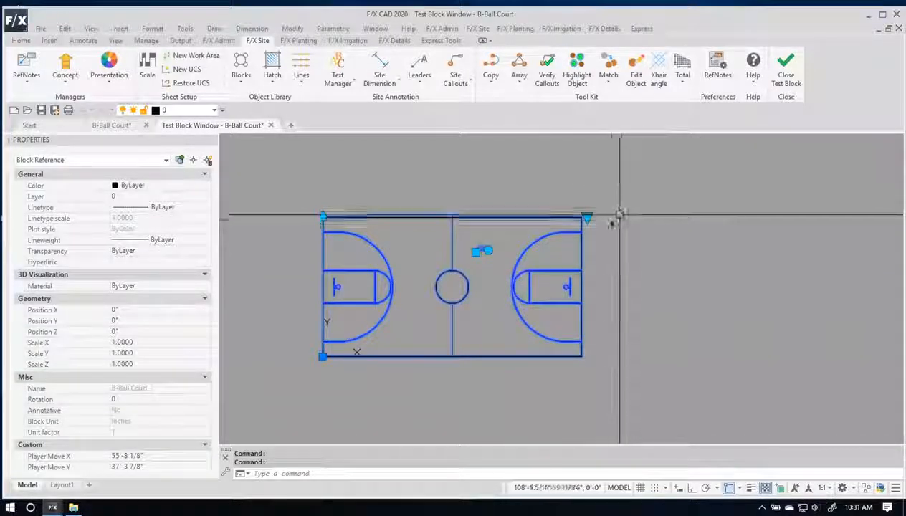
{"action": "mouse_move", "coordinate": [588, 220]}
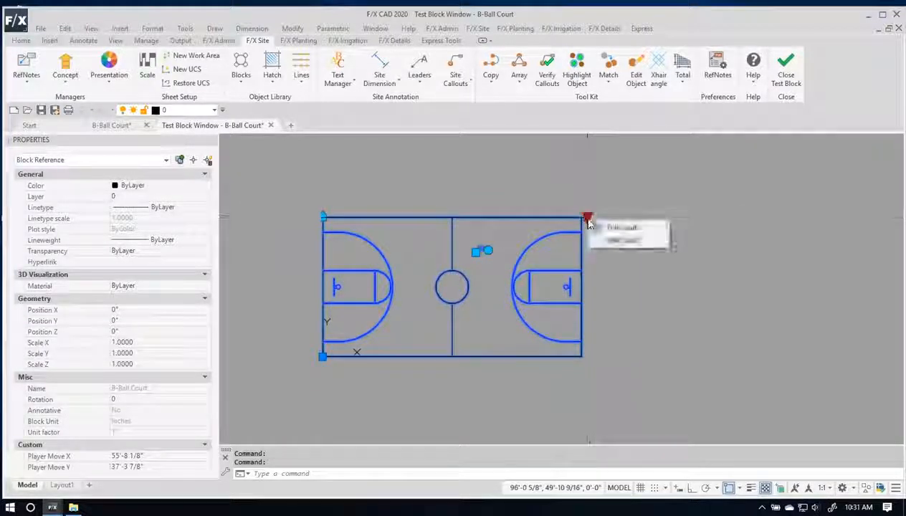
{"action": "left_click", "coordinate": [623, 240]}
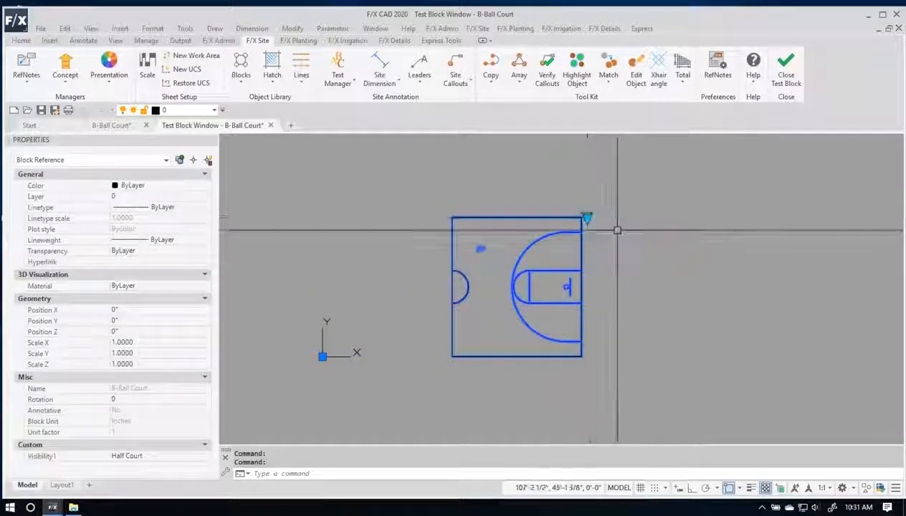
{"action": "mouse_move", "coordinate": [587, 218]}
{"action": "left_click", "coordinate": [620, 227]}
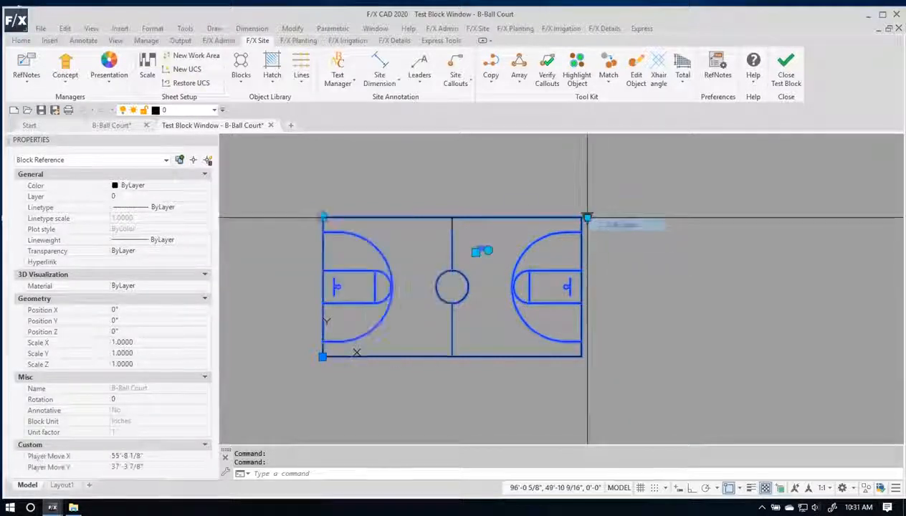
{"action": "left_click", "coordinate": [621, 241]}
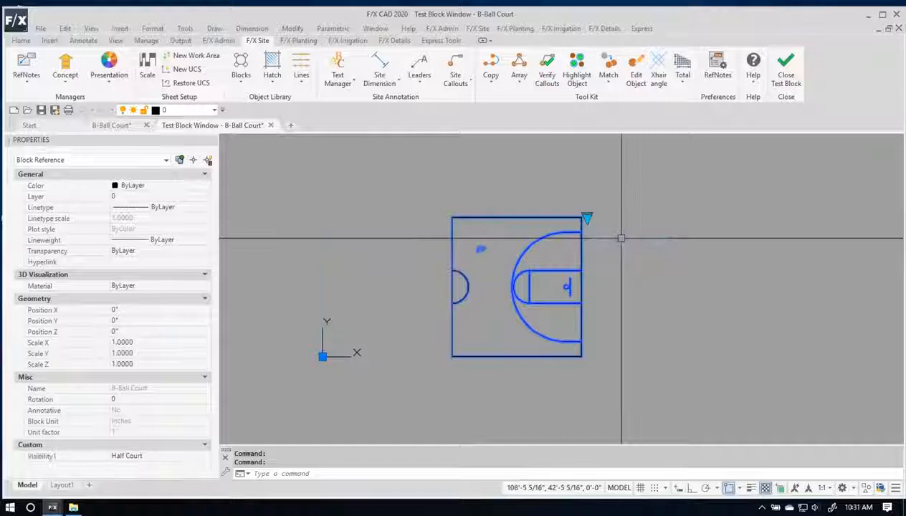
{"action": "key", "text": "Escape"}
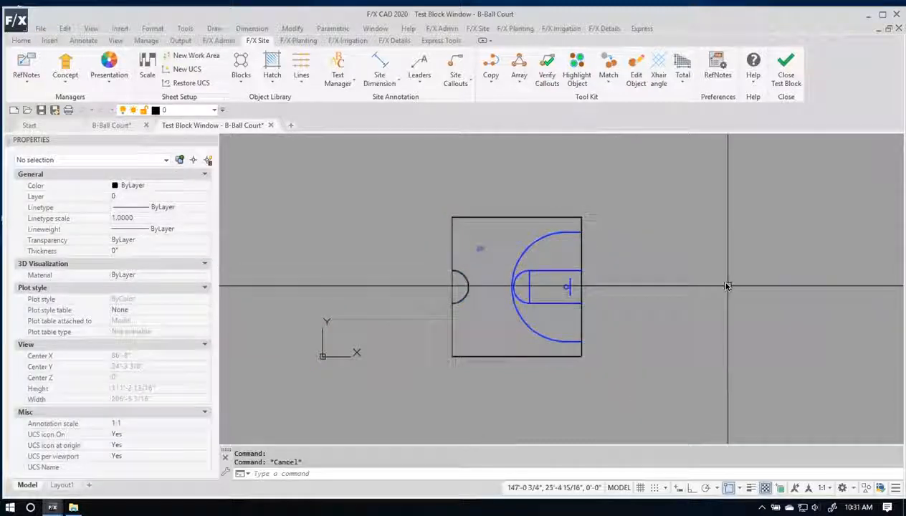
Select the test court again, toggle its visibility between Full Court and Half Court, and close the test window.
{"action": "scroll", "coordinate": [481, 208], "scroll_direction": "up", "scroll_amount": 3}
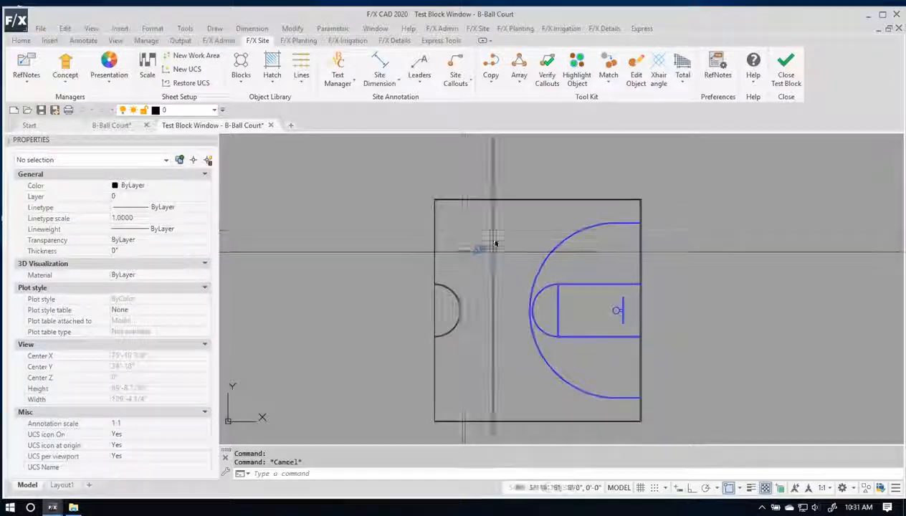
{"action": "left_click", "coordinate": [637, 225]}
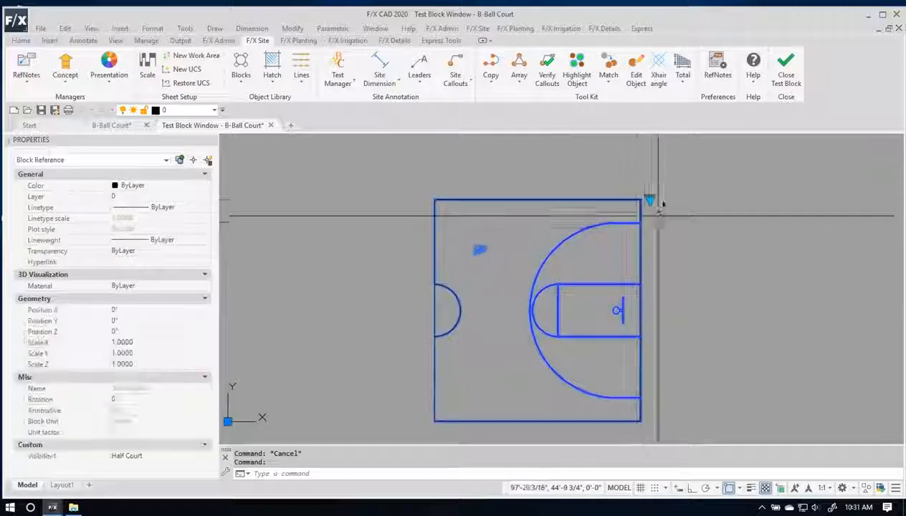
{"action": "left_click", "coordinate": [657, 211]}
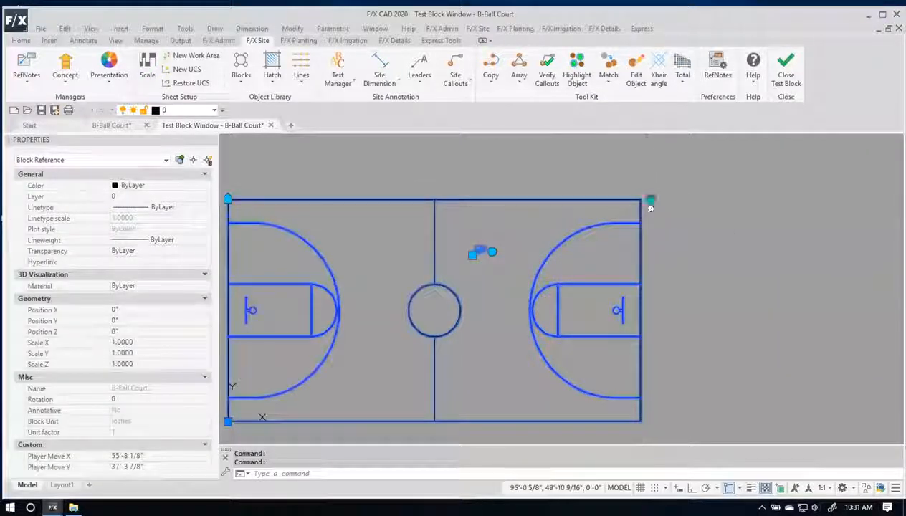
{"action": "left_click", "coordinate": [658, 224]}
{"action": "left_click", "coordinate": [649, 199]}
{"action": "left_click", "coordinate": [682, 211]}
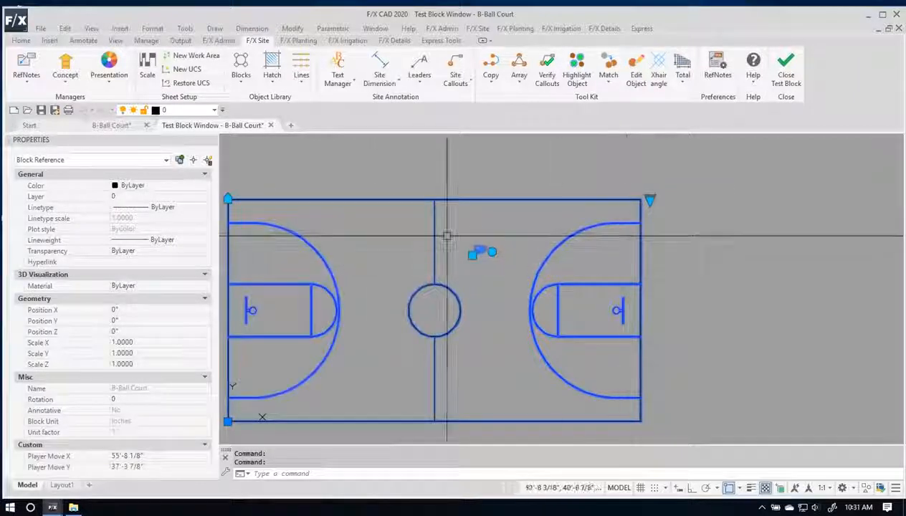
{"action": "left_click", "coordinate": [786, 64]}
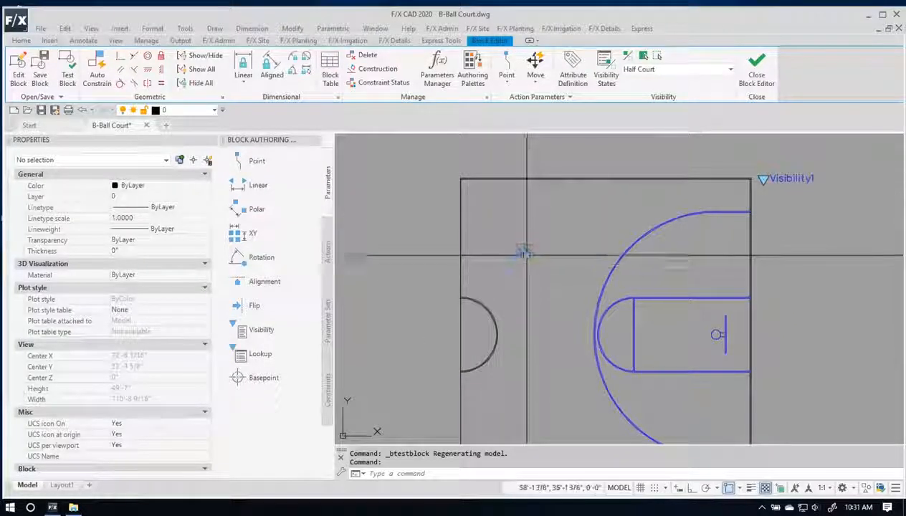
Delete the pasted copy of the person figure from the Half Court state and show the hidden objects dimmed.
{"action": "left_click", "coordinate": [527, 250]}
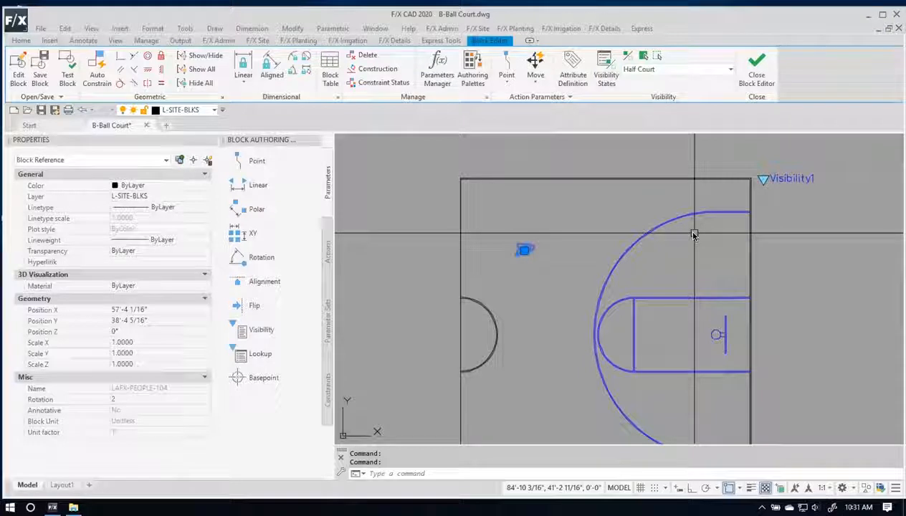
{"action": "key", "text": "Delete"}
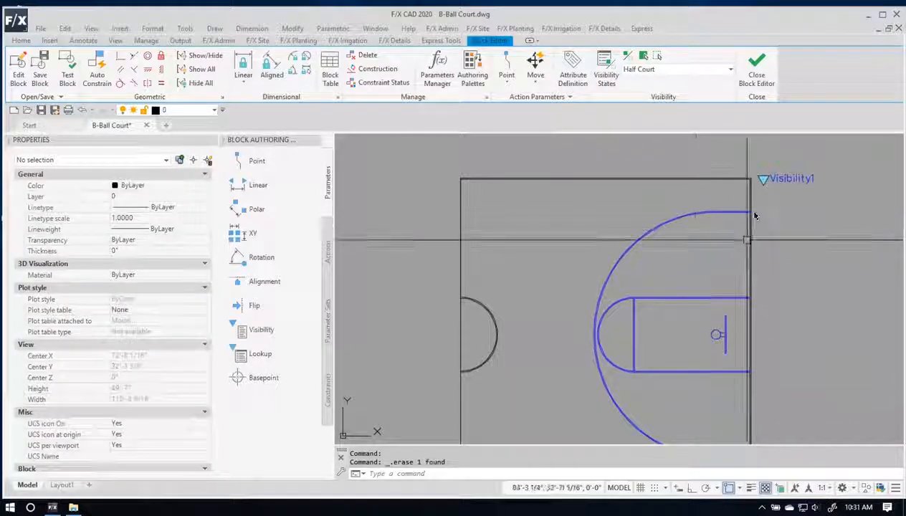
{"action": "left_click", "coordinate": [628, 57]}
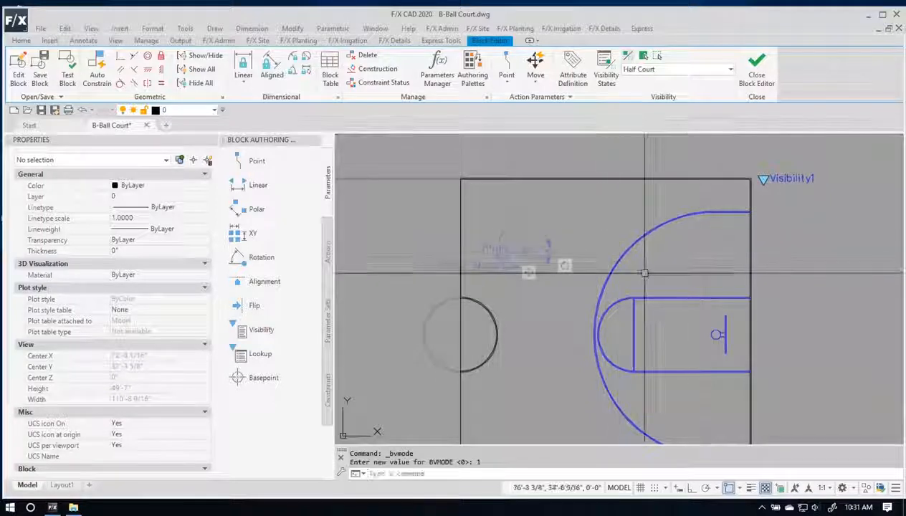
Make the dimmed original person figure and its Player Move and Angle1 parameters visible in the current Half Court state.
{"action": "left_click", "coordinate": [519, 237]}
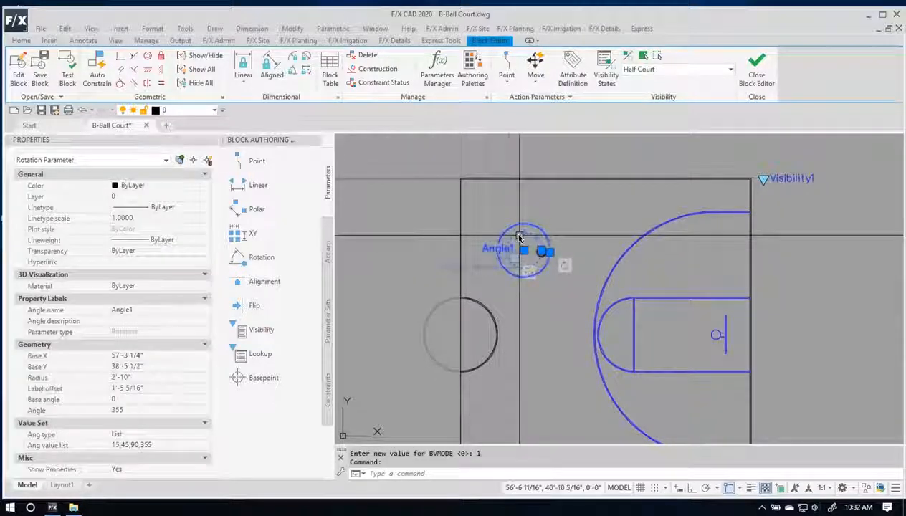
{"action": "key", "text": "Escape"}
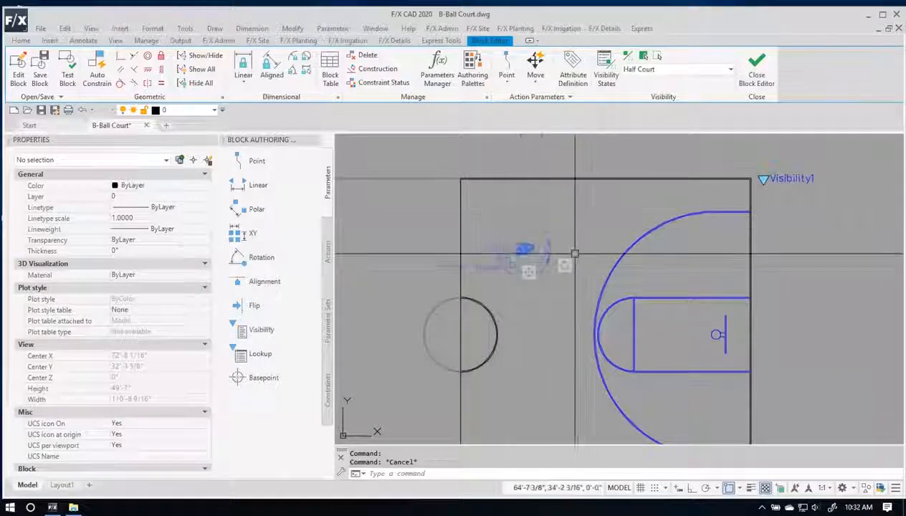
{"action": "left_click", "coordinate": [646, 58]}
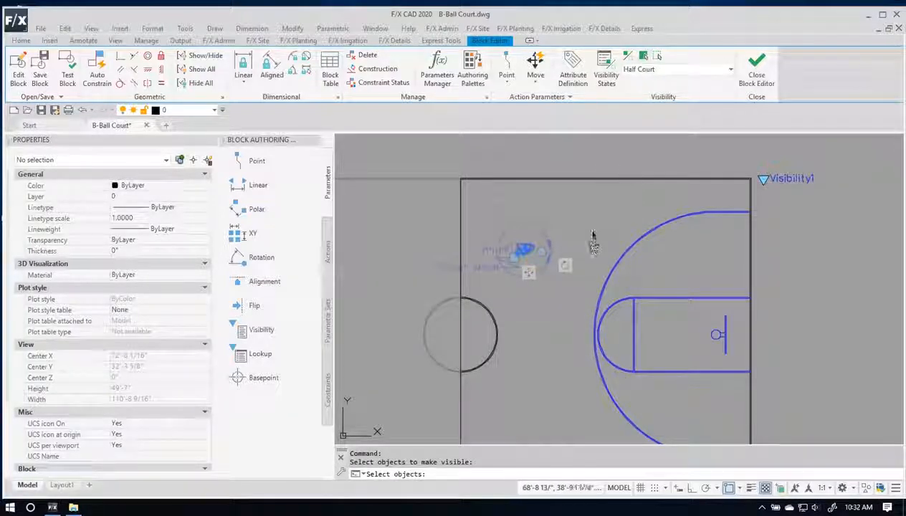
{"action": "left_click", "coordinate": [583, 212]}
{"action": "left_click", "coordinate": [487, 287]}
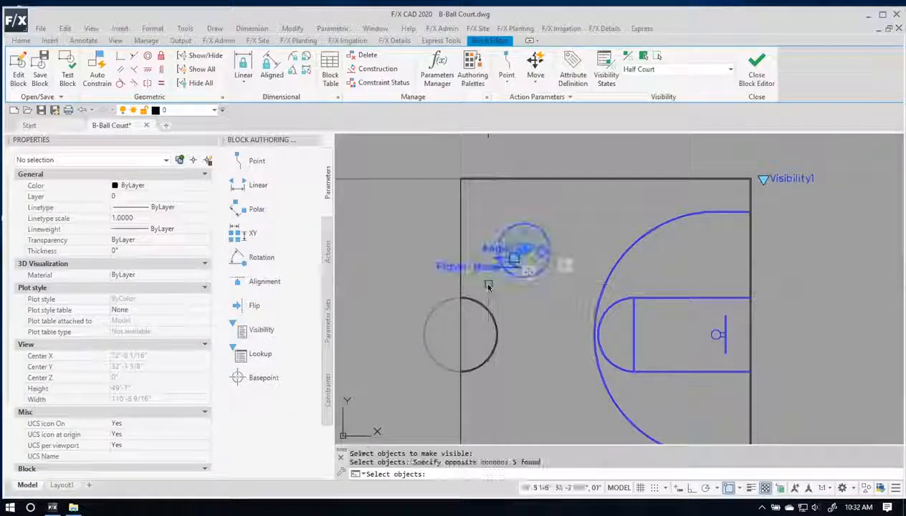
{"action": "key", "text": "Return"}
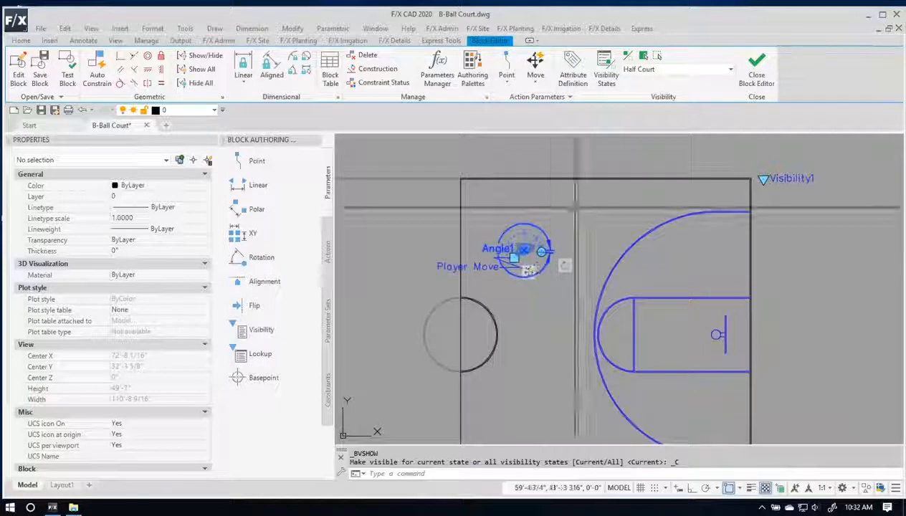
Test the block again and move the person figure up and to the left, close to the court's center line.
{"action": "left_click", "coordinate": [68, 78]}
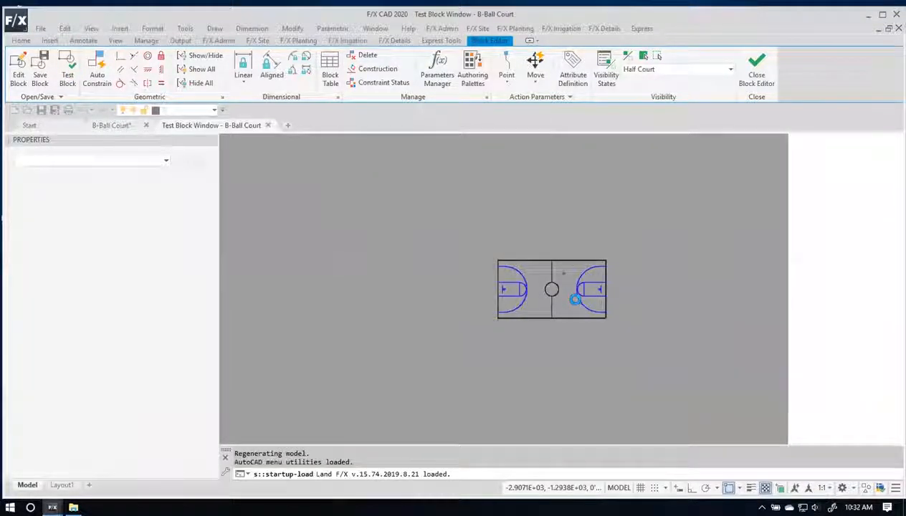
{"action": "scroll", "coordinate": [591, 269], "scroll_direction": "up", "scroll_amount": 6}
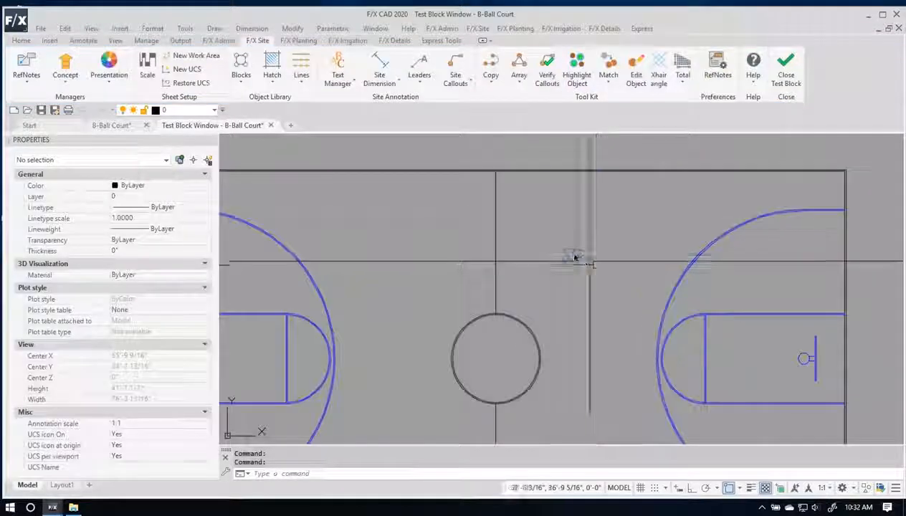
{"action": "left_click", "coordinate": [574, 258]}
{"action": "left_click", "coordinate": [560, 265]}
{"action": "left_click", "coordinate": [526, 239]}
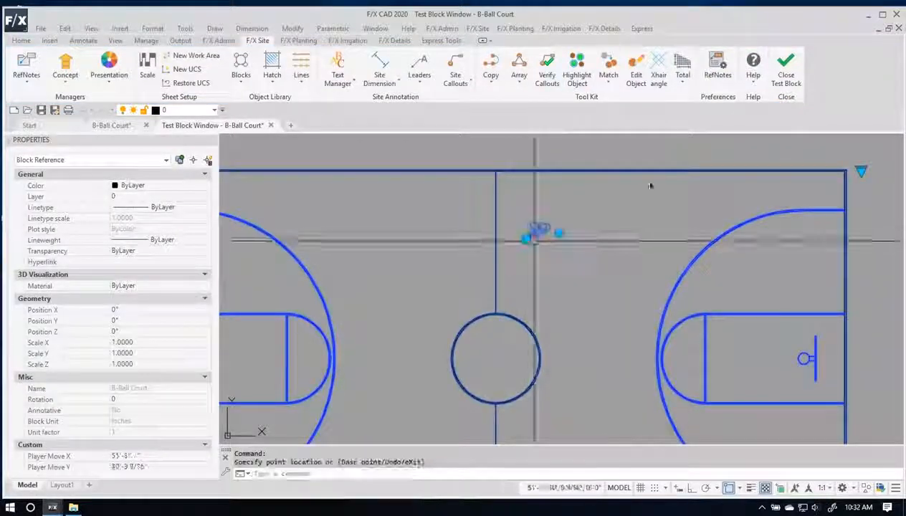
Switch the test court to Half Court, move the figure near the three-point arc, rotate it toward the upper right, and close the test.
{"action": "left_click", "coordinate": [860, 170]}
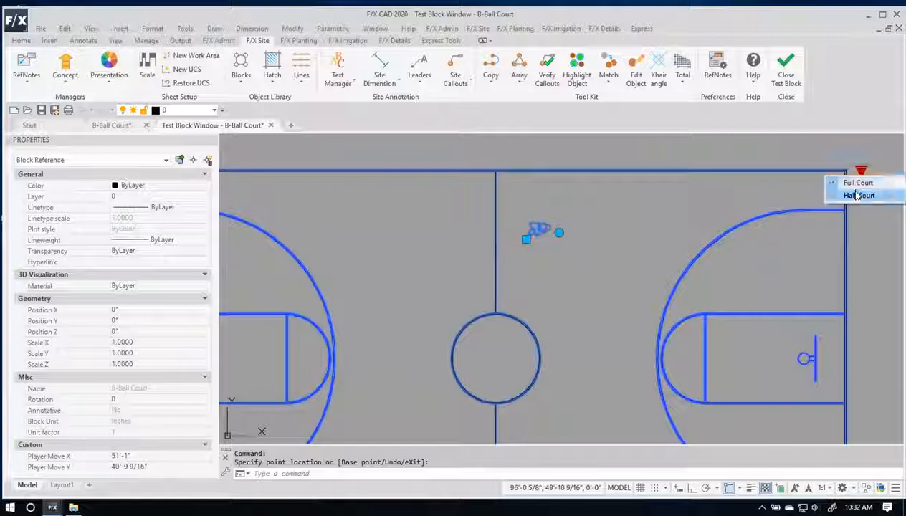
{"action": "left_click", "coordinate": [857, 195]}
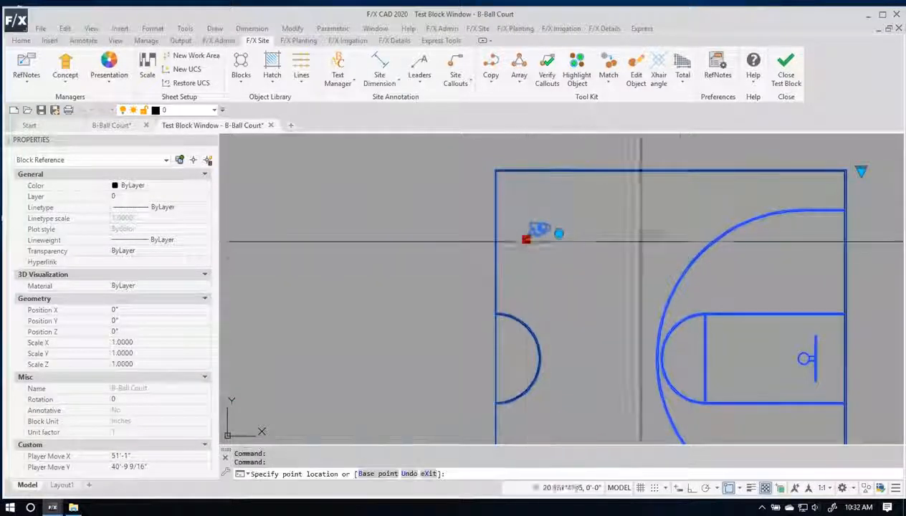
{"action": "left_click", "coordinate": [685, 221]}
{"action": "left_click", "coordinate": [710, 209]}
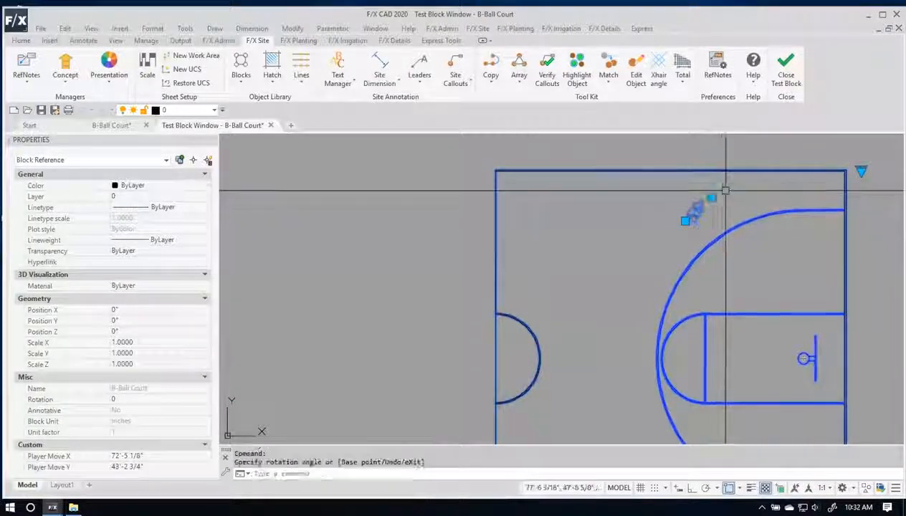
{"action": "key", "text": "Escape"}
{"action": "scroll", "coordinate": [670, 219], "scroll_direction": "down", "scroll_amount": 2}
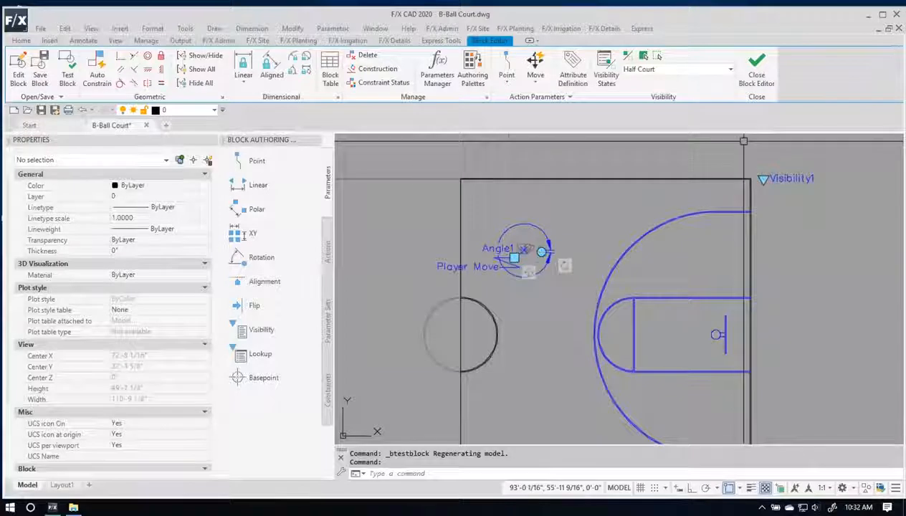
Hide the person figure and its Player Move and Angle1 parameters in the current Half Court state.
{"action": "scroll", "coordinate": [540, 281], "scroll_direction": "up", "scroll_amount": 2}
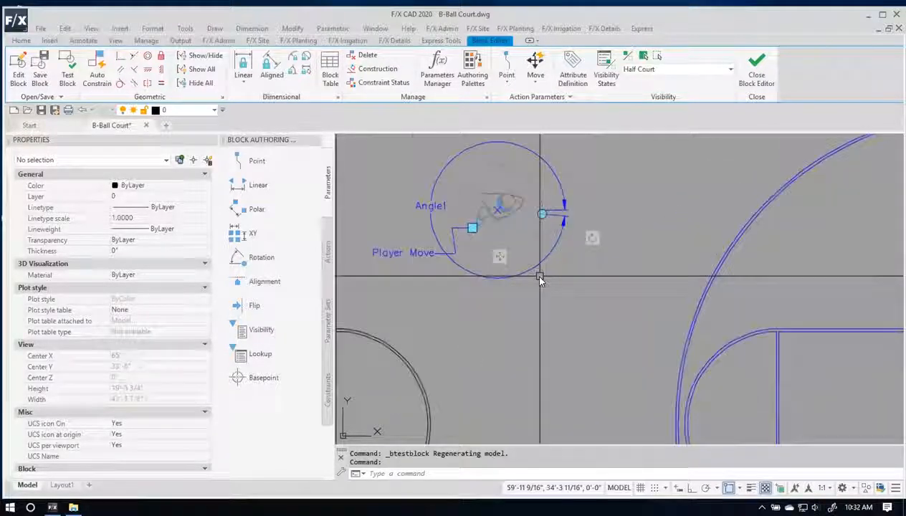
{"action": "left_click", "coordinate": [618, 179]}
{"action": "left_click", "coordinate": [637, 137]}
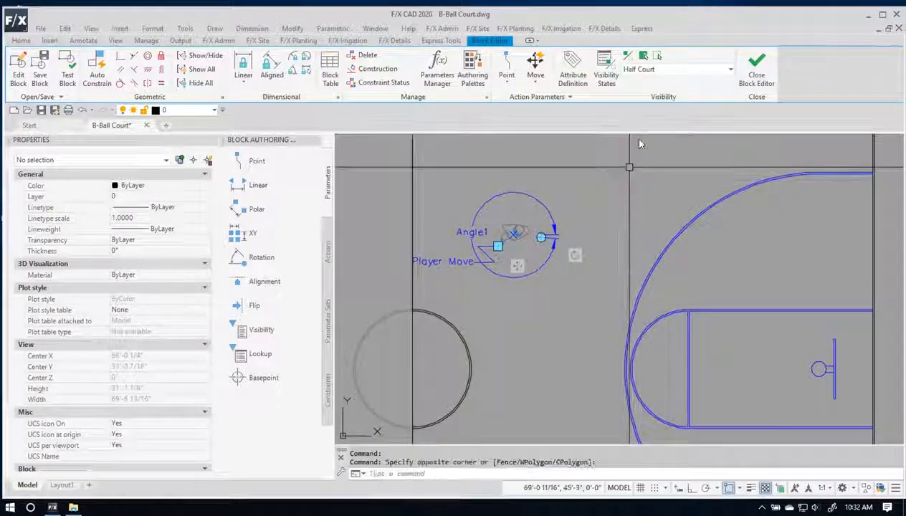
{"action": "left_click", "coordinate": [658, 56]}
{"action": "left_click", "coordinate": [450, 186]}
{"action": "left_click", "coordinate": [580, 293]}
{"action": "left_click", "coordinate": [581, 301]}
{"action": "left_click", "coordinate": [479, 209]}
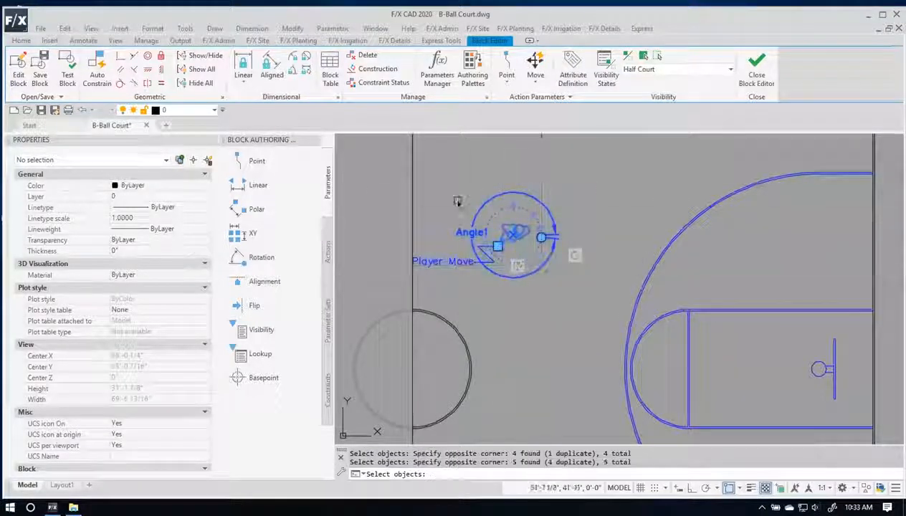
{"action": "key", "text": "Return"}
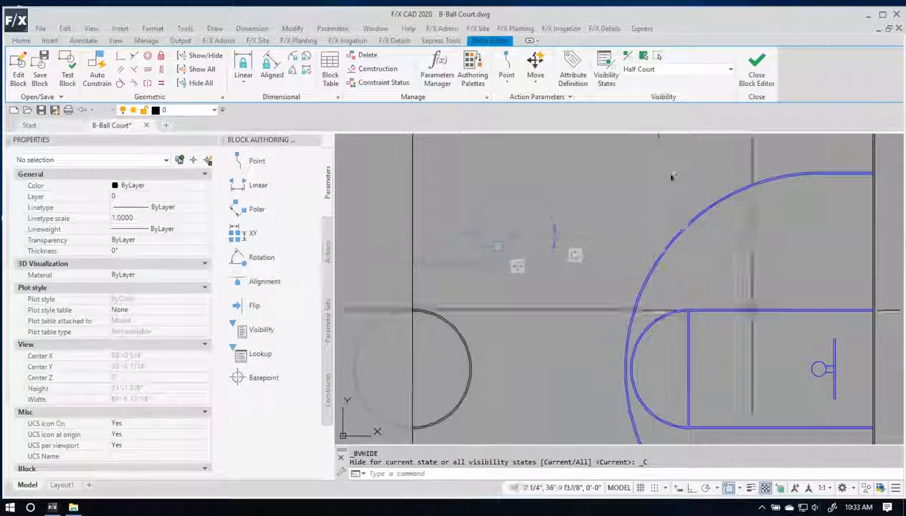
Turn off the dimmed display of hidden objects, and check the Full Court state before returning to Half Court.
{"action": "left_click", "coordinate": [628, 57]}
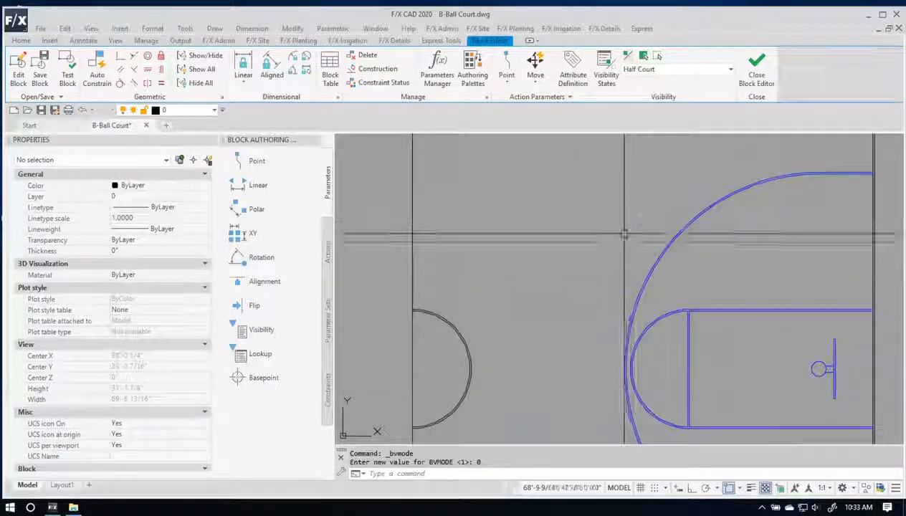
{"action": "scroll", "coordinate": [712, 172], "scroll_direction": "down", "scroll_amount": 3}
{"action": "left_click", "coordinate": [645, 69]}
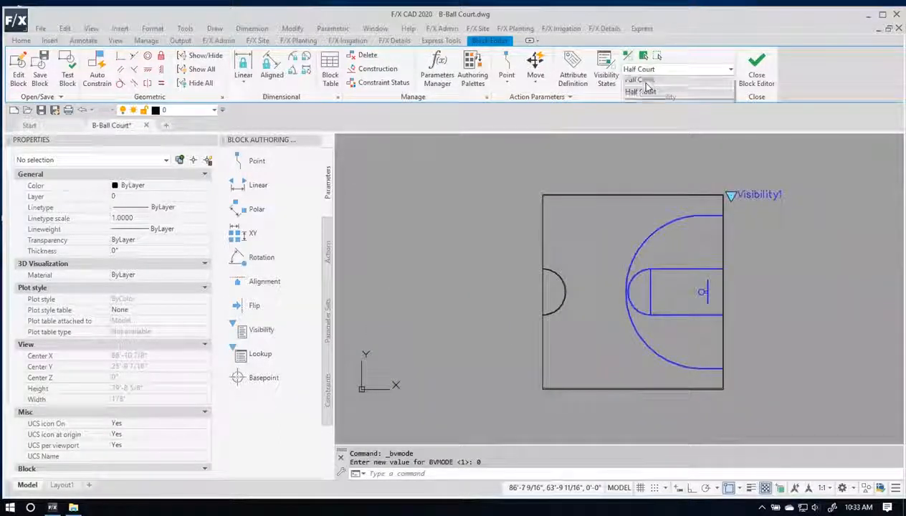
{"action": "left_click", "coordinate": [644, 83]}
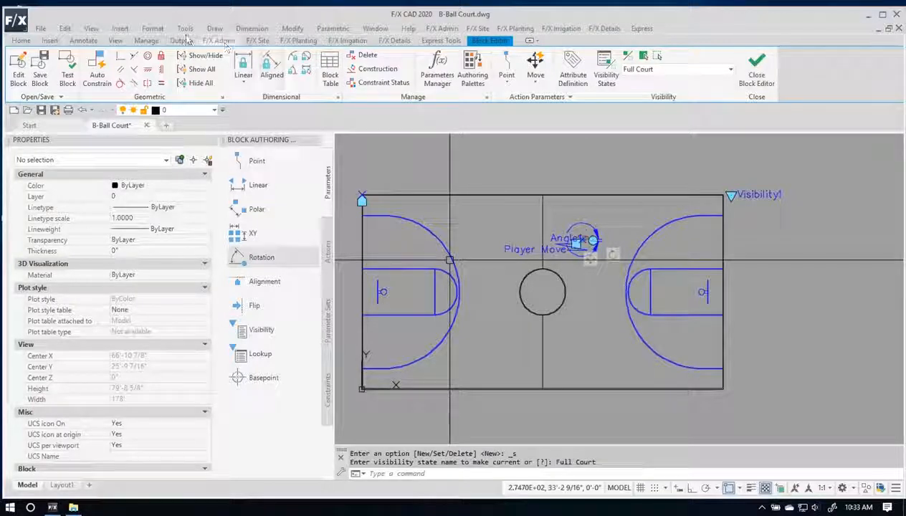
{"action": "left_click", "coordinate": [689, 73]}
{"action": "left_click", "coordinate": [679, 95]}
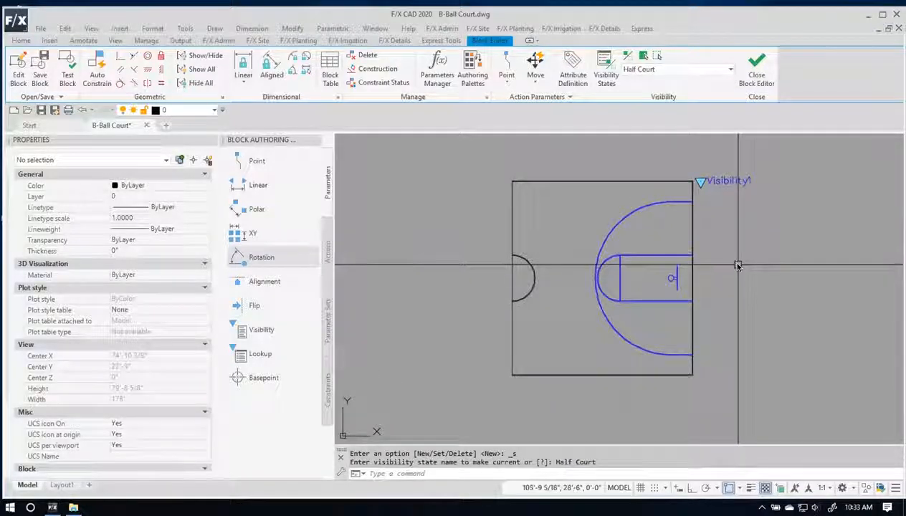
Add a Flip parameter with its reflection line along the court's center line, from upper to lower corner, and its label above the upper corner.
{"action": "scroll", "coordinate": [709, 263], "scroll_direction": "down", "scroll_amount": 3}
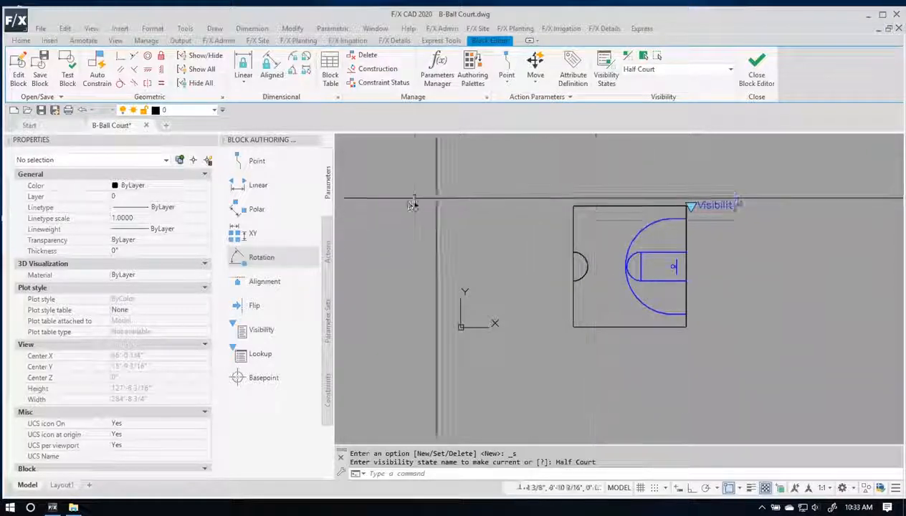
{"action": "left_click", "coordinate": [254, 306]}
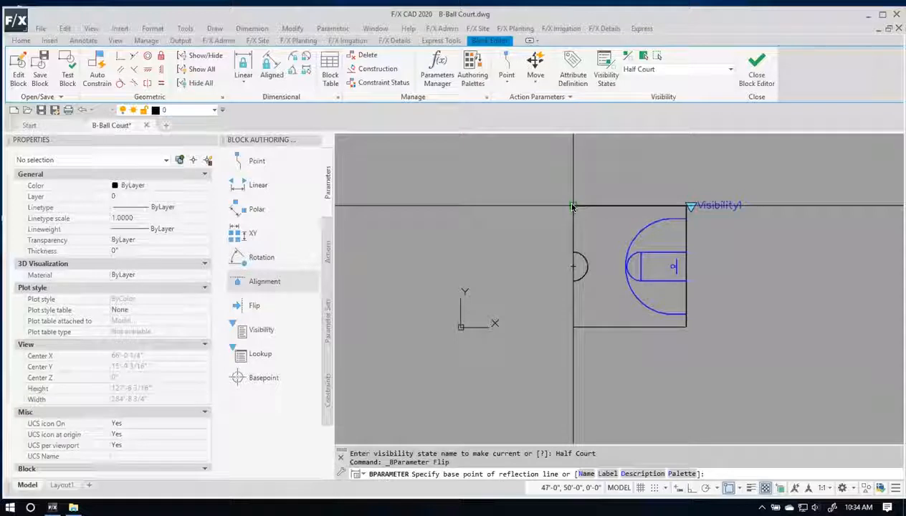
{"action": "scroll", "coordinate": [572, 206], "scroll_direction": "up", "scroll_amount": 8}
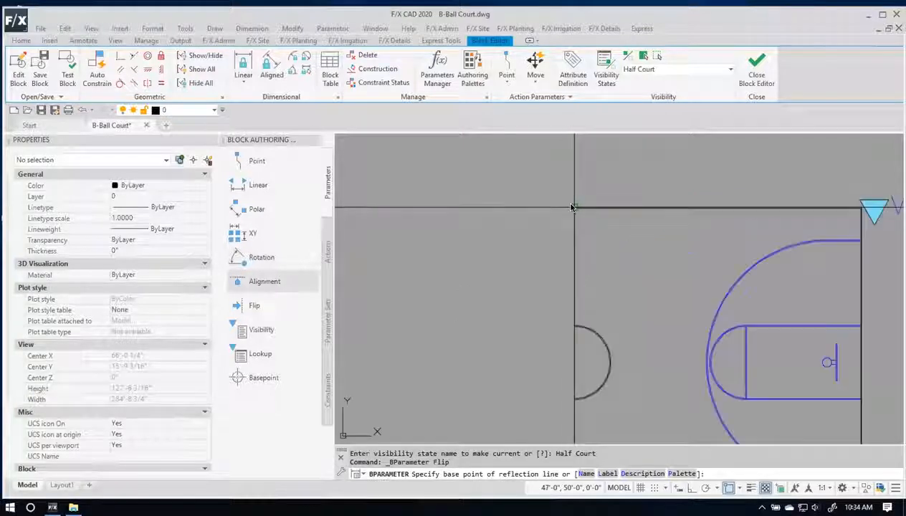
{"action": "left_click", "coordinate": [578, 218]}
{"action": "scroll", "coordinate": [578, 218], "scroll_direction": "down", "scroll_amount": 9}
{"action": "scroll", "coordinate": [576, 302], "scroll_direction": "up", "scroll_amount": 4}
{"action": "scroll", "coordinate": [581, 273], "scroll_direction": "up", "scroll_amount": 5}
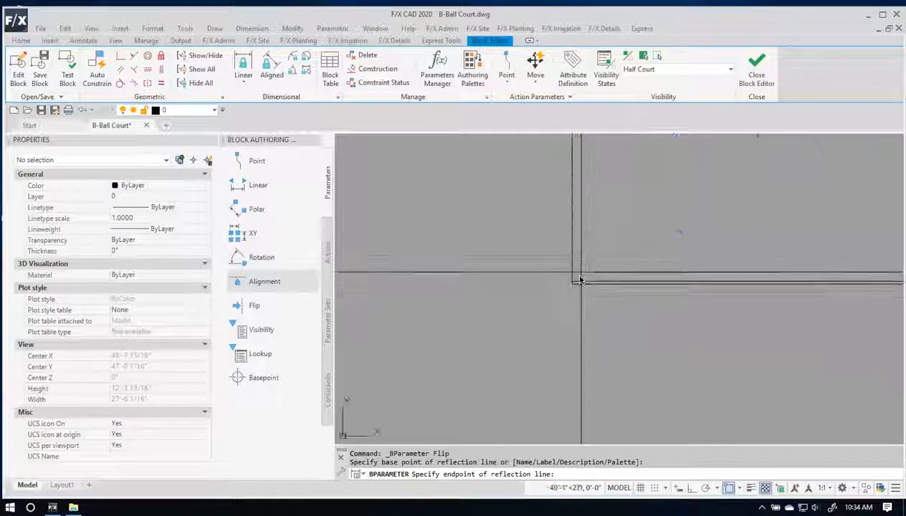
{"action": "left_click", "coordinate": [571, 281]}
{"action": "scroll", "coordinate": [572, 282], "scroll_direction": "down", "scroll_amount": 8}
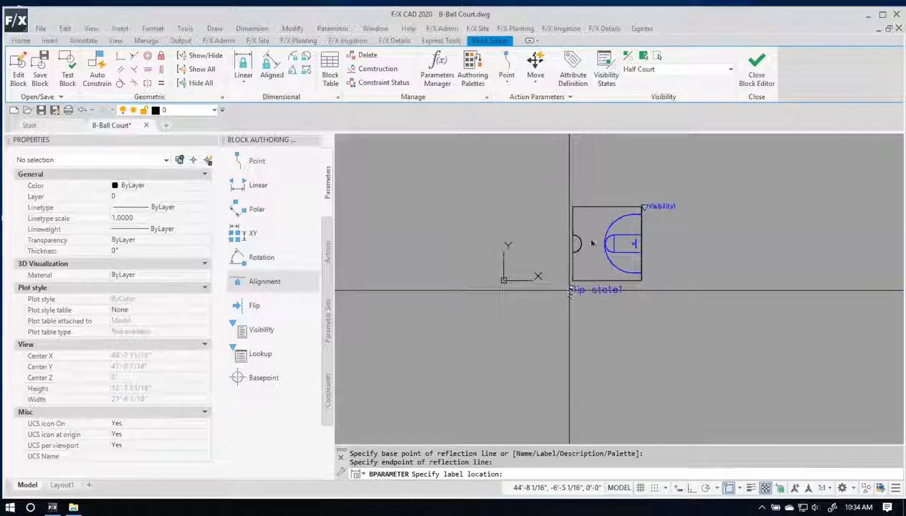
{"action": "scroll", "coordinate": [571, 200], "scroll_direction": "up", "scroll_amount": 4}
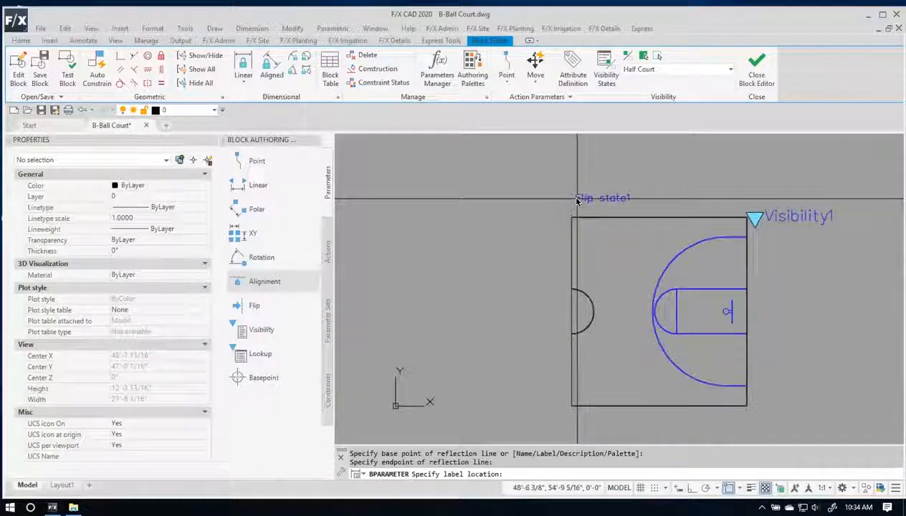
{"action": "left_click", "coordinate": [574, 199]}
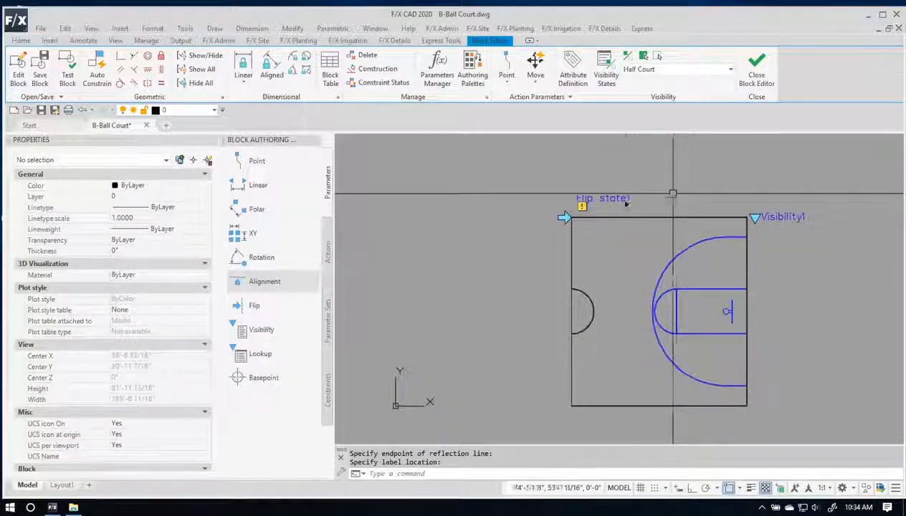
Rename the new flip parameter as Court Flip.
{"action": "left_click", "coordinate": [586, 197]}
{"action": "left_click", "coordinate": [136, 309]}
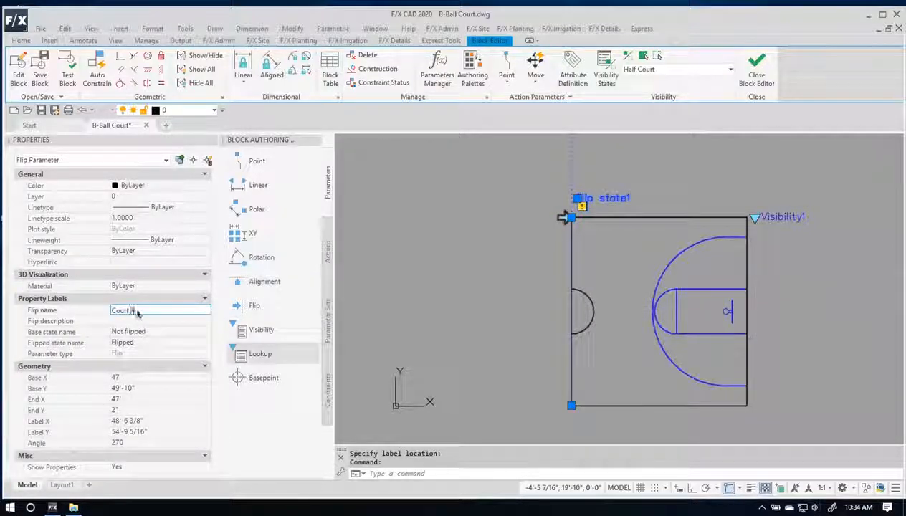
{"action": "left_click", "coordinate": [438, 249]}
{"action": "key", "text": "Escape"}
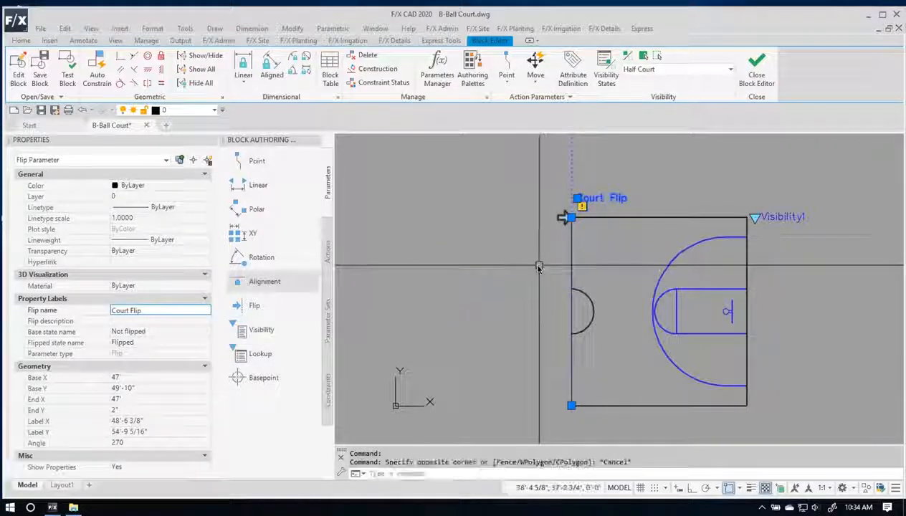
Attach a Flip action to the Court Flip parameter, using all of the half-court geometry as its selection set.
{"action": "scroll", "coordinate": [543, 266], "scroll_direction": "down", "scroll_amount": 4}
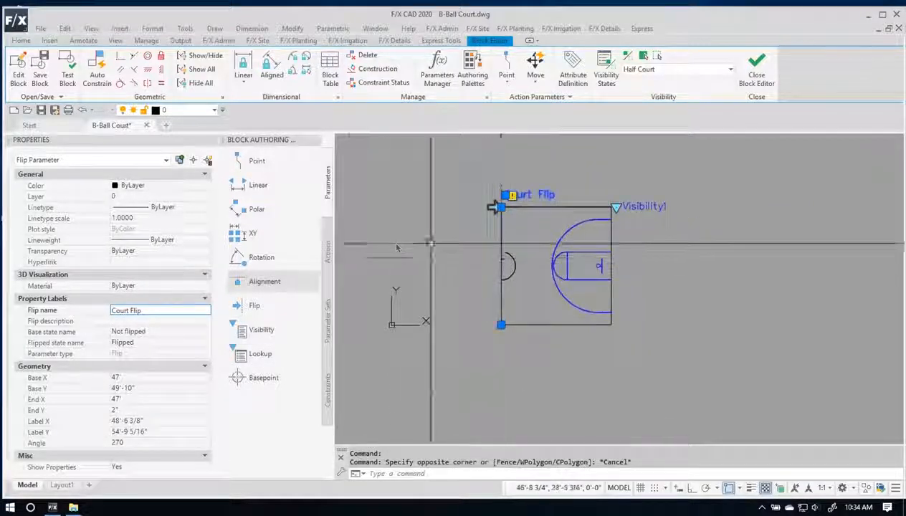
{"action": "left_click", "coordinate": [327, 251]}
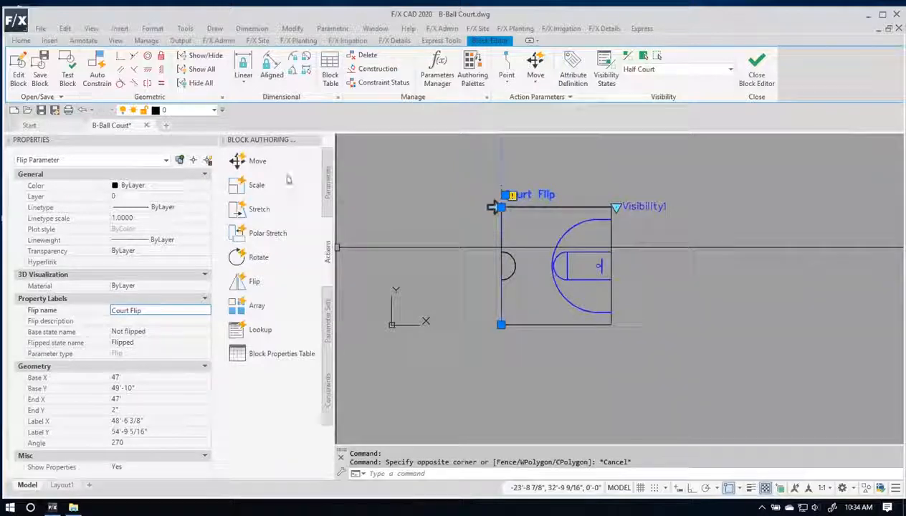
{"action": "left_click", "coordinate": [239, 283]}
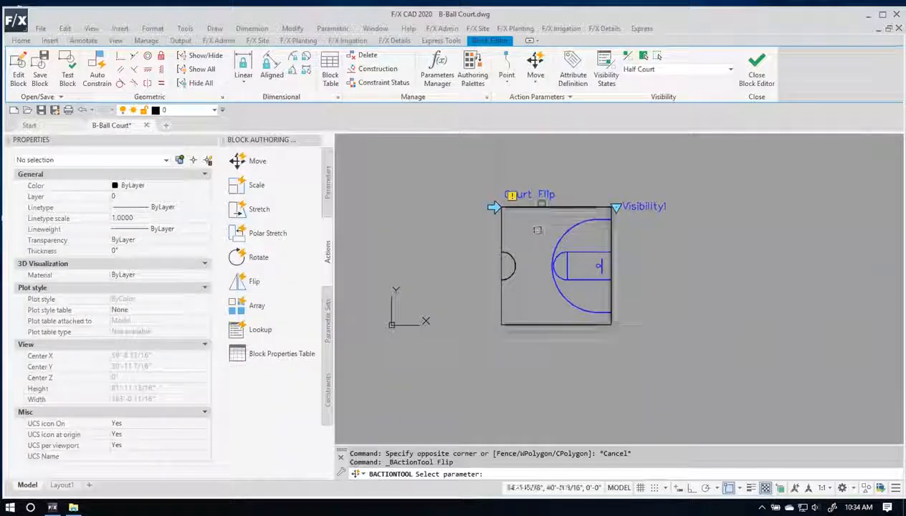
{"action": "left_click", "coordinate": [531, 194]}
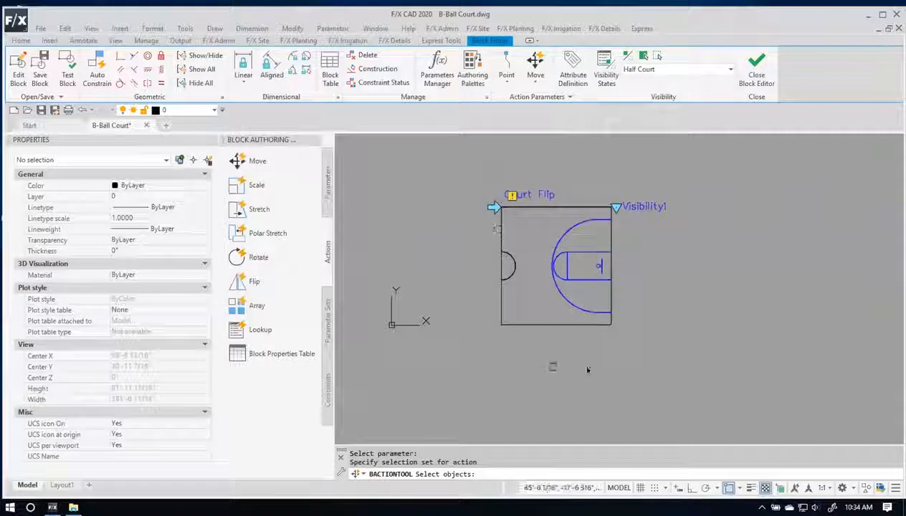
{"action": "left_click", "coordinate": [637, 352]}
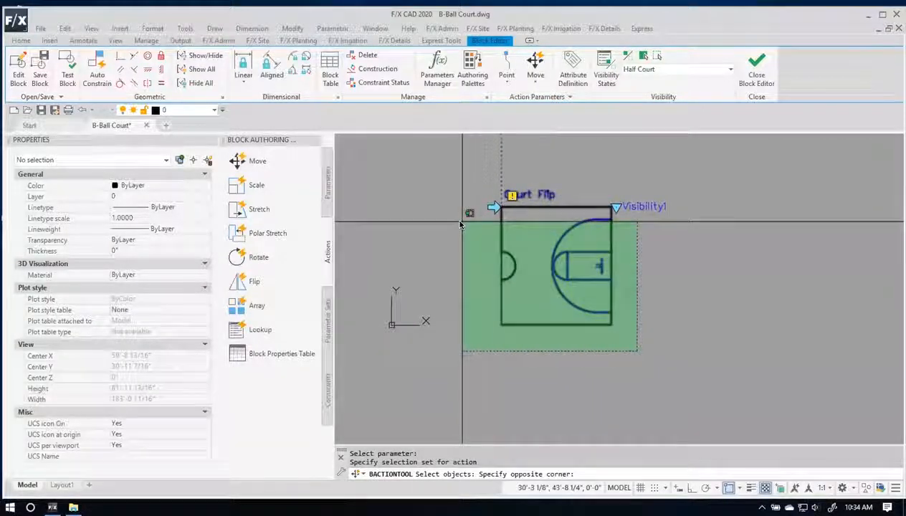
{"action": "left_click", "coordinate": [459, 224]}
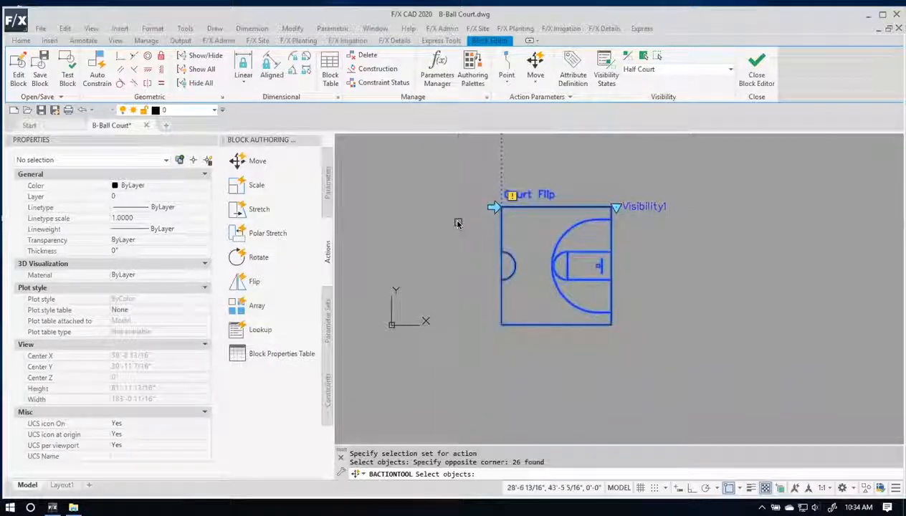
{"action": "key", "text": "Return"}
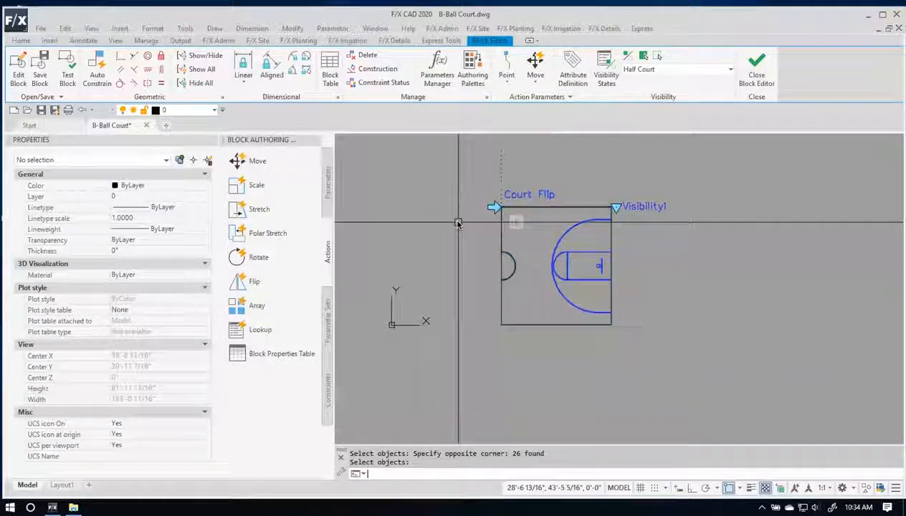
Open the block for testing and switch the court's visibility state to Half Court.
{"action": "left_click", "coordinate": [65, 66]}
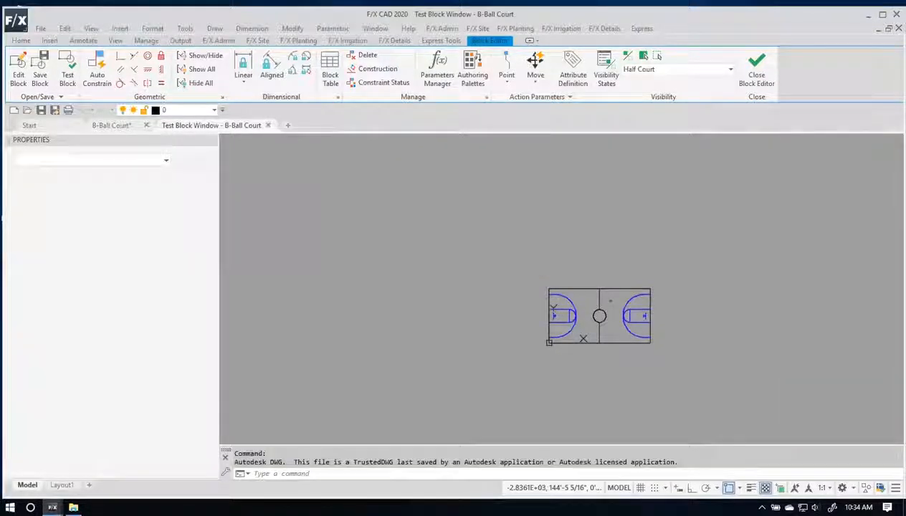
{"action": "left_click", "coordinate": [622, 290]}
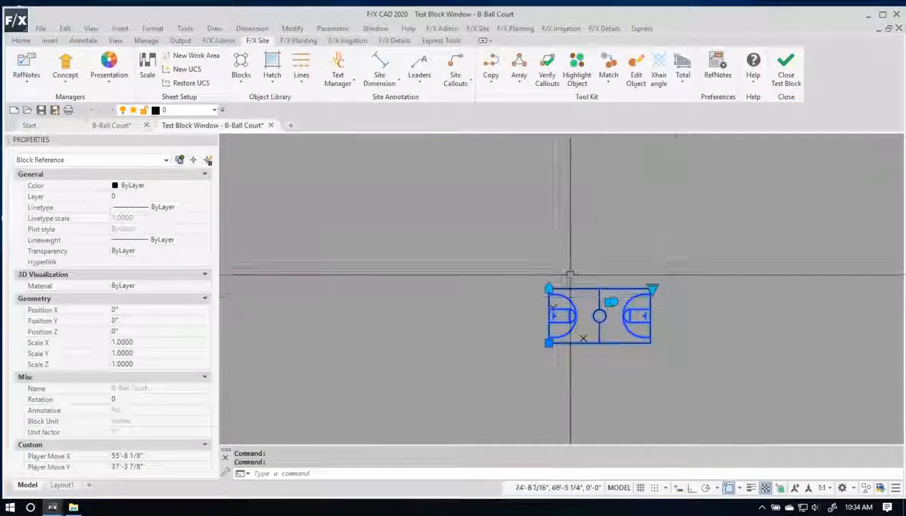
{"action": "scroll", "coordinate": [647, 329], "scroll_direction": "up", "scroll_amount": 5}
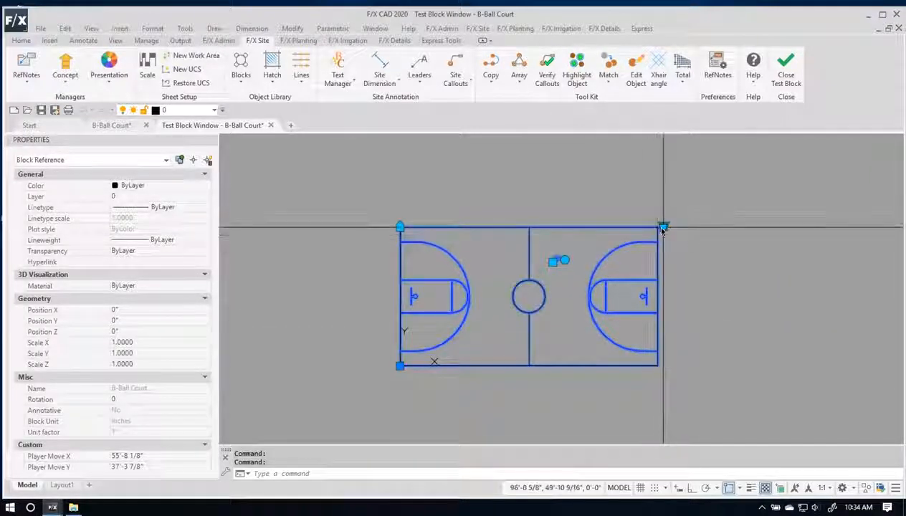
{"action": "left_click", "coordinate": [663, 228]}
{"action": "left_click", "coordinate": [685, 249]}
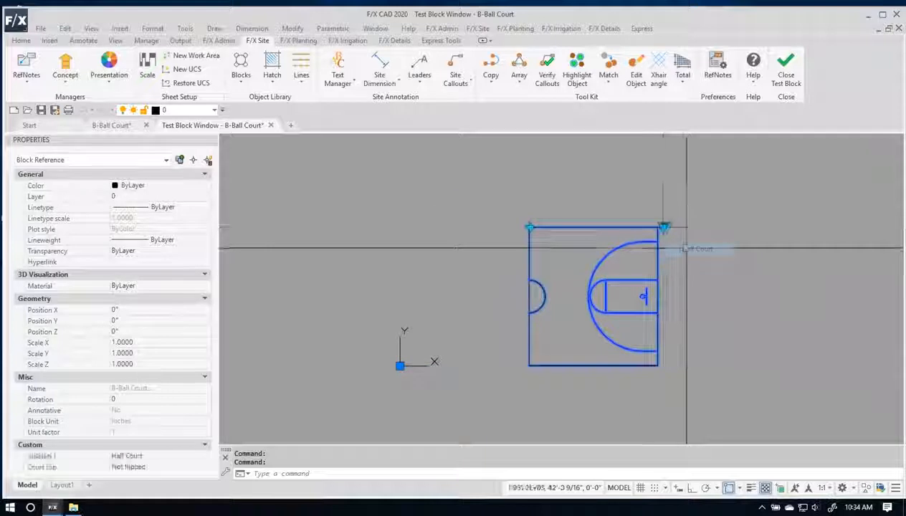
Test the Court Flip control by flipping the half court about its centre line.
{"action": "key", "text": "Escape"}
{"action": "left_click", "coordinate": [530, 231]}
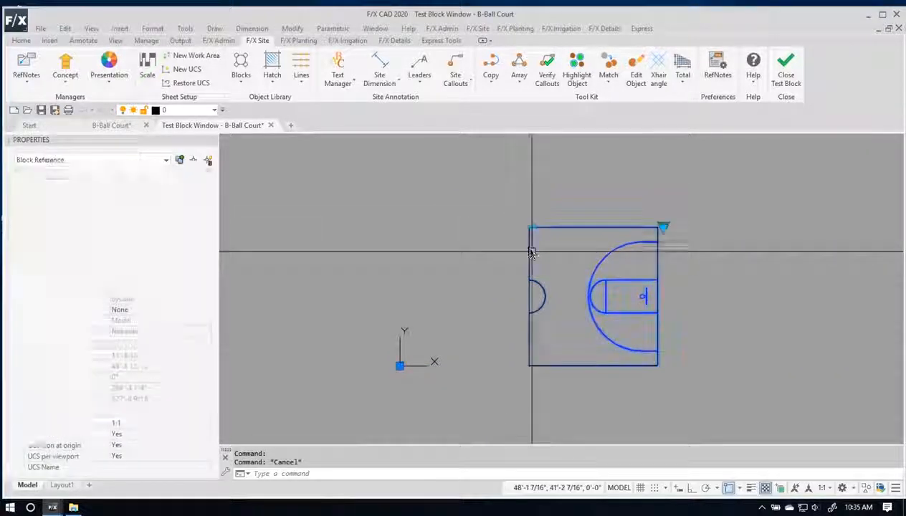
{"action": "left_click", "coordinate": [530, 229]}
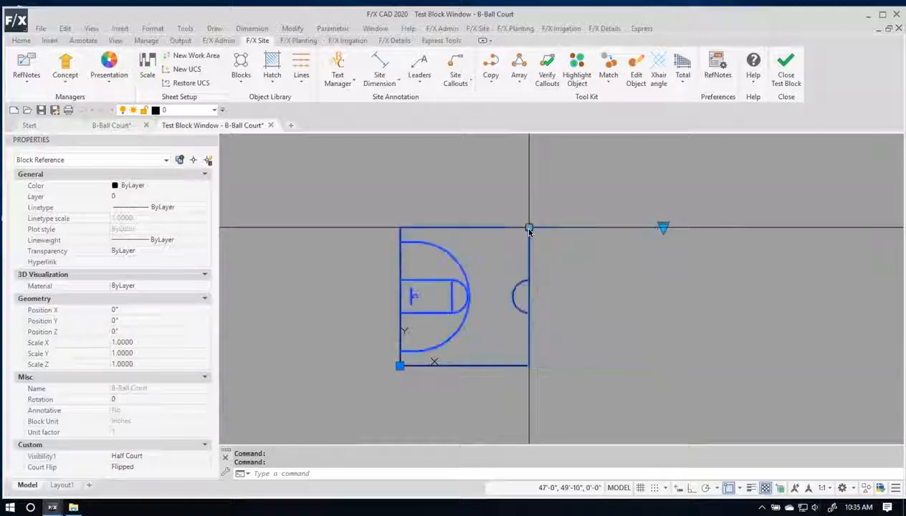
Switch the test block to the full-court state and back to Half Court, and close the block test.
{"action": "left_click", "coordinate": [661, 228]}
{"action": "left_click", "coordinate": [670, 236]}
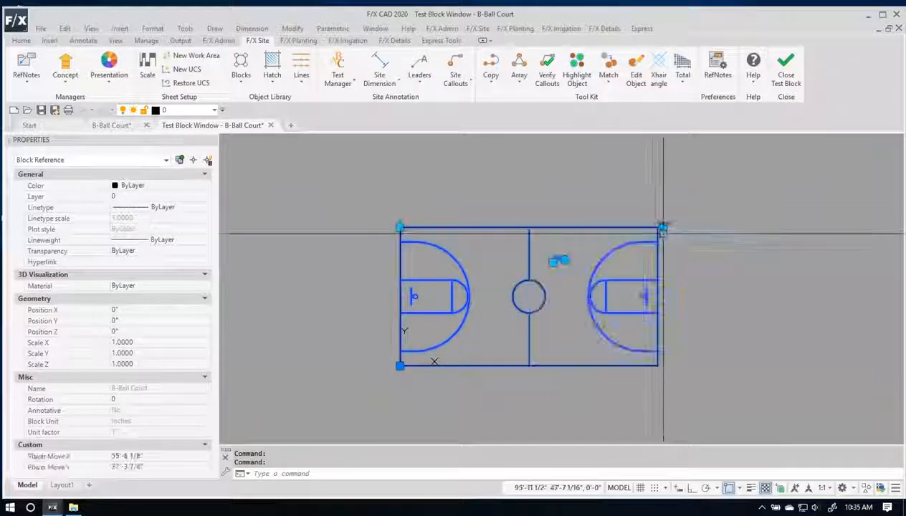
{"action": "left_click", "coordinate": [663, 229]}
{"action": "left_click", "coordinate": [697, 247]}
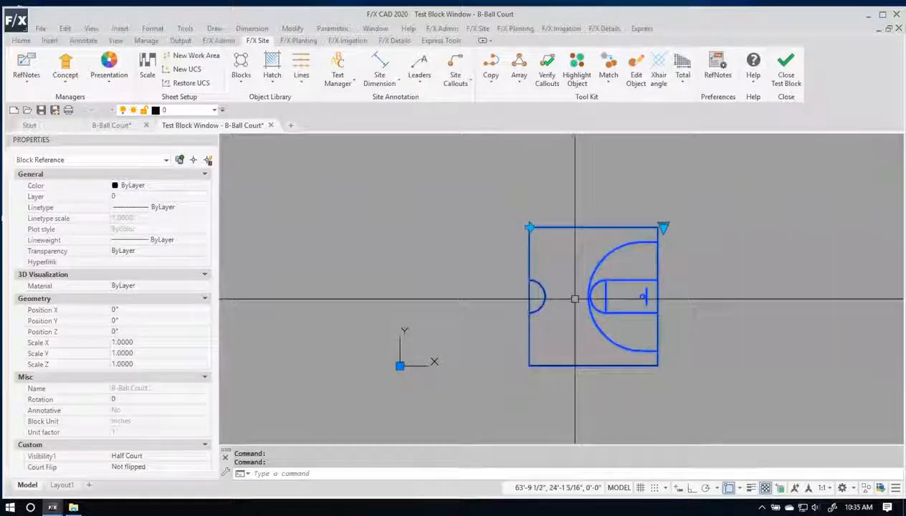
{"action": "left_click", "coordinate": [775, 77]}
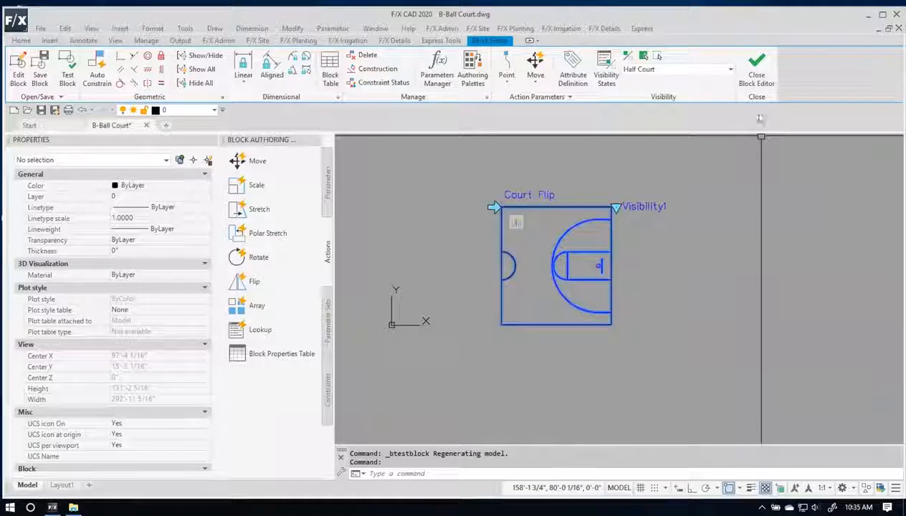
Regenerate the model display in the block editor.
{"action": "scroll", "coordinate": [606, 293], "scroll_direction": "up", "scroll_amount": 2}
{"action": "scroll", "coordinate": [602, 293], "scroll_direction": "down", "scroll_amount": 2}
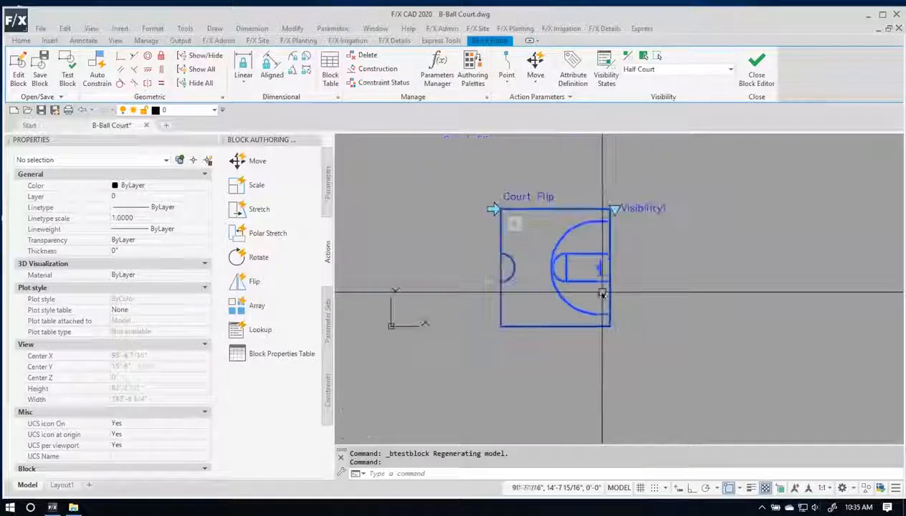
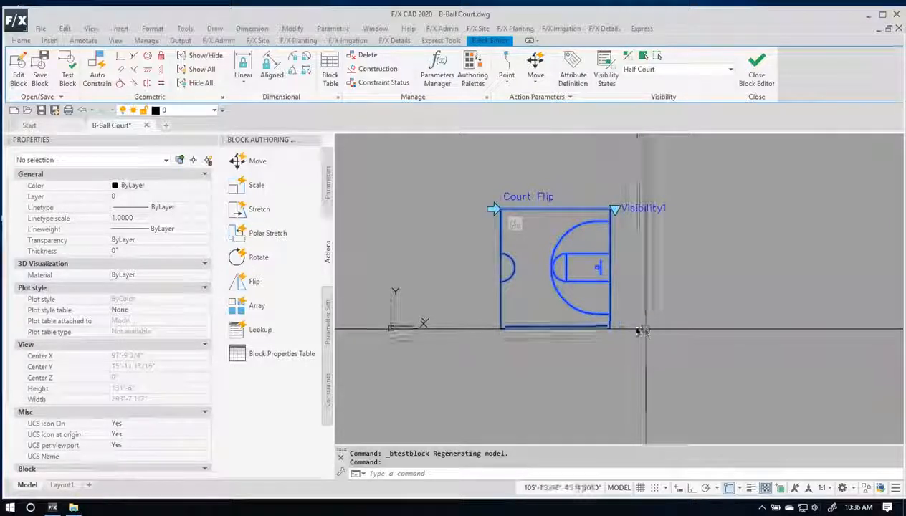
{"action": "scroll", "coordinate": [636, 328], "scroll_direction": "up", "scroll_amount": 3}
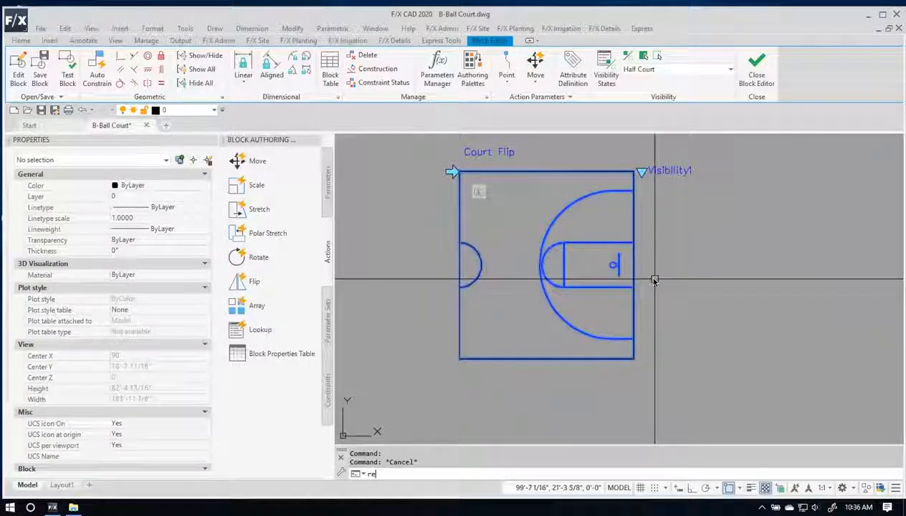
{"action": "key", "text": "Return"}
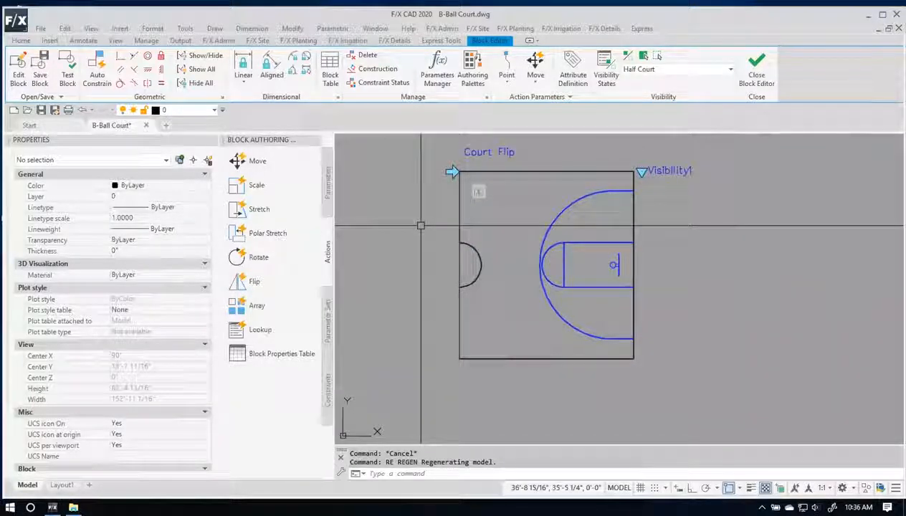
Draw a rectangle around the half court, about 1' outside its outline, with object snap off for the second corner.
{"action": "type", "text": "rec"}
{"action": "key", "text": "Return"}
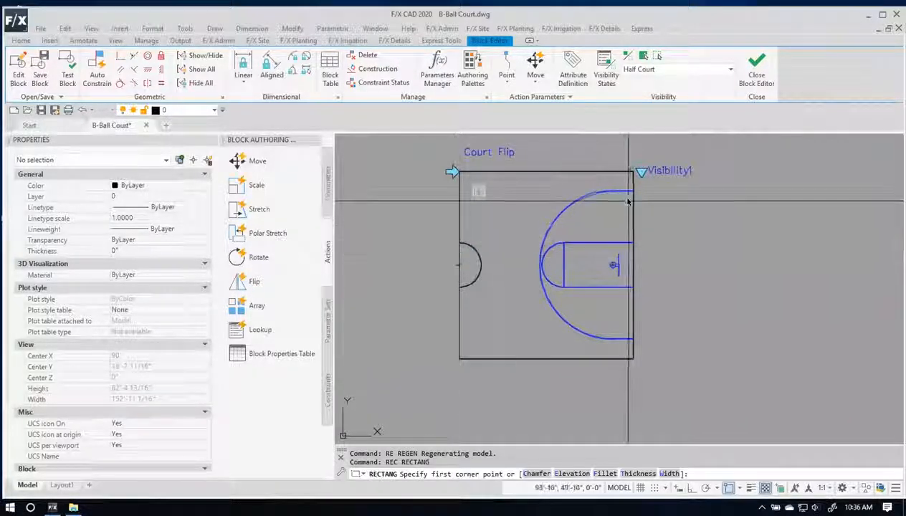
{"action": "scroll", "coordinate": [450, 159], "scroll_direction": "up", "scroll_amount": 2}
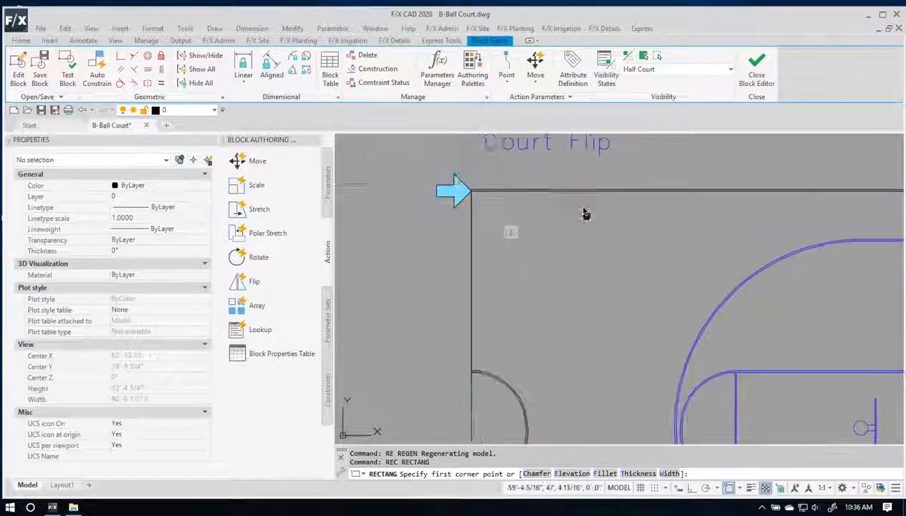
{"action": "scroll", "coordinate": [609, 243], "scroll_direction": "down", "scroll_amount": 4}
{"action": "scroll", "coordinate": [627, 337], "scroll_direction": "up", "scroll_amount": 6}
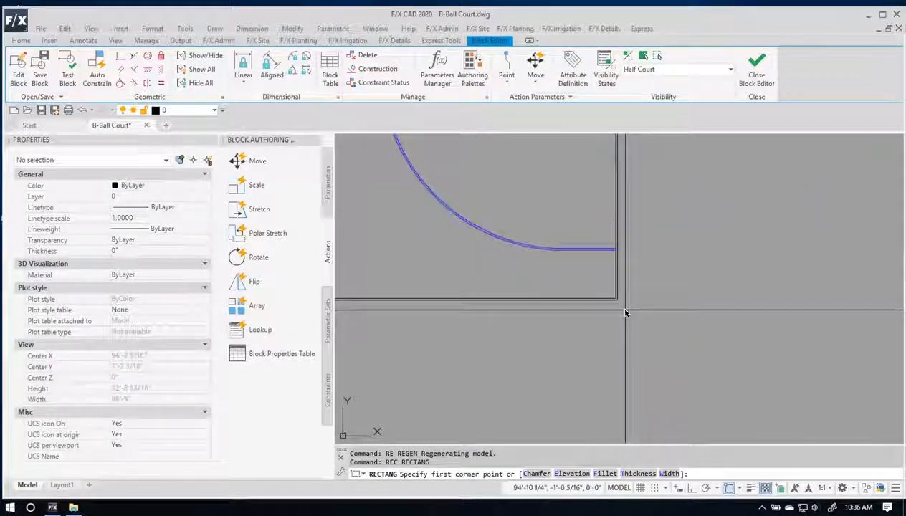
{"action": "left_click", "coordinate": [629, 313]}
{"action": "scroll", "coordinate": [628, 311], "scroll_direction": "down", "scroll_amount": 5}
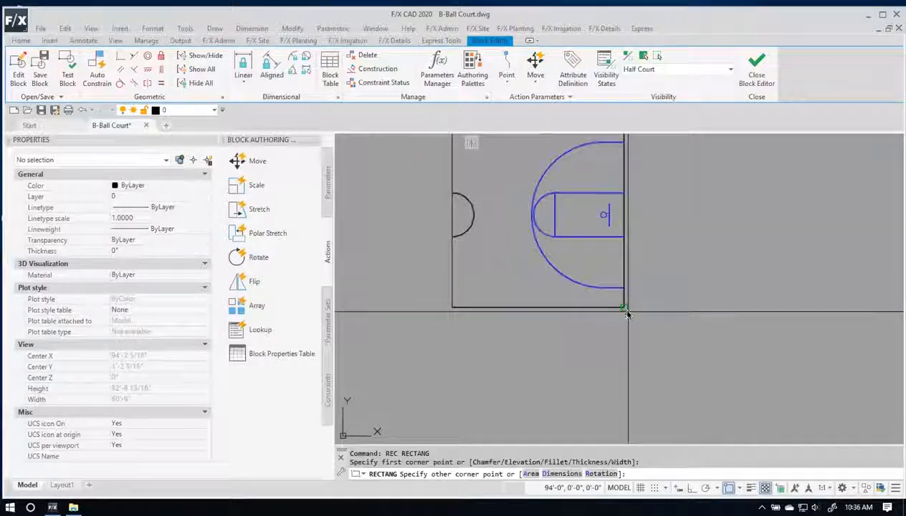
{"action": "scroll", "coordinate": [573, 280], "scroll_direction": "down", "scroll_amount": 3}
{"action": "scroll", "coordinate": [534, 214], "scroll_direction": "up", "scroll_amount": 6}
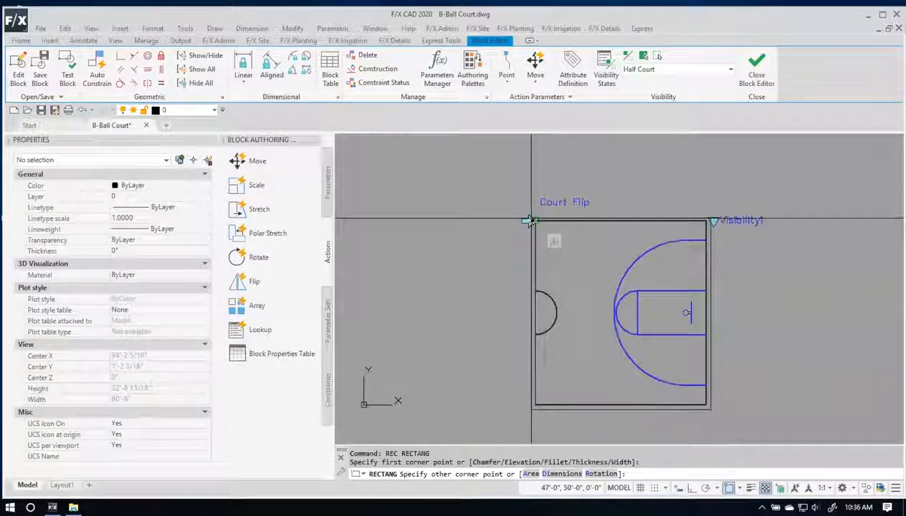
{"action": "key", "text": "F3"}
{"action": "scroll", "coordinate": [531, 214], "scroll_direction": "up", "scroll_amount": 2}
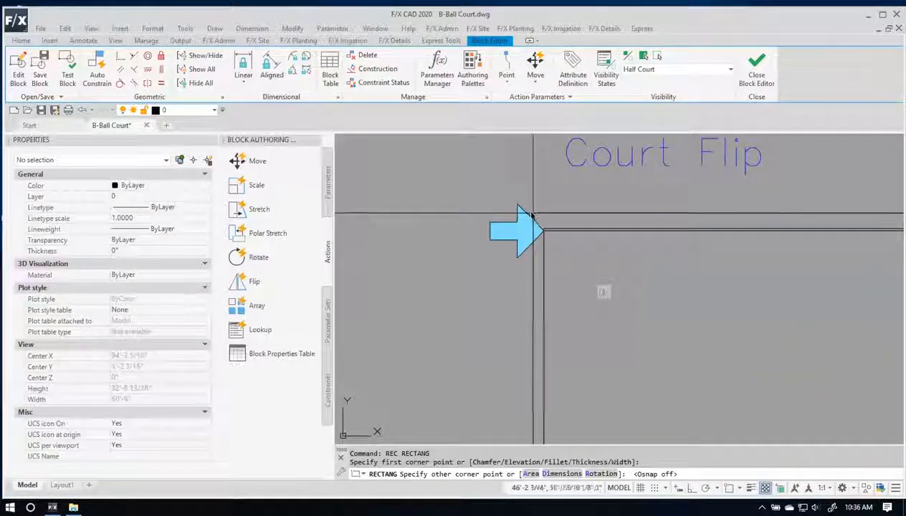
{"action": "scroll", "coordinate": [530, 219], "scroll_direction": "down", "scroll_amount": 6}
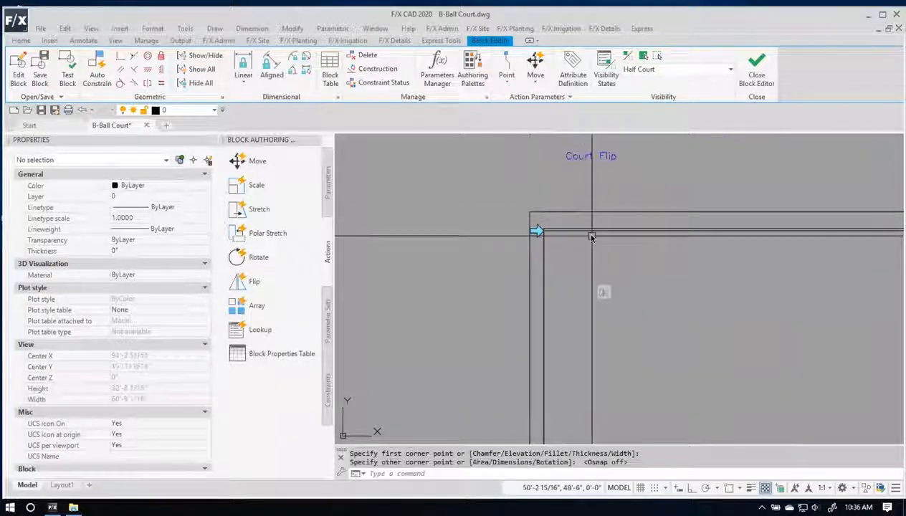
{"action": "scroll", "coordinate": [695, 346], "scroll_direction": "up", "scroll_amount": 5}
{"action": "key", "text": "Escape"}
Add a polar parameter from the outer rectangle's geometric center to its lower-right corner, with object snap on and the label below the court.
{"action": "scroll", "coordinate": [695, 347], "scroll_direction": "down", "scroll_amount": 4}
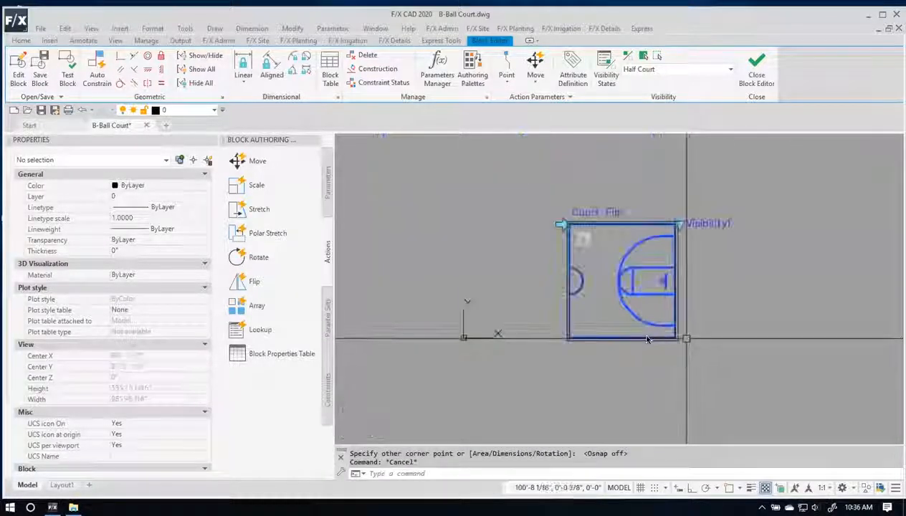
{"action": "scroll", "coordinate": [727, 334], "scroll_direction": "up", "scroll_amount": 2}
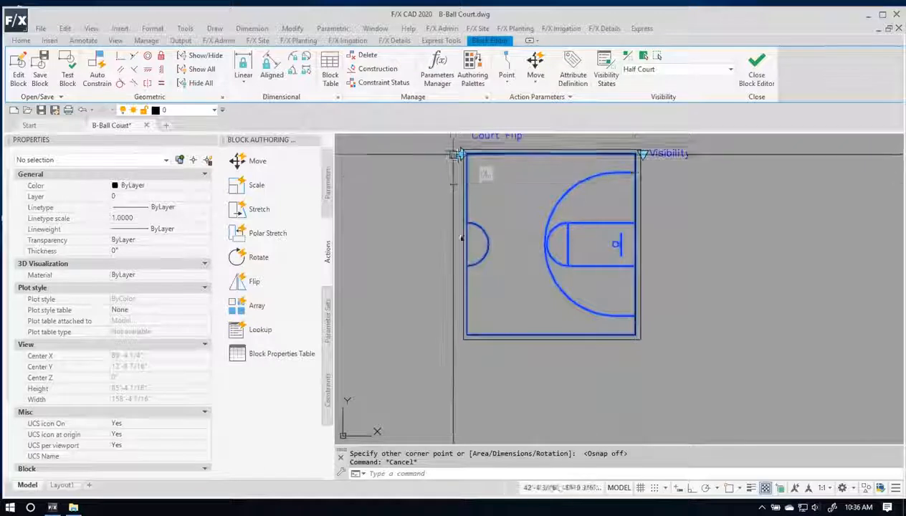
{"action": "scroll", "coordinate": [604, 172], "scroll_direction": "down", "scroll_amount": 2}
{"action": "middle_click_drag", "start_coordinate": [604, 172], "coordinate": [587, 187]}
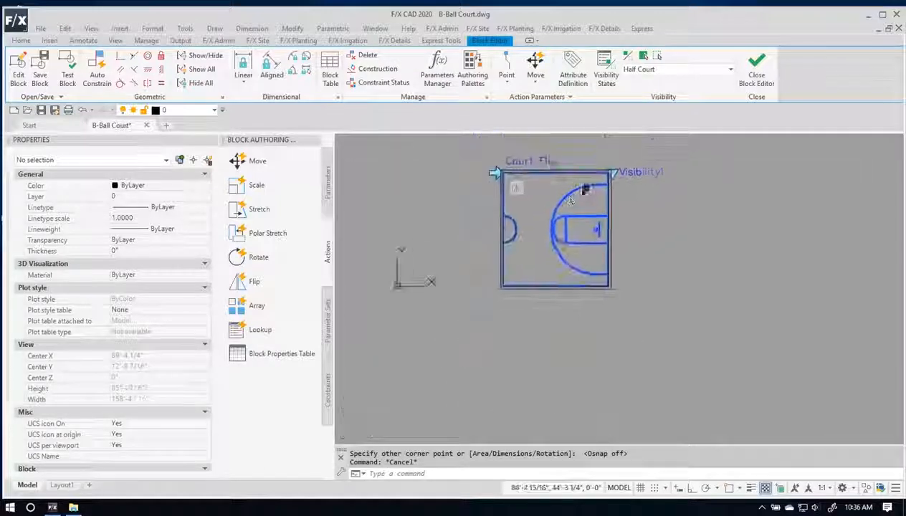
{"action": "scroll", "coordinate": [587, 187], "scroll_direction": "up", "scroll_amount": 2}
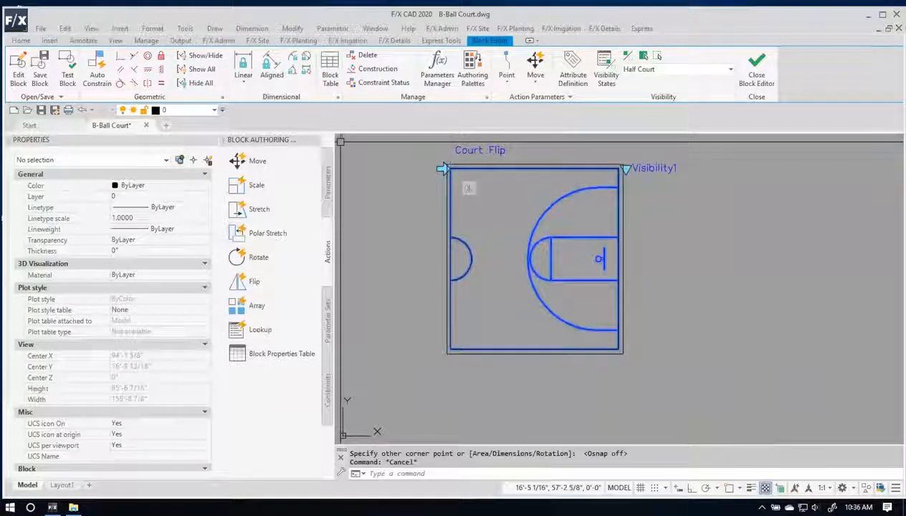
{"action": "left_click", "coordinate": [326, 184]}
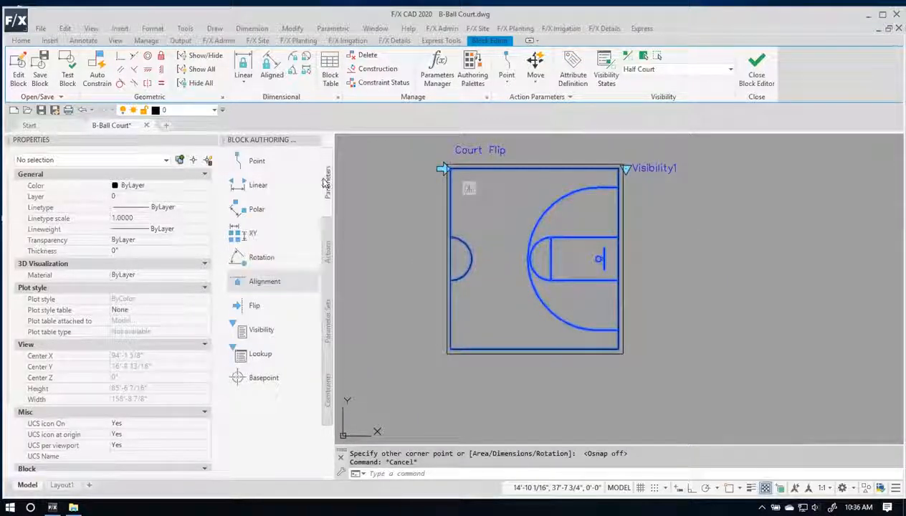
{"action": "left_click", "coordinate": [267, 210]}
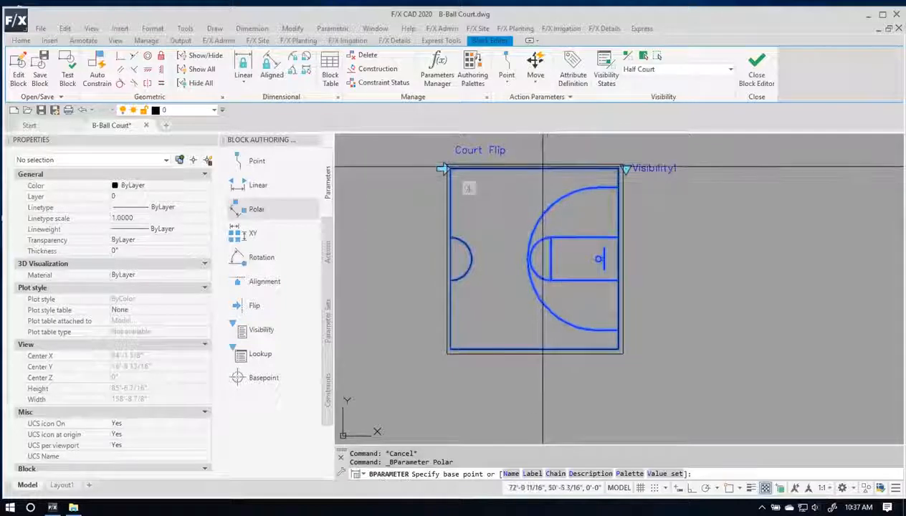
{"action": "key", "text": "F3"}
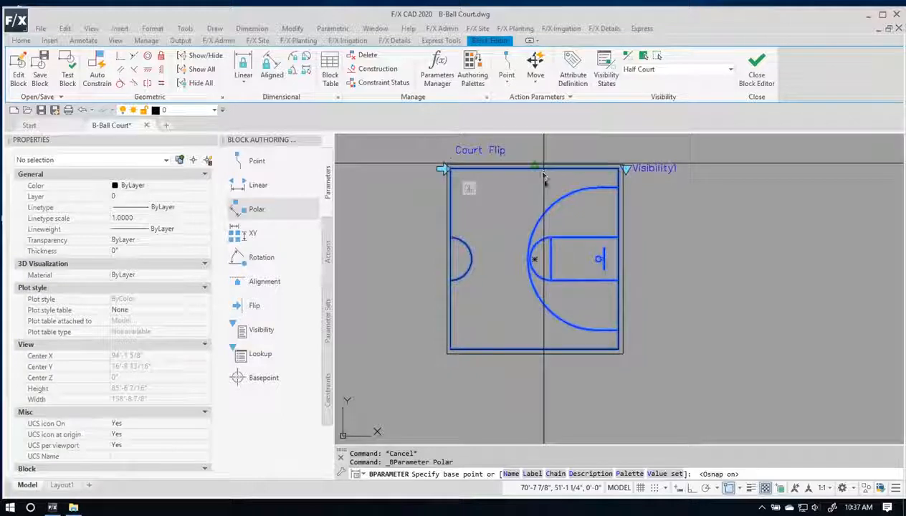
{"action": "left_click", "coordinate": [534, 262]}
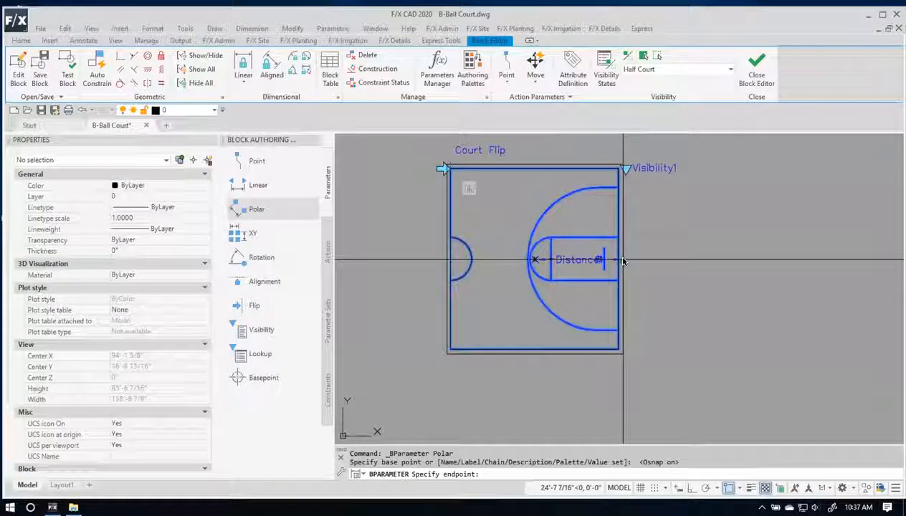
{"action": "left_click", "coordinate": [622, 355]}
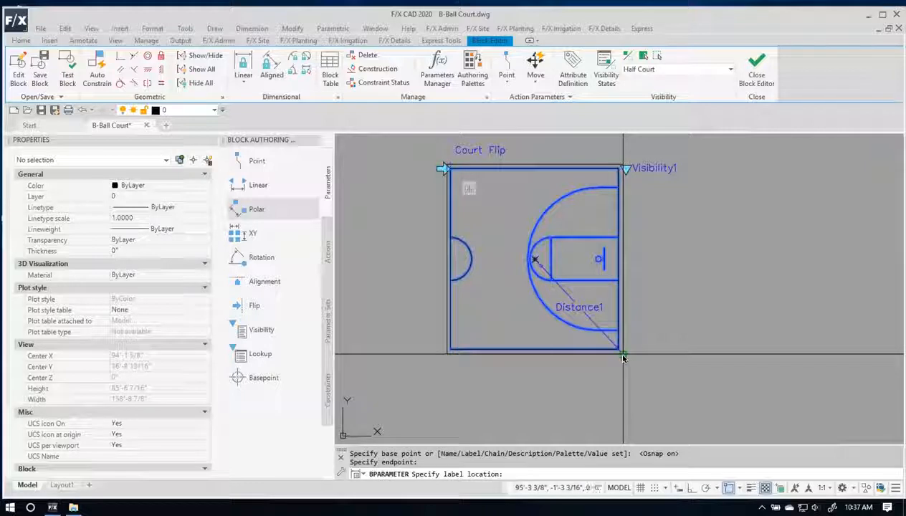
{"action": "left_click", "coordinate": [542, 414]}
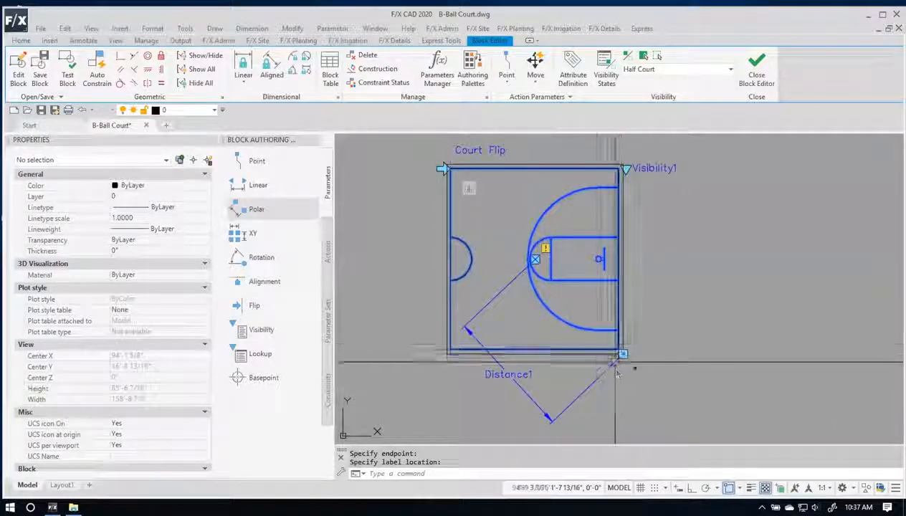
Name the polar parameter's distance "Offset Boundary" and deselect it.
{"action": "left_click", "coordinate": [517, 373]}
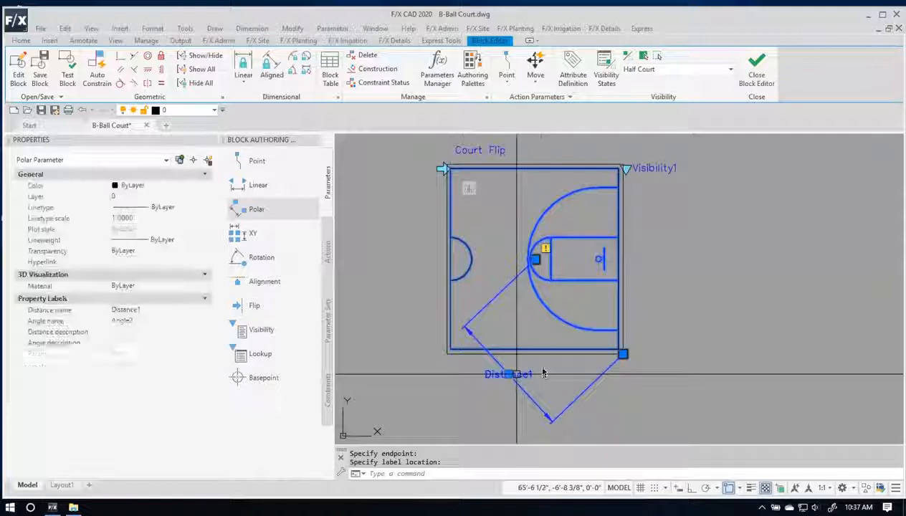
{"action": "left_click", "coordinate": [133, 309]}
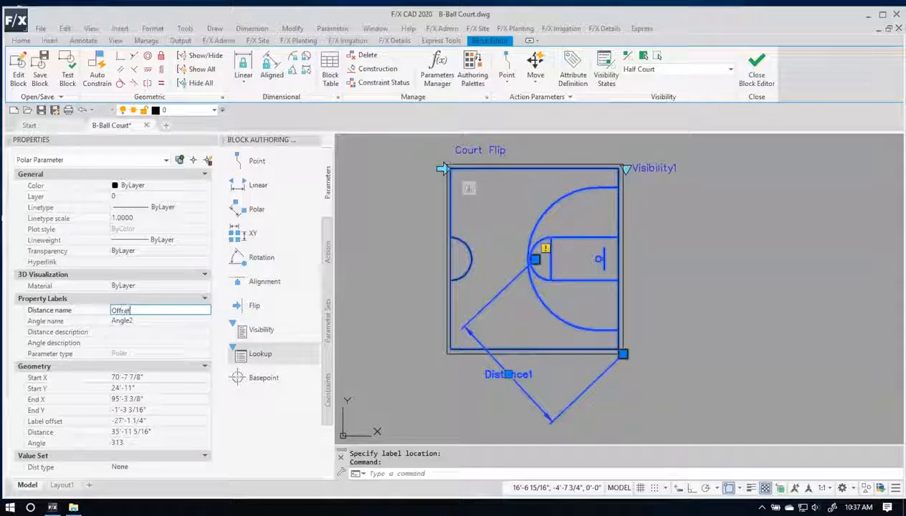
{"action": "type", "text": "Offset Boundary"}
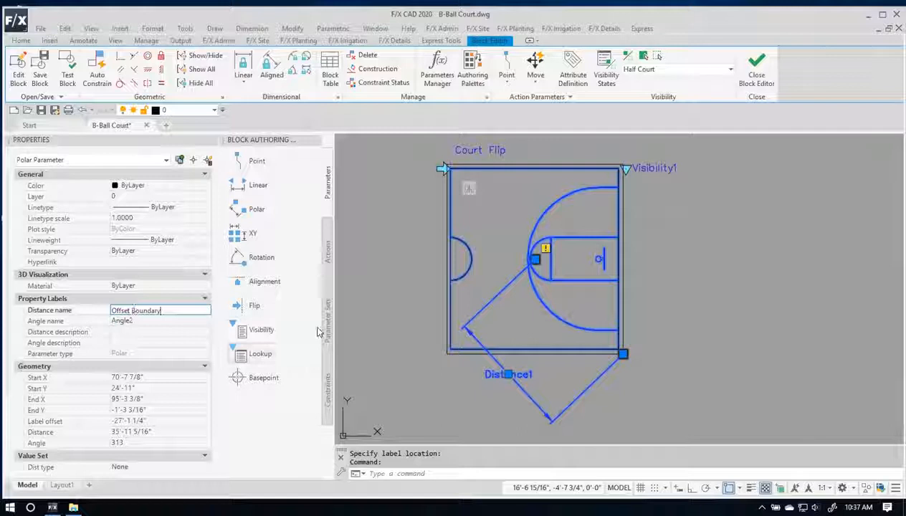
{"action": "left_click", "coordinate": [349, 313]}
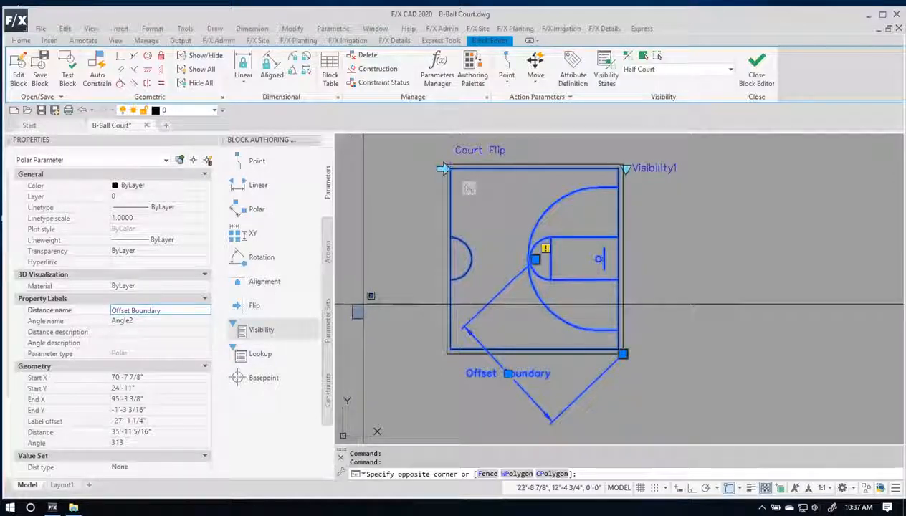
{"action": "key", "text": "Escape"}
{"action": "middle_click_drag", "start_coordinate": [534, 374], "coordinate": [527, 304]}
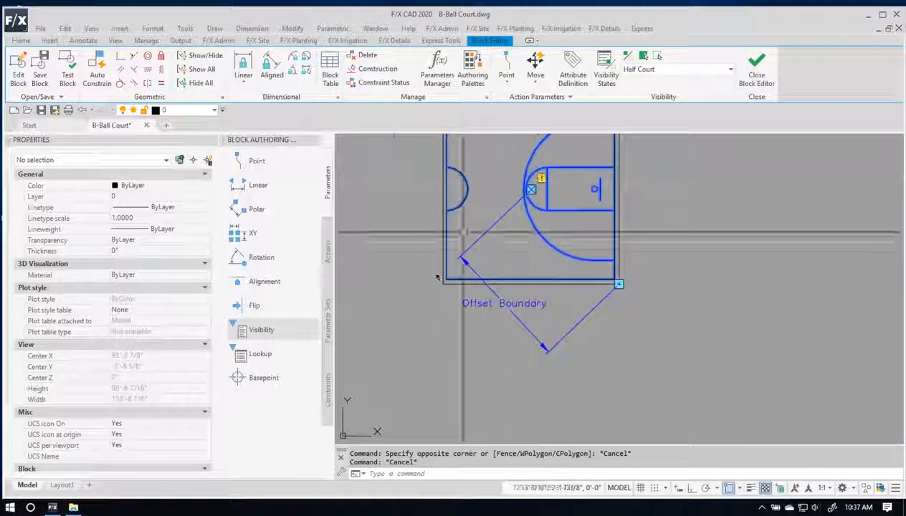
Attach a Scale action to the Offset Boundary parameter with the outer rectangle as its only selected object.
{"action": "left_click", "coordinate": [327, 251]}
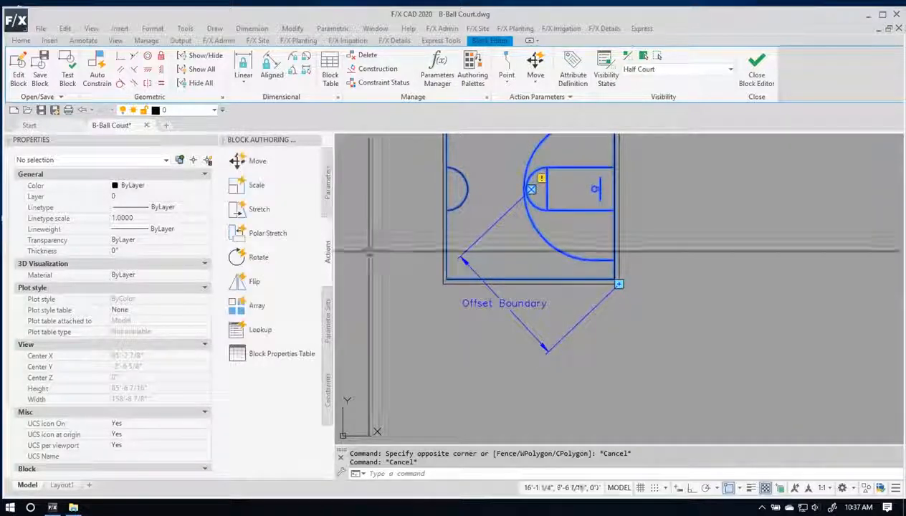
{"action": "left_click", "coordinate": [280, 184]}
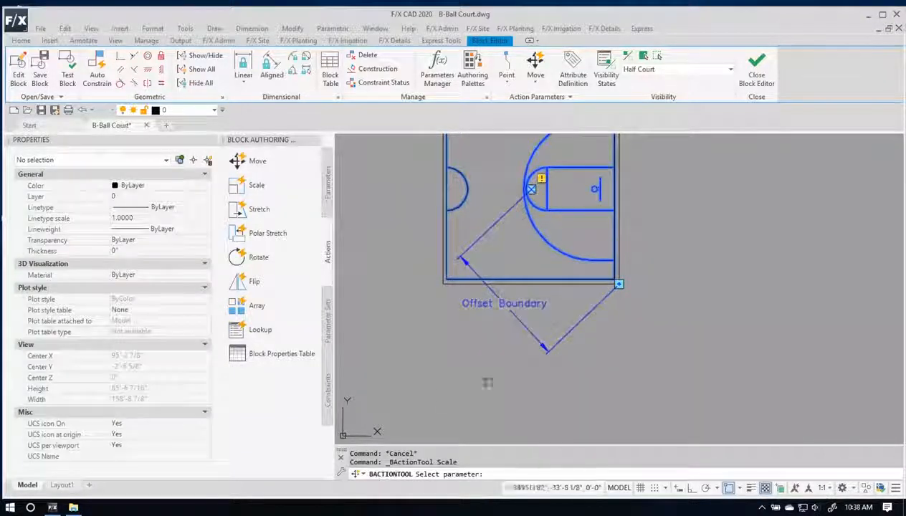
{"action": "left_click", "coordinate": [492, 303]}
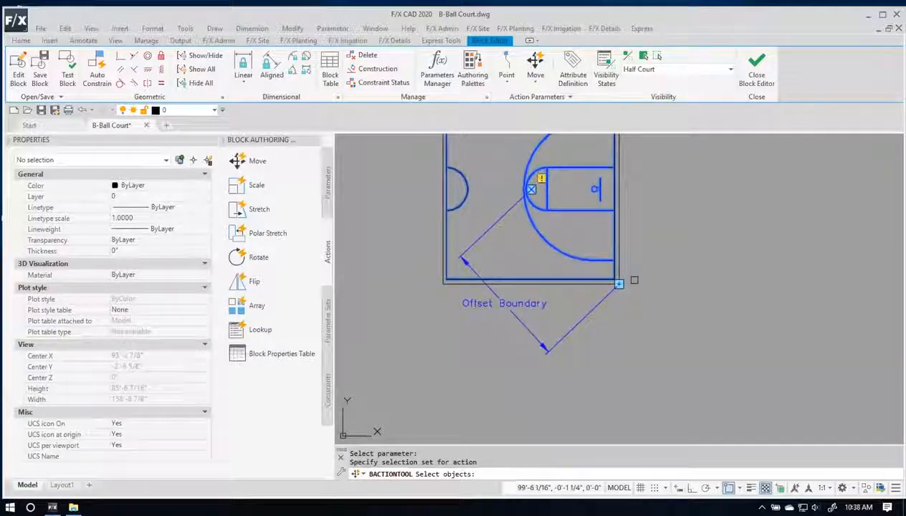
{"action": "middle_click_drag", "start_coordinate": [595, 215], "coordinate": [580, 266]}
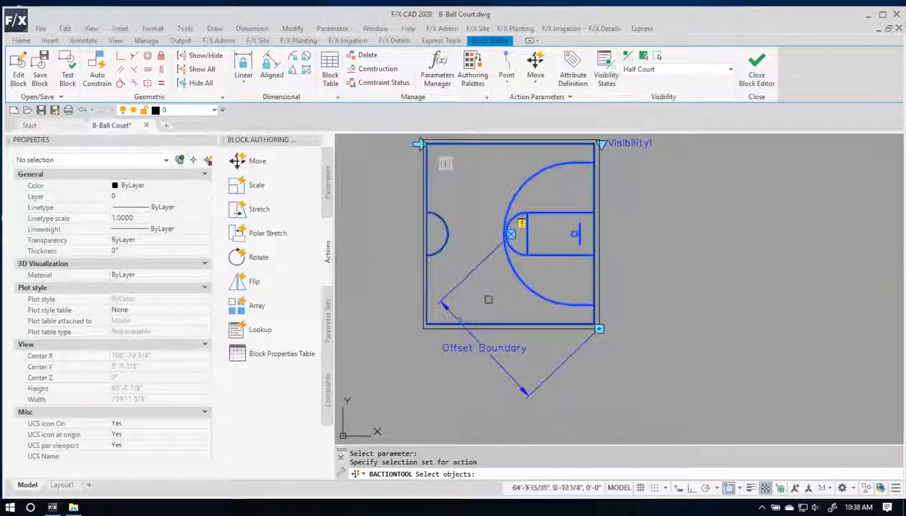
{"action": "left_click", "coordinate": [601, 253]}
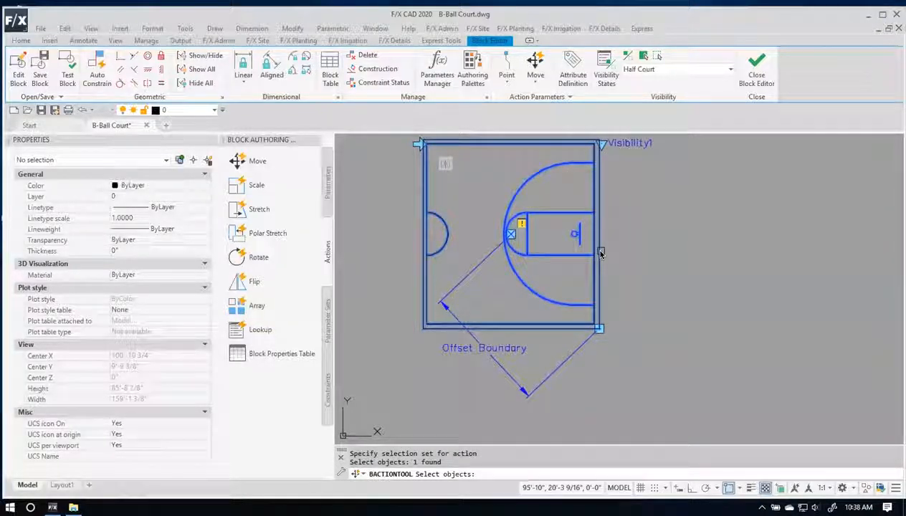
{"action": "key", "text": "Return"}
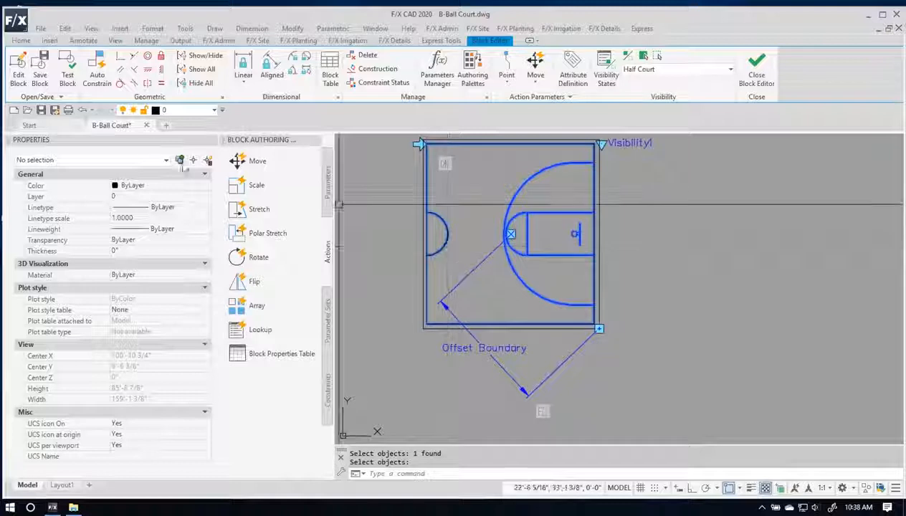
Open the block test and switch the test block to the Half Court state.
{"action": "left_click", "coordinate": [68, 72]}
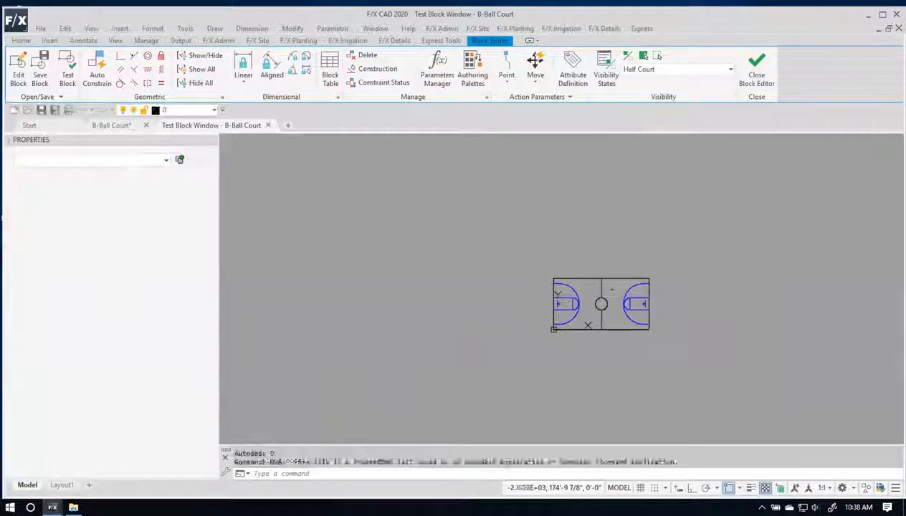
{"action": "scroll", "coordinate": [647, 311], "scroll_direction": "up", "scroll_amount": 3}
{"action": "left_click", "coordinate": [580, 257]}
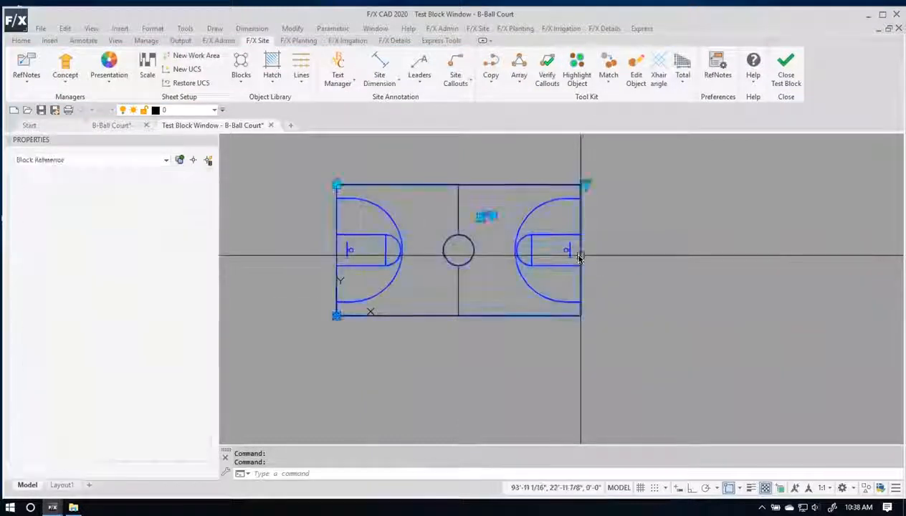
{"action": "left_click", "coordinate": [586, 186]}
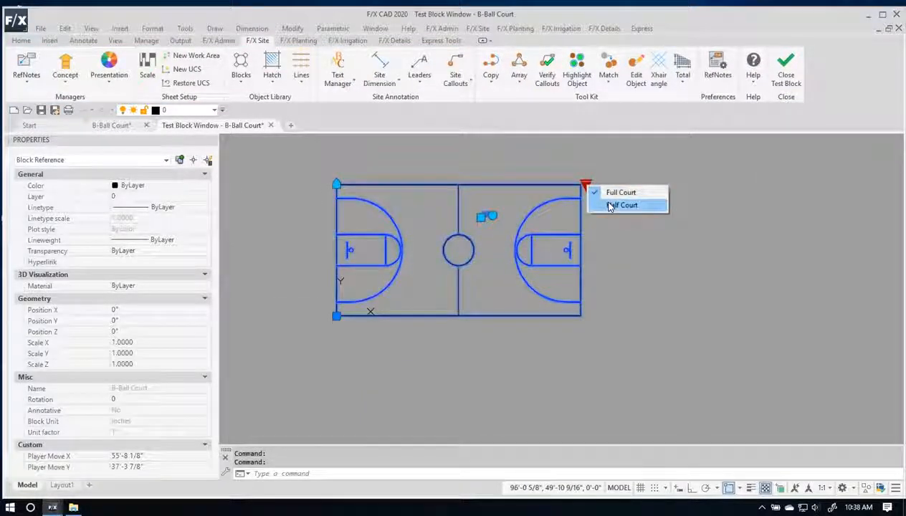
{"action": "left_click", "coordinate": [621, 205]}
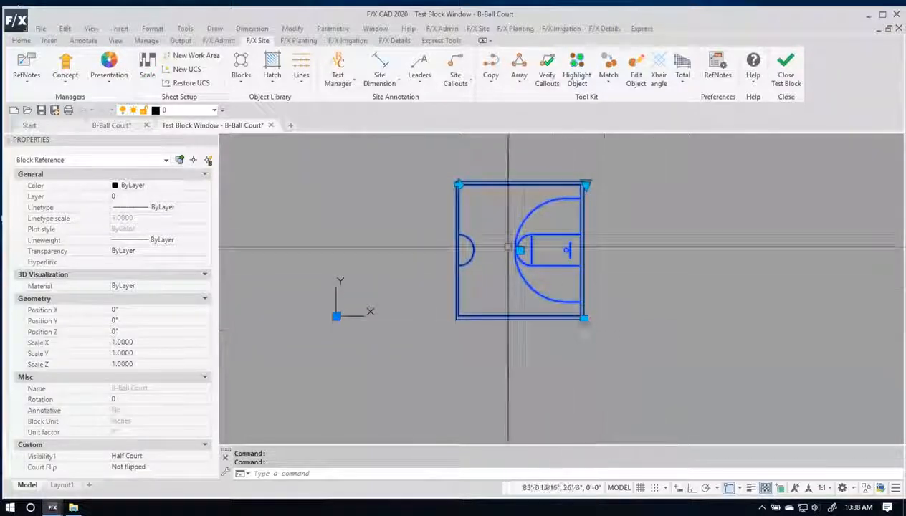
Test the Offset Boundary control by enlarging the outer rectangle around the half court and pulling it back in.
{"action": "left_click", "coordinate": [584, 319]}
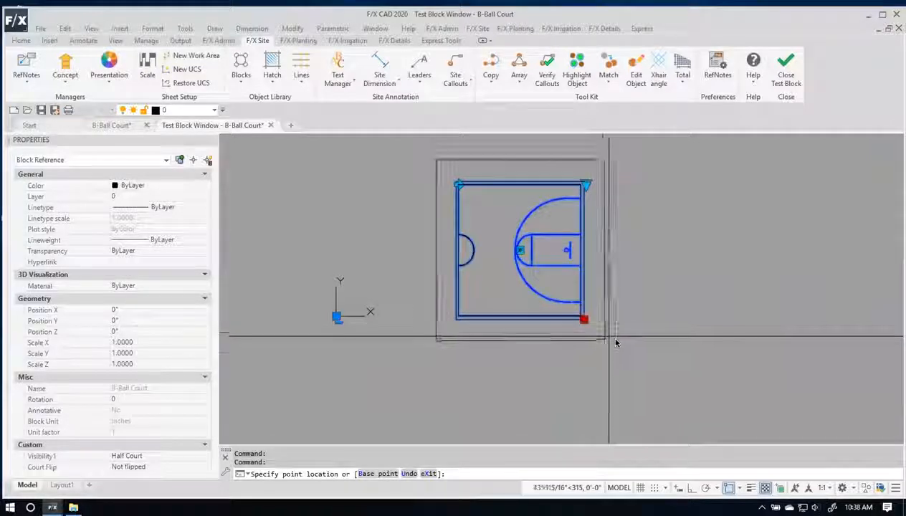
{"action": "left_click", "coordinate": [647, 359]}
{"action": "middle_click_drag", "start_coordinate": [722, 338], "coordinate": [663, 281]}
{"action": "scroll", "coordinate": [662, 284], "scroll_direction": "down", "scroll_amount": 4}
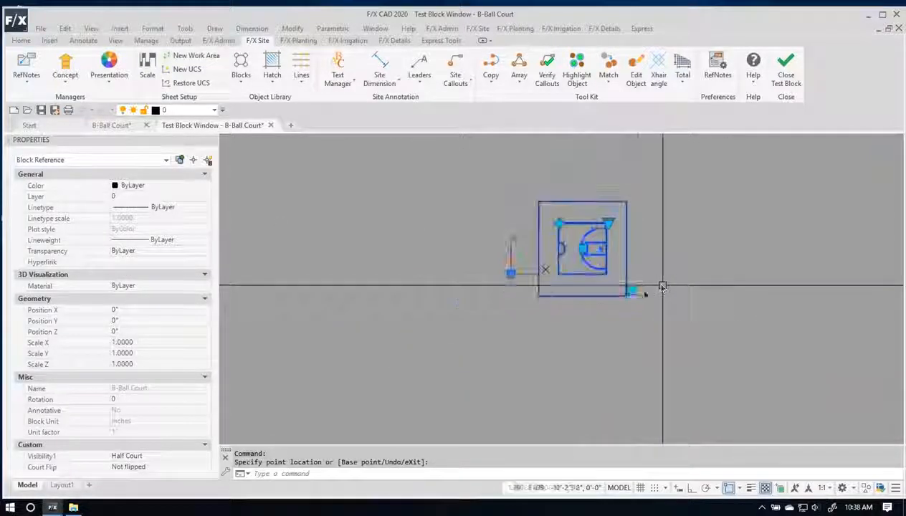
{"action": "scroll", "coordinate": [637, 288], "scroll_direction": "up", "scroll_amount": 4}
{"action": "left_click", "coordinate": [622, 290]}
{"action": "left_click", "coordinate": [582, 250]}
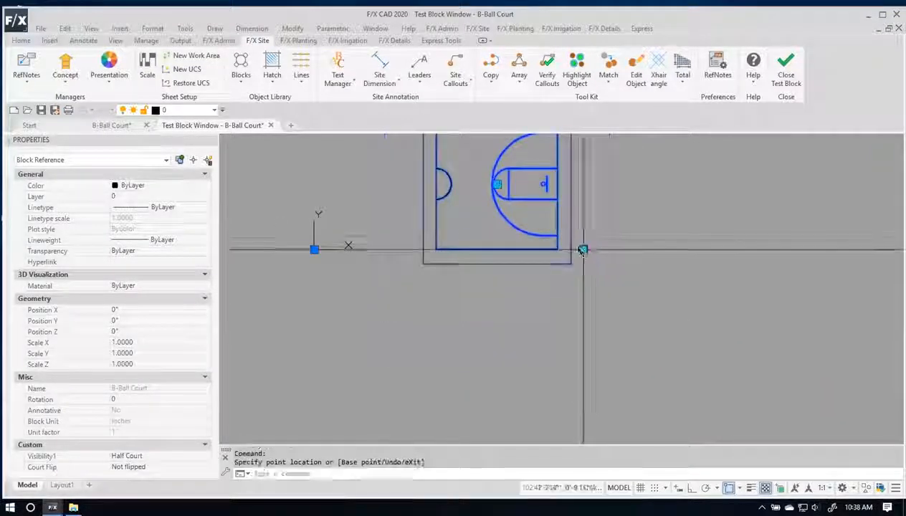
{"action": "middle_click_drag", "start_coordinate": [583, 249], "coordinate": [599, 290]}
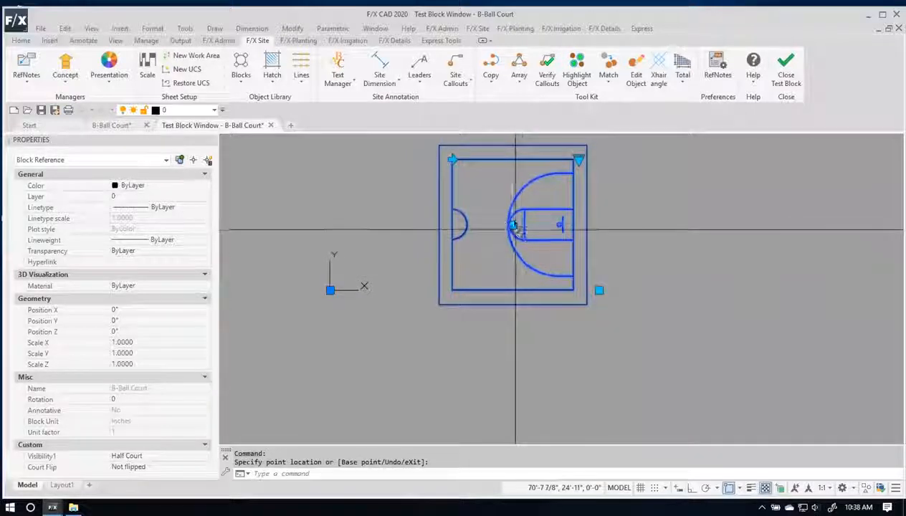
Enlarge the outer rectangle well beyond the half court in several stages with the Offset Boundary control, and shrink it close to the court again.
{"action": "left_click", "coordinate": [598, 290]}
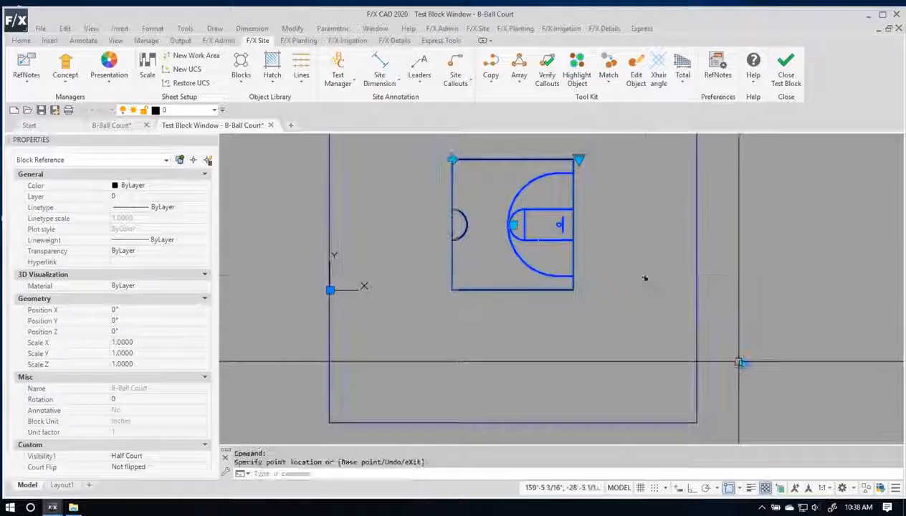
{"action": "scroll", "coordinate": [644, 278], "scroll_direction": "down", "scroll_amount": 4}
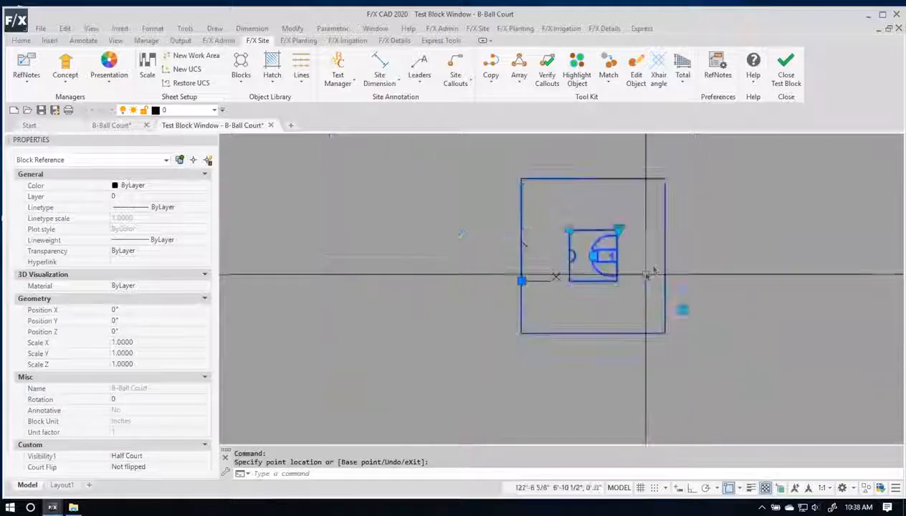
{"action": "left_click", "coordinate": [683, 311]}
{"action": "left_click", "coordinate": [750, 353]}
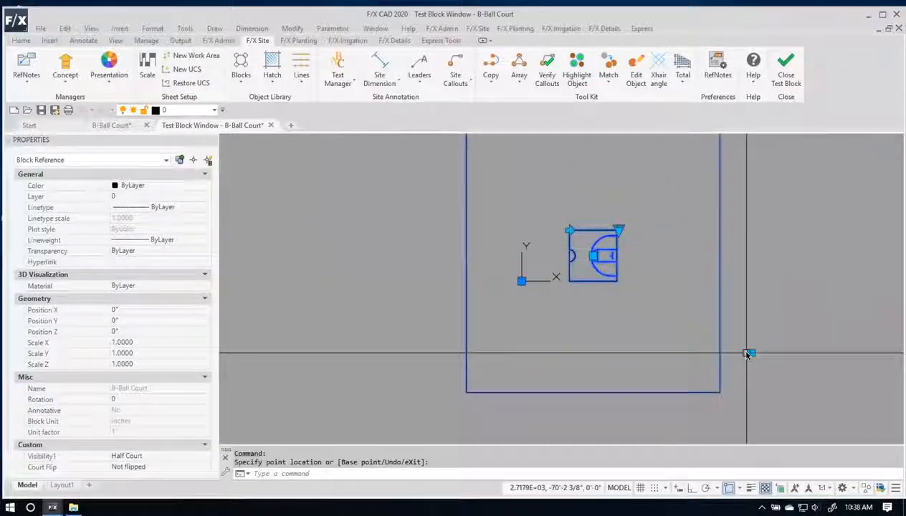
{"action": "left_click", "coordinate": [748, 354]}
{"action": "left_click", "coordinate": [649, 259]}
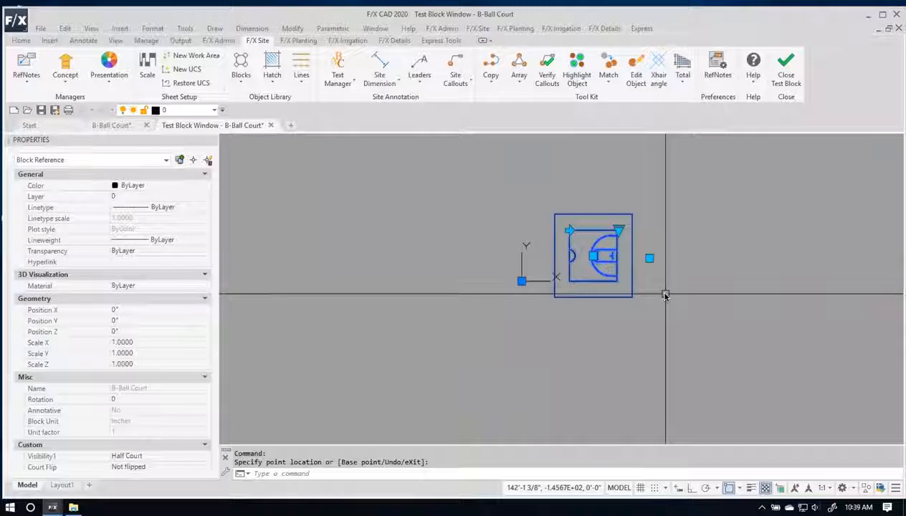
{"action": "scroll", "coordinate": [665, 295], "scroll_direction": "up", "scroll_amount": 3}
{"action": "scroll", "coordinate": [399, 277], "scroll_direction": "down", "scroll_amount": 3}
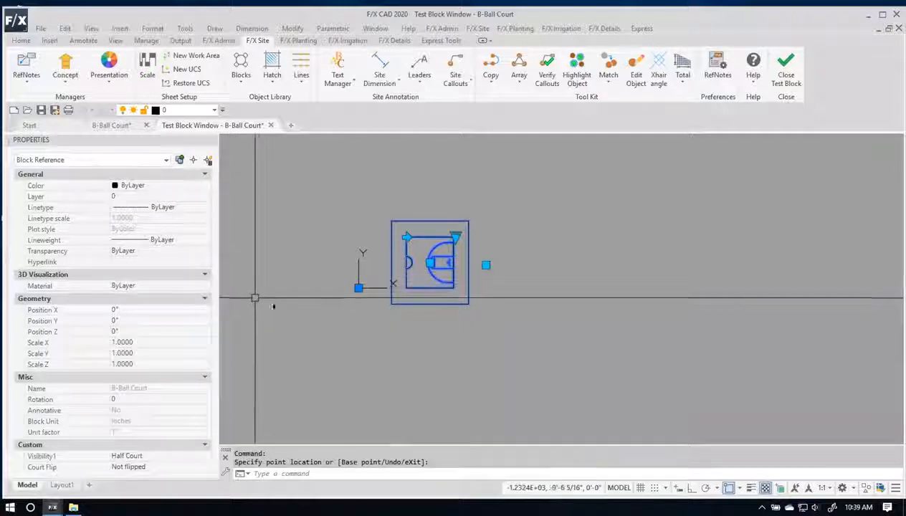
{"action": "left_click", "coordinate": [290, 128]}
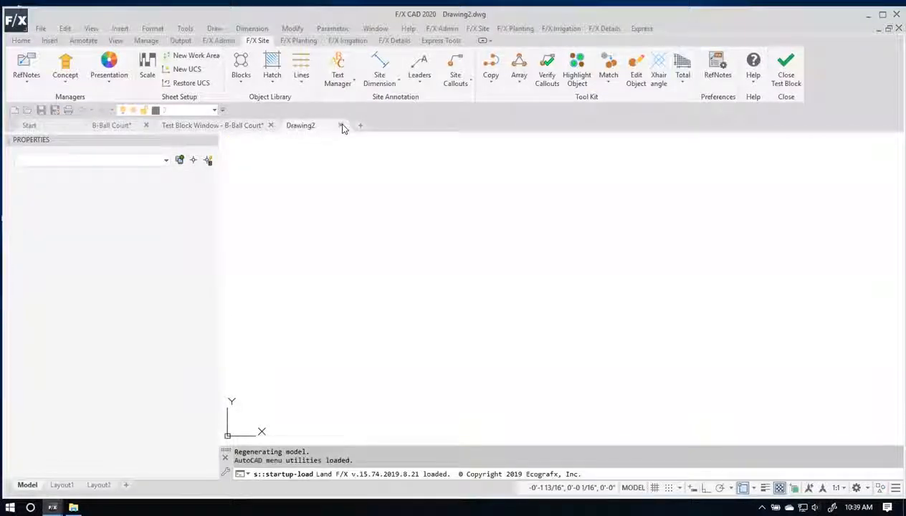
Close the blank Drawing2 and bring up the ParkingSpace drawing with nothing selected.
{"action": "left_click", "coordinate": [341, 125]}
{"action": "left_click", "coordinate": [457, 282]}
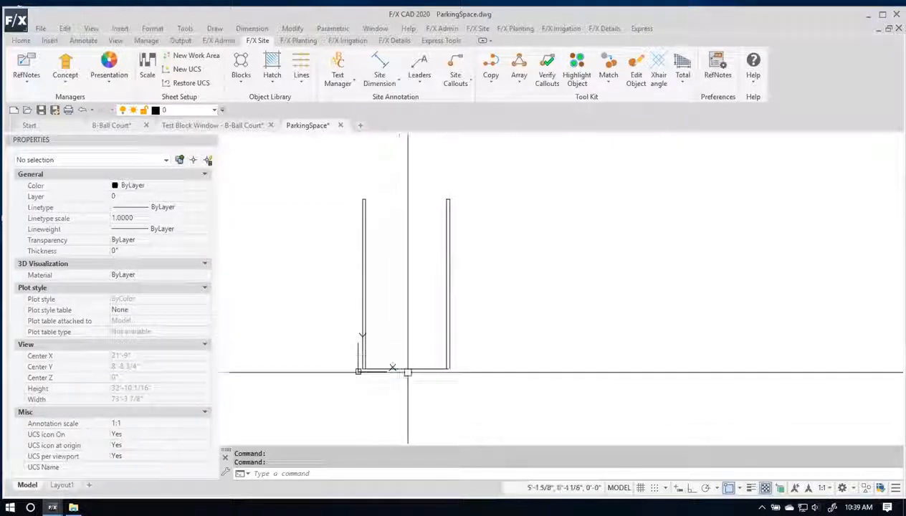
{"action": "left_click", "coordinate": [409, 369]}
{"action": "key", "text": "Escape"}
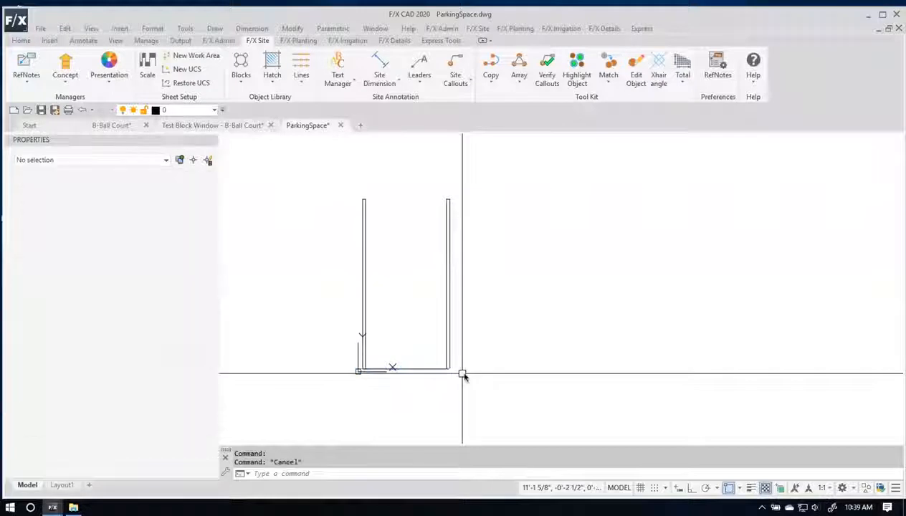
Convert all the parking stall lines into a block named Parking Space, with its base point at the left stripe's outer lower corner.
{"action": "left_click", "coordinate": [472, 378]}
{"action": "left_click", "coordinate": [315, 172]}
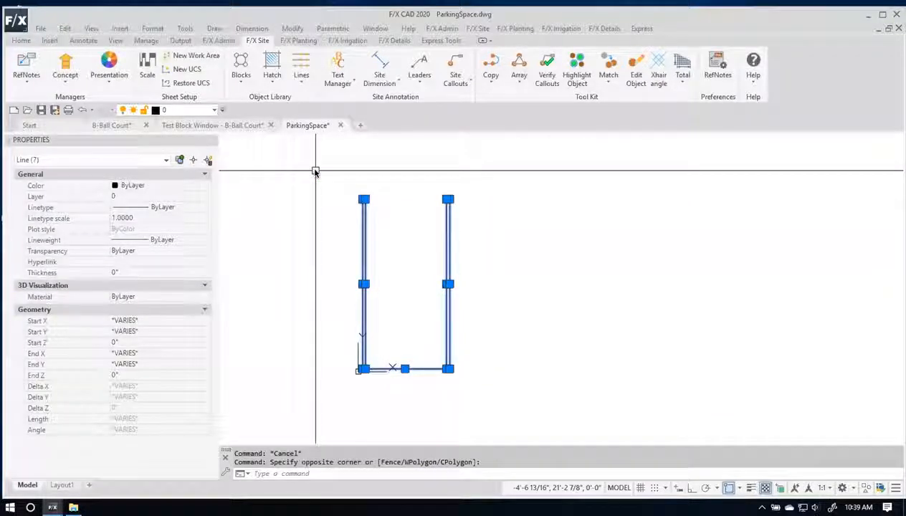
{"action": "type", "text": "block"}
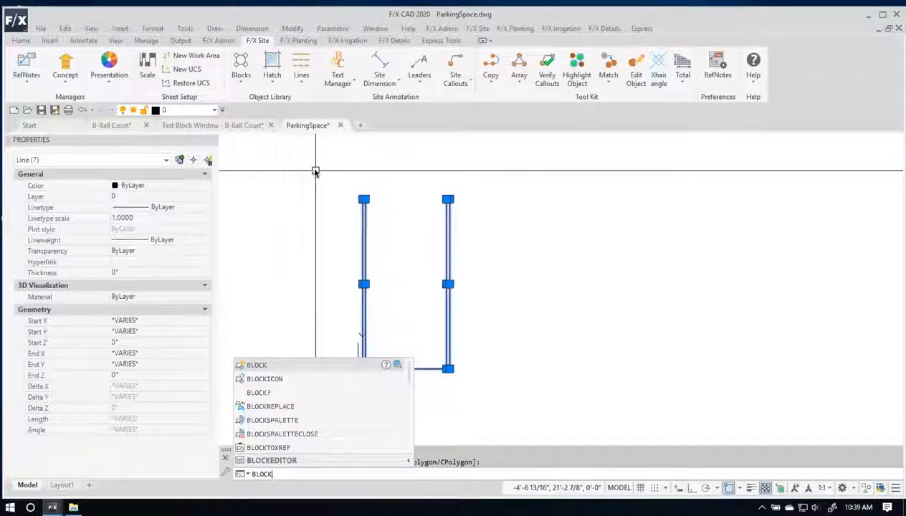
{"action": "key", "text": "Return"}
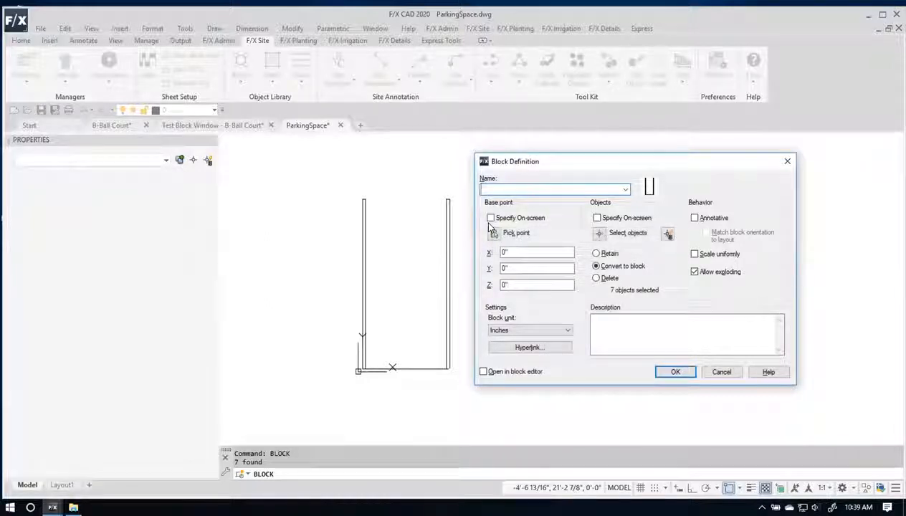
{"action": "left_click", "coordinate": [490, 218]}
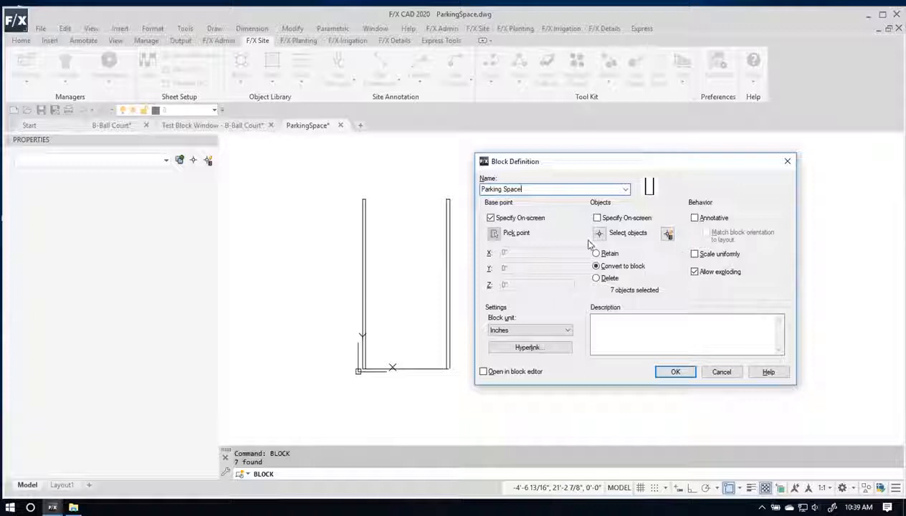
{"action": "left_click", "coordinate": [665, 372]}
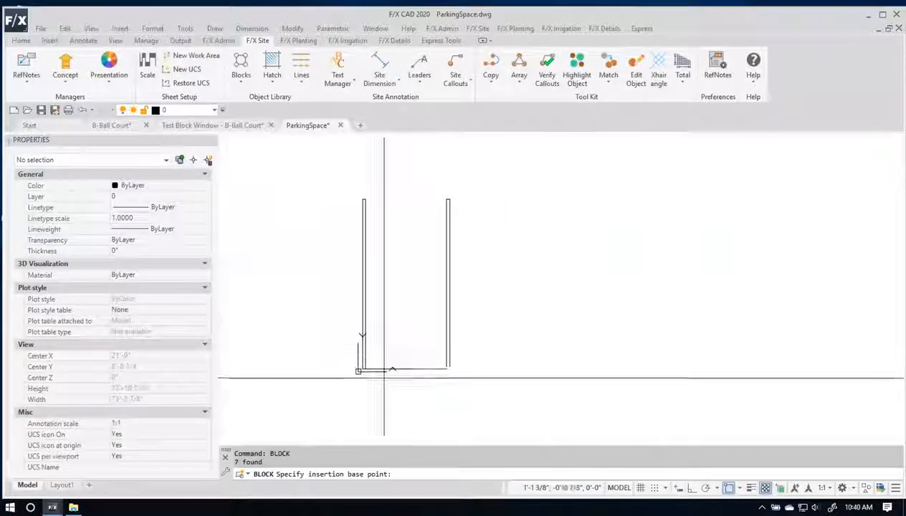
{"action": "scroll", "coordinate": [346, 354], "scroll_direction": "up", "scroll_amount": 5}
{"action": "scroll", "coordinate": [350, 351], "scroll_direction": "up", "scroll_amount": 3}
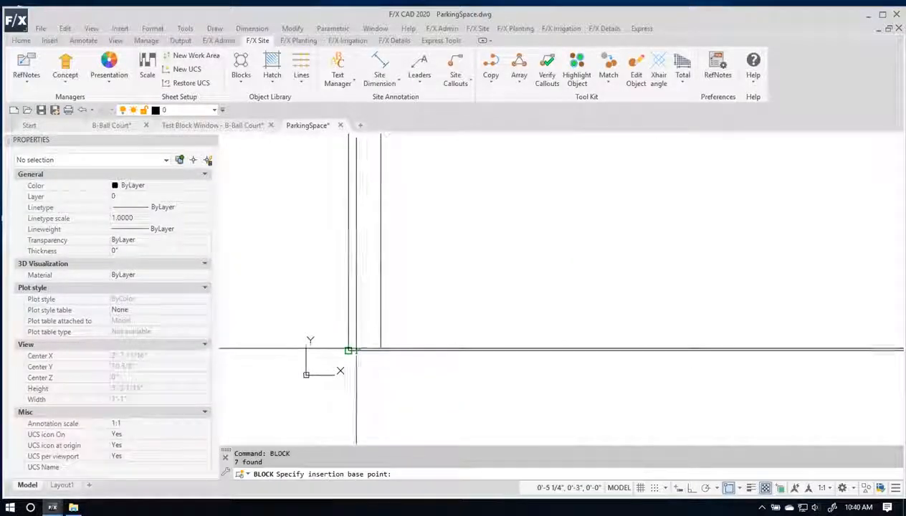
{"action": "scroll", "coordinate": [402, 366], "scroll_direction": "down", "scroll_amount": 5}
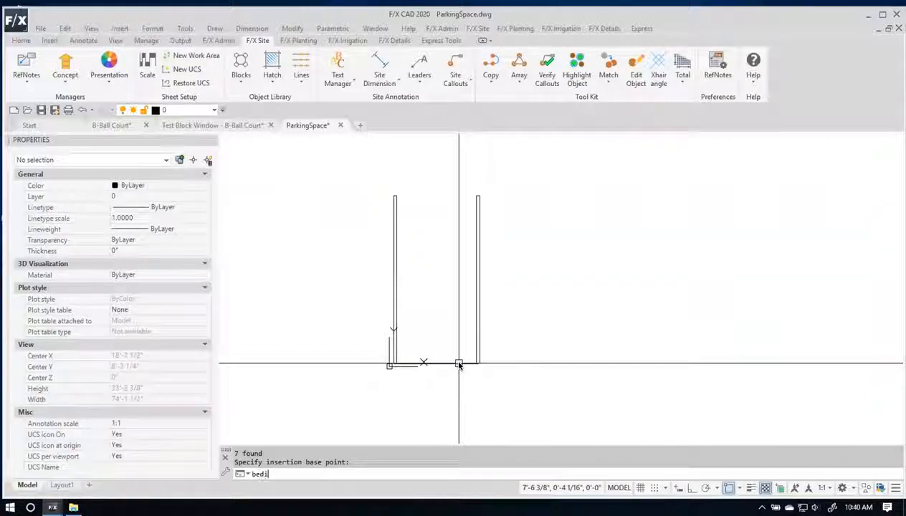
Open the Parking Space block definition for editing with BEDIT.
{"action": "type", "text": "t"}
{"action": "key", "text": "Return"}
{"action": "left_click", "coordinate": [459, 239]}
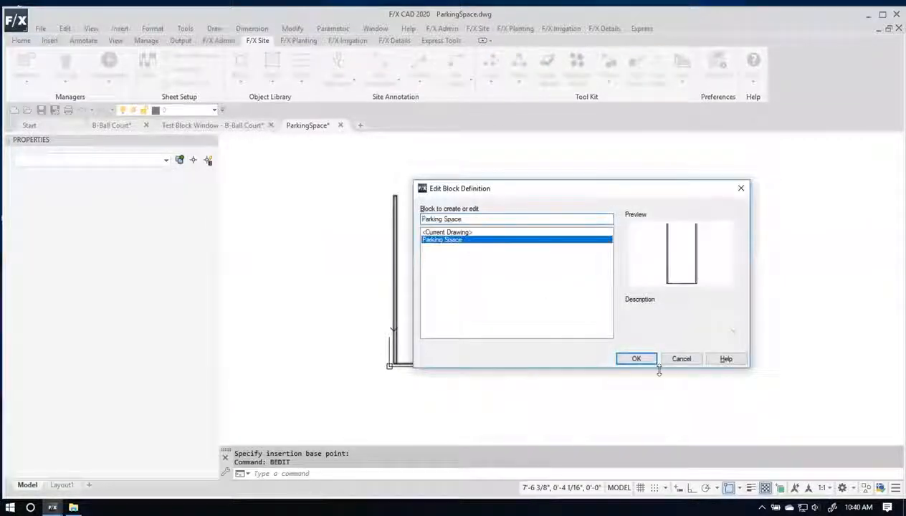
{"action": "left_click", "coordinate": [650, 361]}
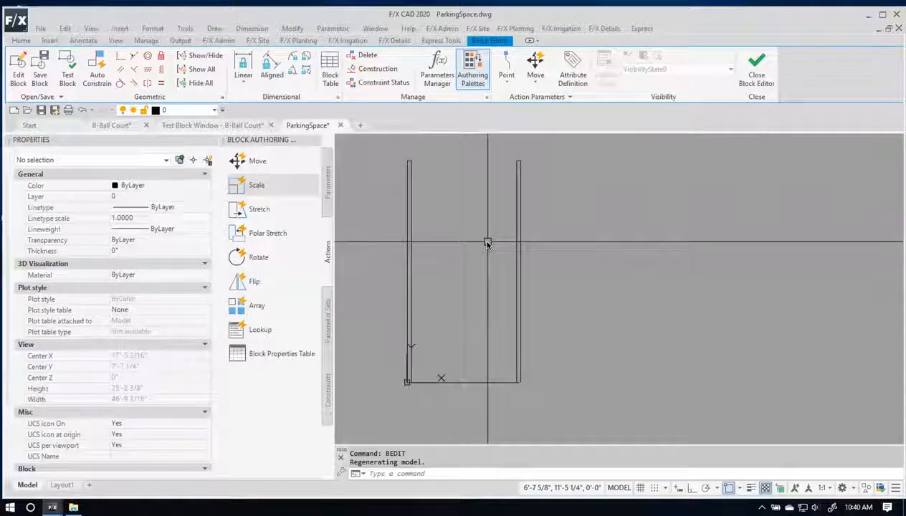
Add a Linear parameter from the left stripe's outer lower corner to the middle of the right stripe's base, labelled below the stall.
{"action": "scroll", "coordinate": [486, 245], "scroll_direction": "down", "scroll_amount": 2}
{"action": "scroll", "coordinate": [488, 244], "scroll_direction": "up", "scroll_amount": 2}
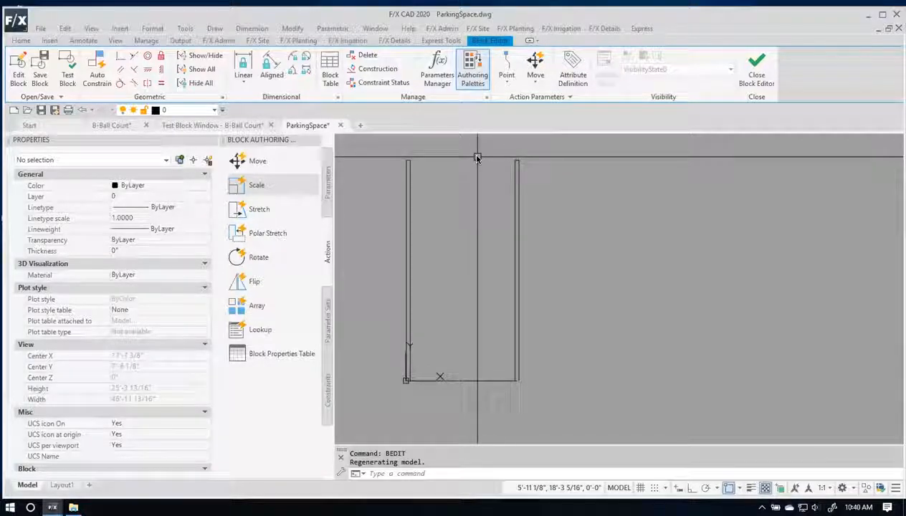
{"action": "scroll", "coordinate": [465, 393], "scroll_direction": "down", "scroll_amount": 3}
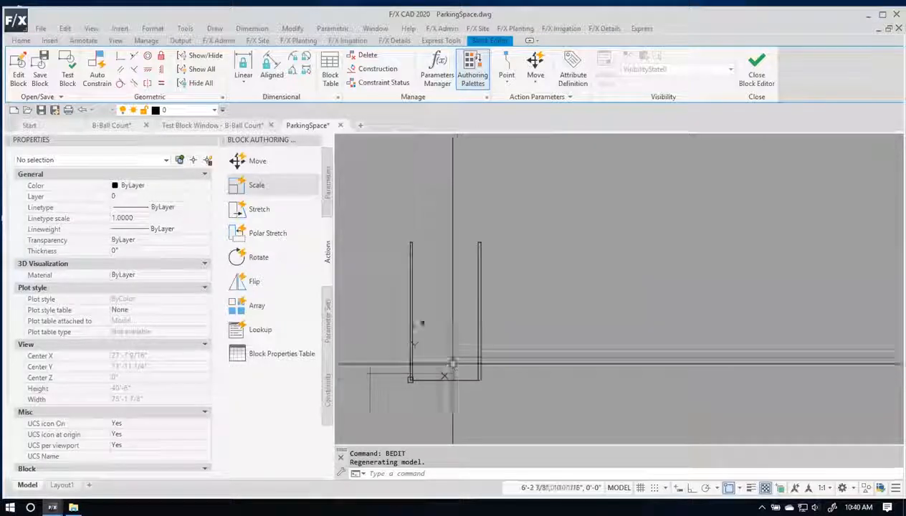
{"action": "left_click", "coordinate": [327, 185]}
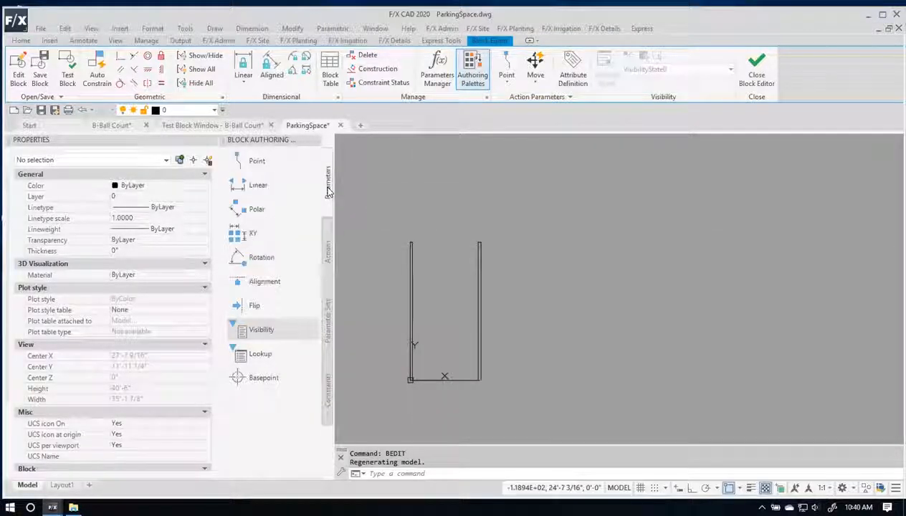
{"action": "left_click", "coordinate": [297, 185]}
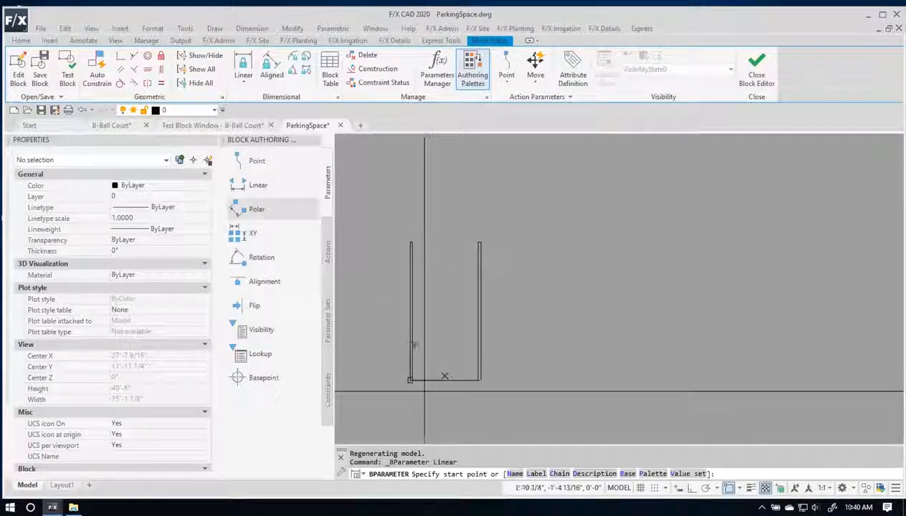
{"action": "scroll", "coordinate": [421, 392], "scroll_direction": "up", "scroll_amount": 6}
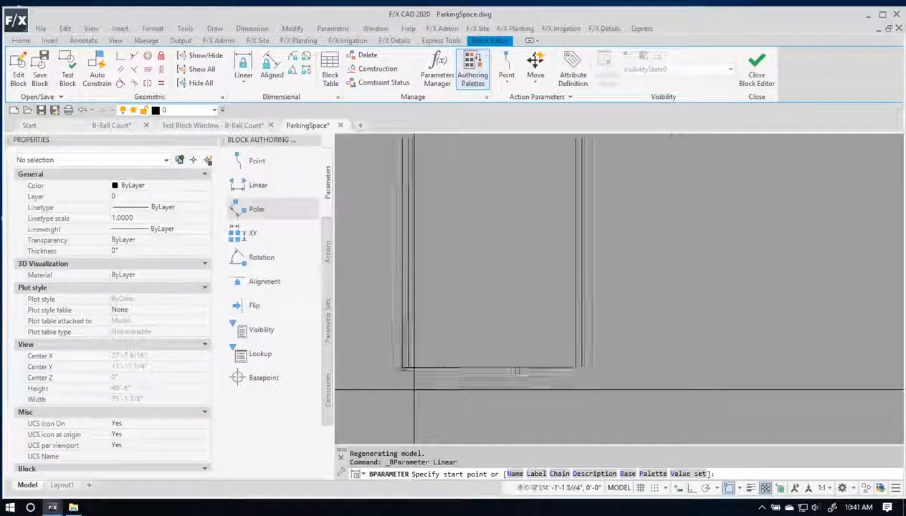
{"action": "left_click", "coordinate": [393, 354]}
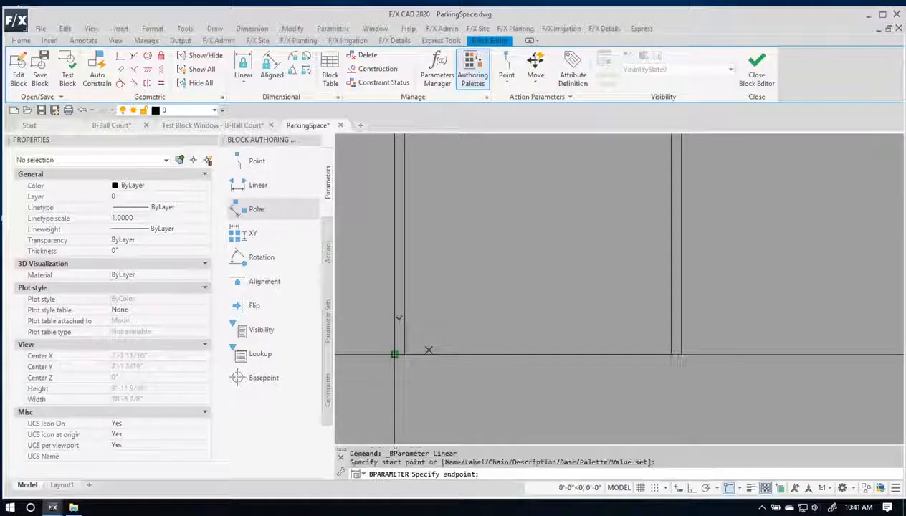
{"action": "left_click", "coordinate": [677, 354]}
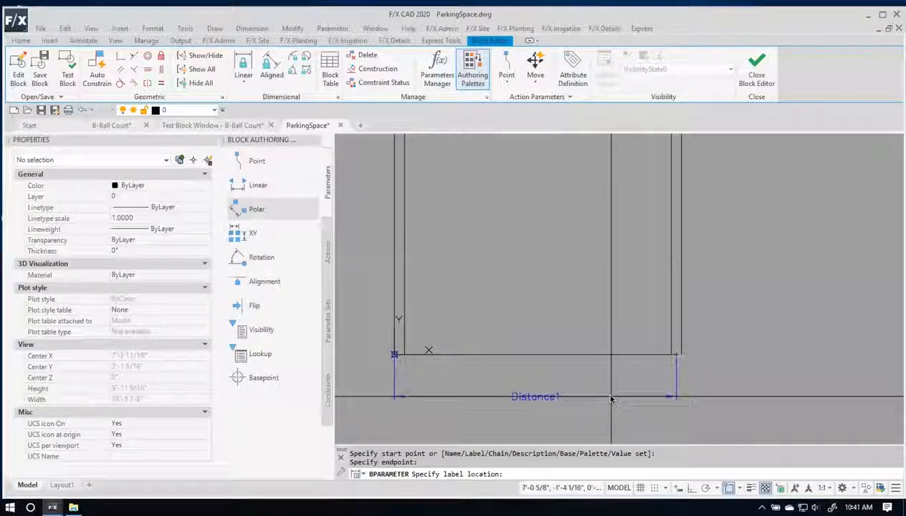
{"action": "left_click", "coordinate": [610, 396]}
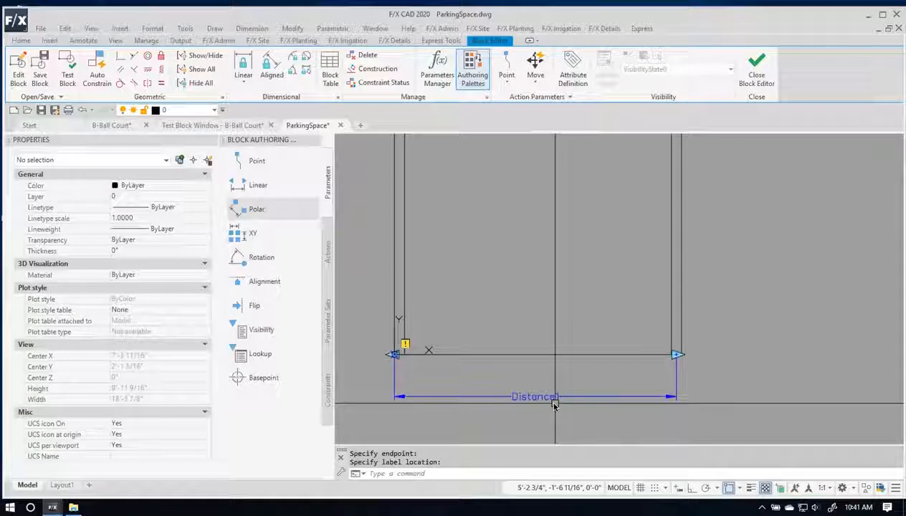
Attach an Array action to the linear parameter with the right stripe's lines as its objects and a column distance of 9'.
{"action": "scroll", "coordinate": [647, 313], "scroll_direction": "down", "scroll_amount": 4}
{"action": "scroll", "coordinate": [556, 298], "scroll_direction": "up", "scroll_amount": 2}
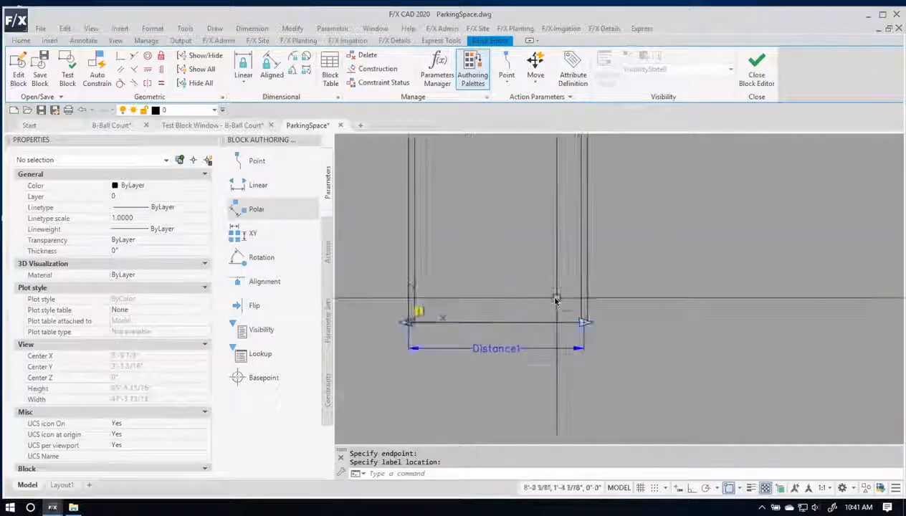
{"action": "left_click", "coordinate": [328, 247]}
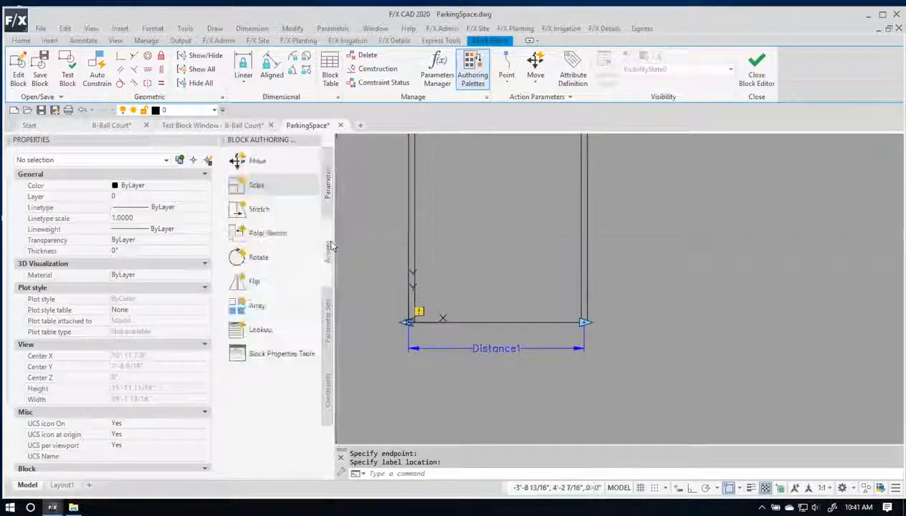
{"action": "scroll", "coordinate": [399, 251], "scroll_direction": "down", "scroll_amount": 4}
{"action": "middle_click_drag", "start_coordinate": [418, 247], "coordinate": [404, 301]}
{"action": "scroll", "coordinate": [404, 301], "scroll_direction": "up", "scroll_amount": 2}
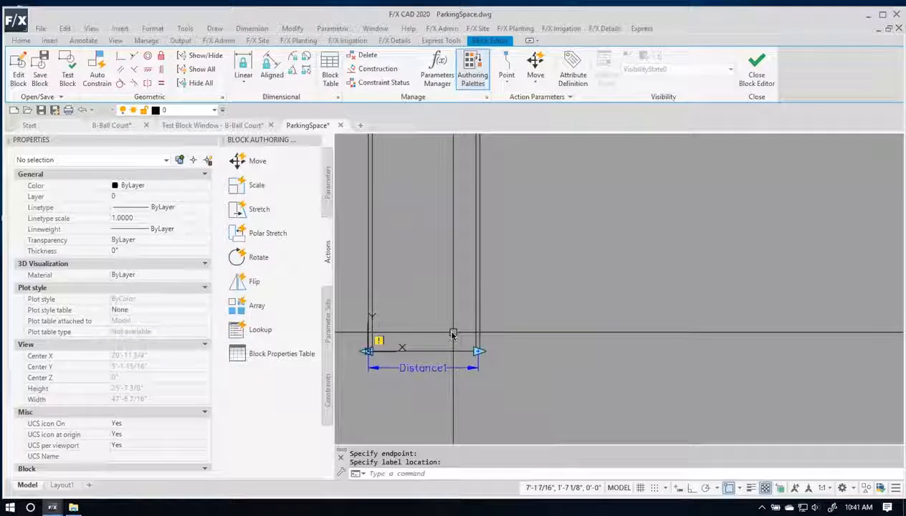
{"action": "left_click", "coordinate": [259, 307]}
{"action": "left_click", "coordinate": [420, 369]}
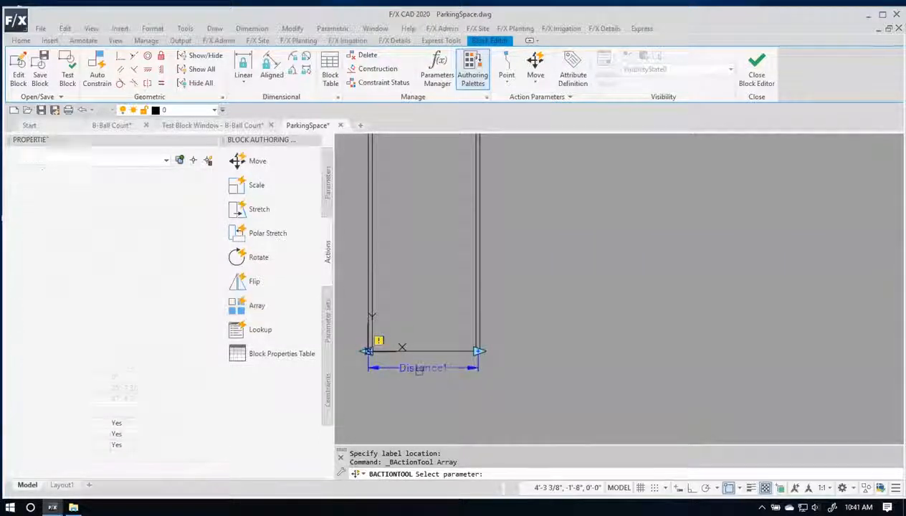
{"action": "middle_click_drag", "start_coordinate": [417, 303], "coordinate": [422, 331]}
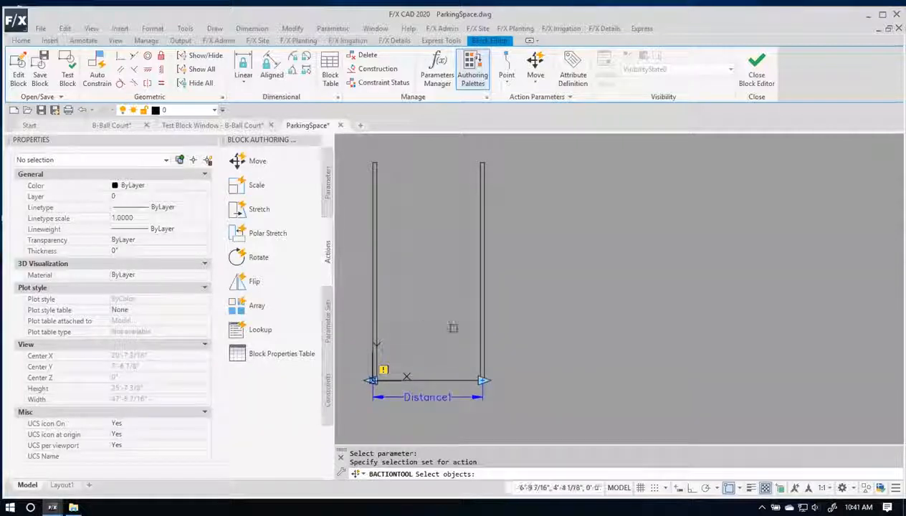
{"action": "left_click", "coordinate": [556, 268]}
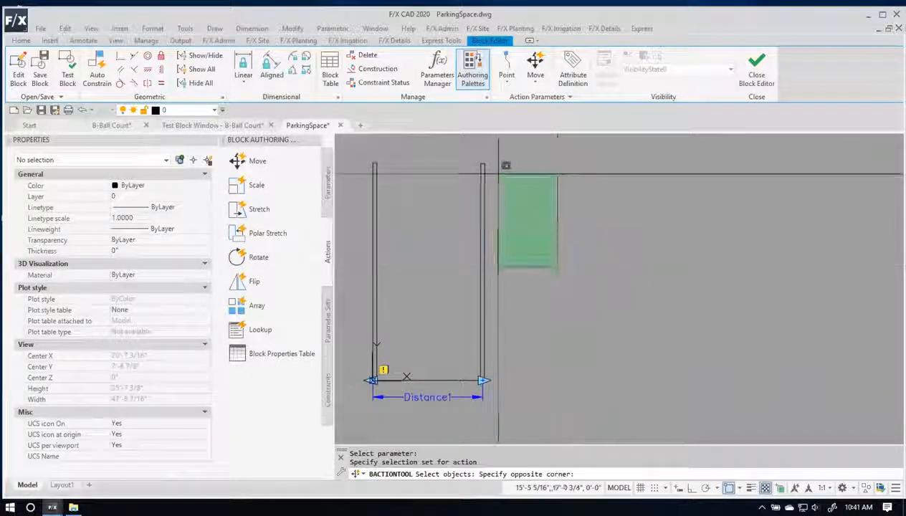
{"action": "left_click", "coordinate": [462, 150]}
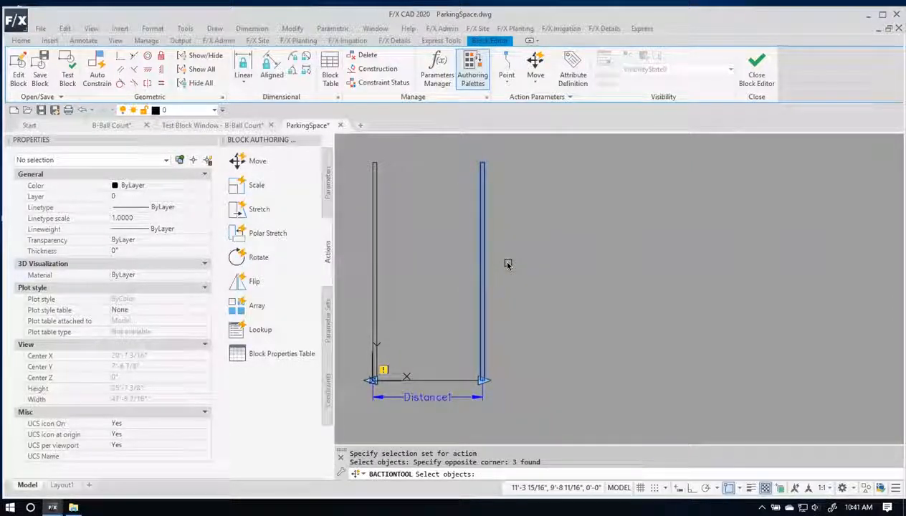
{"action": "key", "text": "Return"}
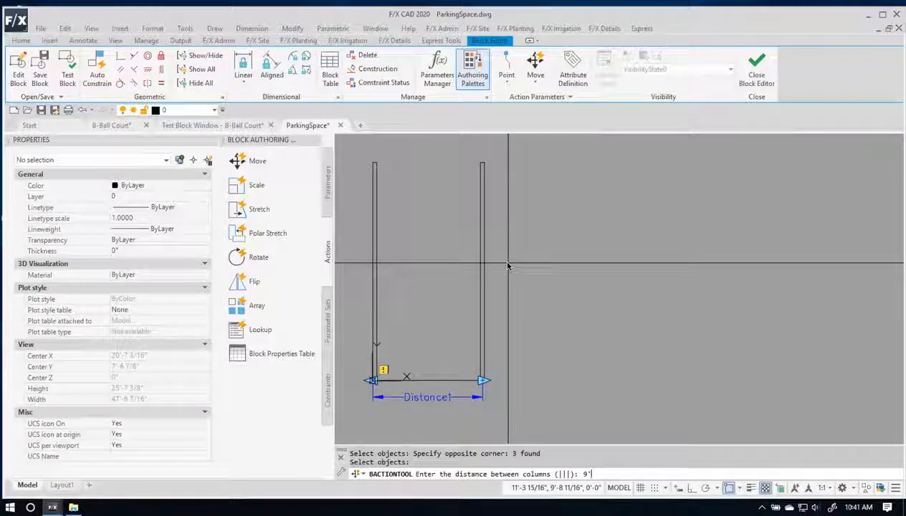
{"action": "key", "text": "Return"}
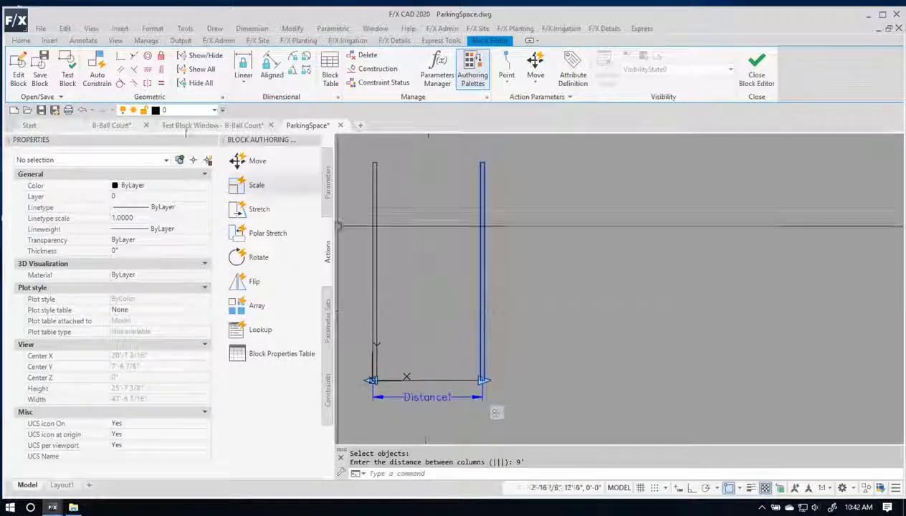
Test the block by stretching its linear grip to about 94'-7" to array the stripes into a row, and close the block test.
{"action": "left_click", "coordinate": [68, 72]}
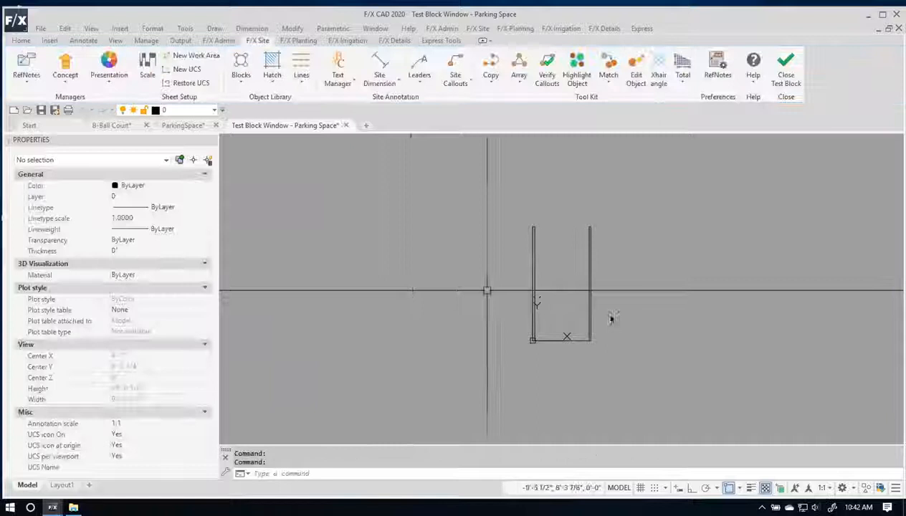
{"action": "left_click", "coordinate": [590, 301]}
{"action": "mouse_move", "coordinate": [627, 315]}
{"action": "middle_mouse_down"}
{"action": "mouse_move", "coordinate": [410, 319]}
{"action": "mouse_move", "coordinate": [365, 351]}
{"action": "middle_mouse_up"}
{"action": "right_click", "coordinate": [381, 348]}
{"action": "left_click", "coordinate": [391, 357]}
{"action": "left_click", "coordinate": [397, 359]}
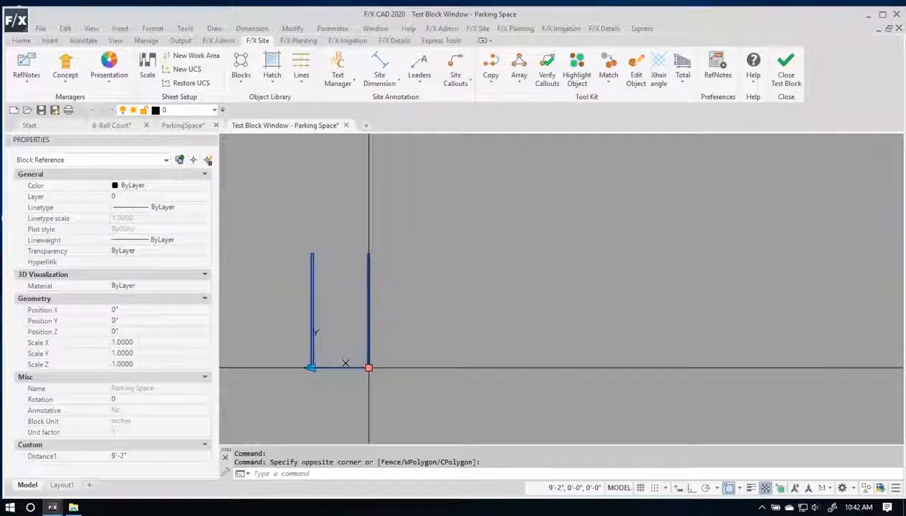
{"action": "left_click", "coordinate": [369, 367]}
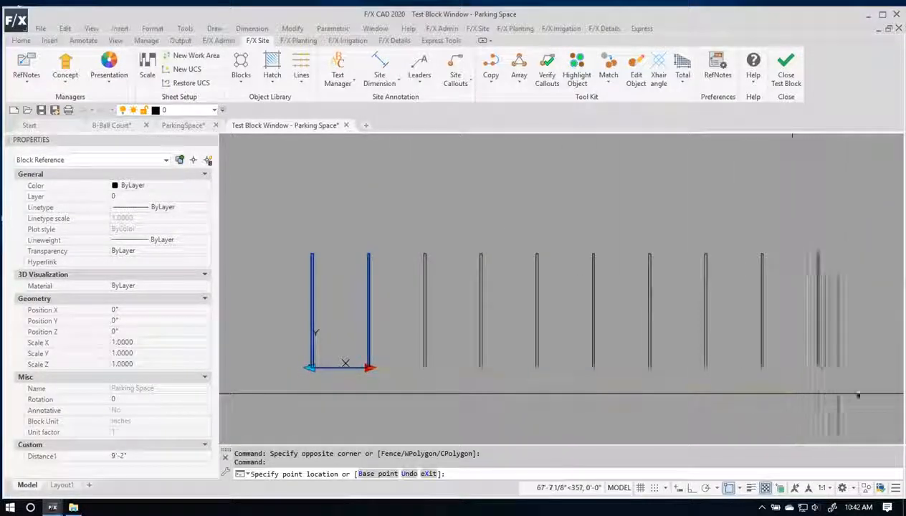
{"action": "left_click", "coordinate": [895, 392]}
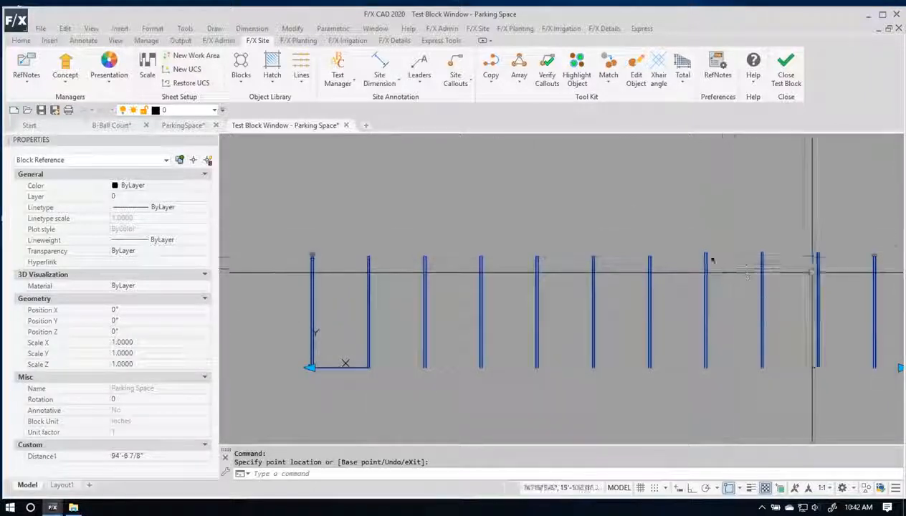
{"action": "key", "text": "Escape"}
{"action": "key", "text": "Escape"}
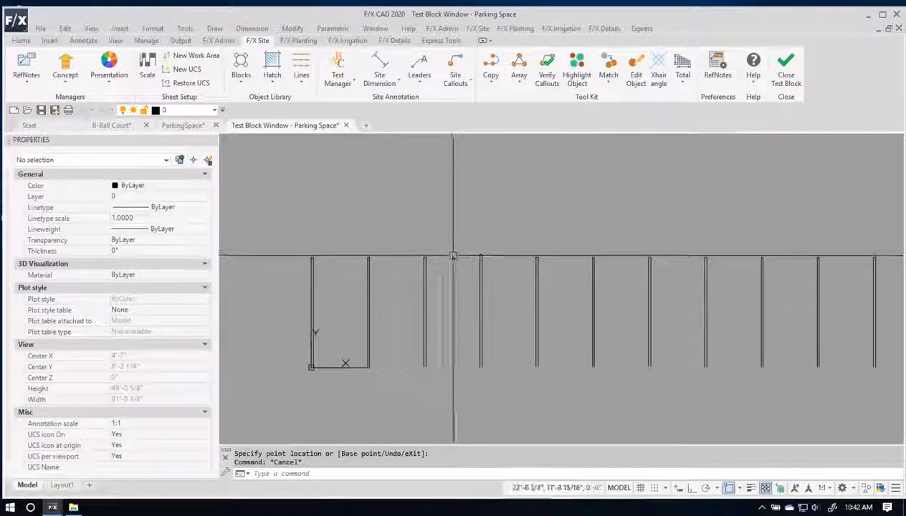
{"action": "left_click", "coordinate": [786, 80]}
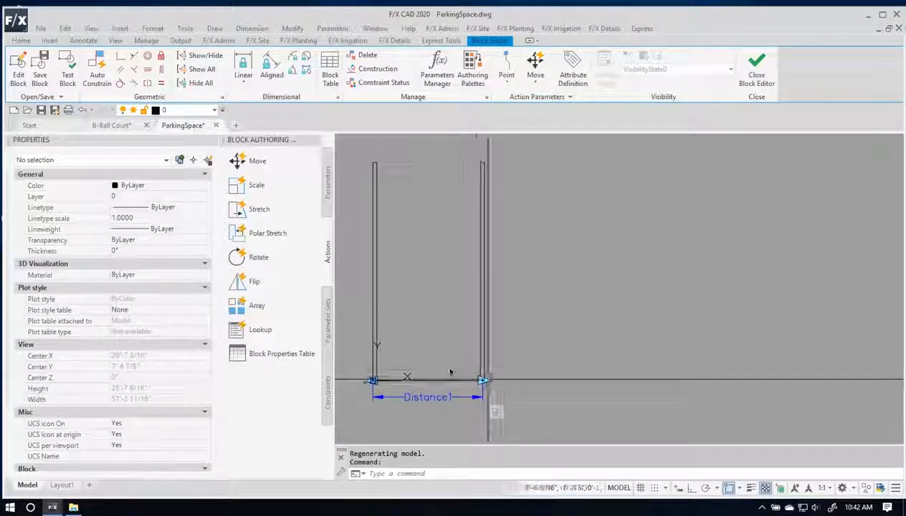
Attach a Stretch action to the linear parameter's right end point, framing the right stripe's lower part with the base line as its object.
{"action": "left_click", "coordinate": [278, 211]}
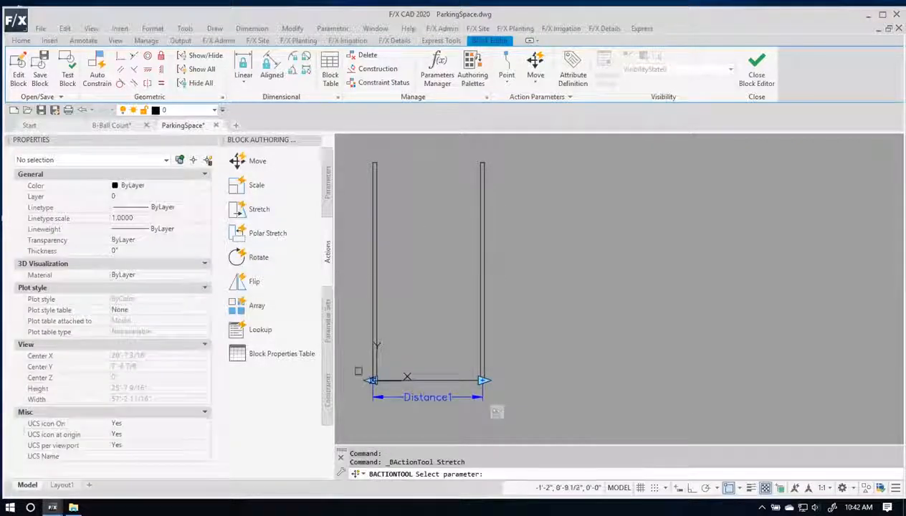
{"action": "left_click", "coordinate": [427, 399]}
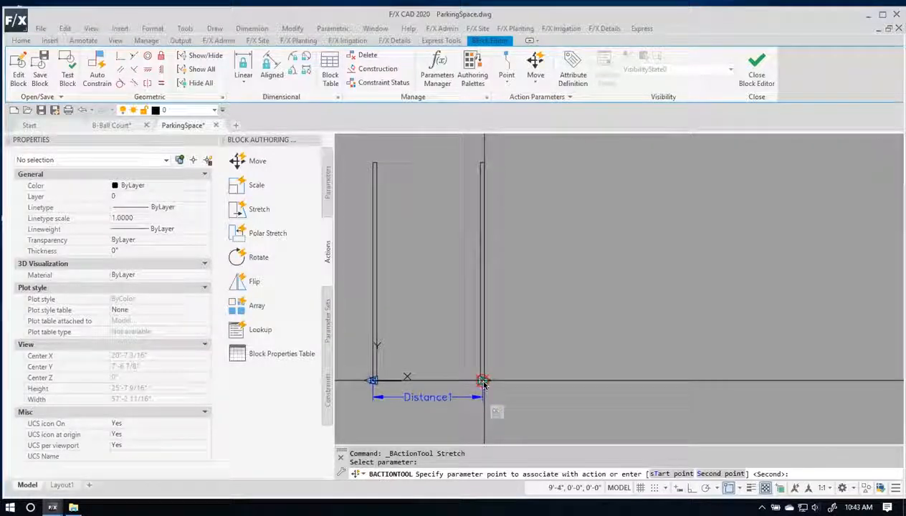
{"action": "left_click", "coordinate": [483, 382]}
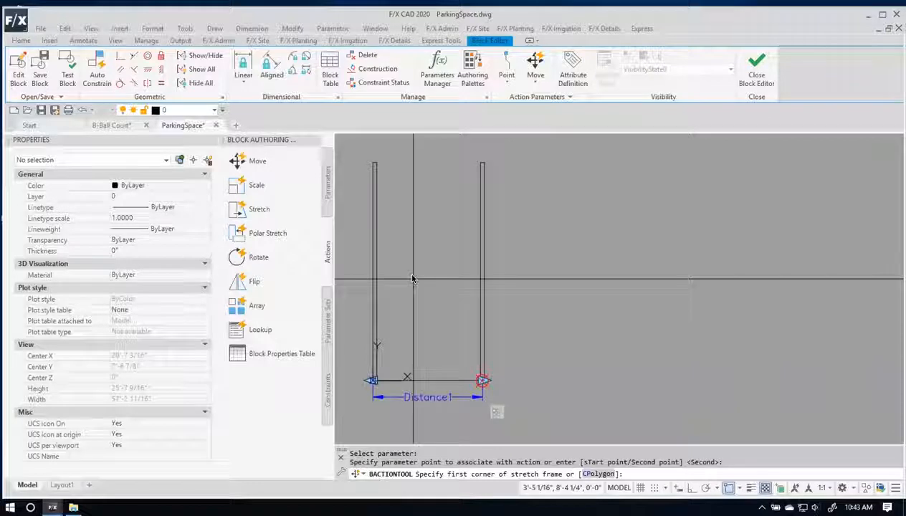
{"action": "left_click", "coordinate": [417, 280]}
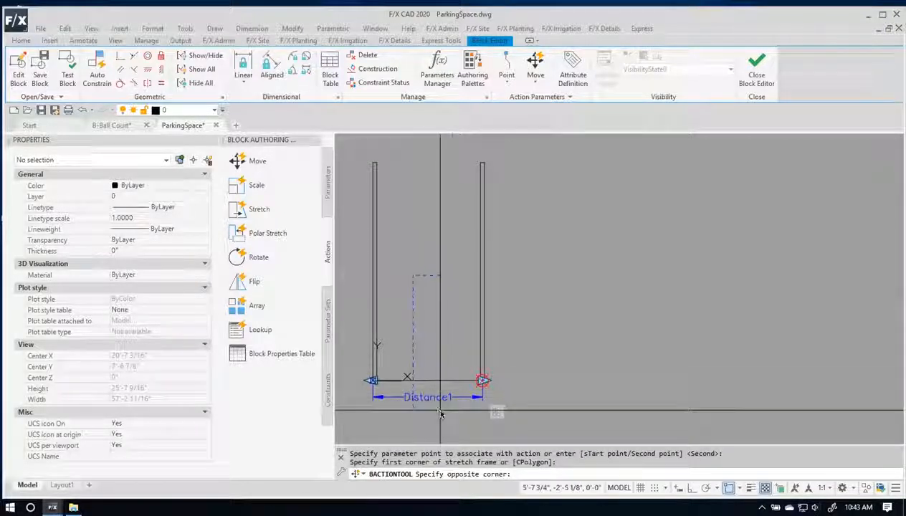
{"action": "left_click", "coordinate": [537, 428]}
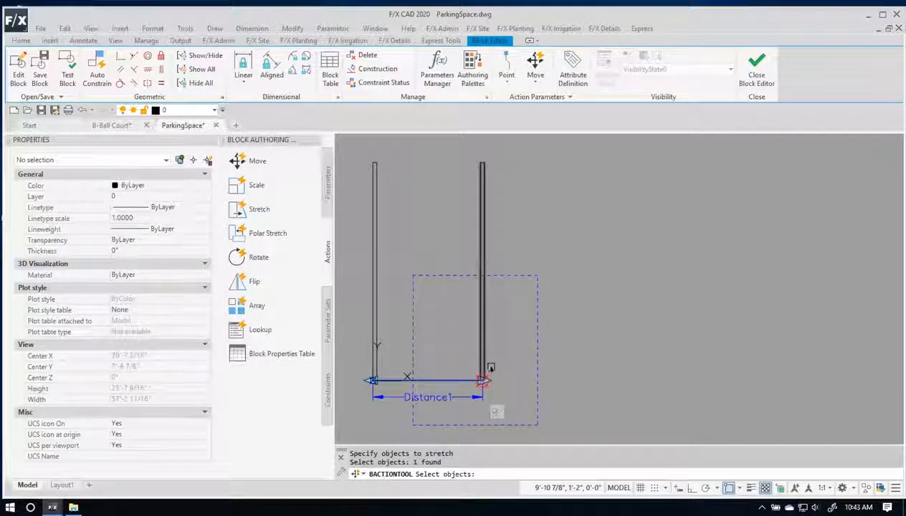
{"action": "key", "text": "Return"}
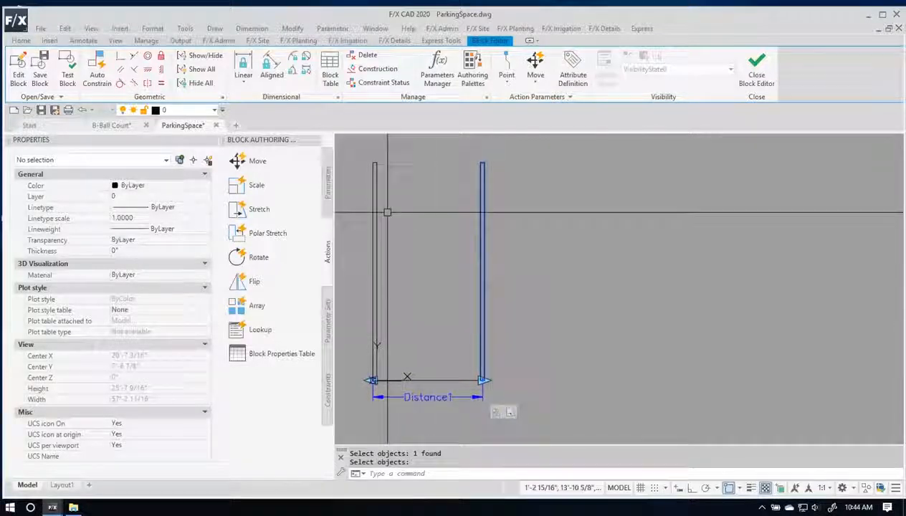
Test the block by stretching its right linear grip to about 94'-5" so stripes and base line extend, and close the block test.
{"action": "left_click", "coordinate": [78, 71]}
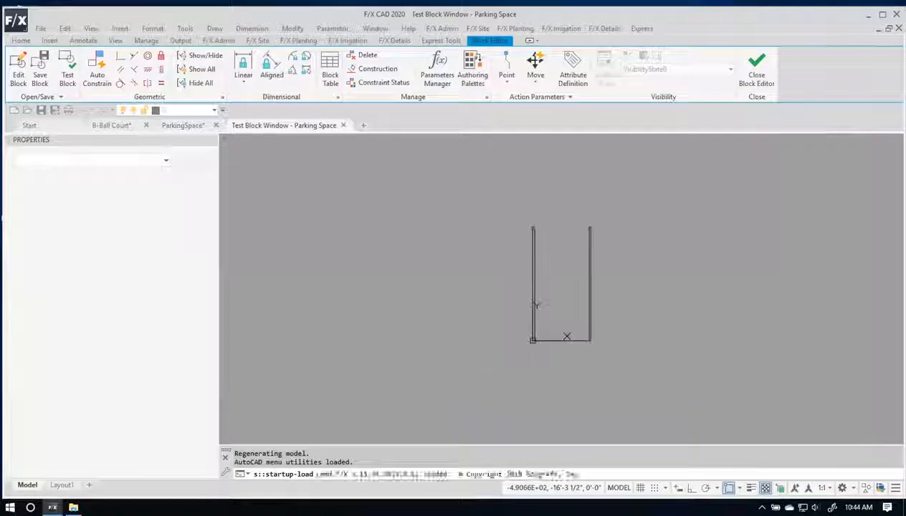
{"action": "mouse_move", "coordinate": [650, 267]}
{"action": "middle_mouse_down"}
{"action": "mouse_move", "coordinate": [522, 231]}
{"action": "mouse_move", "coordinate": [344, 246]}
{"action": "middle_mouse_up"}
{"action": "left_click", "coordinate": [313, 261]}
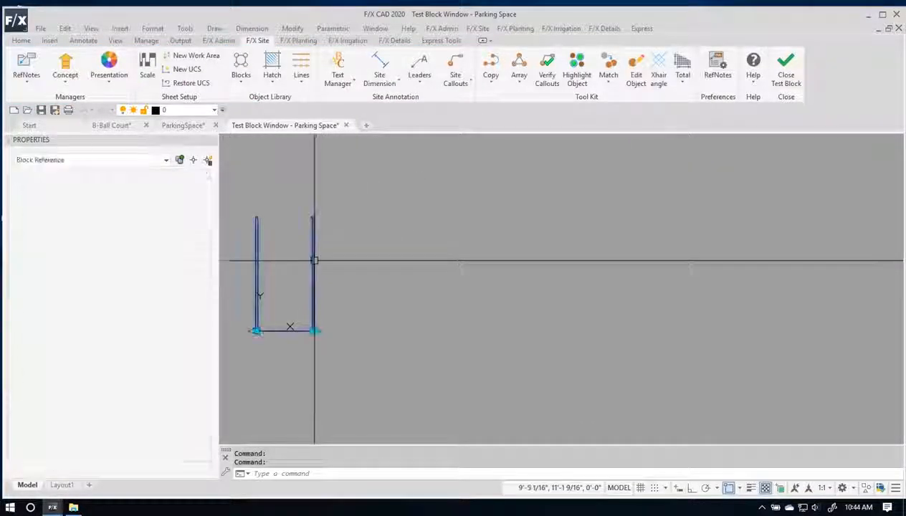
{"action": "left_click", "coordinate": [313, 330]}
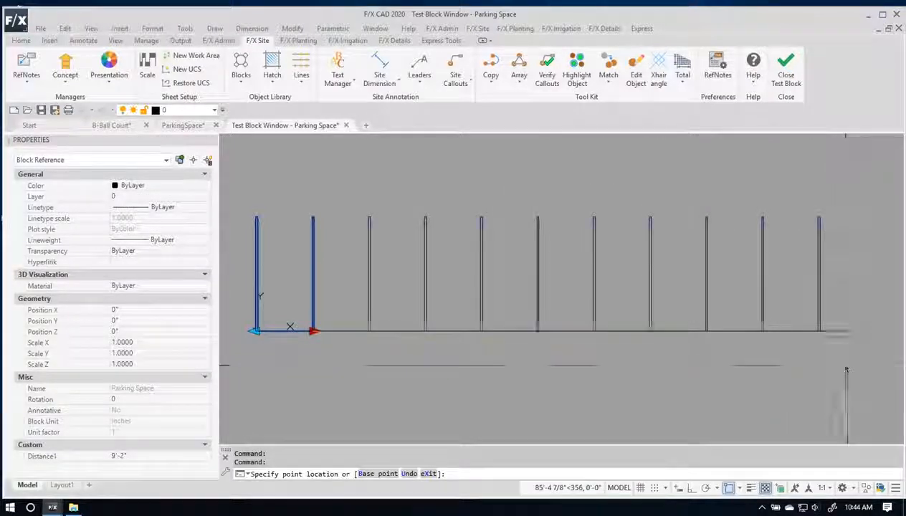
{"action": "left_click", "coordinate": [846, 330]}
{"action": "scroll", "coordinate": [675, 285], "scroll_direction": "up", "scroll_amount": 5}
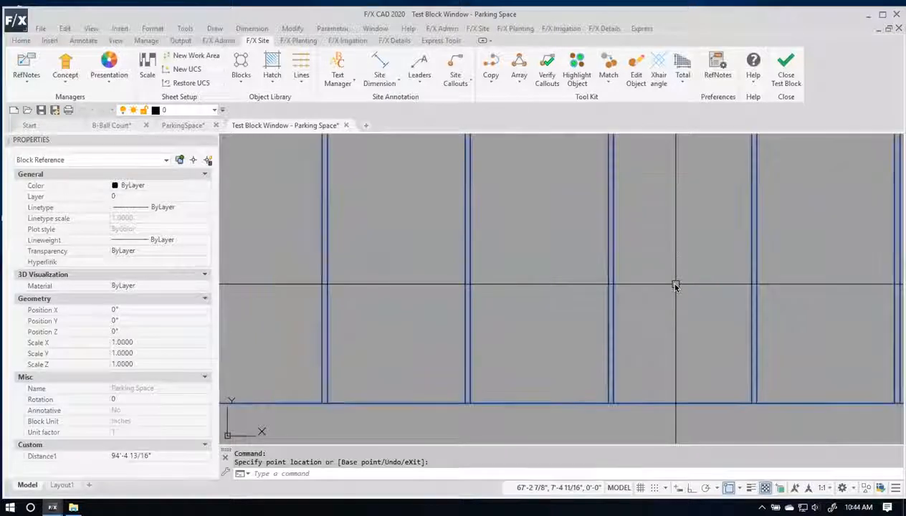
{"action": "scroll", "coordinate": [674, 285], "scroll_direction": "down", "scroll_amount": 4}
{"action": "key", "text": "Escape"}
{"action": "key", "text": "Escape"}
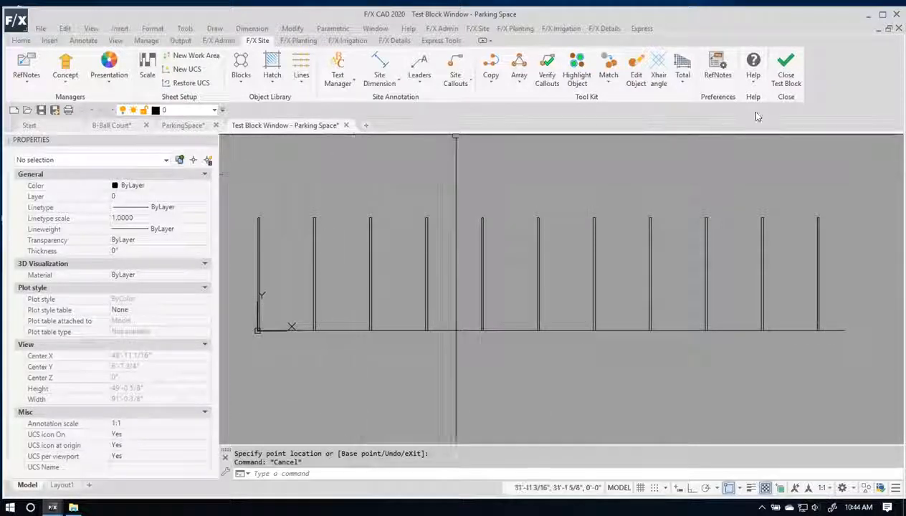
{"action": "left_click", "coordinate": [784, 79]}
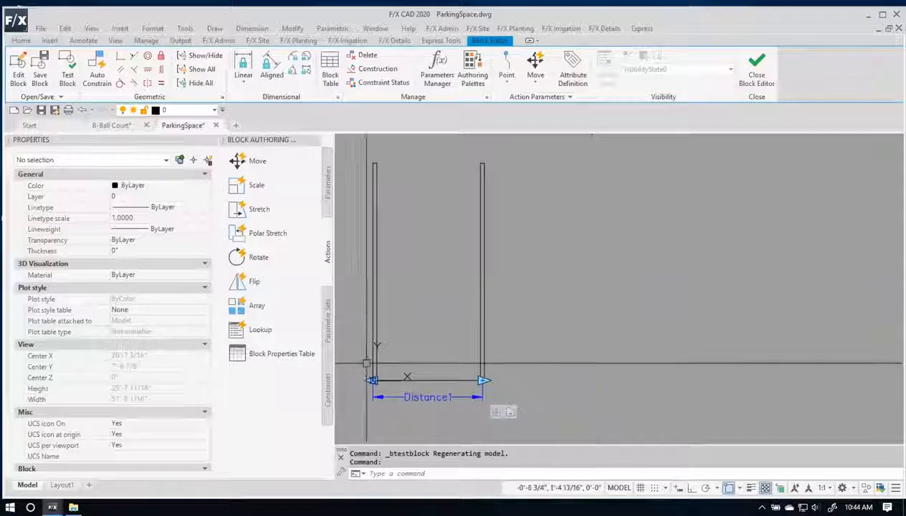
Set the linear parameter's number of grips to 1, and close the Block Editor, saving the changes to Parking Space.
{"action": "middle_click_drag", "start_coordinate": [368, 362], "coordinate": [404, 339]}
{"action": "left_click", "coordinate": [443, 373]}
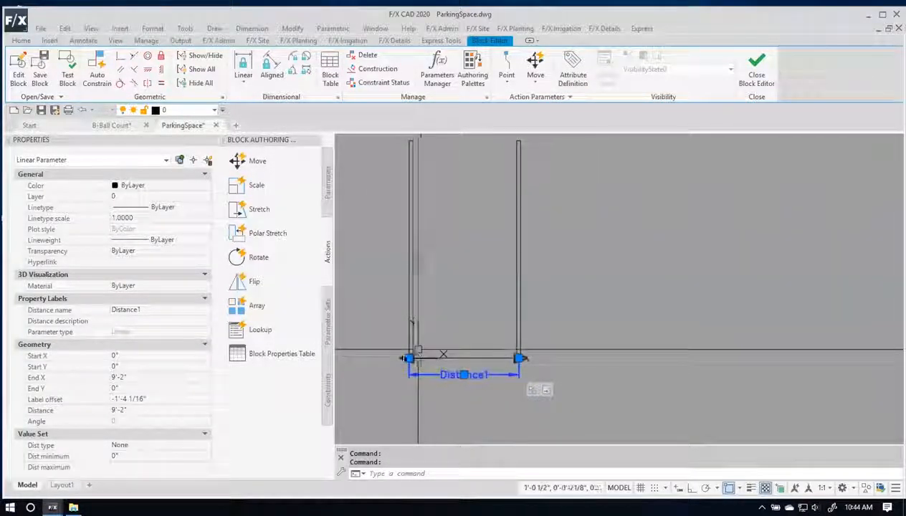
{"action": "scroll", "coordinate": [160, 428], "scroll_direction": "down", "scroll_amount": 2}
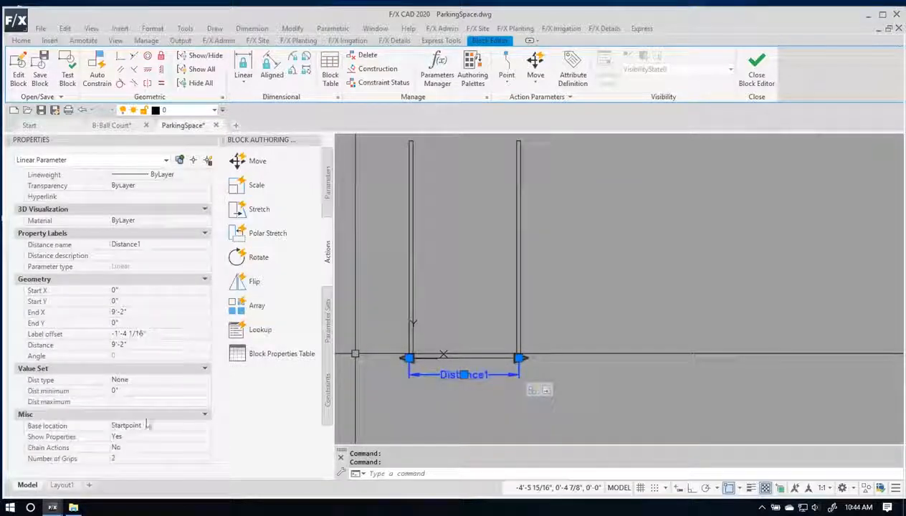
{"action": "left_click", "coordinate": [133, 458]}
{"action": "left_click", "coordinate": [137, 479]}
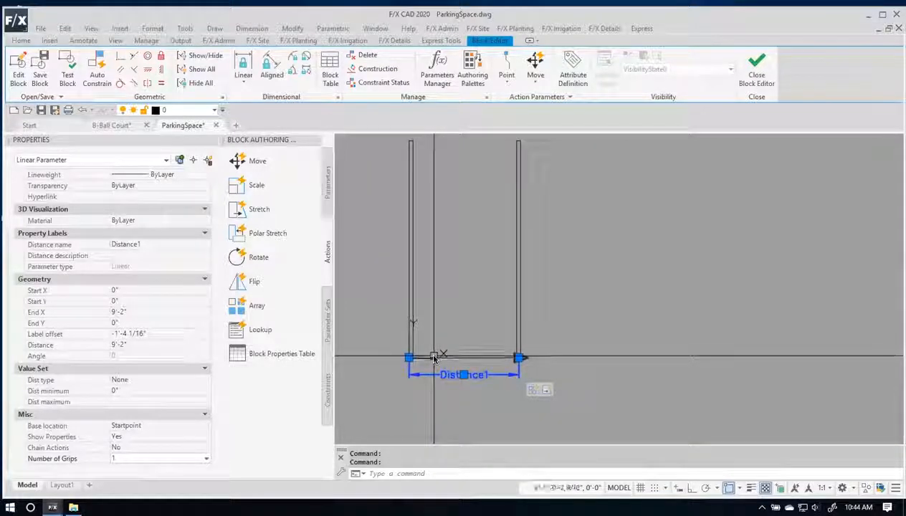
{"action": "key", "text": "Escape"}
{"action": "scroll", "coordinate": [495, 355], "scroll_direction": "down", "scroll_amount": 2}
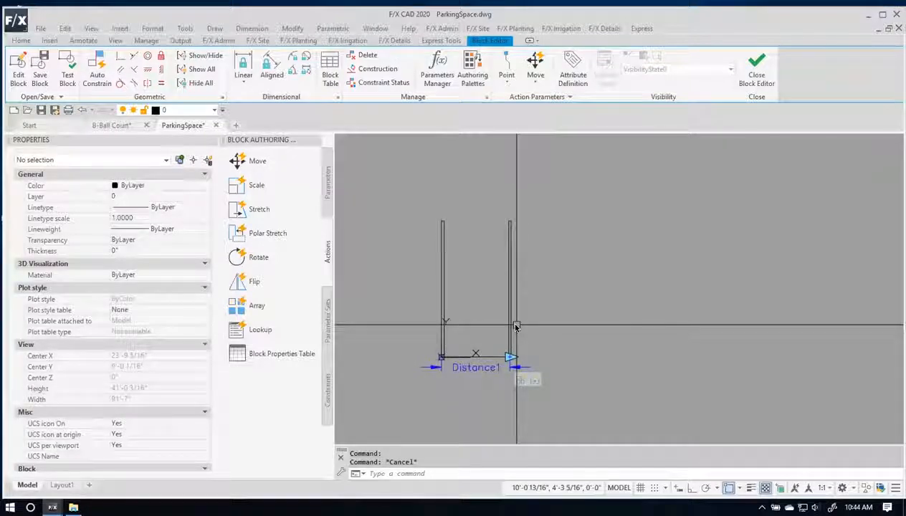
{"action": "left_click", "coordinate": [756, 68]}
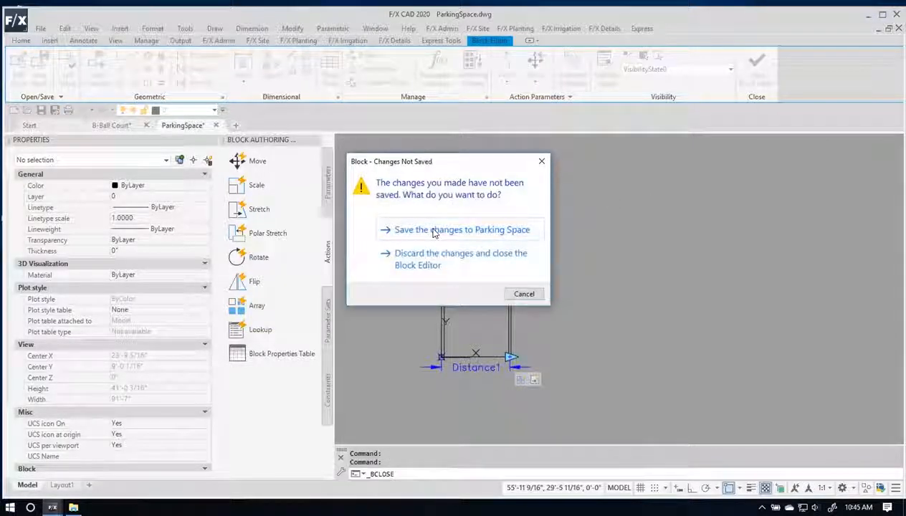
{"action": "left_click", "coordinate": [434, 231]}
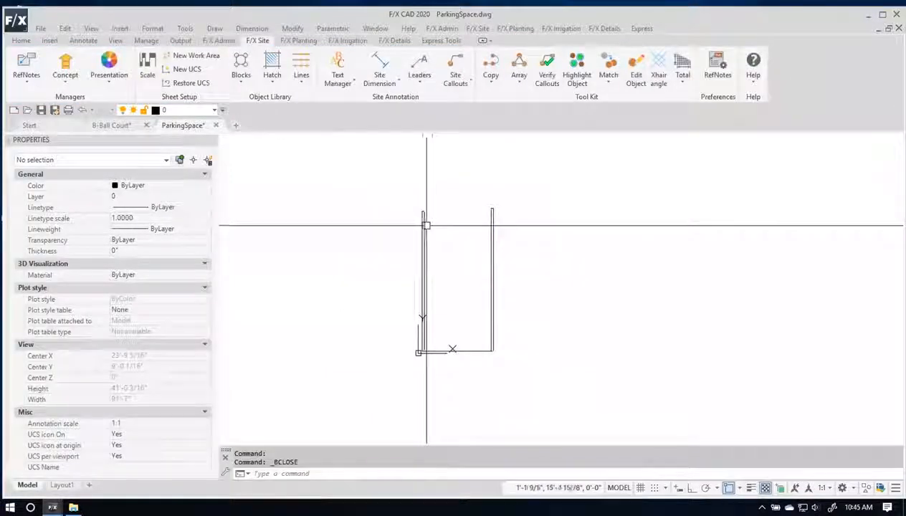
Stretch the Parking Space block in the drawing by its linear grip to about 51'-2", and undo the stretch.
{"action": "left_click", "coordinate": [424, 225]}
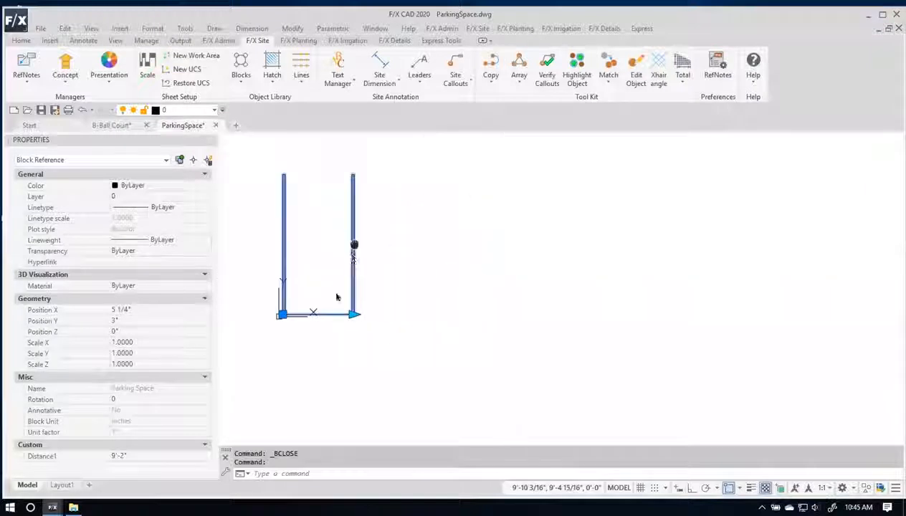
{"action": "left_click", "coordinate": [353, 314]}
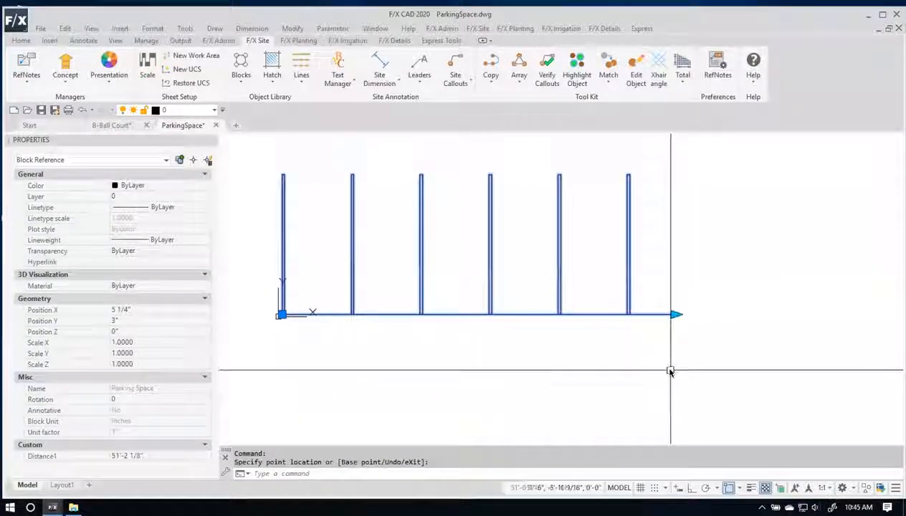
{"action": "key", "text": "Escape"}
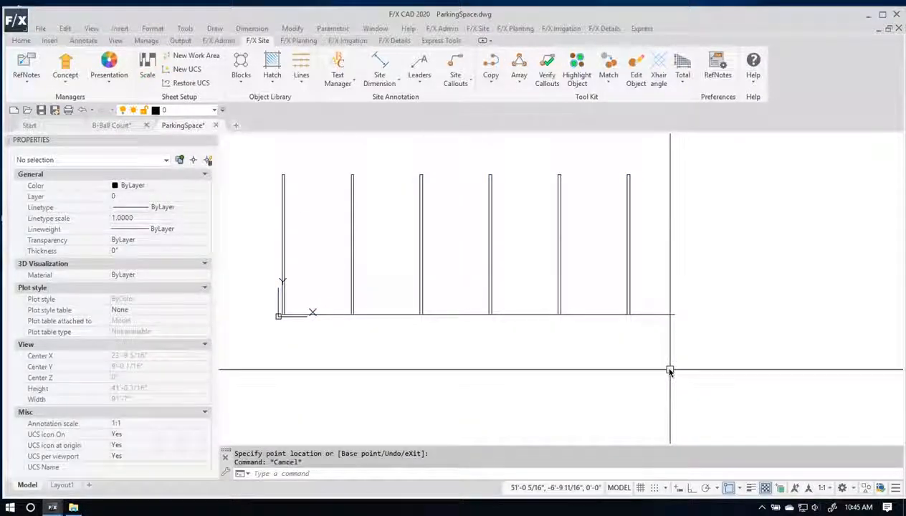
{"action": "key", "text": "ctrl+z"}
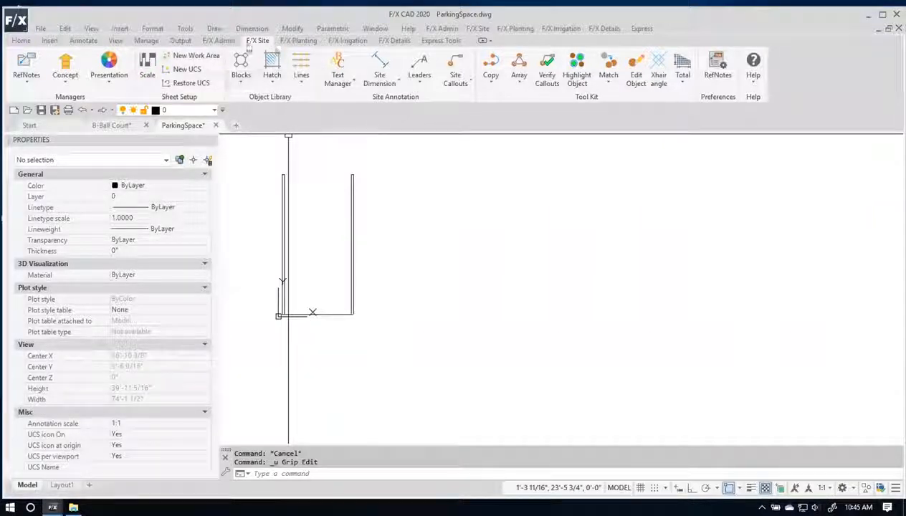
Run Save Block on the existing Parking Space block, choosing the 17-dynamic blocks folder inside plan_graphics as its destination.
{"action": "left_click", "coordinate": [244, 83]}
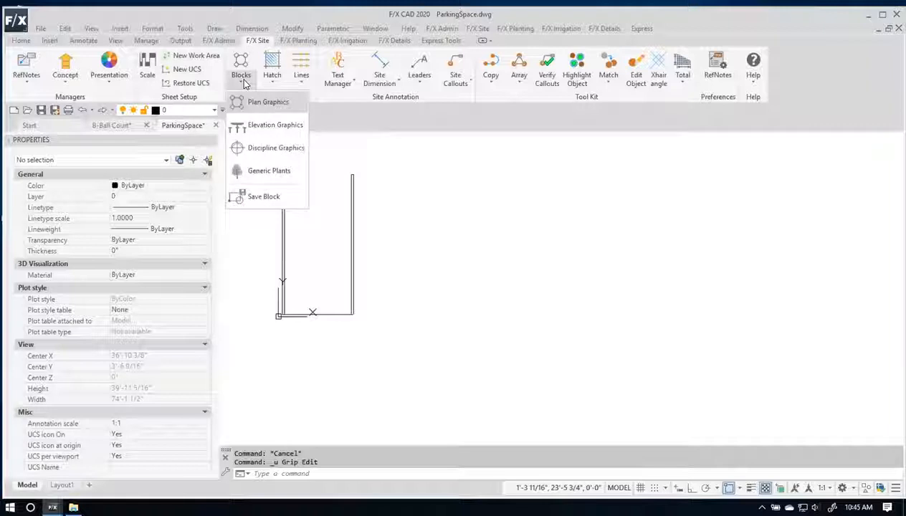
{"action": "left_click", "coordinate": [260, 197]}
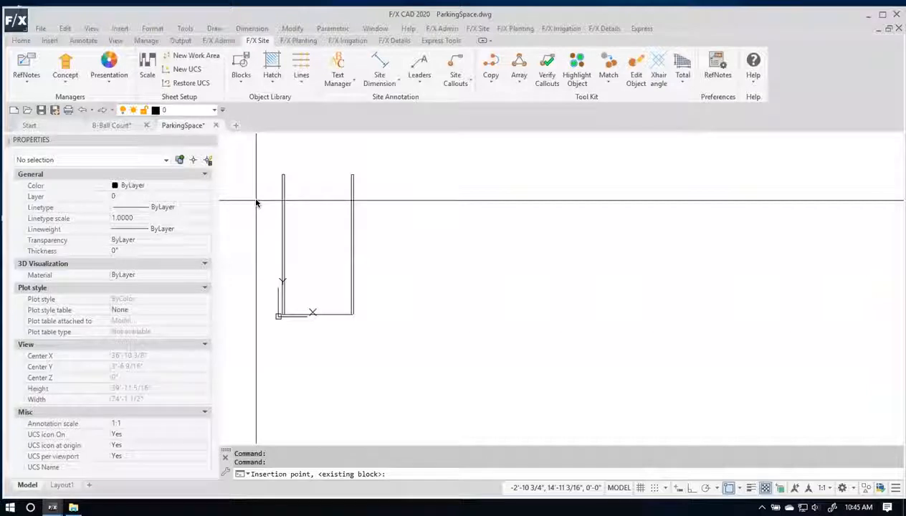
{"action": "key", "text": "Return"}
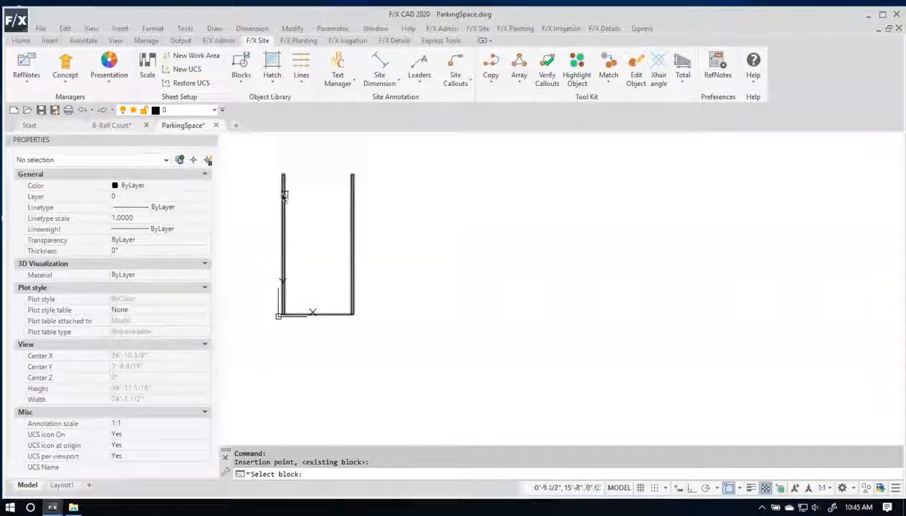
{"action": "left_click", "coordinate": [283, 195]}
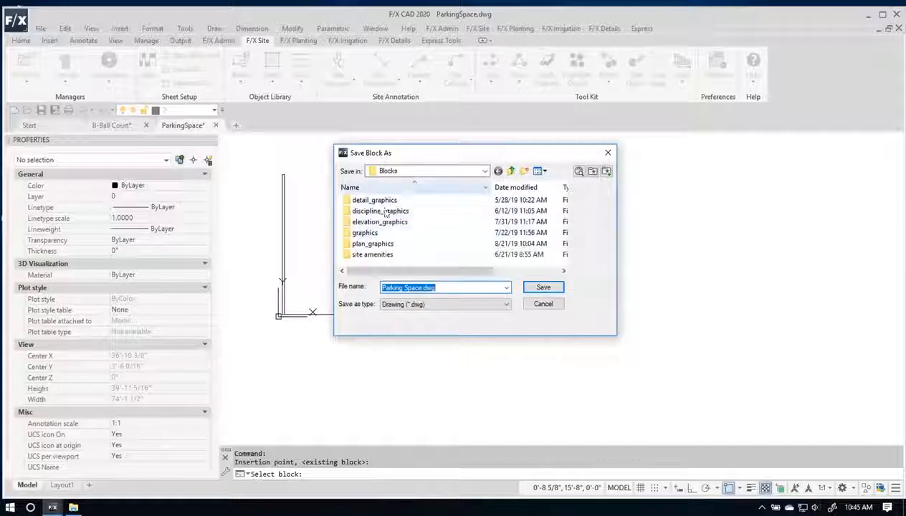
{"action": "double_click", "coordinate": [376, 244]}
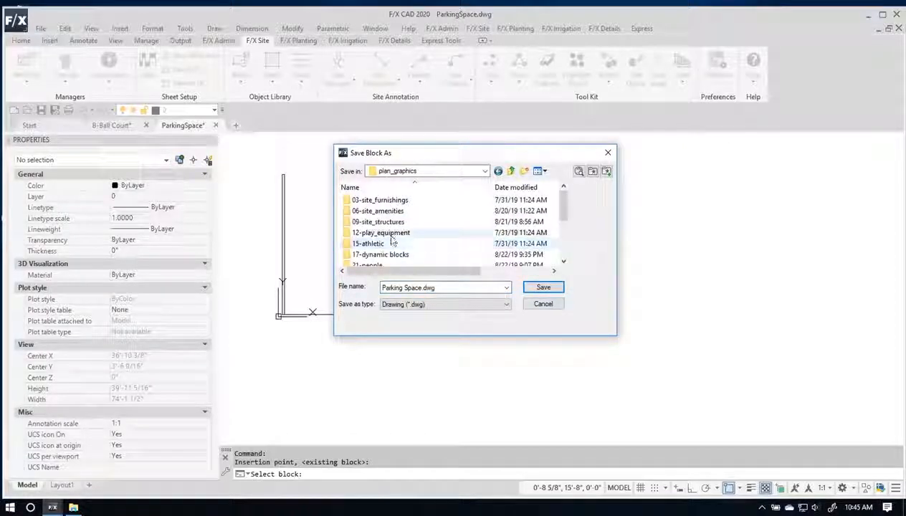
{"action": "scroll", "coordinate": [393, 237], "scroll_direction": "down", "scroll_amount": 1}
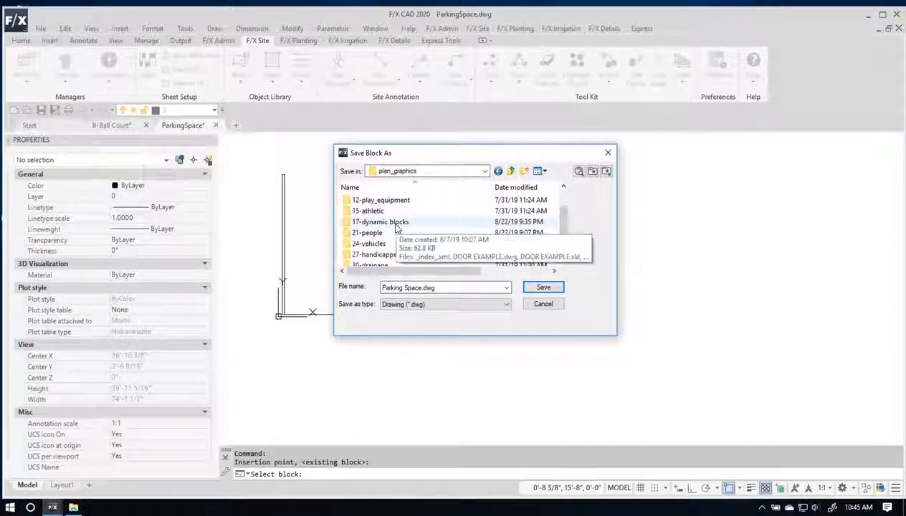
{"action": "double_click", "coordinate": [398, 223]}
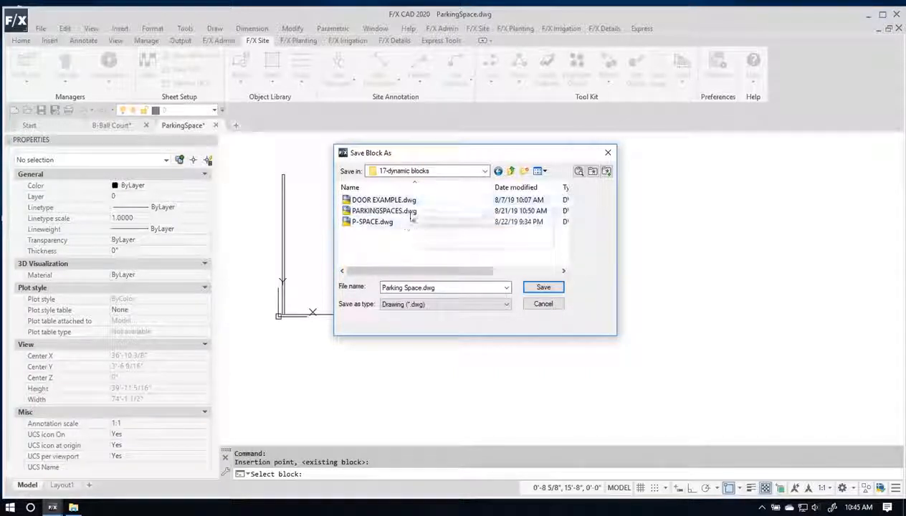
Save the block as Real Parking Space.dwg and rename the drawing's block to match, accepting 1:1 scale, manual rotation and inches.
{"action": "triple_click", "coordinate": [423, 288]}
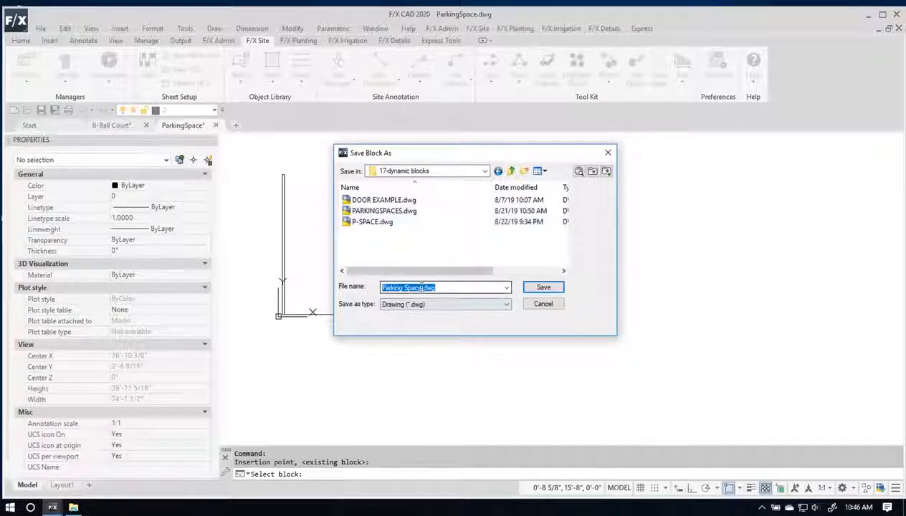
{"action": "type", "text": "P"}
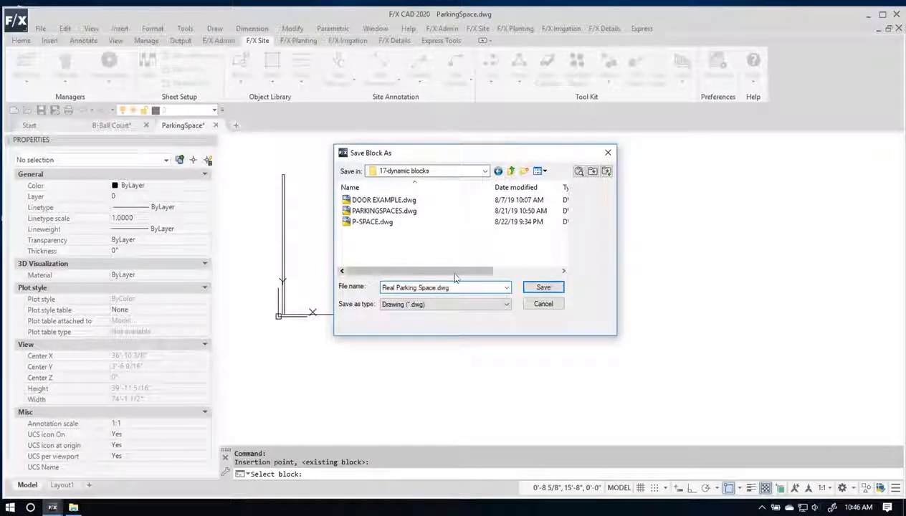
{"action": "left_click", "coordinate": [544, 288]}
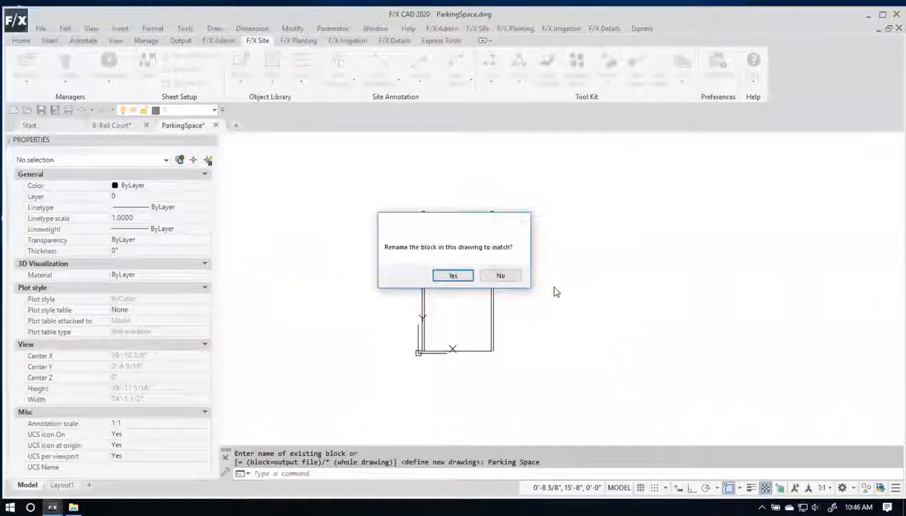
{"action": "left_click", "coordinate": [453, 276]}
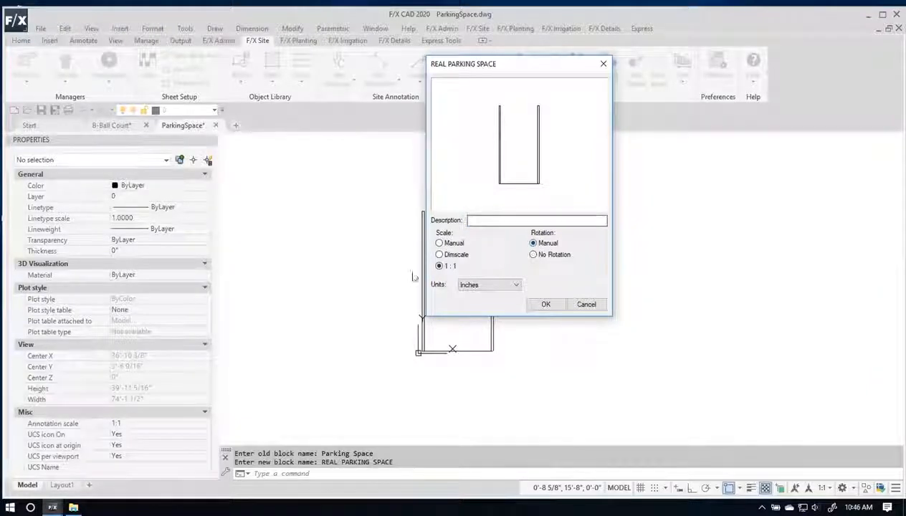
{"action": "left_click", "coordinate": [558, 304]}
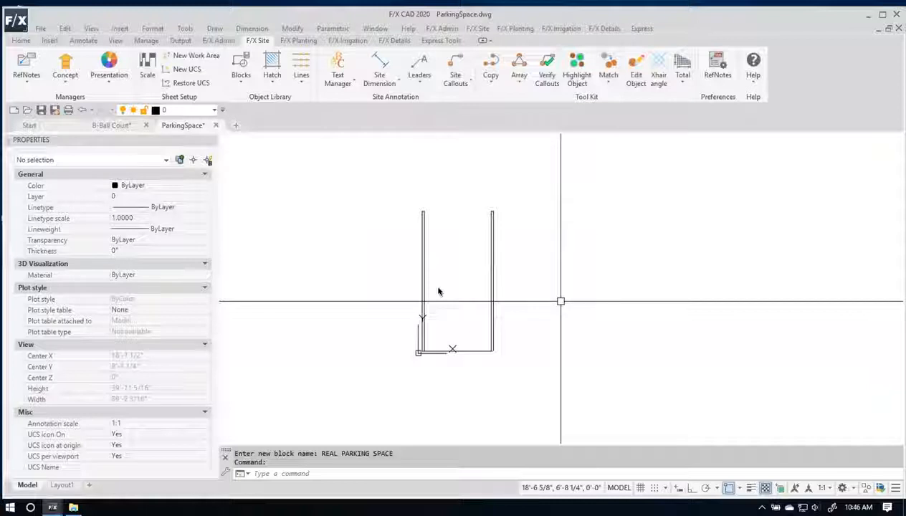
Open BASE-2018.dwg and choose the Real Parking Space block from the Dynamic Blocks category of Plan Graphics for placement.
{"action": "left_click", "coordinate": [17, 21]}
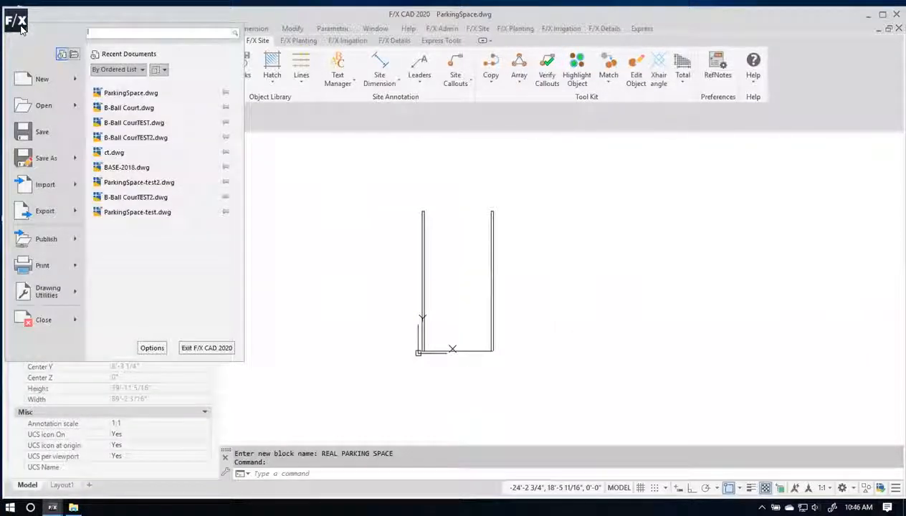
{"action": "left_click", "coordinate": [126, 167]}
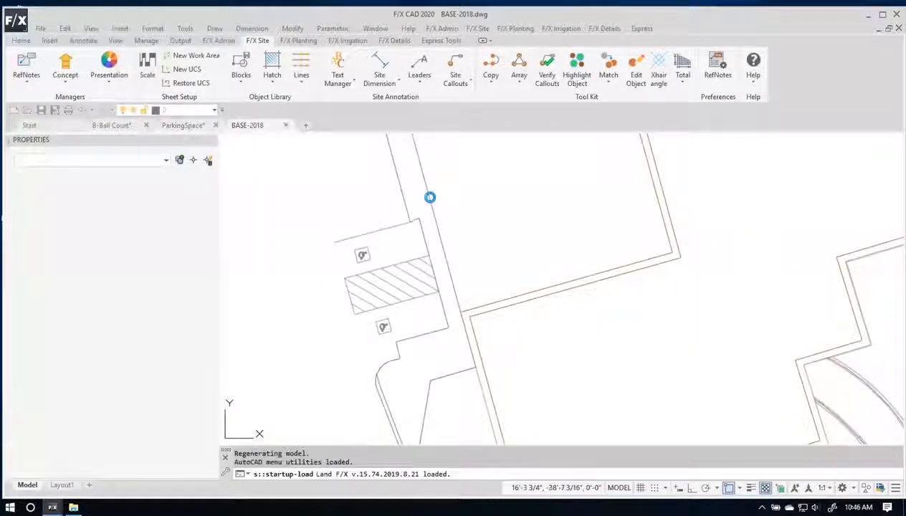
{"action": "middle_click_drag", "start_coordinate": [423, 171], "coordinate": [553, 329]}
{"action": "left_click", "coordinate": [241, 69]}
{"action": "left_click", "coordinate": [254, 102]}
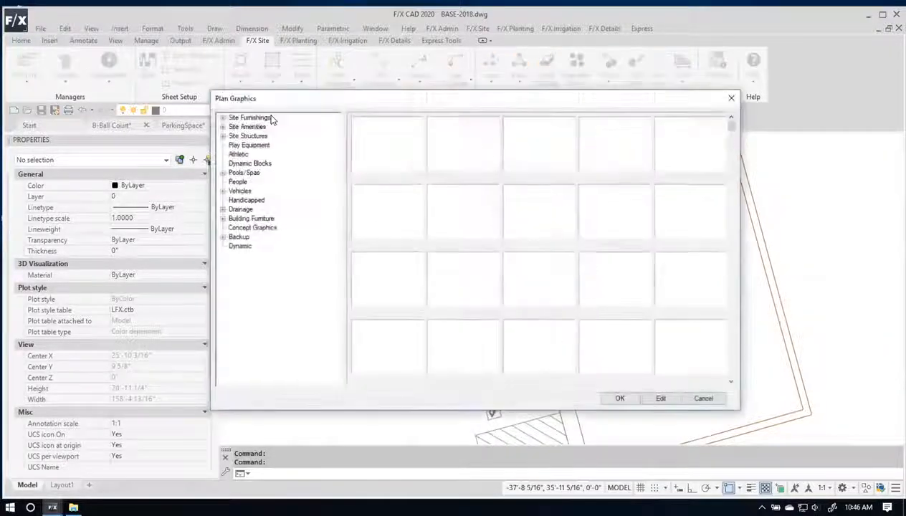
{"action": "left_click", "coordinate": [243, 163]}
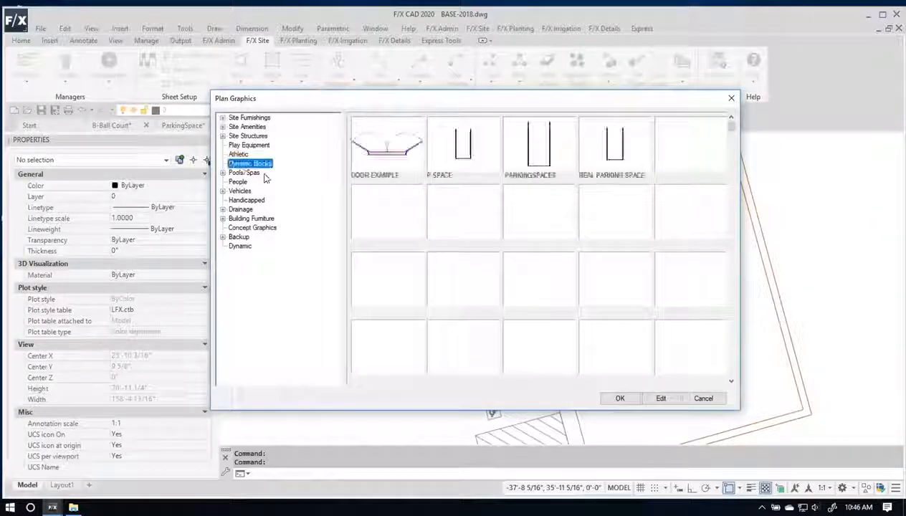
{"action": "left_click", "coordinate": [611, 147]}
{"action": "left_click", "coordinate": [619, 398]}
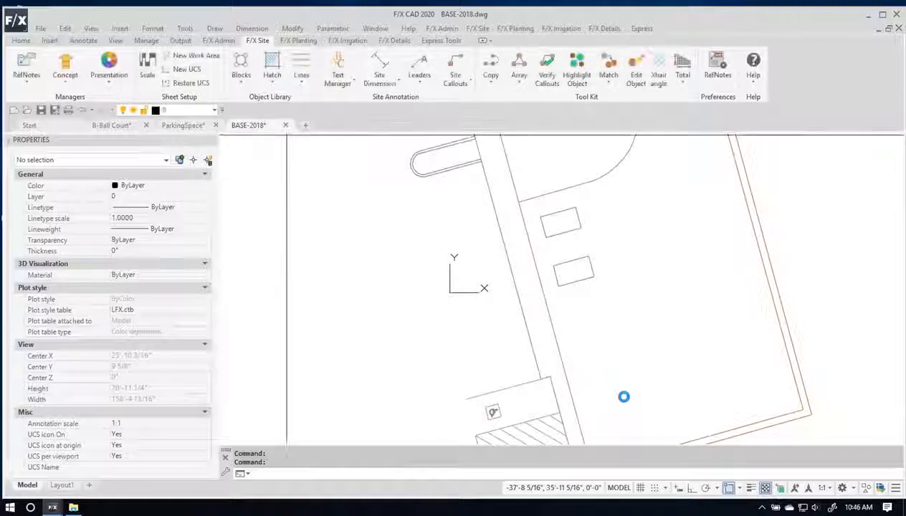
Place the parking space block at the curb corner above the accessible stall, rotated along the curb line with object snap off.
{"action": "middle_click_drag", "start_coordinate": [572, 310], "coordinate": [549, 264]}
{"action": "scroll", "coordinate": [550, 345], "scroll_direction": "up", "scroll_amount": 4}
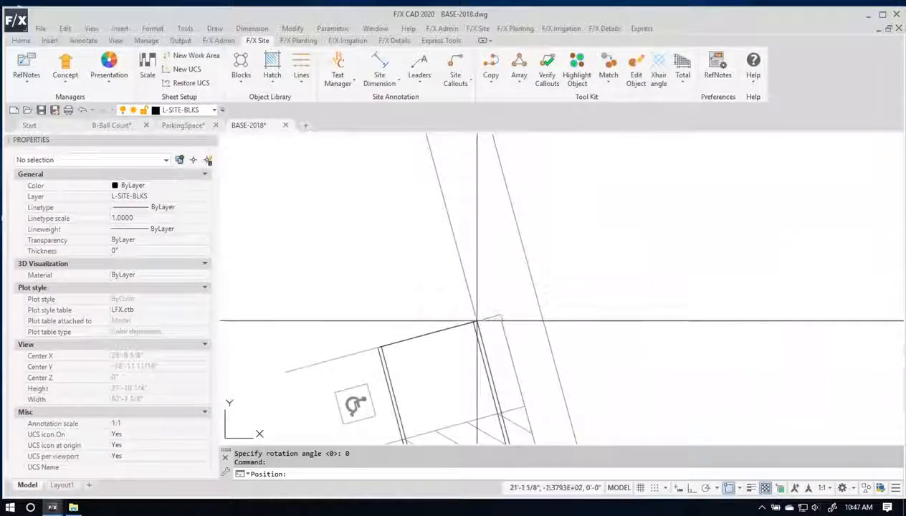
{"action": "left_click", "coordinate": [475, 322]}
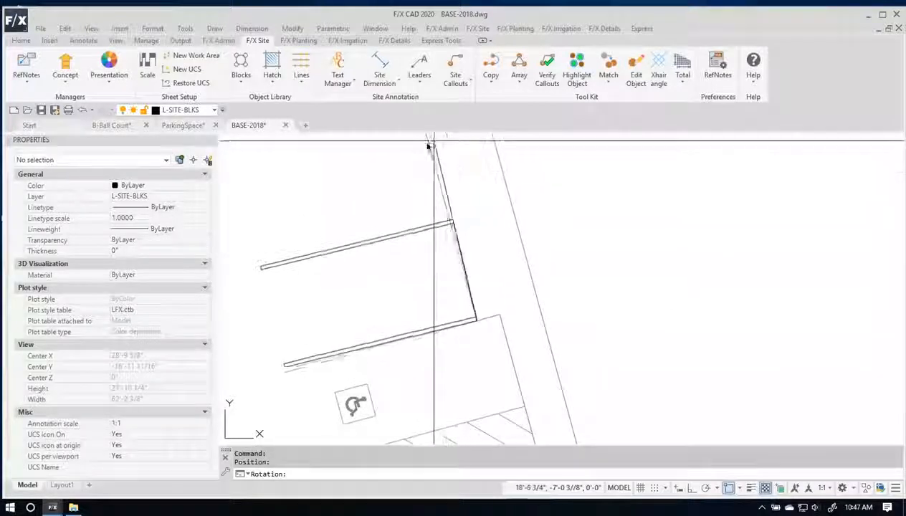
{"action": "mouse_move", "coordinate": [428, 147]}
{"action": "middle_mouse_down"}
{"action": "mouse_move", "coordinate": [444, 200]}
{"action": "mouse_move", "coordinate": [448, 192]}
{"action": "middle_mouse_up"}
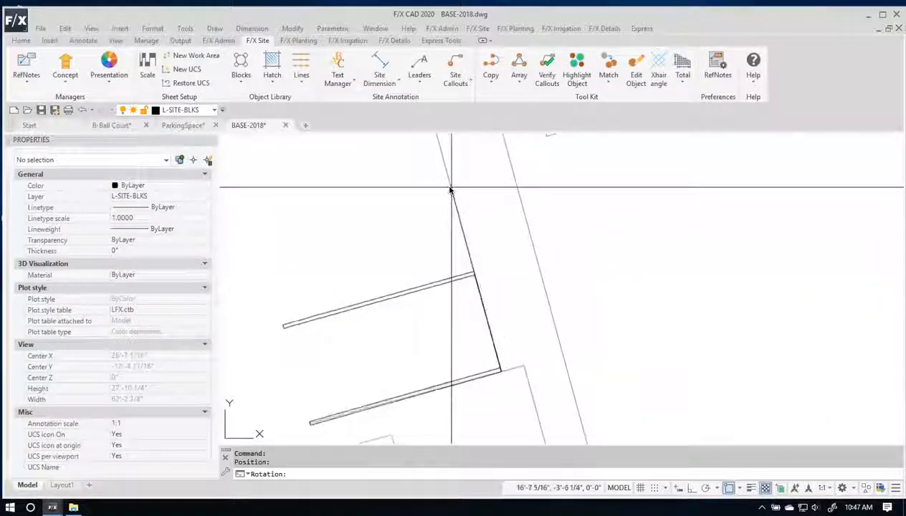
{"action": "key", "text": "F3"}
{"action": "scroll", "coordinate": [450, 189], "scroll_direction": "up", "scroll_amount": 2}
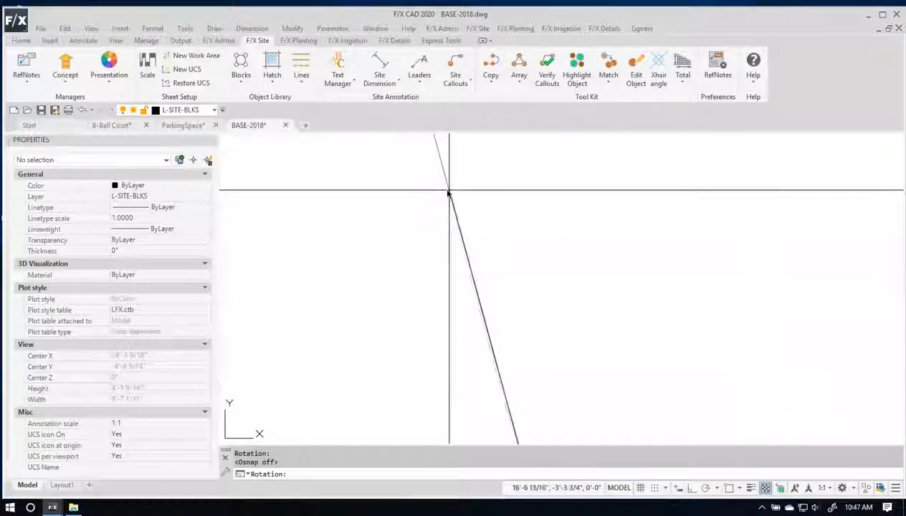
{"action": "left_click", "coordinate": [448, 194]}
{"action": "scroll", "coordinate": [448, 206], "scroll_direction": "down", "scroll_amount": 8}
{"action": "key", "text": "Escape"}
{"action": "scroll", "coordinate": [460, 264], "scroll_direction": "down", "scroll_amount": 5}
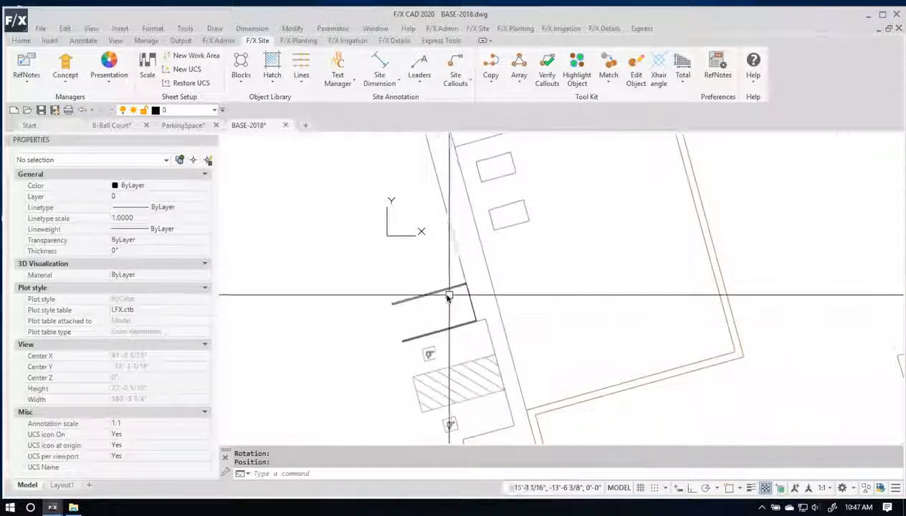
Stretch the placed parking space block by its linear grip along the curb up to the rounded island, creating a row of stalls.
{"action": "scroll", "coordinate": [449, 296], "scroll_direction": "up", "scroll_amount": 2}
{"action": "left_click", "coordinate": [448, 287]}
{"action": "scroll", "coordinate": [477, 276], "scroll_direction": "down", "scroll_amount": 2}
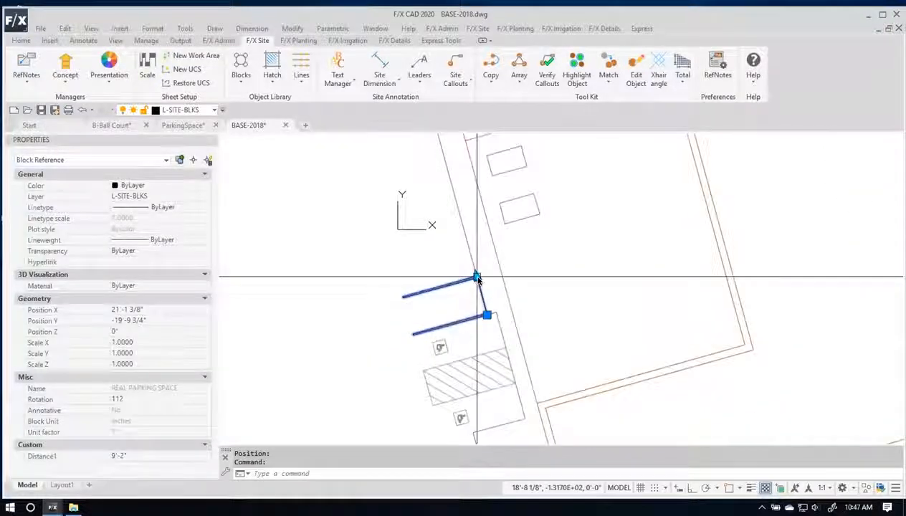
{"action": "left_click", "coordinate": [477, 278]}
{"action": "middle_click_drag", "start_coordinate": [454, 233], "coordinate": [469, 268]}
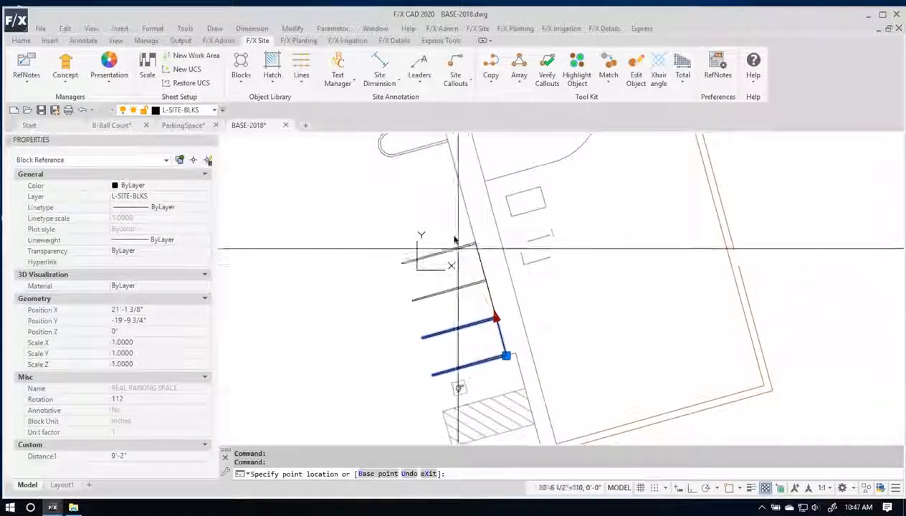
{"action": "left_click", "coordinate": [452, 154]}
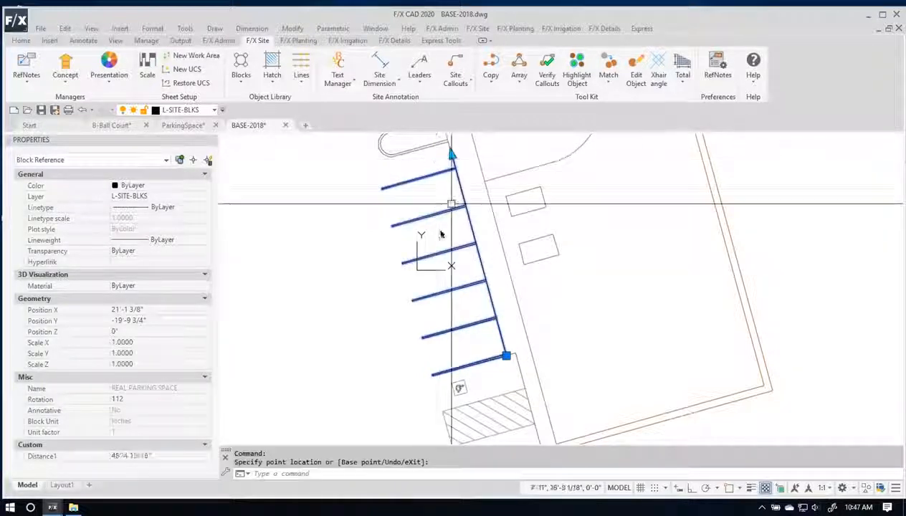
{"action": "key", "text": "Escape"}
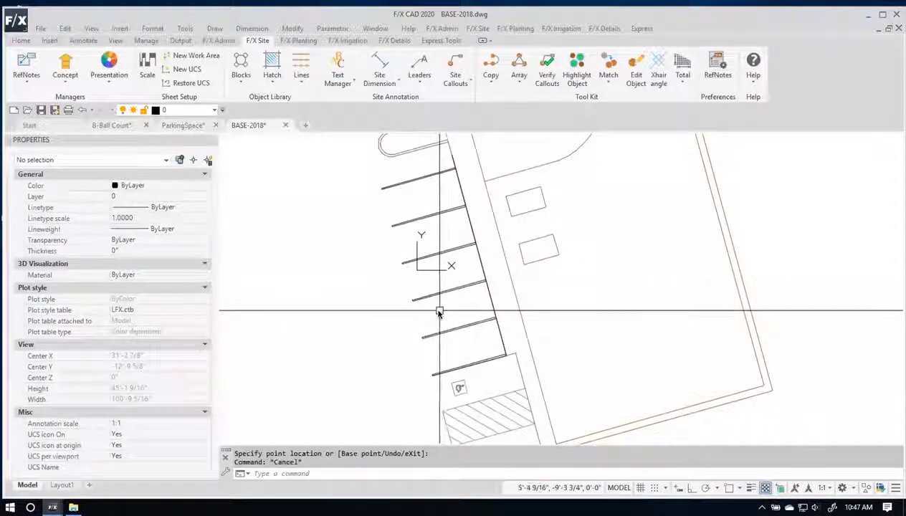
{"action": "scroll", "coordinate": [420, 267], "scroll_direction": "up", "scroll_amount": 2}
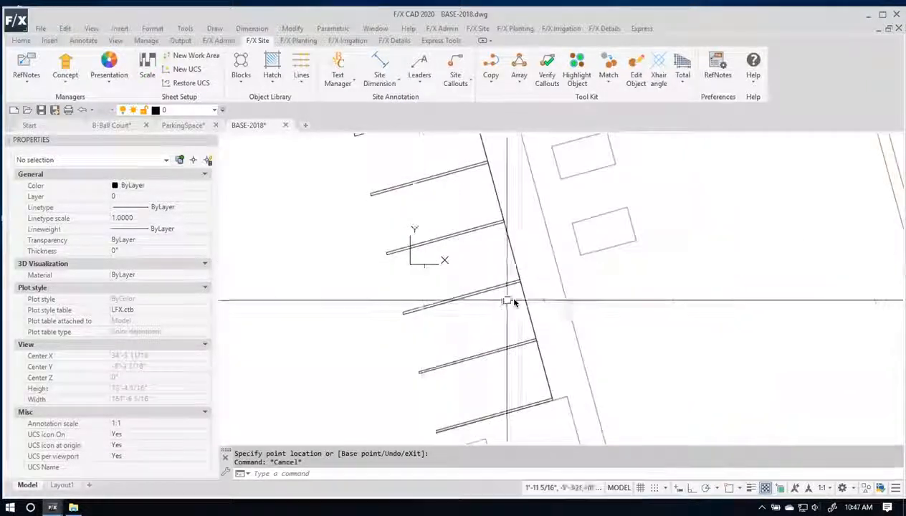
{"action": "scroll", "coordinate": [507, 300], "scroll_direction": "down", "scroll_amount": 2}
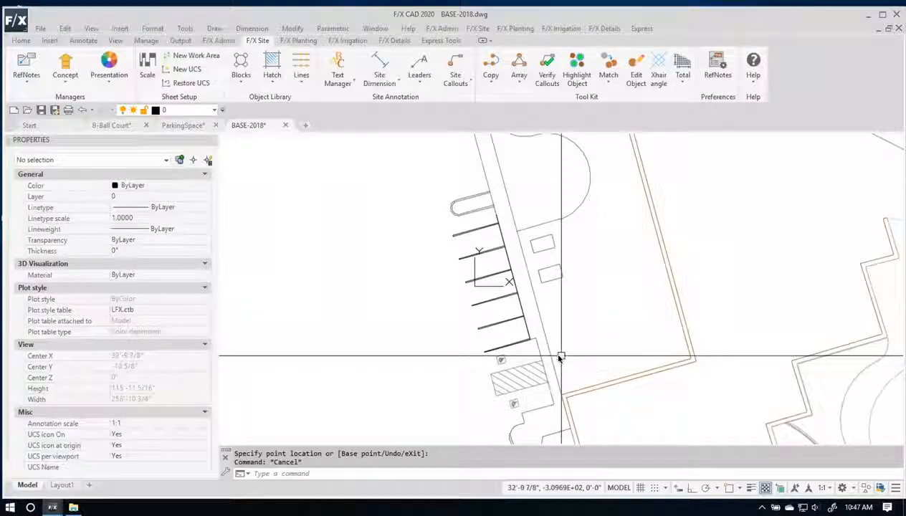
Switch to the Dynamic Blocks presentation in Google Slides and present its Tips slide full screen.
{"action": "key", "text": "ctrl+Up"}
{"action": "left_click", "coordinate": [475, 253]}
{"action": "scroll", "coordinate": [116, 398], "scroll_direction": "down", "scroll_amount": 3}
{"action": "left_click", "coordinate": [126, 384]}
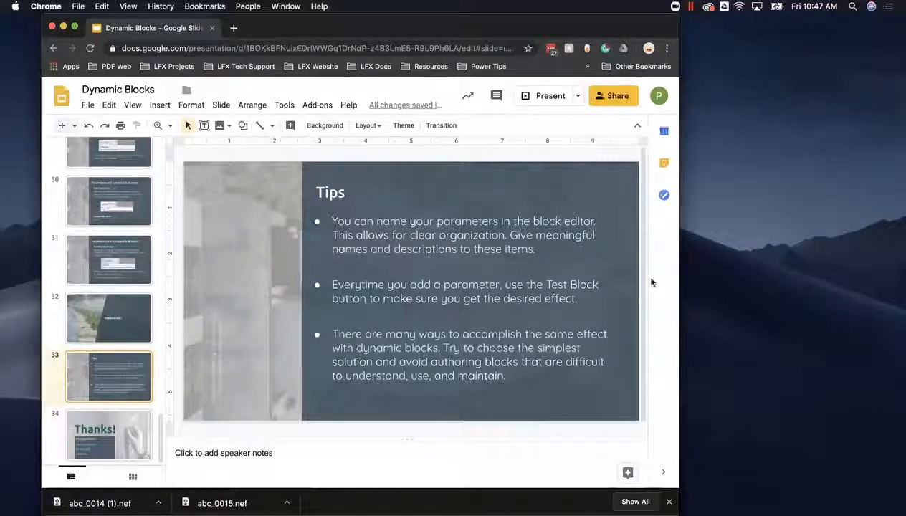
{"action": "left_click", "coordinate": [528, 94]}
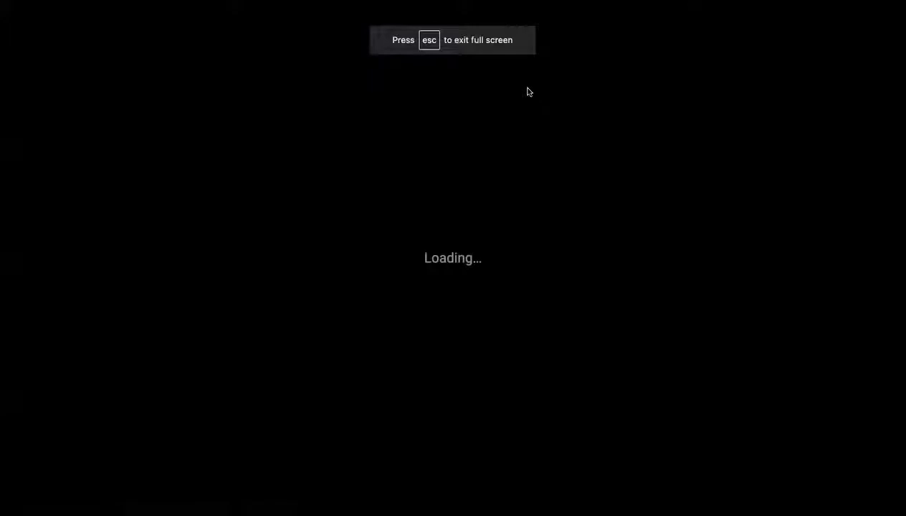
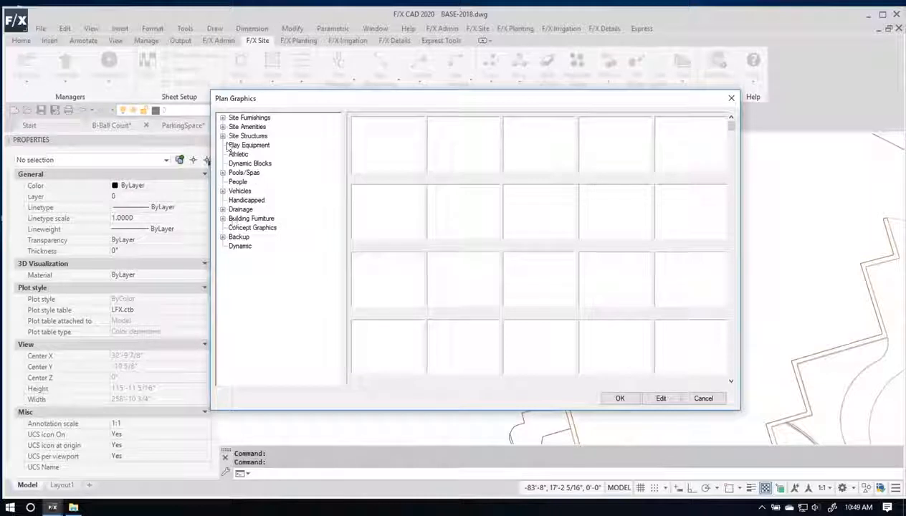
Insert the PEOPLE-100D block from the People category into the open area west of the parking stalls and set its rotation.
{"action": "left_click", "coordinate": [242, 183]}
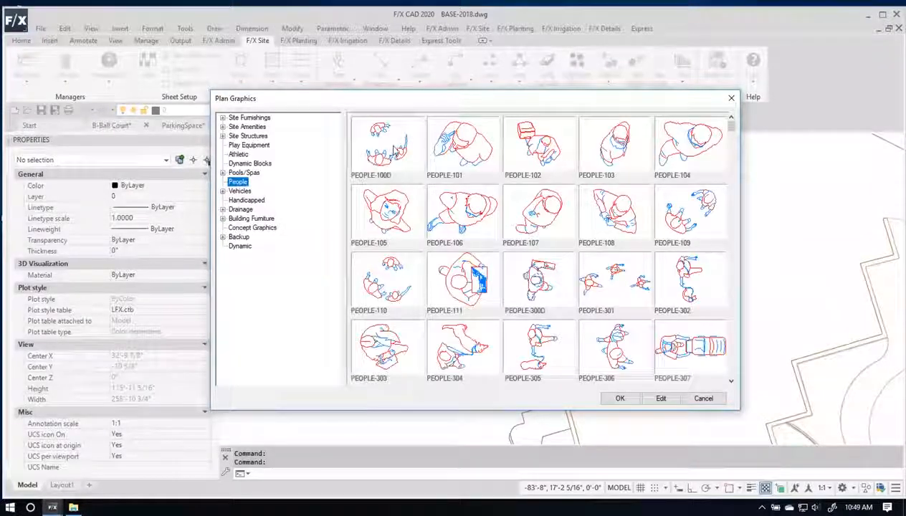
{"action": "left_click", "coordinate": [394, 150]}
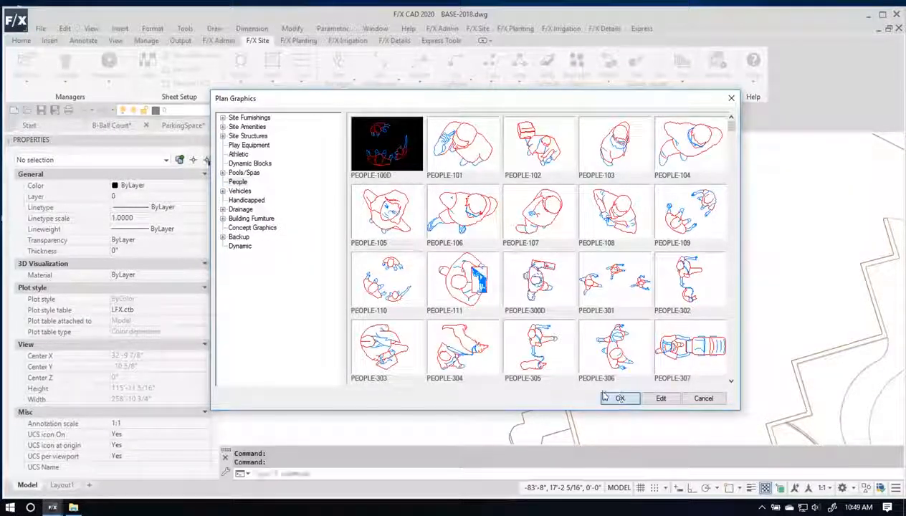
{"action": "left_click", "coordinate": [617, 398]}
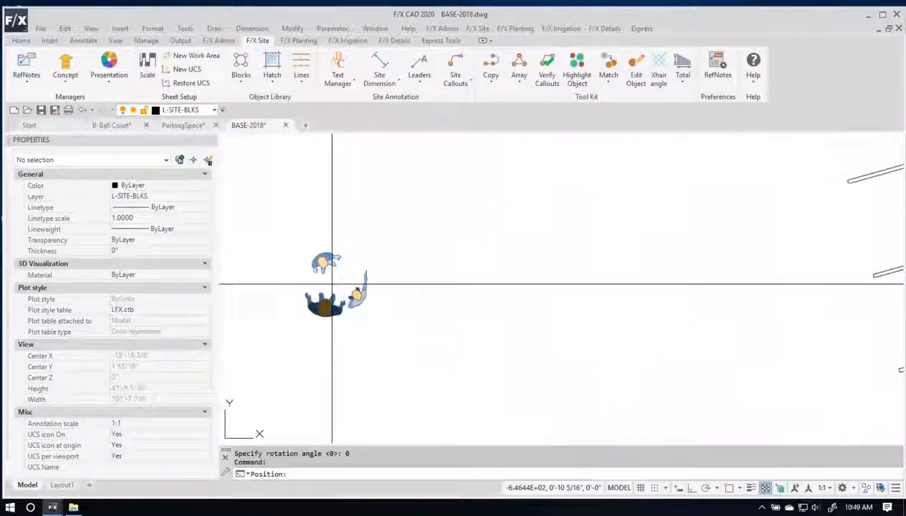
{"action": "left_click", "coordinate": [331, 278]}
{"action": "left_click", "coordinate": [398, 331]}
{"action": "key", "text": "Escape"}
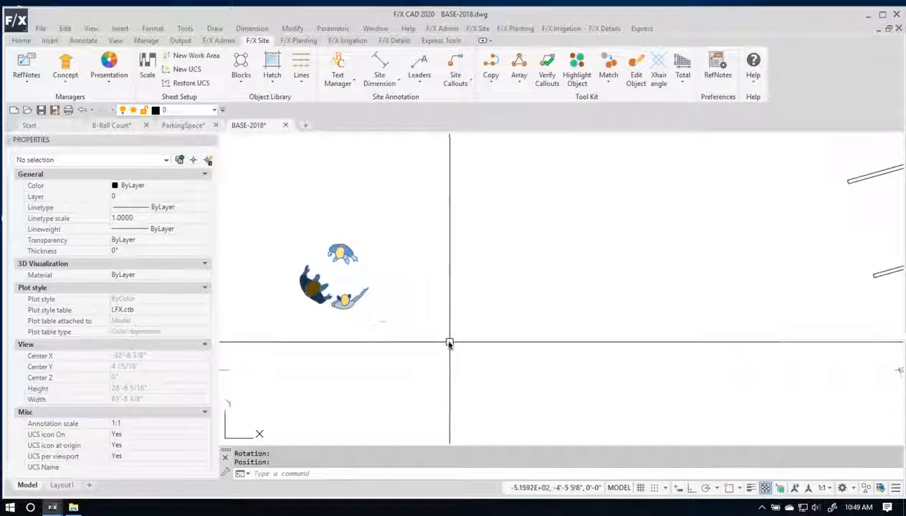
Copy the people block along a multi-segment line through three end points across the open area with Copy along Line.
{"action": "scroll", "coordinate": [449, 342], "scroll_direction": "down", "scroll_amount": 2}
{"action": "middle_click_drag", "start_coordinate": [446, 330], "coordinate": [663, 314]}
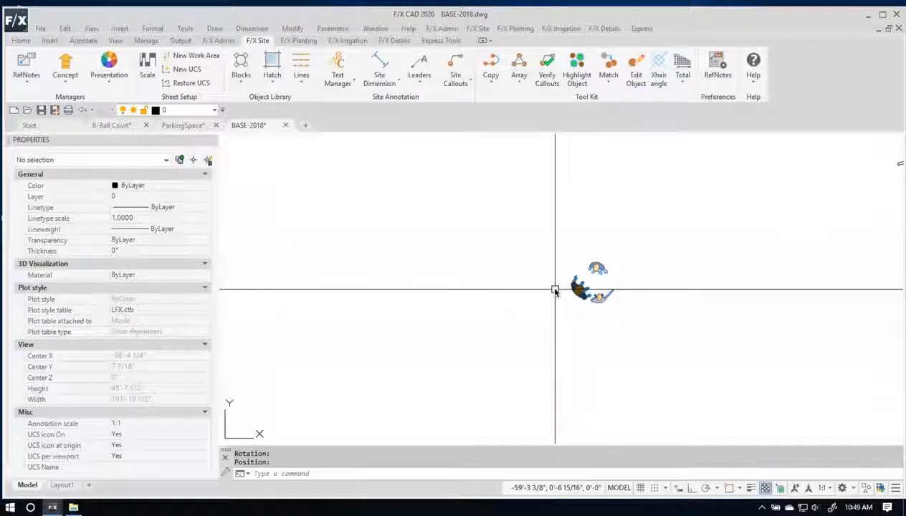
{"action": "left_click", "coordinate": [494, 84]}
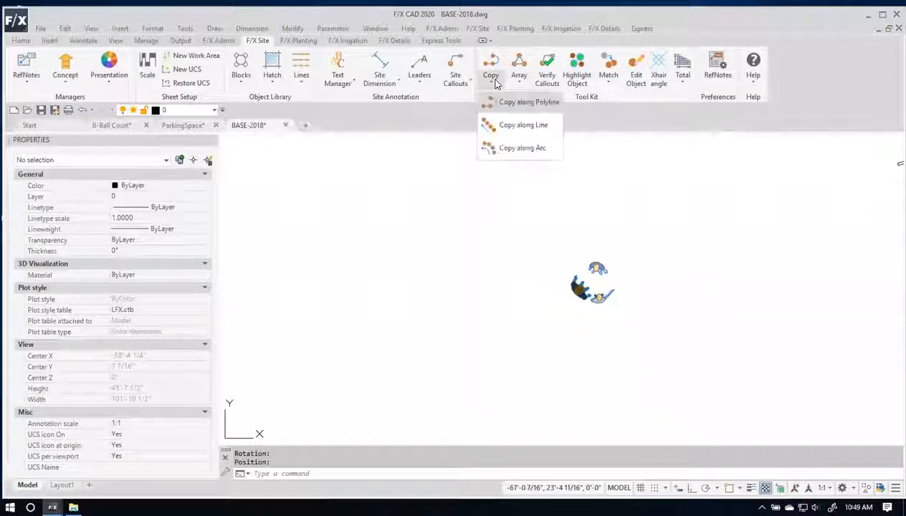
{"action": "left_click", "coordinate": [516, 125]}
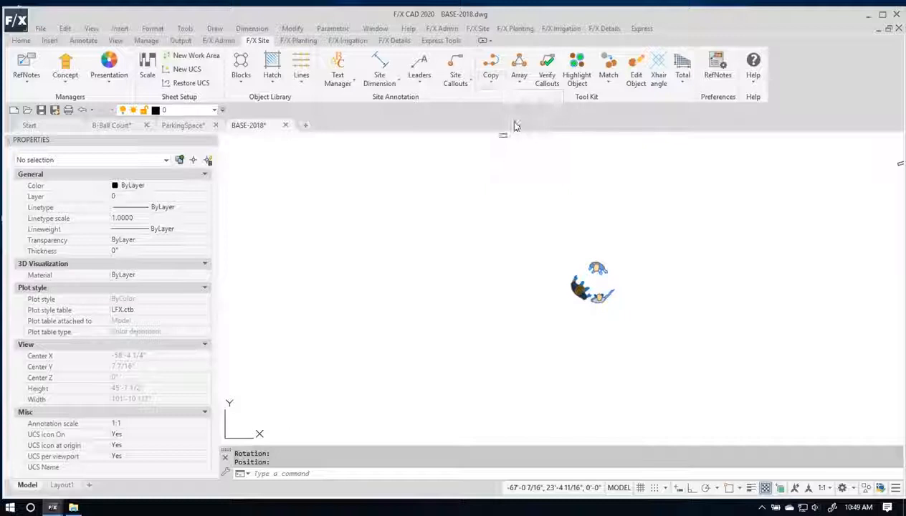
{"action": "left_click", "coordinate": [573, 288]}
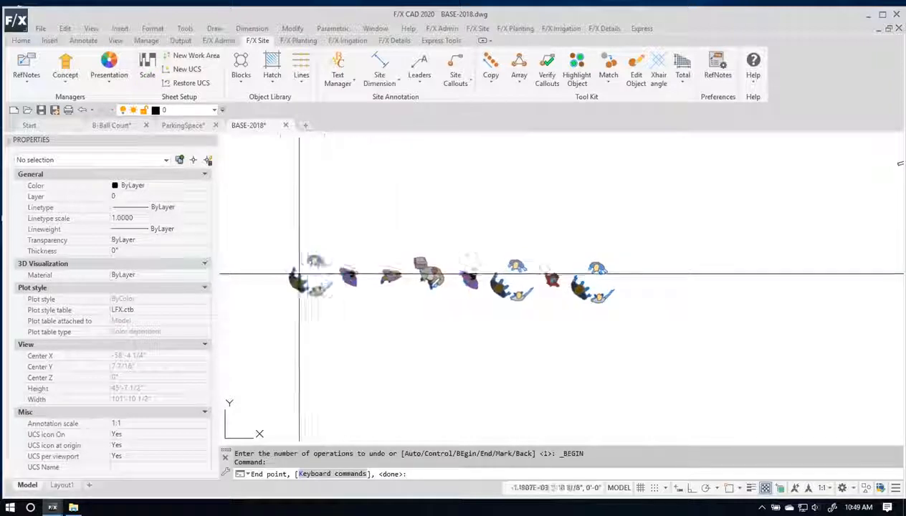
{"action": "scroll", "coordinate": [271, 274], "scroll_direction": "down", "scroll_amount": 3}
{"action": "scroll", "coordinate": [271, 274], "scroll_direction": "up", "scroll_amount": 3}
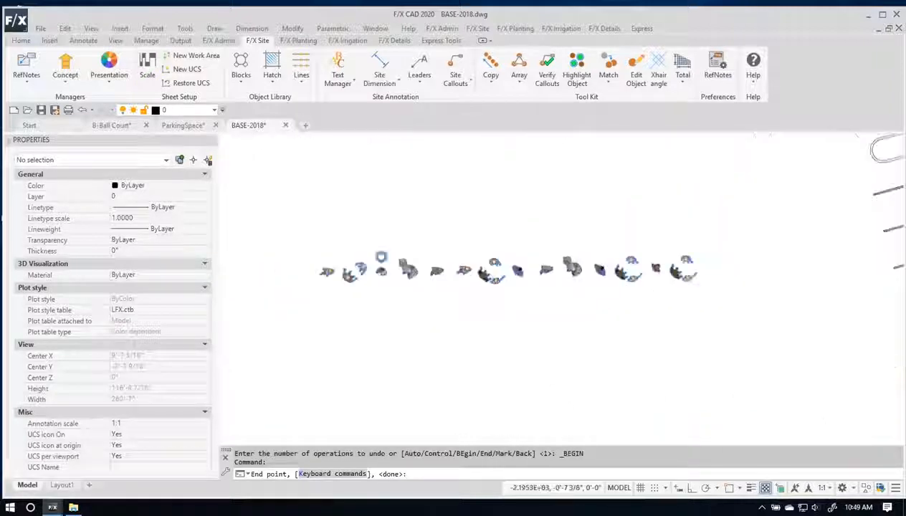
{"action": "left_click", "coordinate": [268, 242]}
{"action": "left_click", "coordinate": [454, 371]}
{"action": "left_click", "coordinate": [812, 310]}
{"action": "key", "text": "Return"}
Cycle the original people block's Randomize state through options including 02 and 07, finishing on 09.
{"action": "left_click", "coordinate": [693, 277]}
{"action": "scroll", "coordinate": [663, 277], "scroll_direction": "up", "scroll_amount": 6}
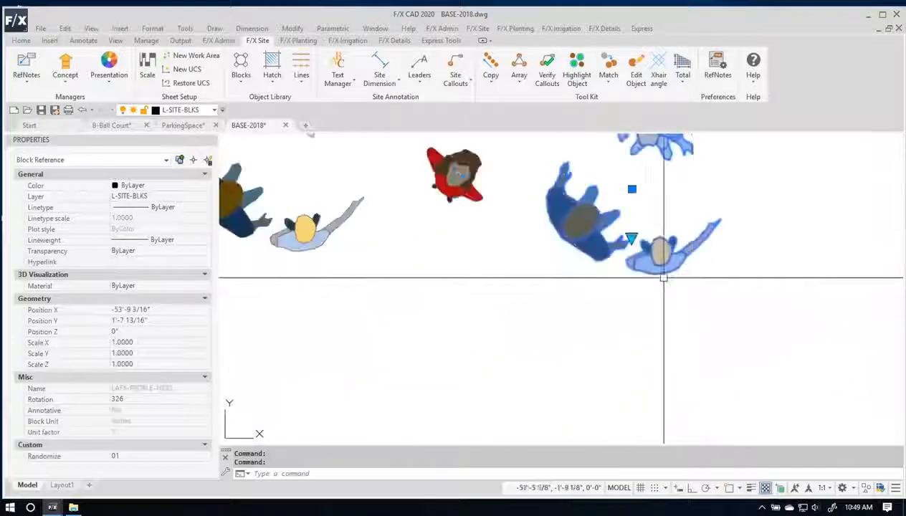
{"action": "left_click", "coordinate": [630, 239]}
{"action": "left_click", "coordinate": [653, 260]}
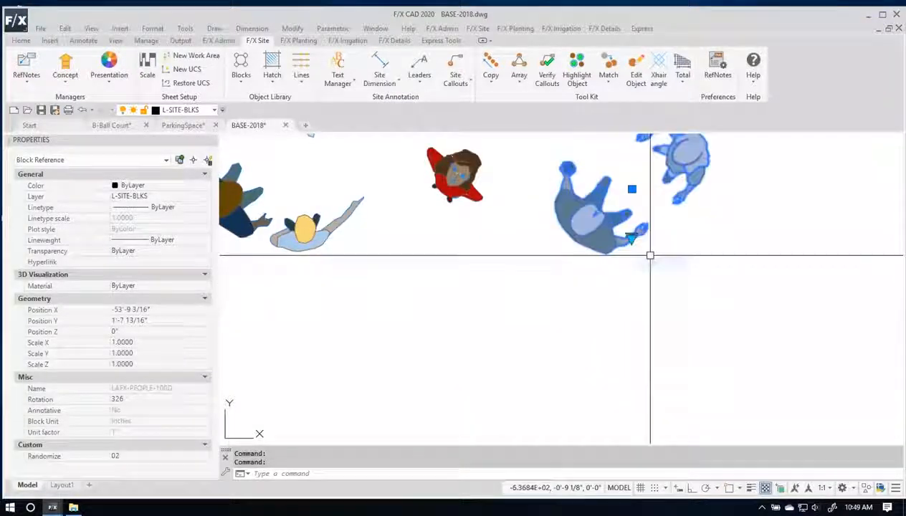
{"action": "left_click", "coordinate": [631, 239]}
{"action": "left_click", "coordinate": [656, 284]}
{"action": "middle_click_drag", "start_coordinate": [630, 238], "coordinate": [605, 318]}
{"action": "left_click", "coordinate": [605, 318]}
{"action": "left_click", "coordinate": [627, 399]}
{"action": "left_click", "coordinate": [606, 319]}
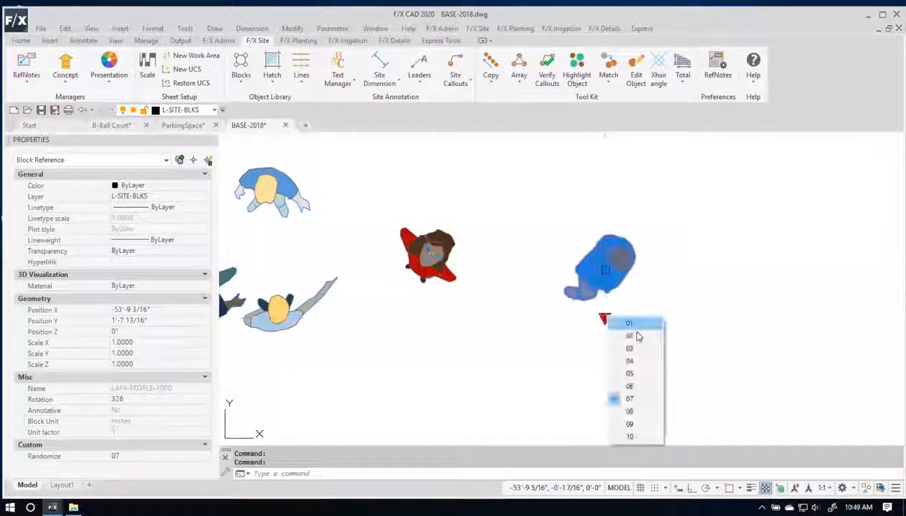
{"action": "left_click", "coordinate": [629, 424]}
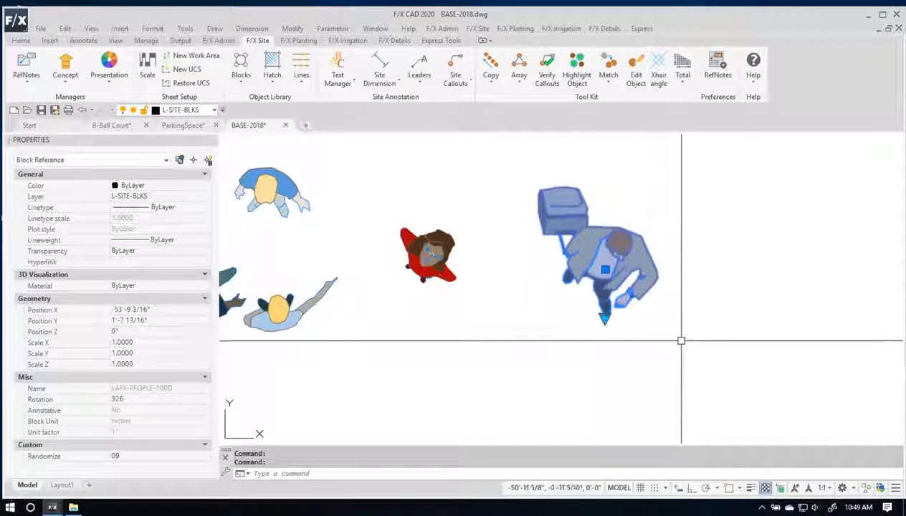
{"action": "key", "text": "Escape"}
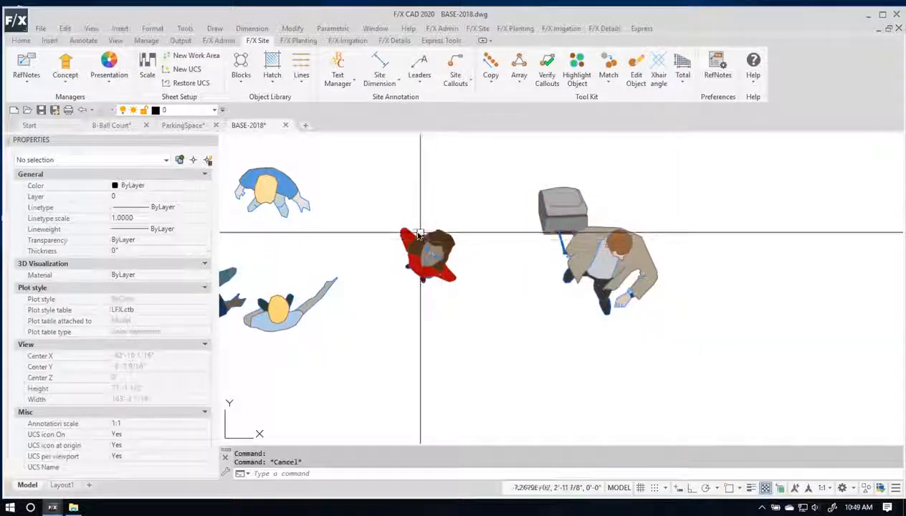
Set the Randomize state of the red-clothed figure beside the original people block to 08, trying another state first.
{"action": "scroll", "coordinate": [420, 236], "scroll_direction": "down", "scroll_amount": 2}
{"action": "left_click", "coordinate": [420, 251]}
{"action": "left_click", "coordinate": [425, 279]}
{"action": "left_click", "coordinate": [448, 320]}
{"action": "left_click", "coordinate": [423, 278]}
{"action": "left_click", "coordinate": [448, 367]}
{"action": "scroll", "coordinate": [426, 302], "scroll_direction": "down", "scroll_amount": 4}
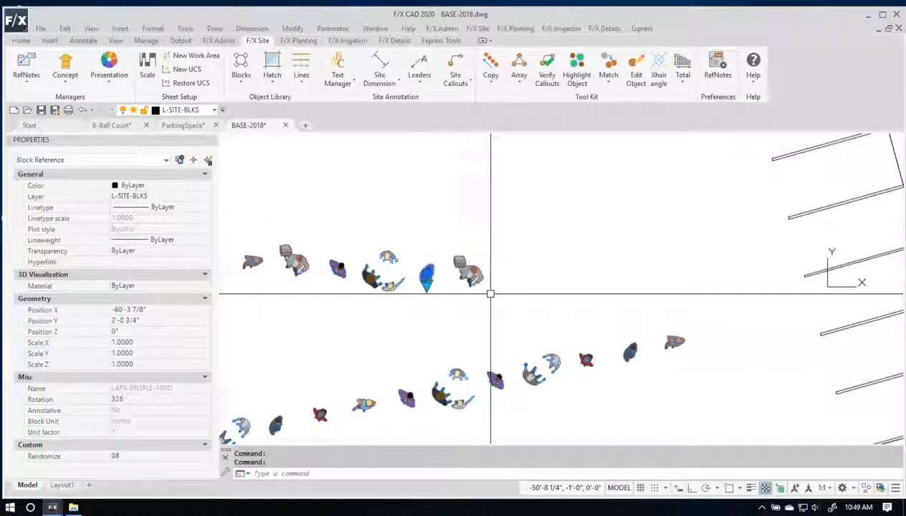
{"action": "scroll", "coordinate": [490, 294], "scroll_direction": "down", "scroll_amount": 3}
{"action": "key", "text": "Escape"}
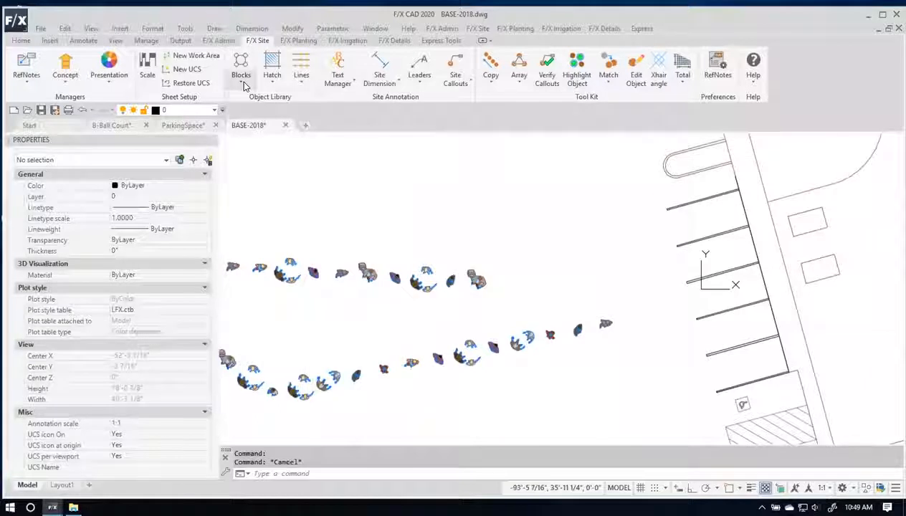
Choose the VEHC-000D-001 block from the Vehicles category of the Plan Graphics library for placement in the parking stalls.
{"action": "left_click", "coordinate": [242, 83]}
{"action": "left_click", "coordinate": [259, 109]}
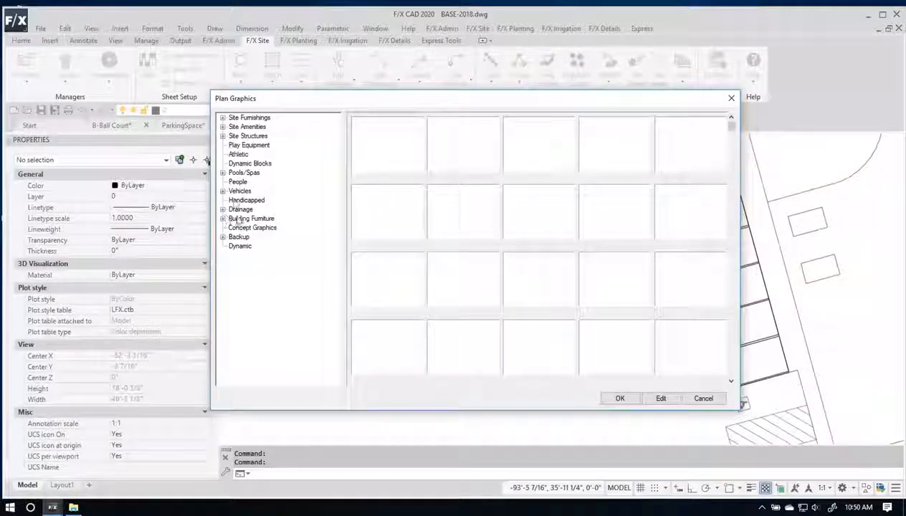
{"action": "left_click", "coordinate": [248, 201]}
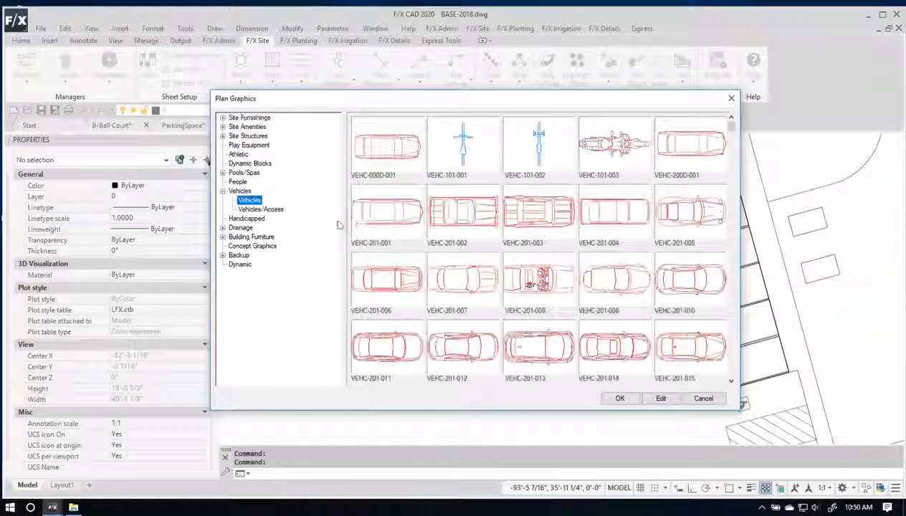
{"action": "left_click", "coordinate": [405, 161]}
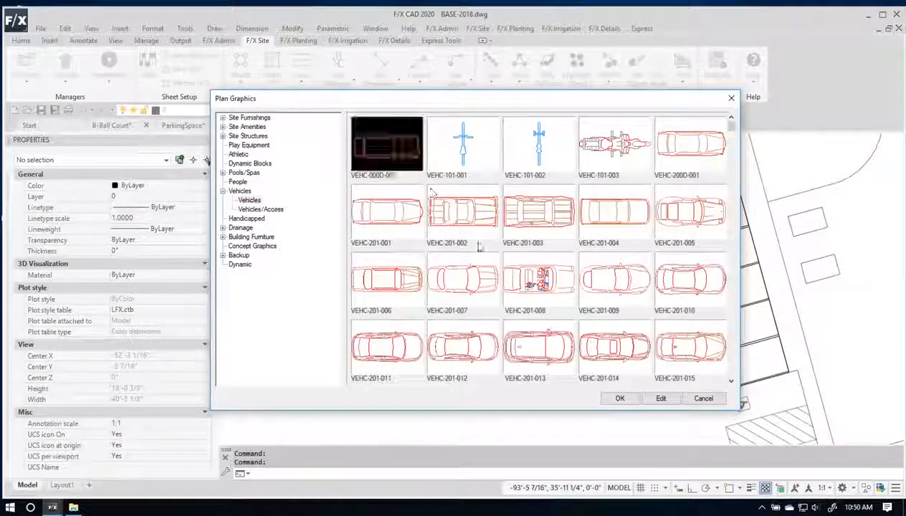
{"action": "left_click", "coordinate": [619, 398]}
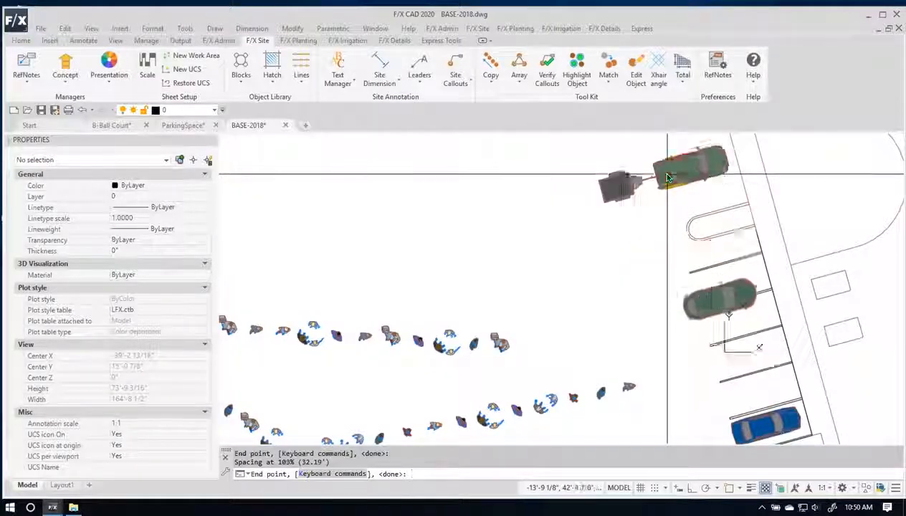
Set the Copy along Line spacing to 60% and finish copying the vehicle block up the row of parking stalls.
{"action": "key", "text": "plus"}
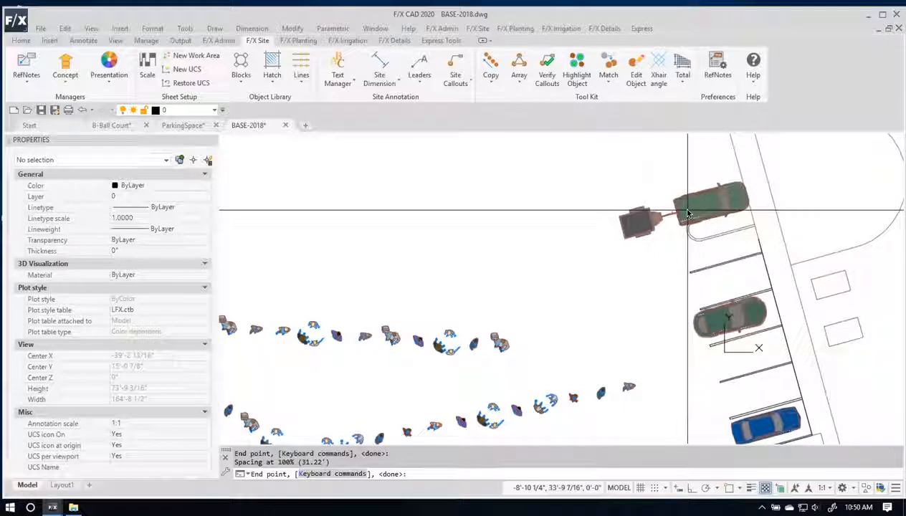
{"action": "key", "text": "e"}
{"action": "key", "text": "minus"}
{"action": "key", "text": "minus"}
{"action": "key", "text": "minus"}
{"action": "key", "text": "minus"}
{"action": "key", "text": "minus"}
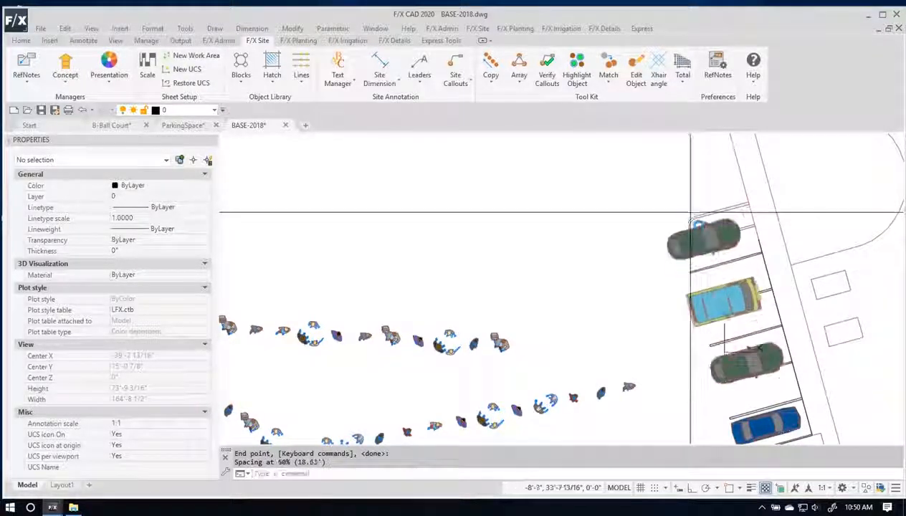
{"action": "key", "text": "plus"}
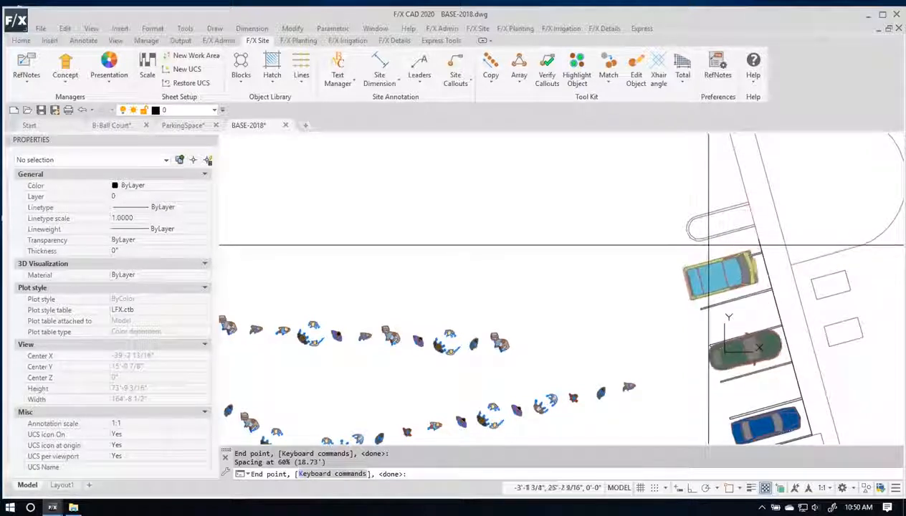
{"action": "key", "text": "Return"}
{"action": "middle_click_drag", "start_coordinate": [655, 378], "coordinate": [519, 309]}
{"action": "key", "text": "Return"}
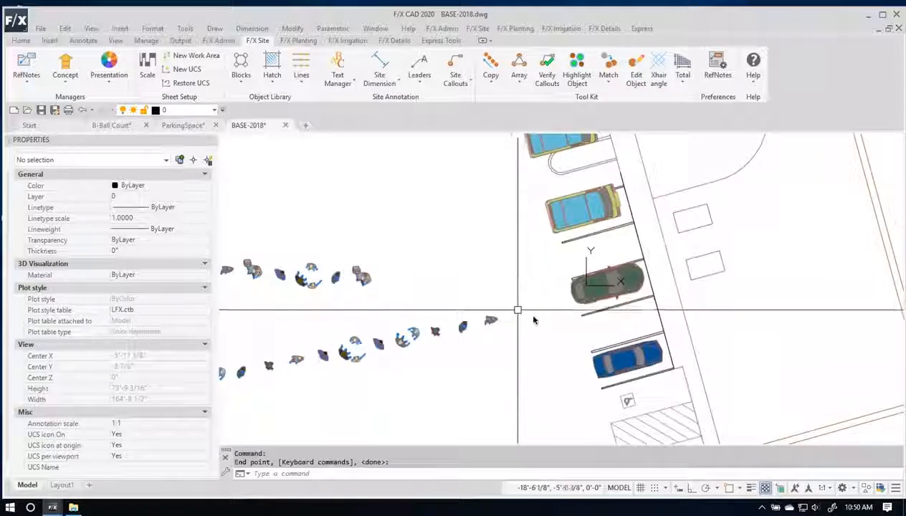
Move the topmost van slightly farther up, clear of the rounded island at the end of the stalls.
{"action": "middle_click_drag", "start_coordinate": [659, 265], "coordinate": [634, 314]}
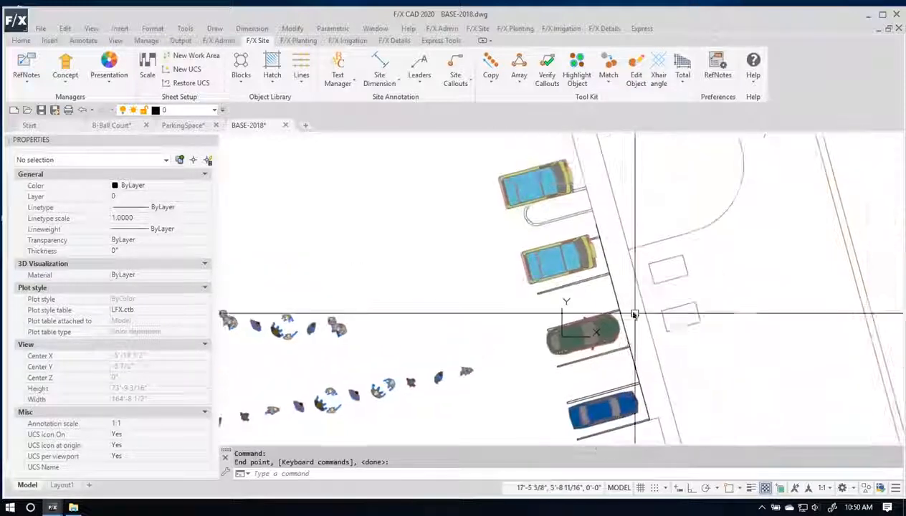
{"action": "left_click", "coordinate": [562, 194]}
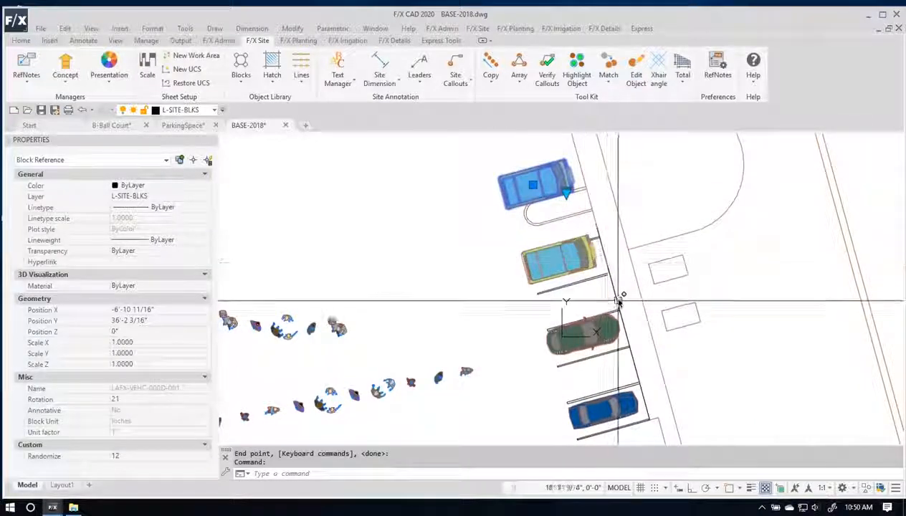
{"action": "type", "text": "m"}
{"action": "key", "text": "Return"}
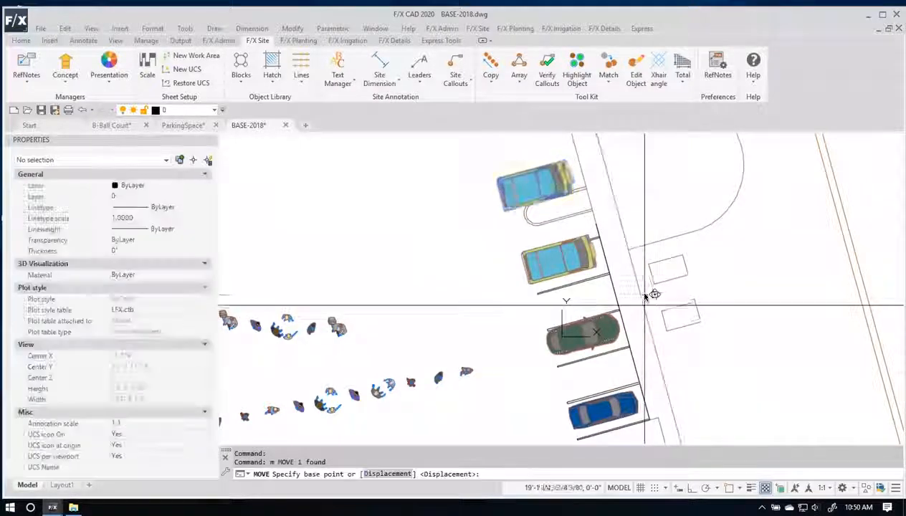
{"action": "left_click", "coordinate": [645, 297]}
{"action": "left_click", "coordinate": [645, 295]}
{"action": "left_click", "coordinate": [600, 275]}
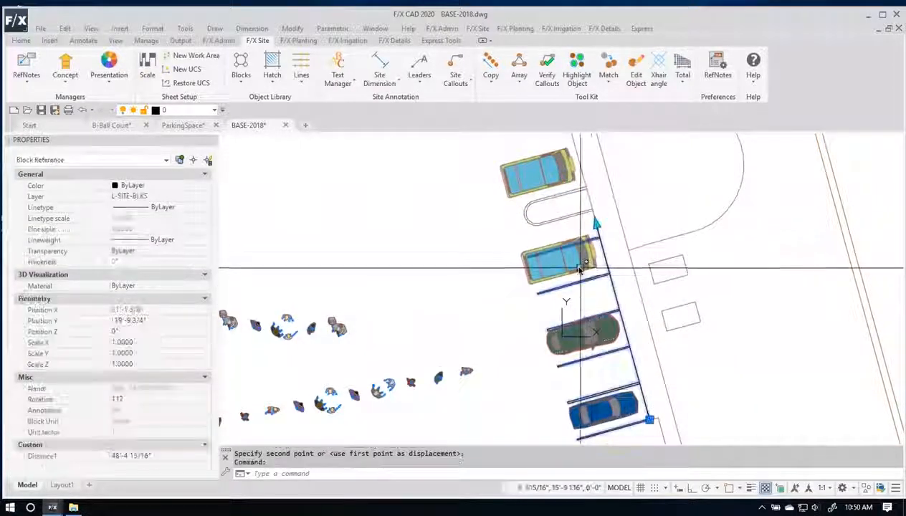
{"action": "key", "text": "Escape"}
Move the van below the rounded island so that it sits between its stall lines.
{"action": "left_click", "coordinate": [584, 264]}
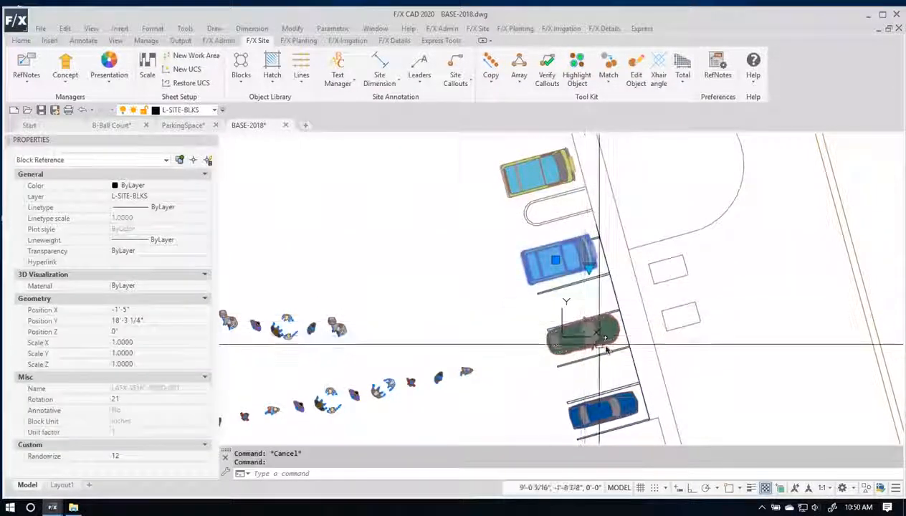
{"action": "type", "text": "m"}
{"action": "key", "text": "Return"}
{"action": "left_click", "coordinate": [659, 358]}
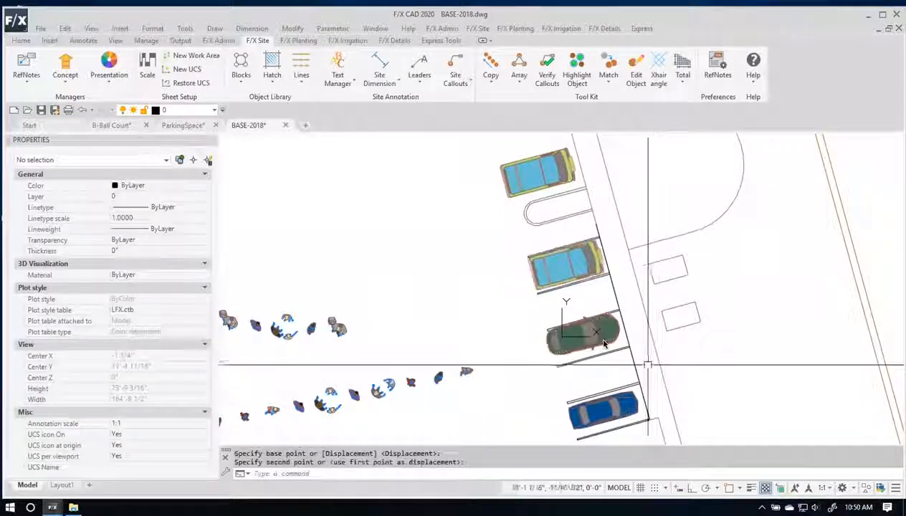
{"action": "left_click", "coordinate": [709, 361]}
{"action": "key", "text": "Escape"}
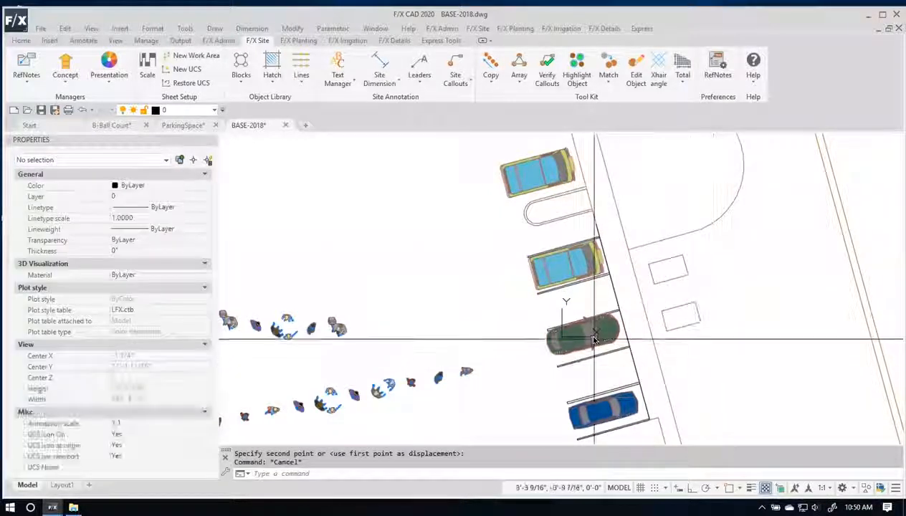
Move the green car so that it sits centred between its stall lines.
{"action": "left_click", "coordinate": [643, 349]}
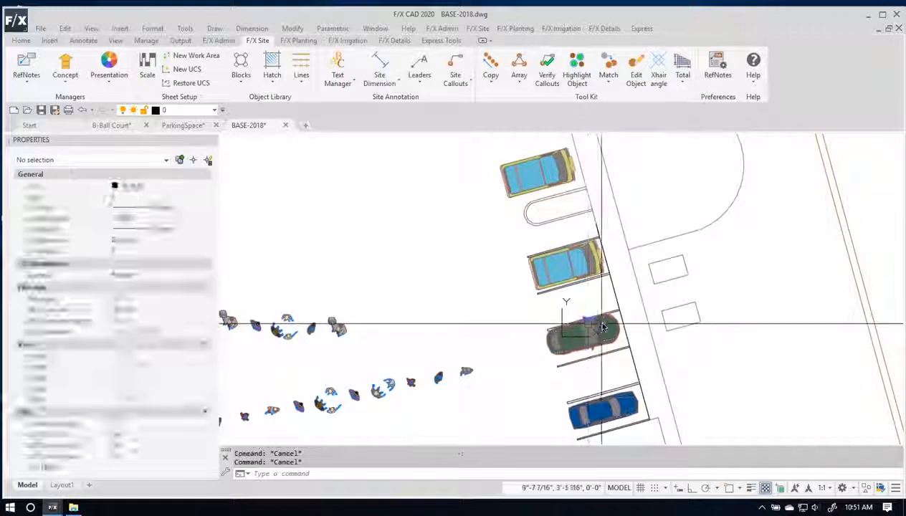
{"action": "type", "text": "m"}
{"action": "key", "text": "Return"}
{"action": "left_click", "coordinate": [648, 350]}
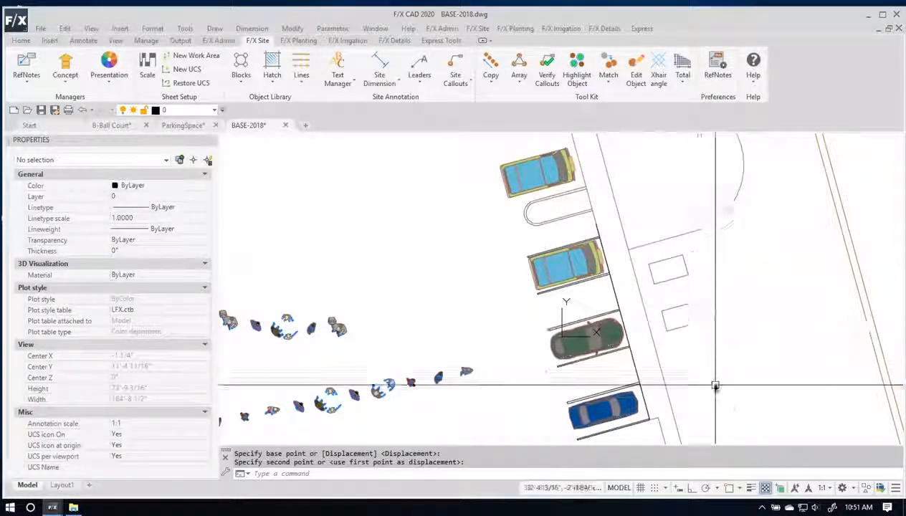
Look through the People category of the Plan Graphics library and close it without inserting a block.
{"action": "scroll", "coordinate": [686, 313], "scroll_direction": "up", "scroll_amount": 2}
{"action": "scroll", "coordinate": [686, 314], "scroll_direction": "down", "scroll_amount": 2}
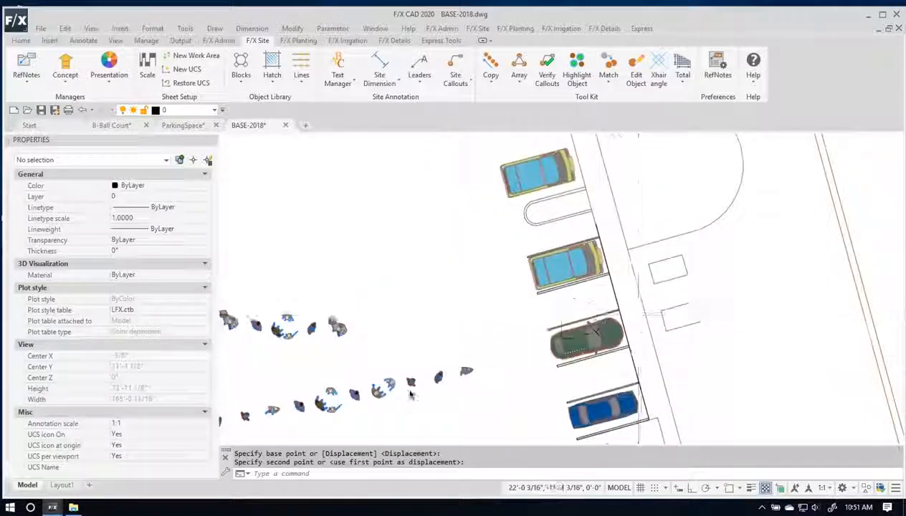
{"action": "scroll", "coordinate": [351, 302], "scroll_direction": "down", "scroll_amount": 1}
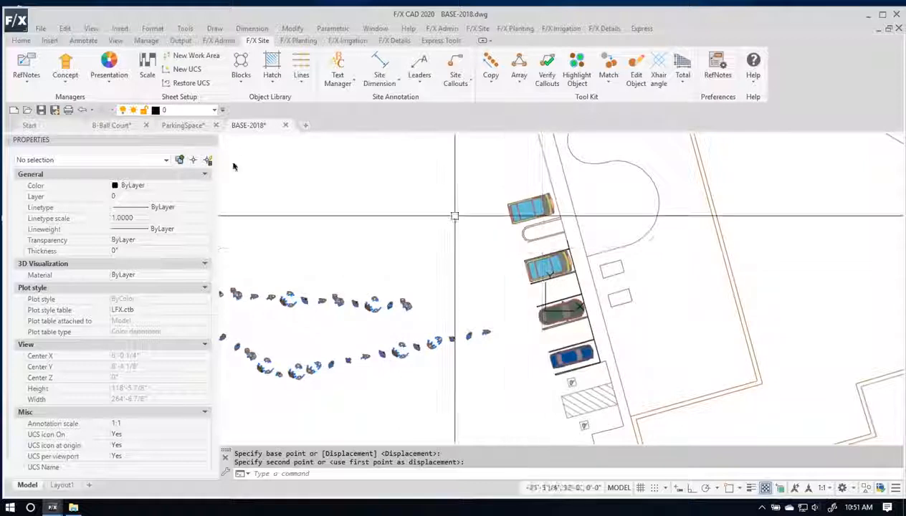
{"action": "left_click", "coordinate": [240, 64]}
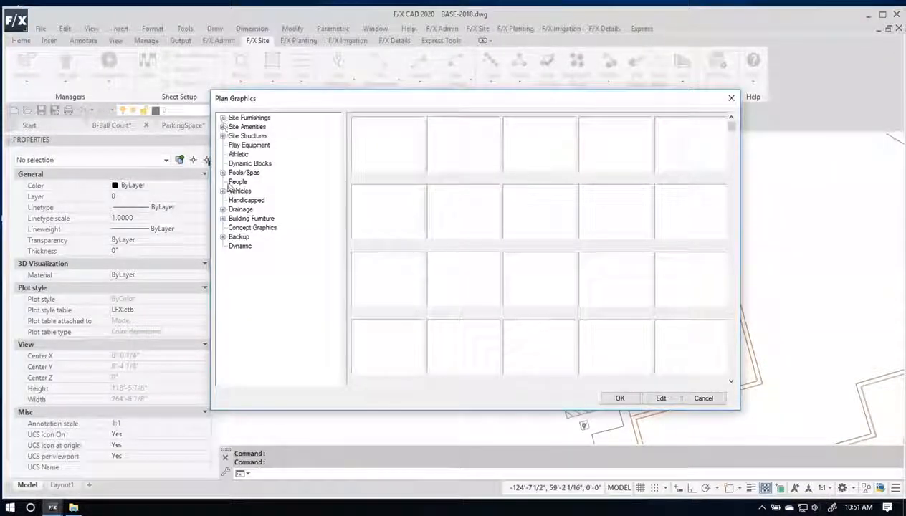
{"action": "left_click", "coordinate": [237, 183]}
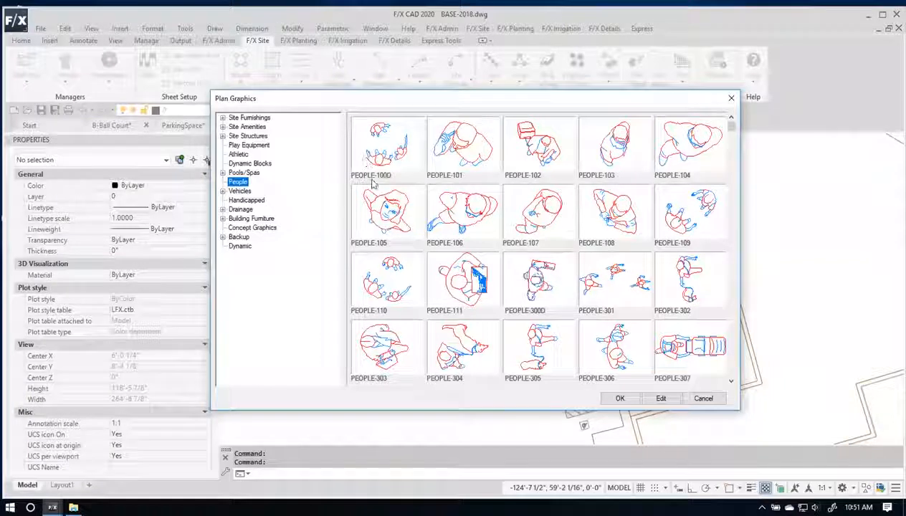
{"action": "left_click", "coordinate": [701, 400]}
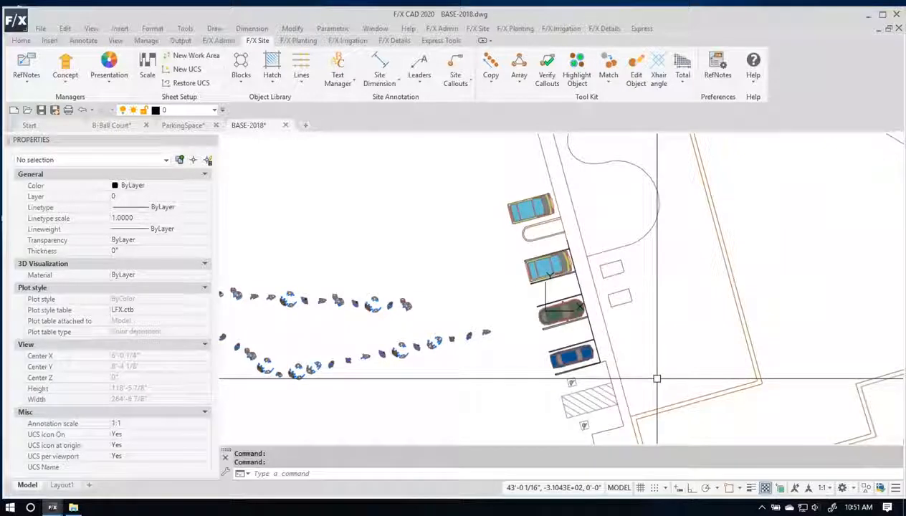
Cycle the topmost vehicle's Randomize state through 01, 02 and 03, finishing on 04.
{"action": "scroll", "coordinate": [533, 215], "scroll_direction": "up", "scroll_amount": 4}
{"action": "left_click", "coordinate": [519, 231]}
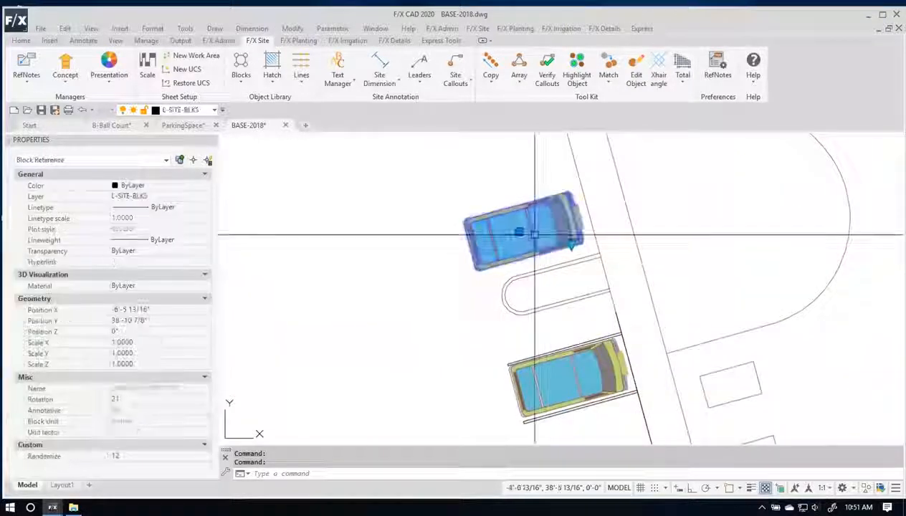
{"action": "left_click", "coordinate": [571, 244]}
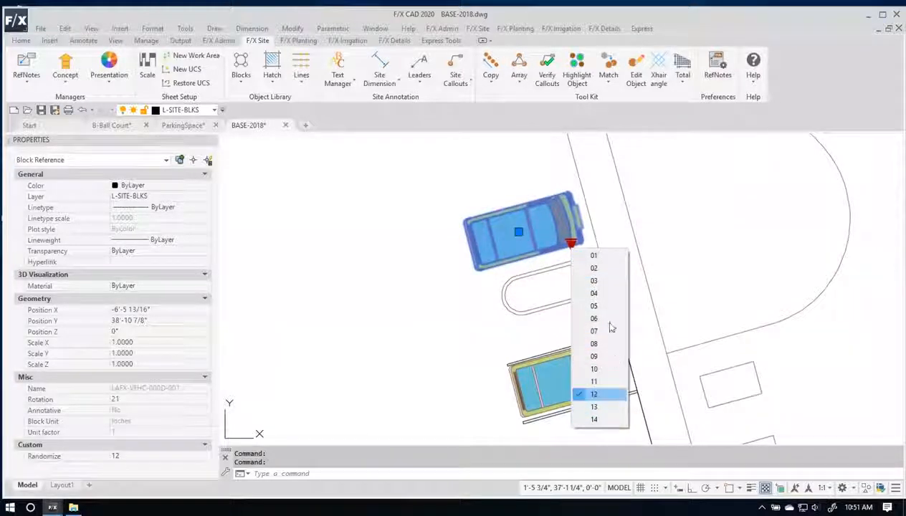
{"action": "left_click", "coordinate": [609, 258]}
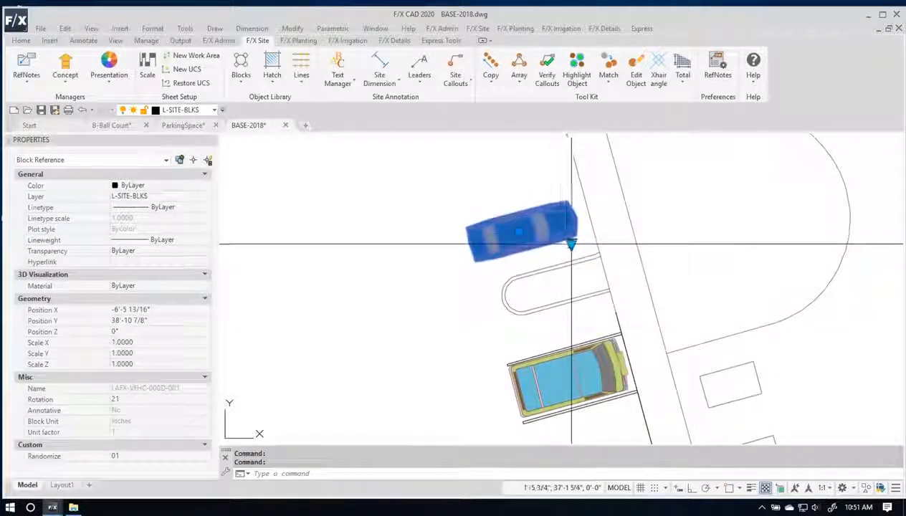
{"action": "left_click", "coordinate": [571, 245]}
{"action": "left_click", "coordinate": [594, 267]}
{"action": "left_click", "coordinate": [571, 245]}
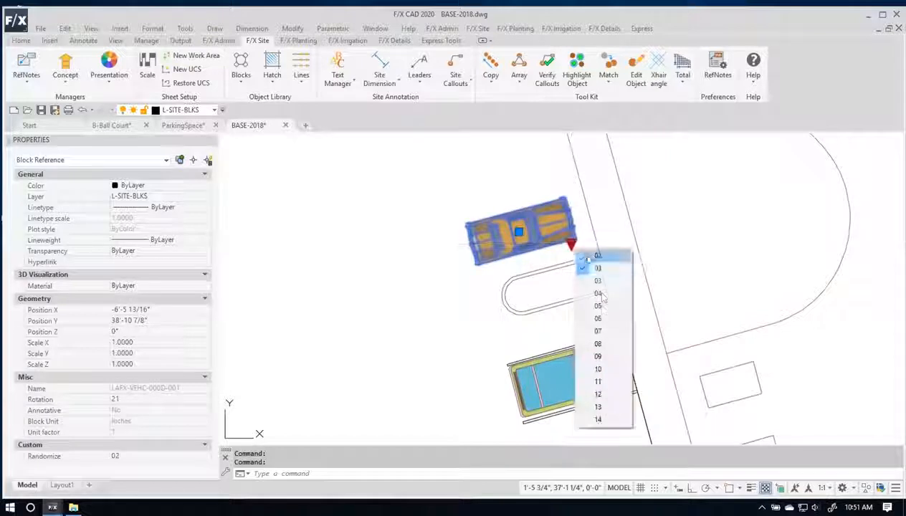
{"action": "left_click", "coordinate": [597, 280]}
{"action": "left_click", "coordinate": [571, 244]}
{"action": "left_click", "coordinate": [606, 293]}
{"action": "scroll", "coordinate": [606, 295], "scroll_direction": "down", "scroll_amount": 5}
{"action": "key", "text": "Escape"}
Examine the varied vehicles in the parking stalls and the people copied along the two lines.
{"action": "scroll", "coordinate": [573, 278], "scroll_direction": "up", "scroll_amount": 3}
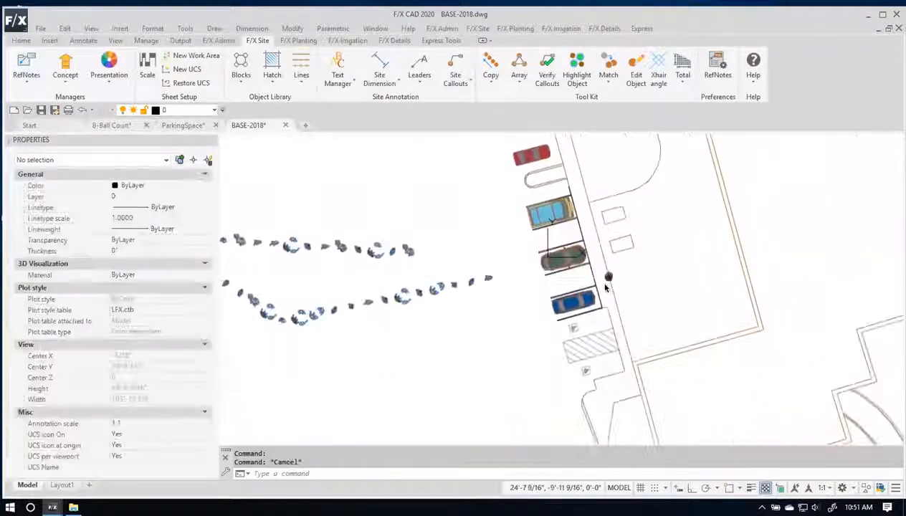
{"action": "scroll", "coordinate": [570, 273], "scroll_direction": "up", "scroll_amount": 2}
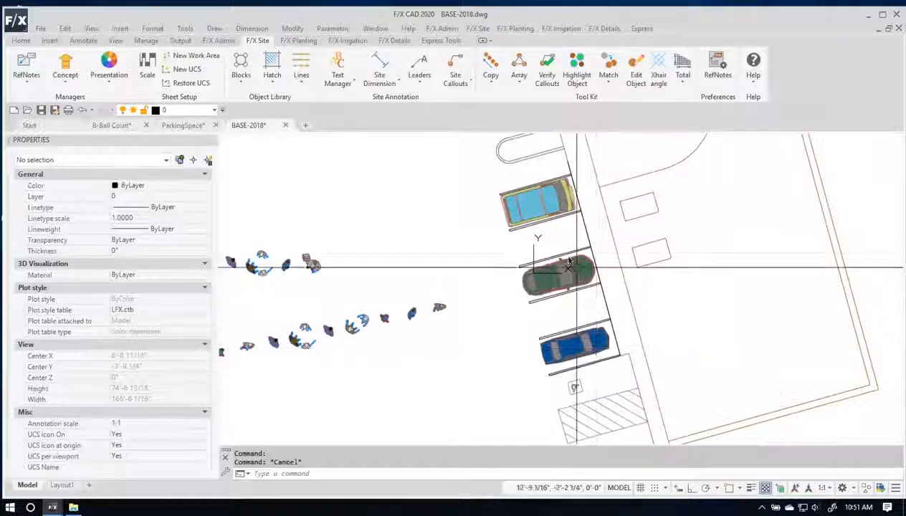
{"action": "scroll", "coordinate": [537, 197], "scroll_direction": "down", "scroll_amount": 2}
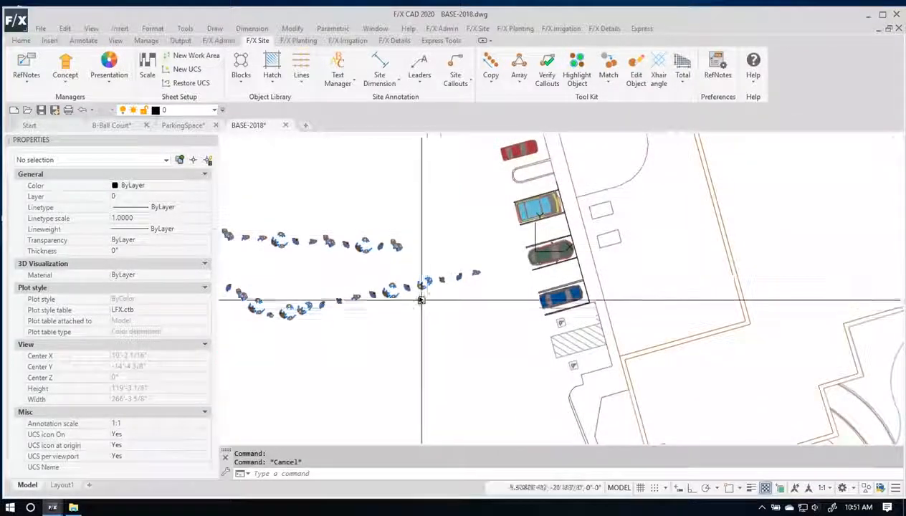
{"action": "scroll", "coordinate": [582, 259], "scroll_direction": "up", "scroll_amount": 3}
{"action": "mouse_move", "coordinate": [596, 299]}
{"action": "middle_mouse_down"}
{"action": "mouse_move", "coordinate": [770, 290]}
{"action": "mouse_move", "coordinate": [670, 306]}
{"action": "middle_mouse_up"}
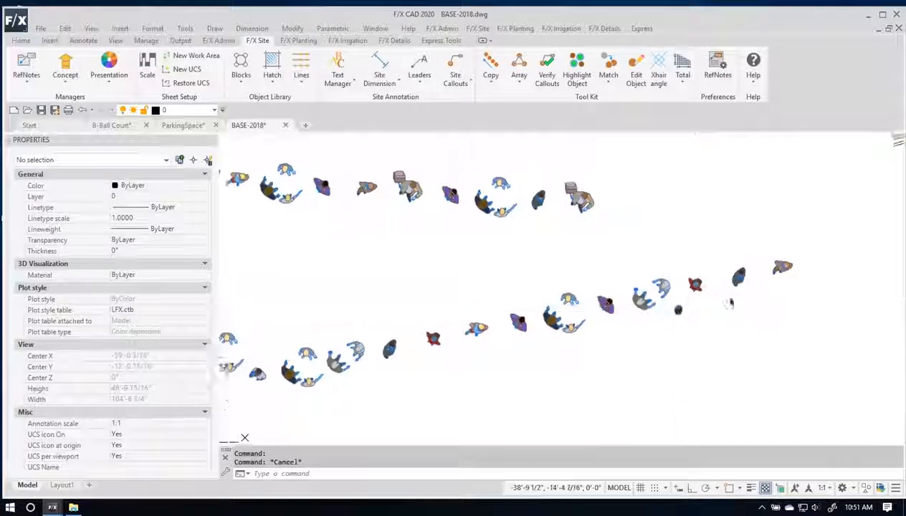
{"action": "scroll", "coordinate": [638, 300], "scroll_direction": "down", "scroll_amount": 2}
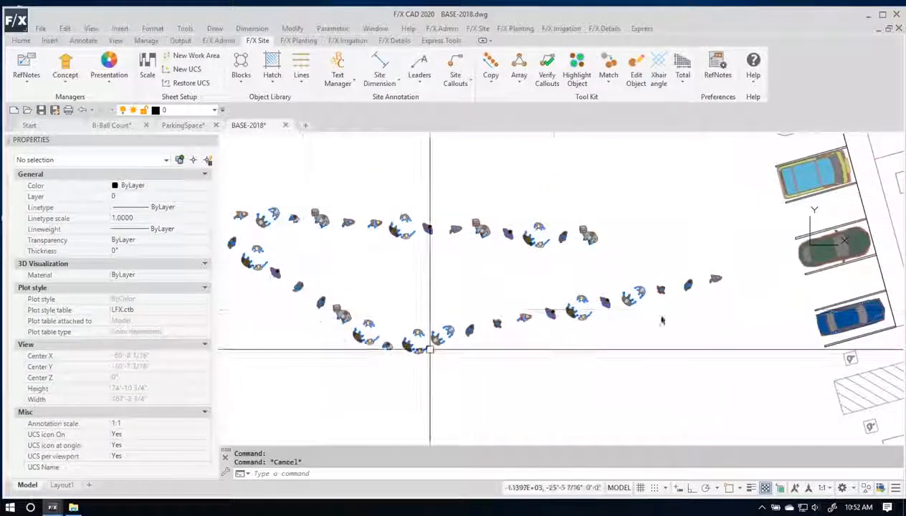
{"action": "middle_click_drag", "start_coordinate": [808, 327], "coordinate": [668, 356]}
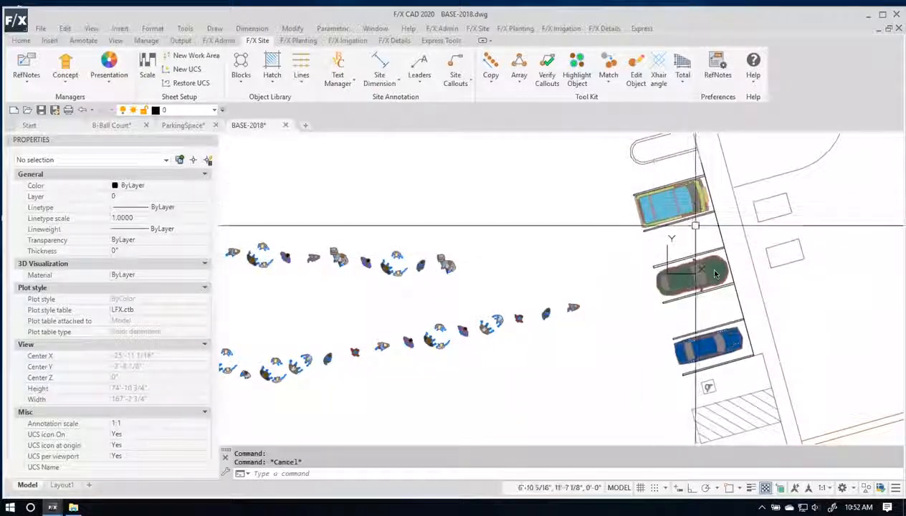
{"action": "scroll", "coordinate": [705, 266], "scroll_direction": "down", "scroll_amount": 2}
{"action": "scroll", "coordinate": [665, 351], "scroll_direction": "up", "scroll_amount": 2}
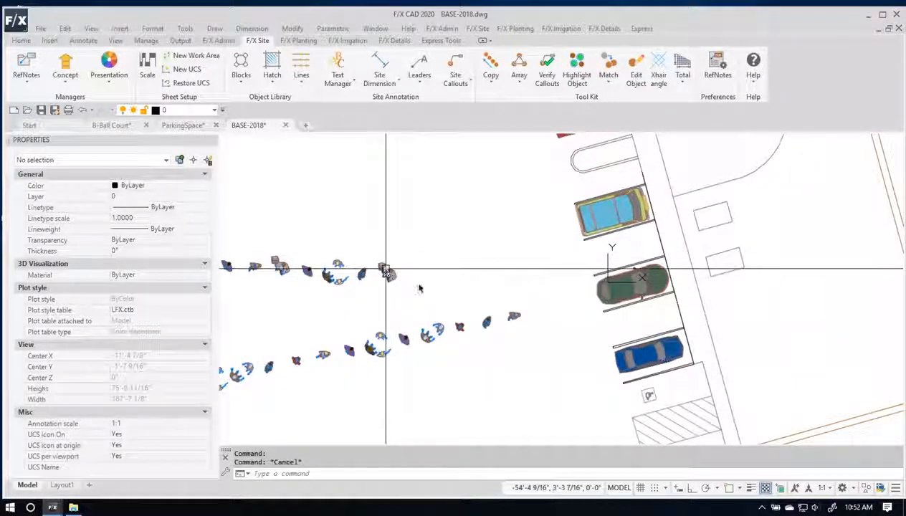
Review the category list of the Plan Graphics library and close it without inserting a block.
{"action": "left_click", "coordinate": [387, 273]}
{"action": "key", "text": "Escape"}
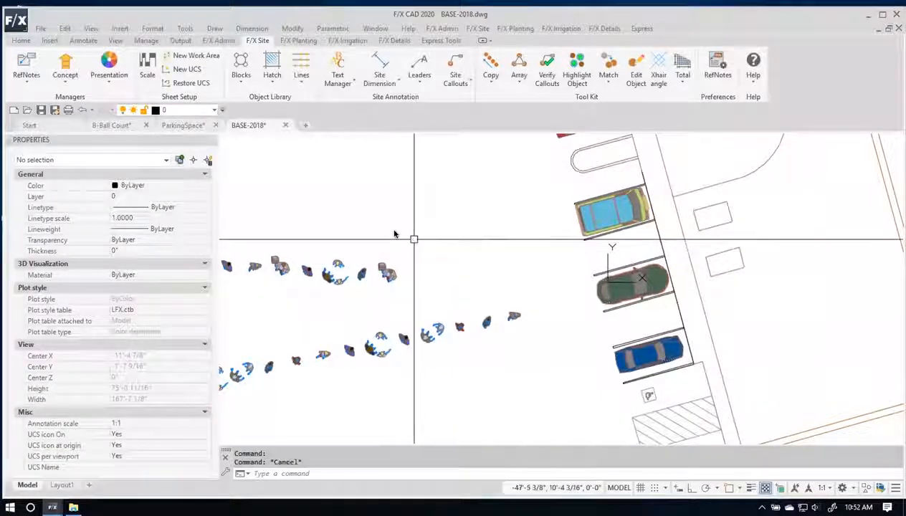
{"action": "left_click", "coordinate": [243, 83]}
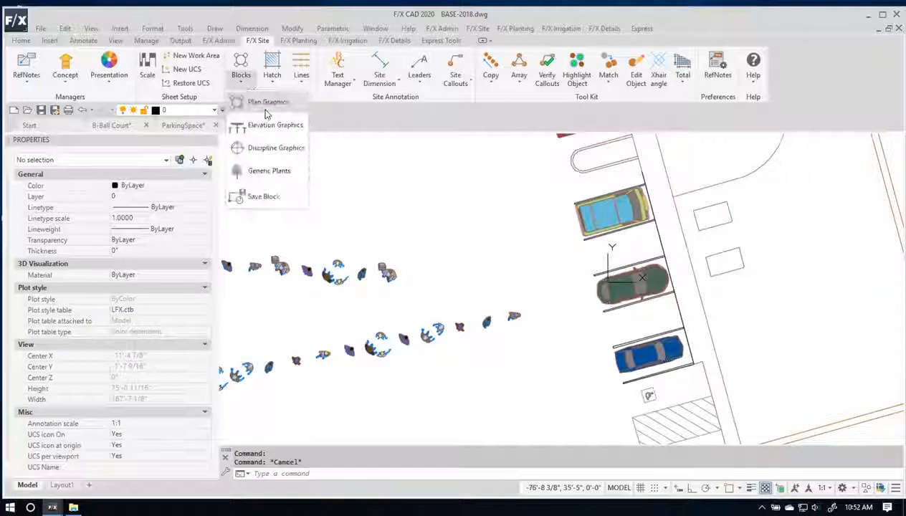
{"action": "left_click", "coordinate": [250, 99]}
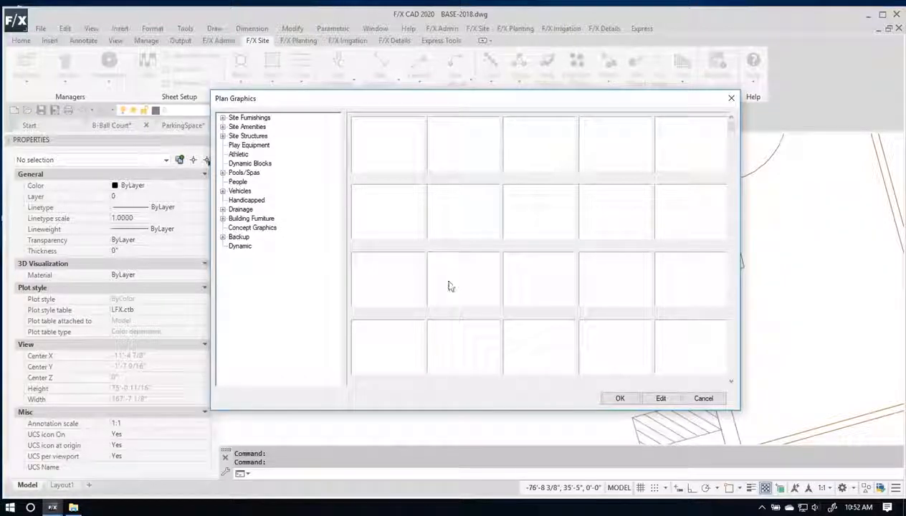
{"action": "left_click", "coordinate": [702, 398]}
Examine the people blocks along the two lines up close and in relation to the parked vehicles.
{"action": "scroll", "coordinate": [386, 205], "scroll_direction": "up", "scroll_amount": 3}
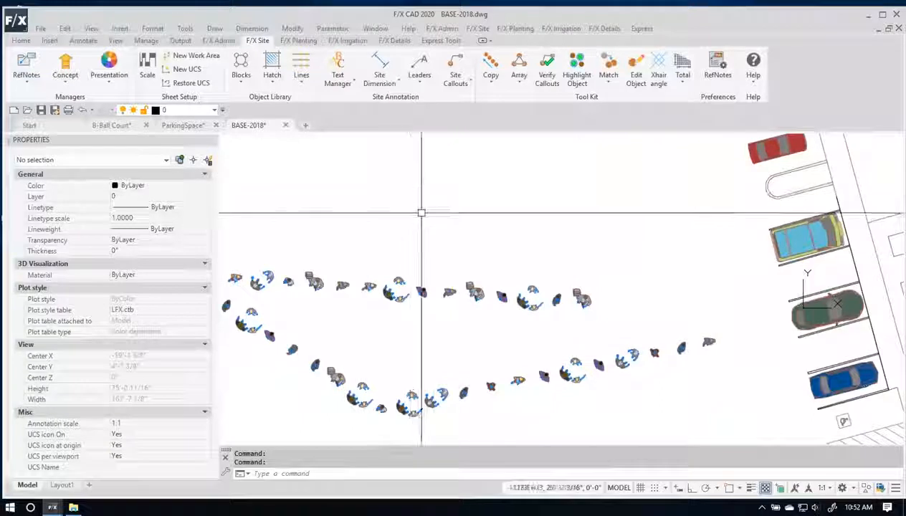
{"action": "scroll", "coordinate": [366, 288], "scroll_direction": "up", "scroll_amount": 5}
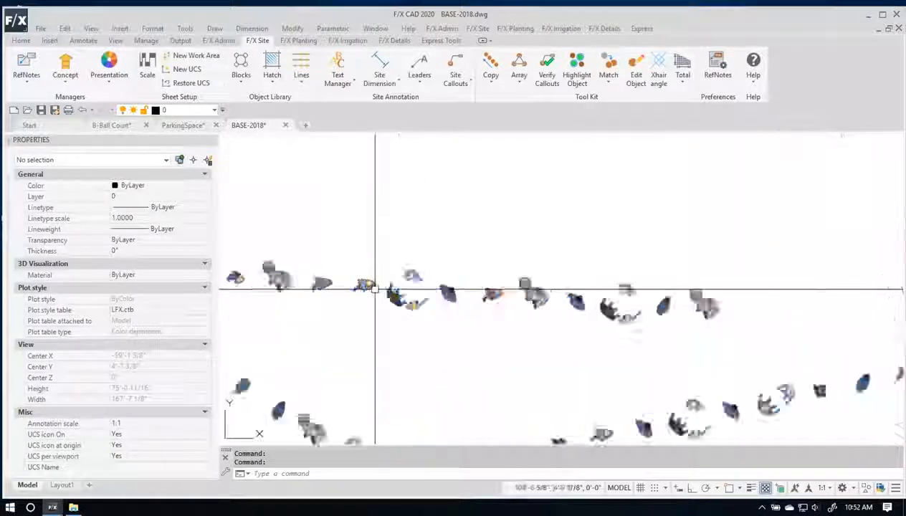
{"action": "scroll", "coordinate": [706, 270], "scroll_direction": "down", "scroll_amount": 3}
{"action": "scroll", "coordinate": [748, 300], "scroll_direction": "up", "scroll_amount": 3}
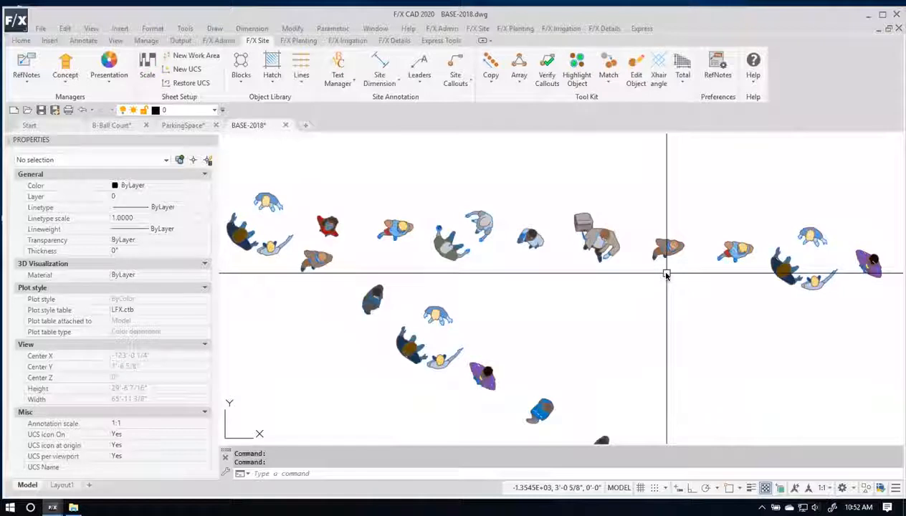
{"action": "scroll", "coordinate": [558, 273], "scroll_direction": "down", "scroll_amount": 6}
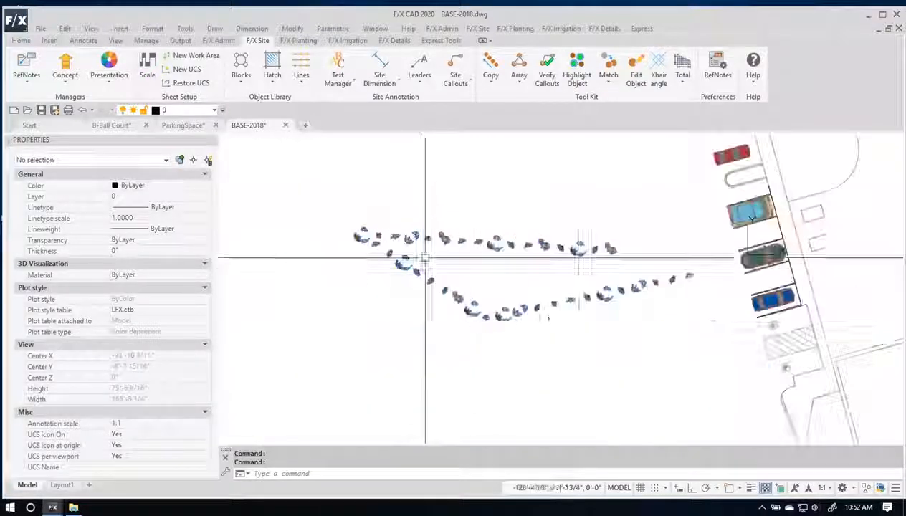
{"action": "middle_click_drag", "start_coordinate": [541, 315], "coordinate": [462, 302]}
{"action": "scroll", "coordinate": [466, 303], "scroll_direction": "up", "scroll_amount": 3}
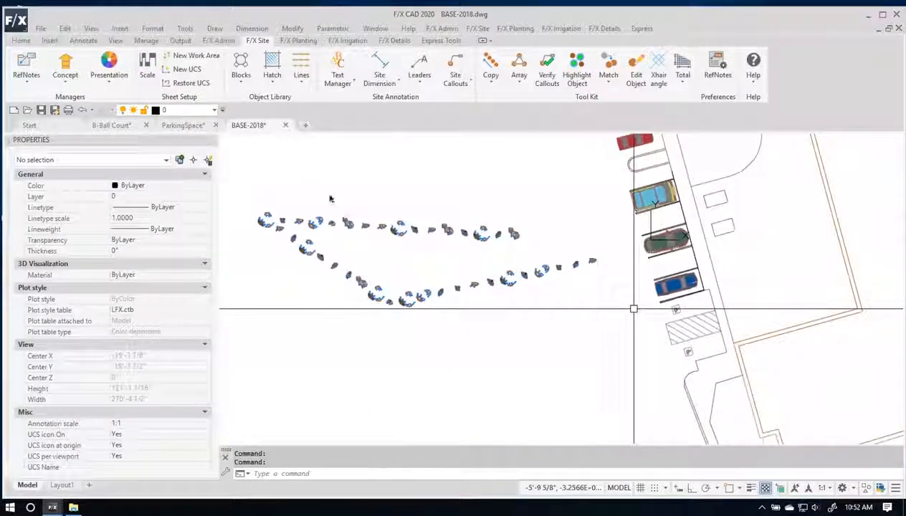
Open the Elevation Graphics library and view the door blocks in its Architecture category.
{"action": "left_click", "coordinate": [244, 83]}
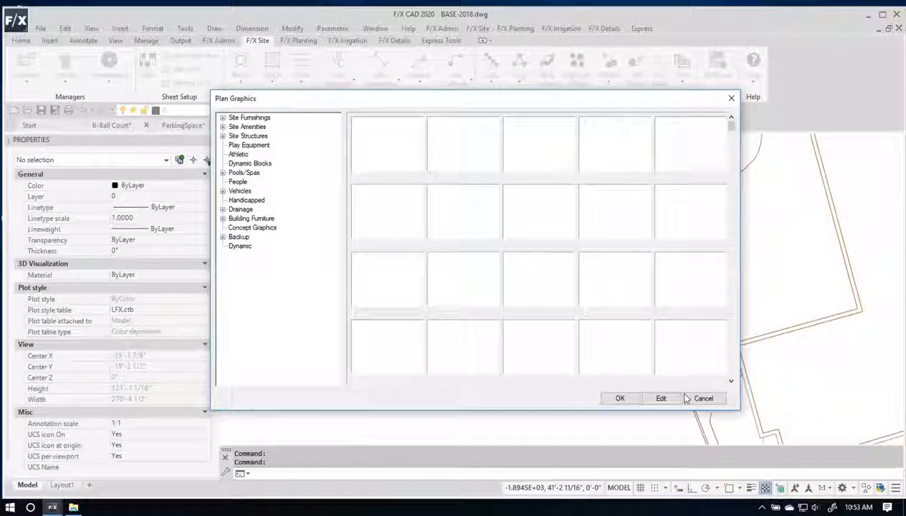
{"action": "left_click", "coordinate": [701, 399]}
{"action": "left_click", "coordinate": [241, 78]}
{"action": "left_click", "coordinate": [265, 125]}
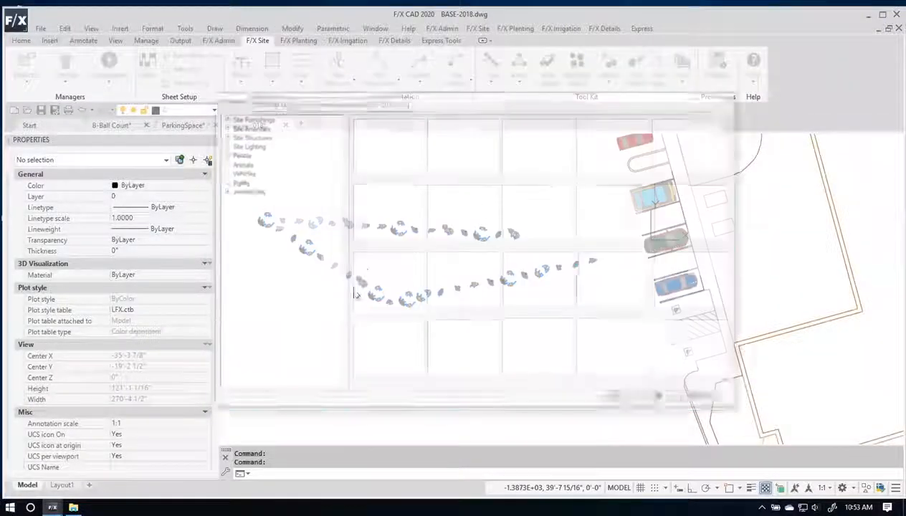
{"action": "left_click", "coordinate": [222, 191]}
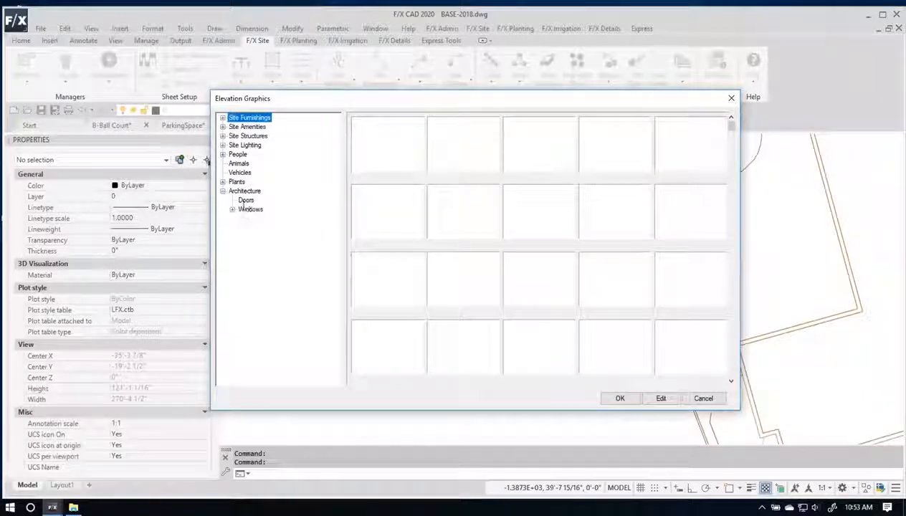
{"action": "left_click", "coordinate": [246, 200]}
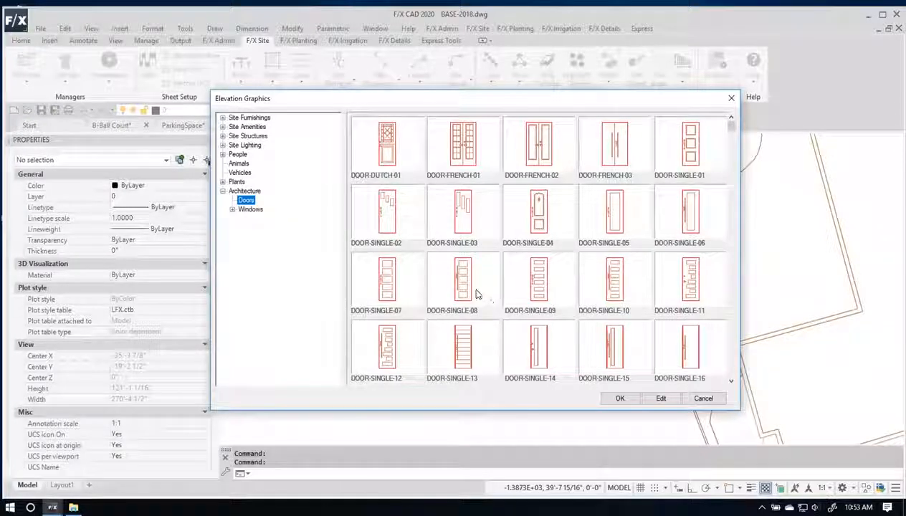
Look through the Awning, Bay, Double Hung and Fixed window blocks and close the Elevation Graphics library without inserting one.
{"action": "left_click", "coordinate": [240, 209]}
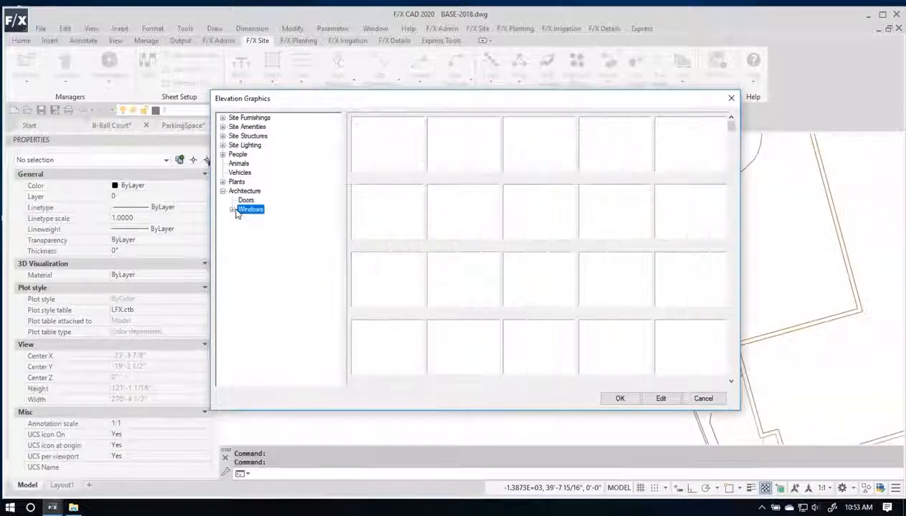
{"action": "left_click", "coordinate": [232, 209]}
{"action": "left_click", "coordinate": [256, 218]}
{"action": "left_click", "coordinate": [252, 227]}
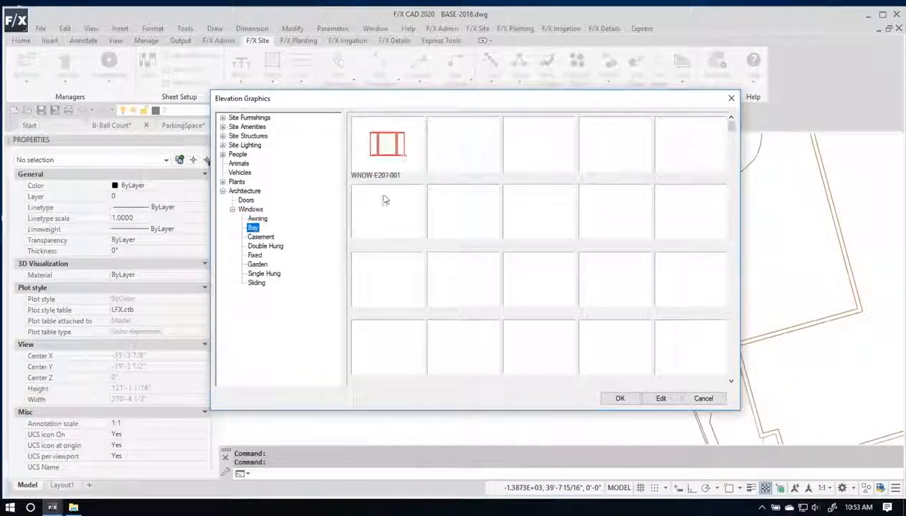
{"action": "left_click", "coordinate": [277, 248]}
{"action": "left_click", "coordinate": [256, 256]}
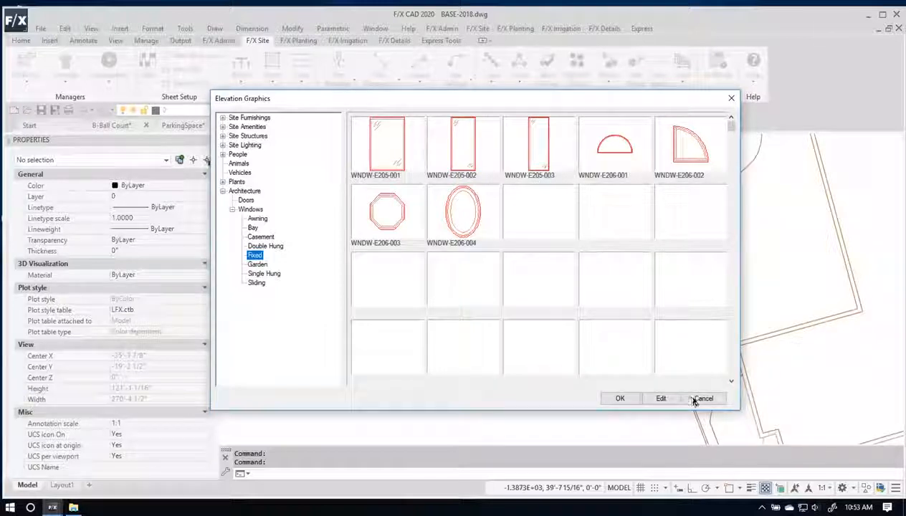
{"action": "left_click", "coordinate": [702, 398]}
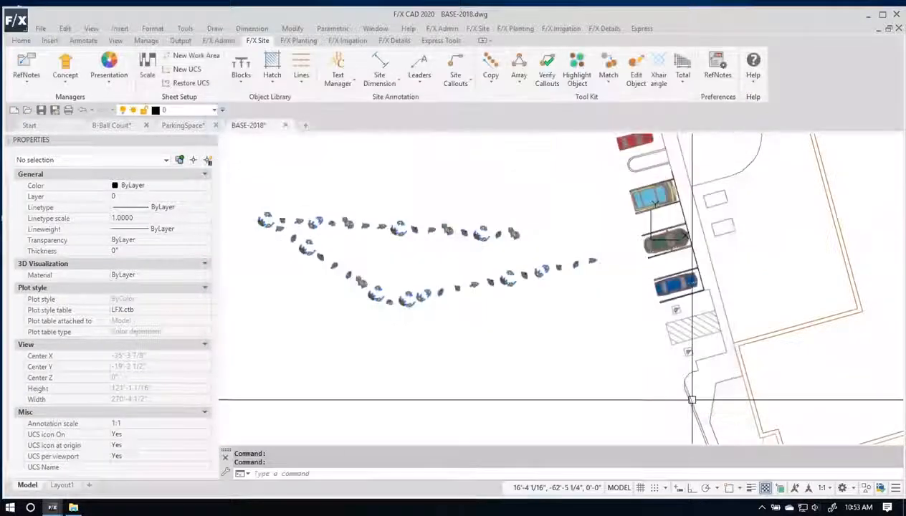